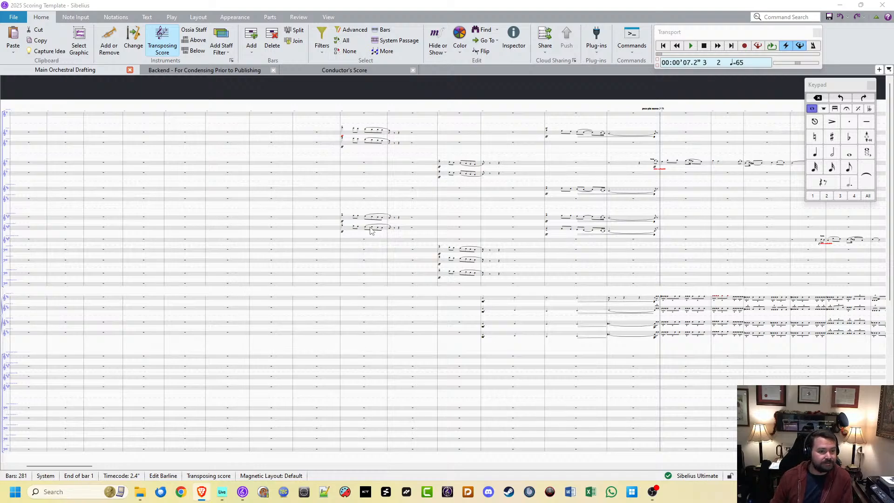
Step: Look through the woodwind and string passages along the Main Orchestral Drafting score and clear the barline selection
left_click_drag(439, 205, 168, 194)
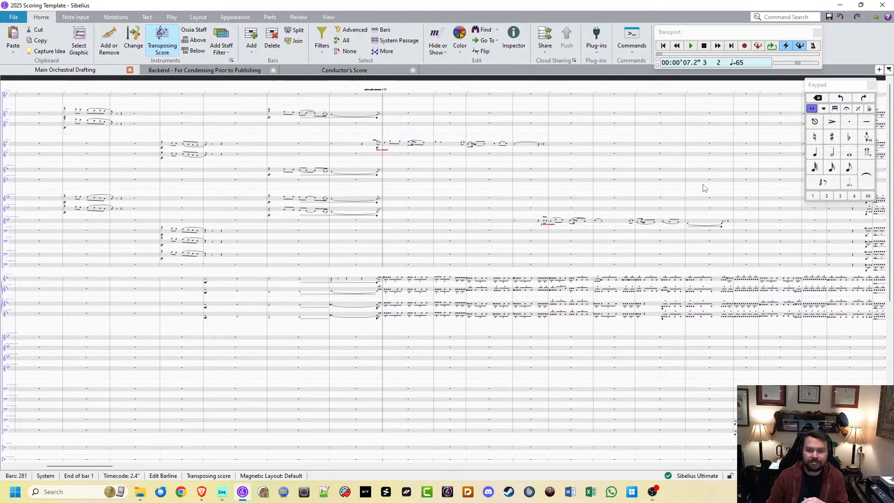
left_click_drag(398, 179, 493, 168)
scroll(395, 179, "right", 5)
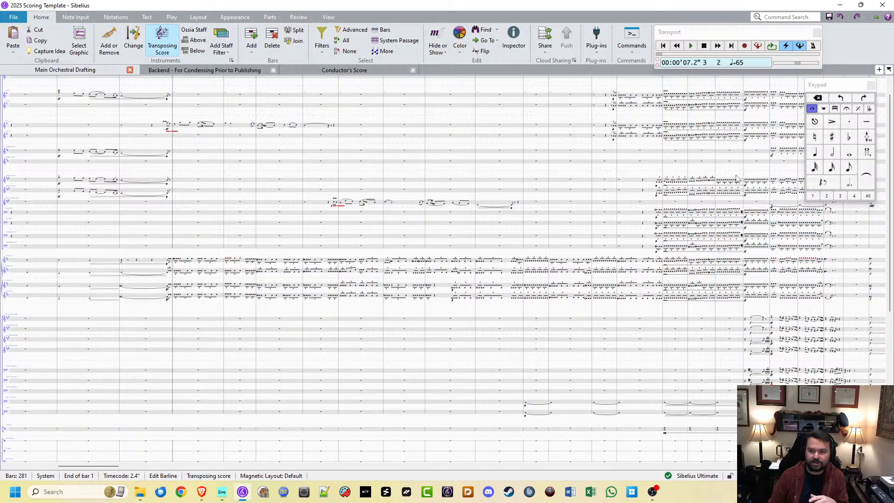
left_click_drag(452, 220, 450, 222)
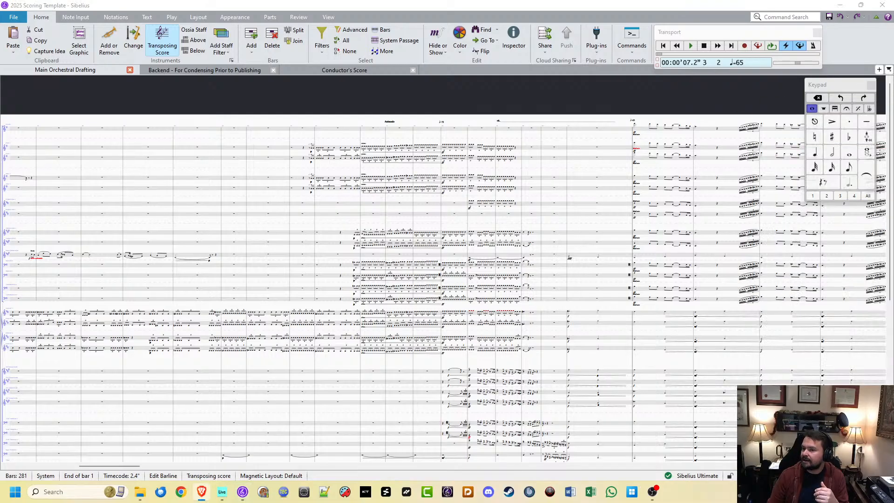
left_click_drag(321, 130, 653, 88)
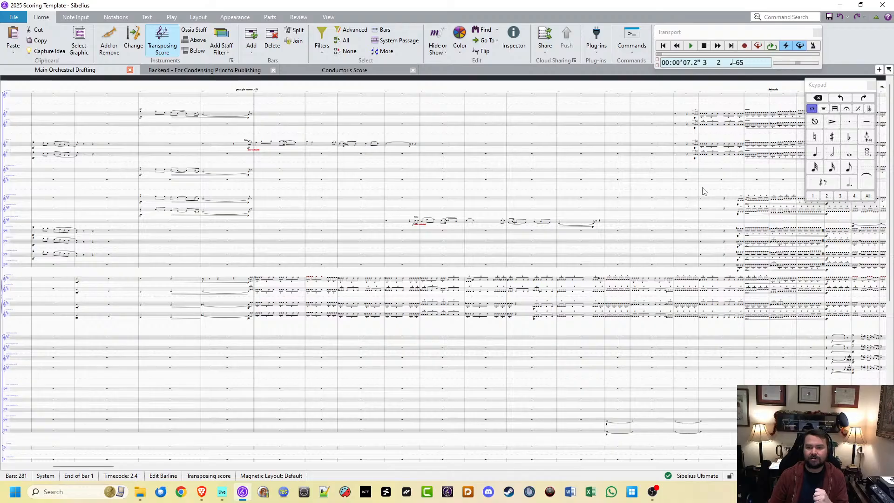
left_click_drag(680, 196, 498, 185)
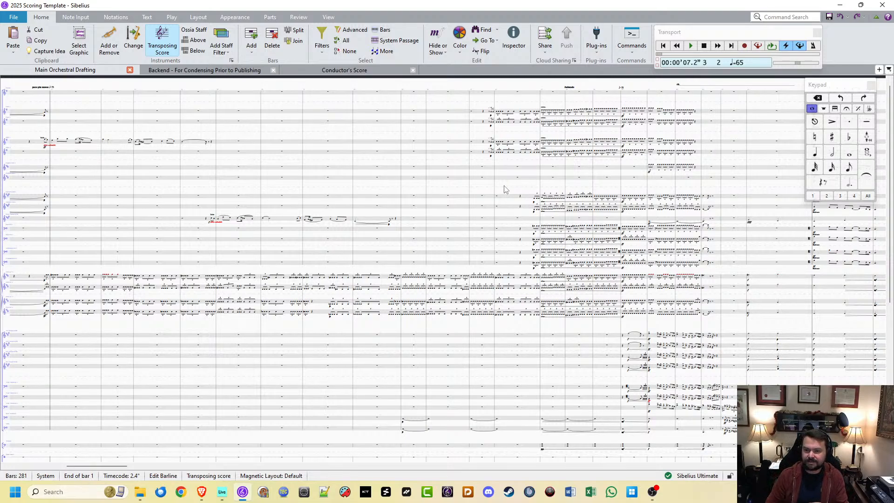
left_click(451, 191)
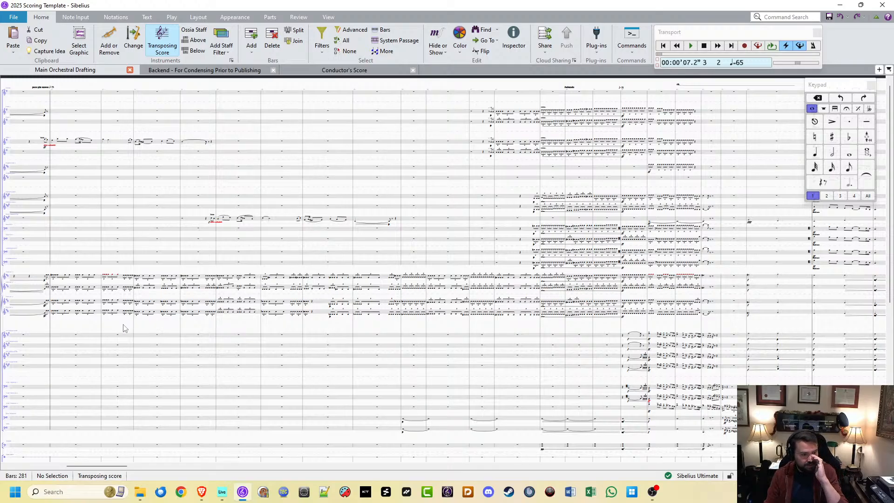
scroll(233, 323, "left", 5)
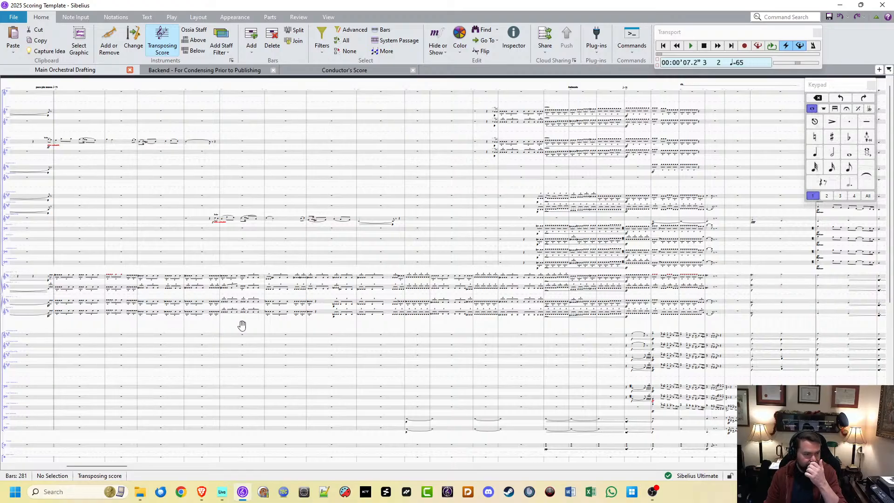
scroll(240, 329, "left", 9)
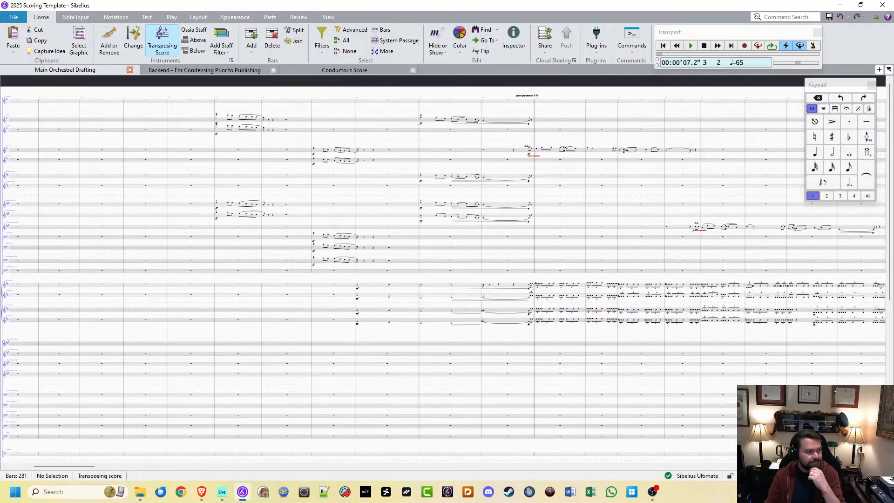
Step: Switch to the SRVO - ASSEMBLY set in Ableton Live and maximize its window
key("alt+Tab")
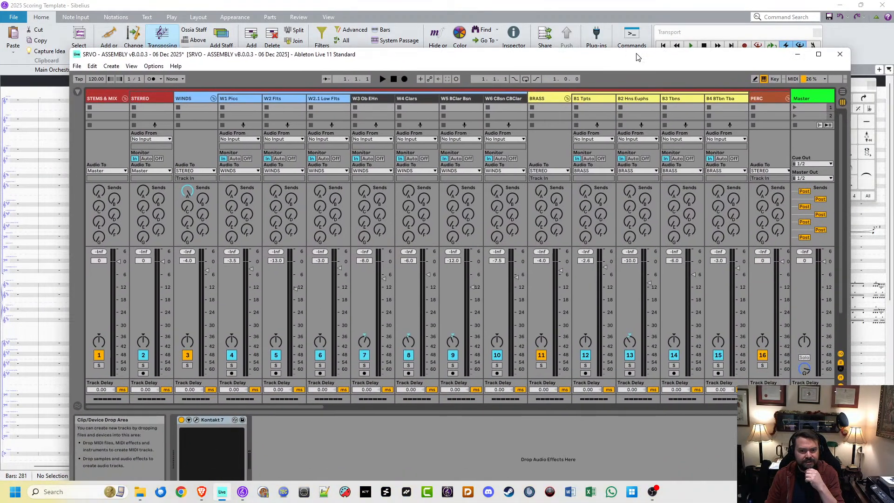
left_click_drag(638, 57, 633, 23)
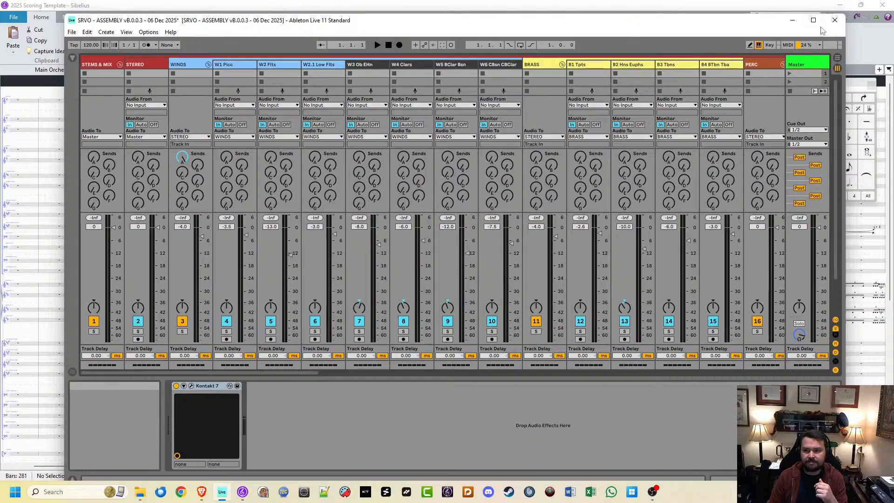
left_click(814, 21)
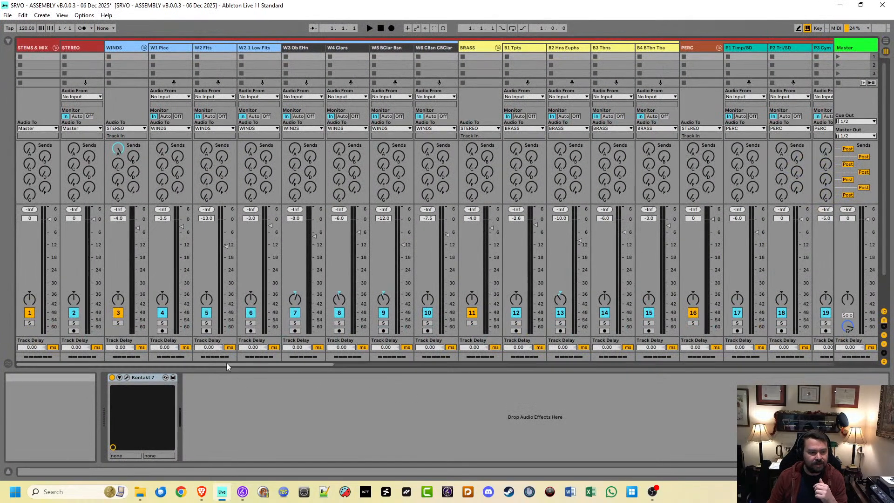
Step: Survey the virtual instrument tracks in the mixer, inspecting the VSTs group, V.Oboe 1 and the V.Ob/EHn group
left_click_drag(225, 365, 582, 355)
scroll(582, 355, "right", 6)
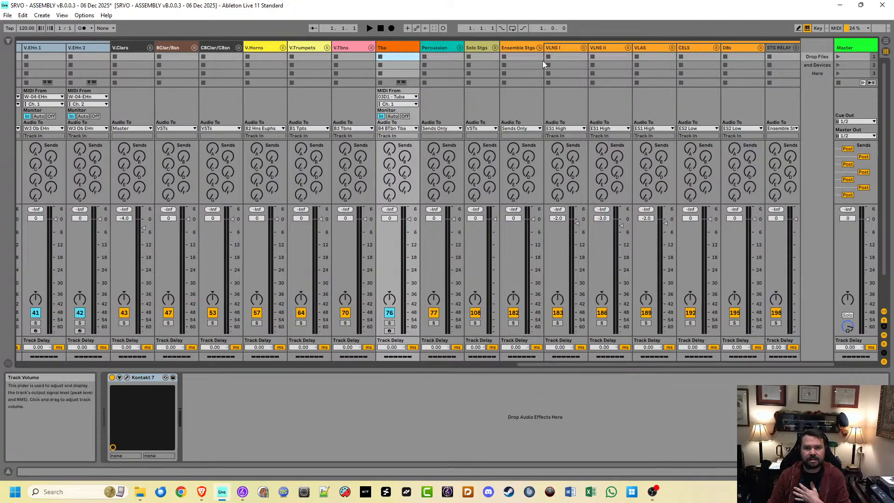
left_click_drag(604, 364, 460, 349)
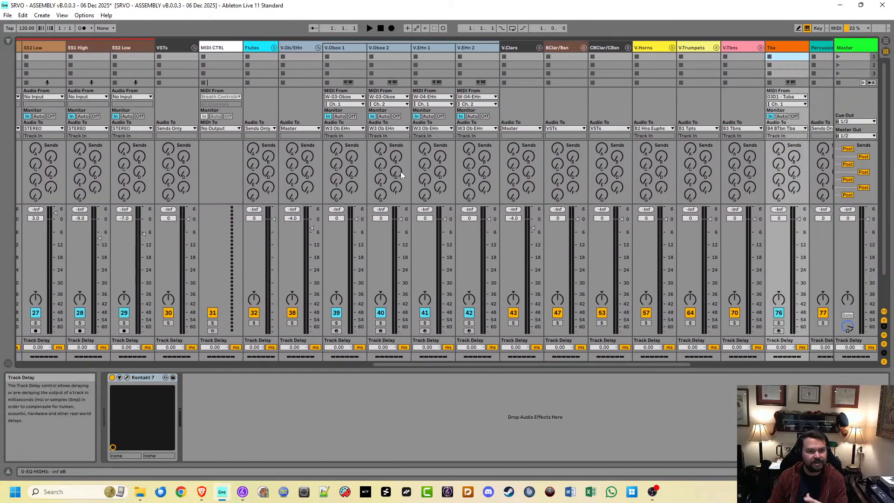
left_click(171, 46)
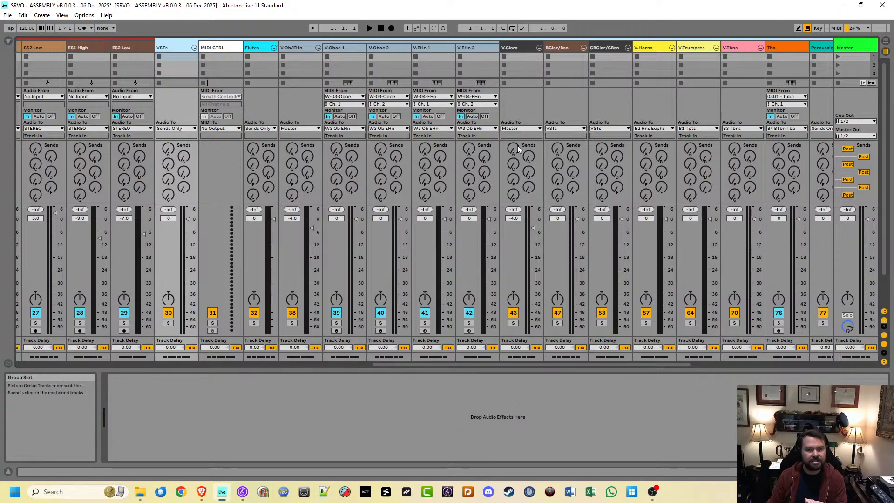
left_click(339, 46)
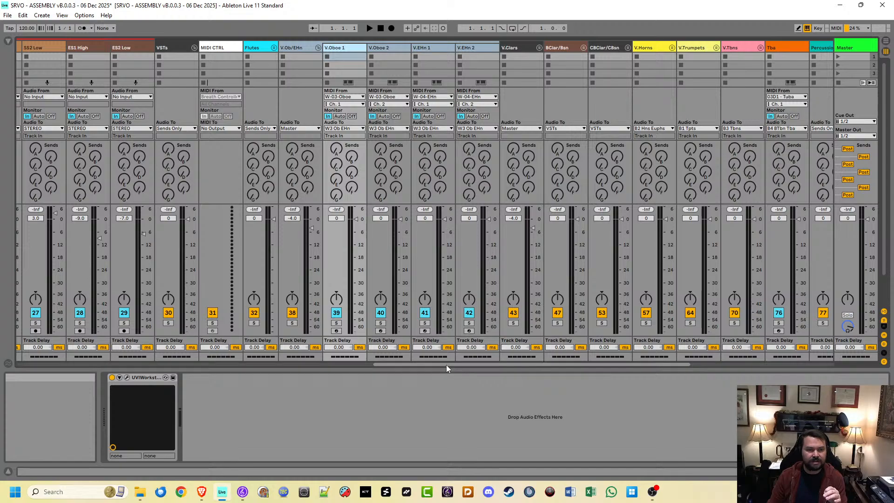
left_click_drag(459, 364, 451, 365)
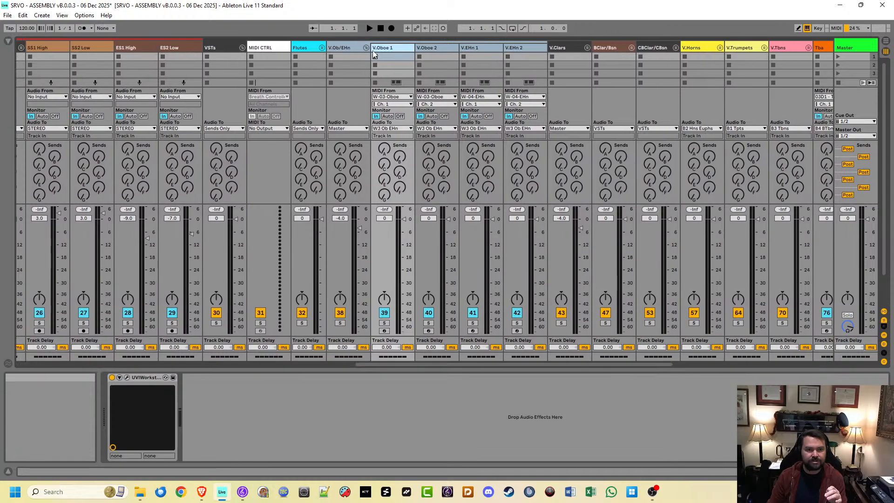
left_click(342, 48)
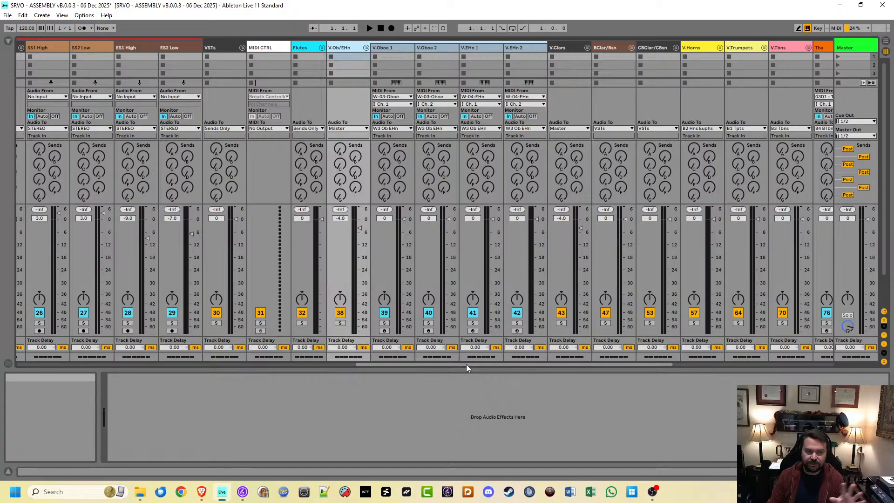
Step: Inspect the STEMS & MIX group, then the devices on the STEREO, W3 Ob EHn, W2 Flts and W2.1 Low Flts tracks
left_click_drag(436, 366, 51, 363)
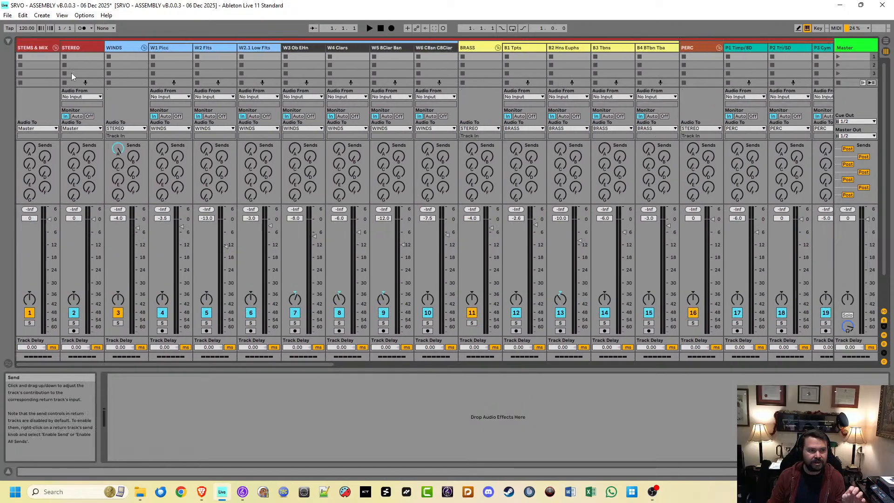
left_click(34, 48)
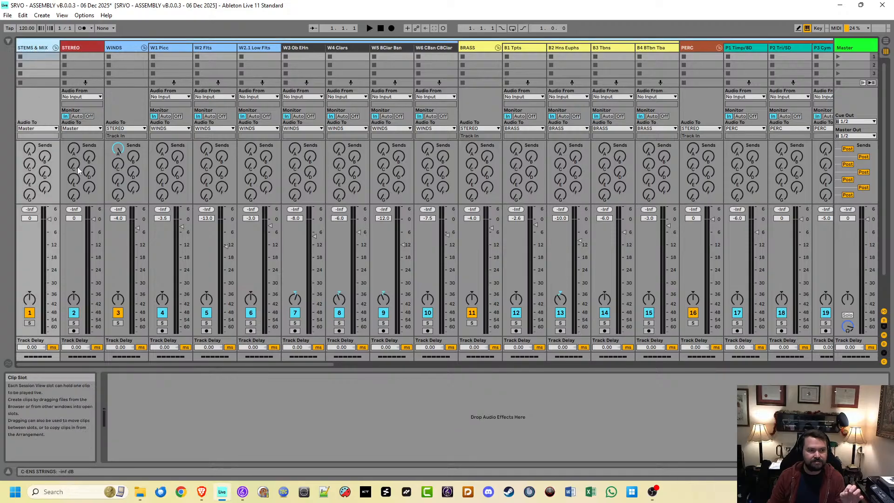
left_click(80, 49)
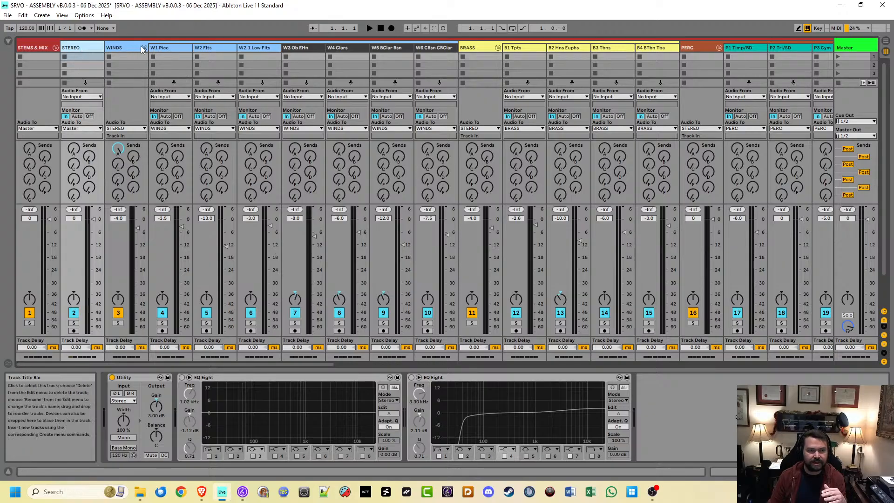
left_click(300, 48)
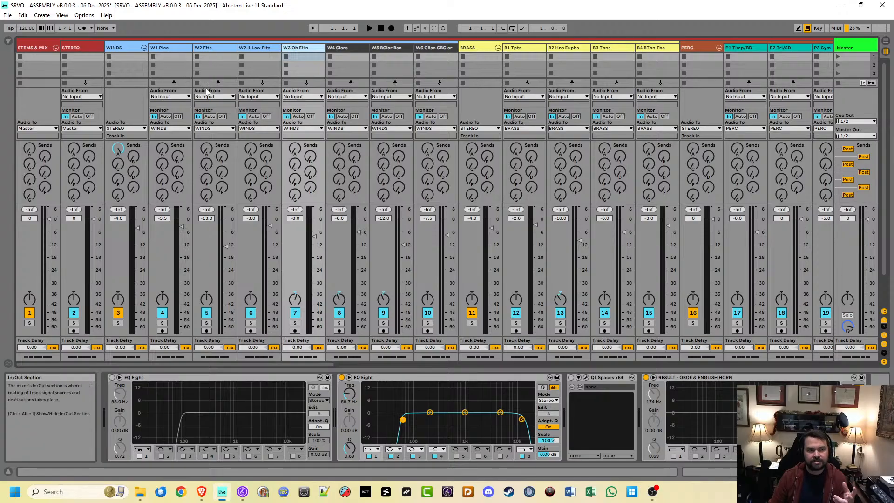
left_click(206, 50)
left_click(255, 48)
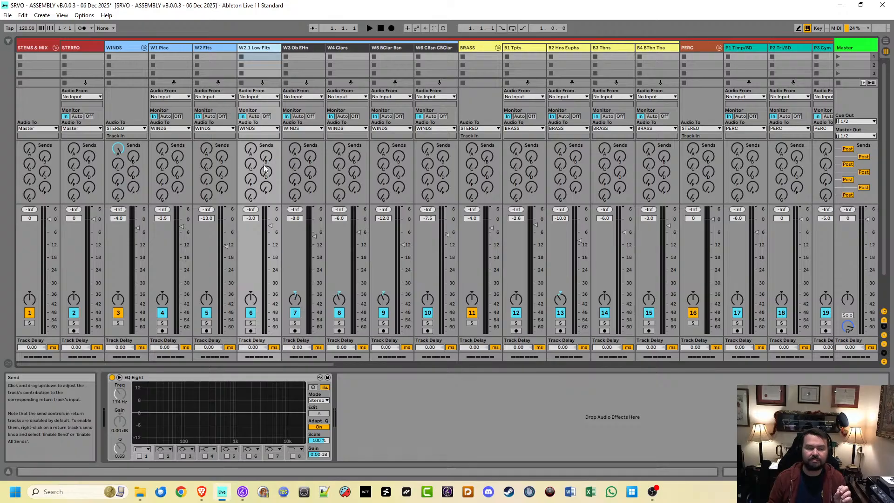
Step: Review the devices on the trumpet, horn/euphonium and trombone stem tracks, and rename the bass trombone and tuba track as B4 Tba
left_click(523, 48)
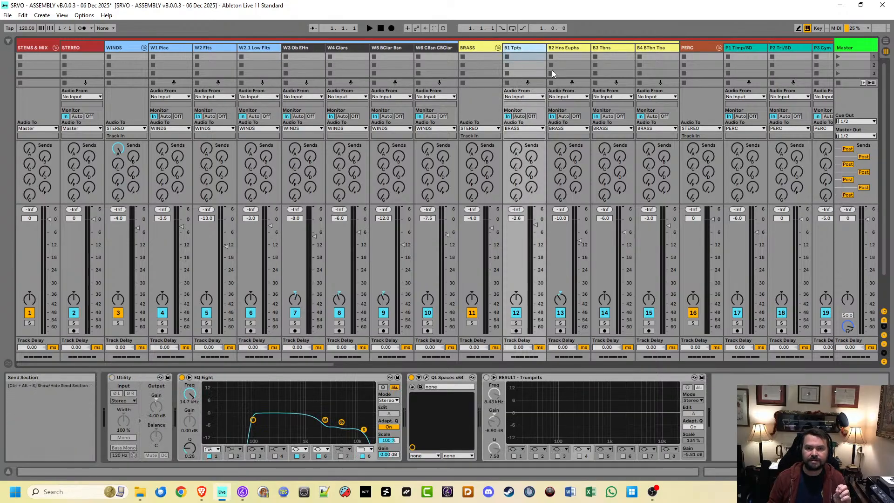
left_click(566, 49)
left_click(601, 48)
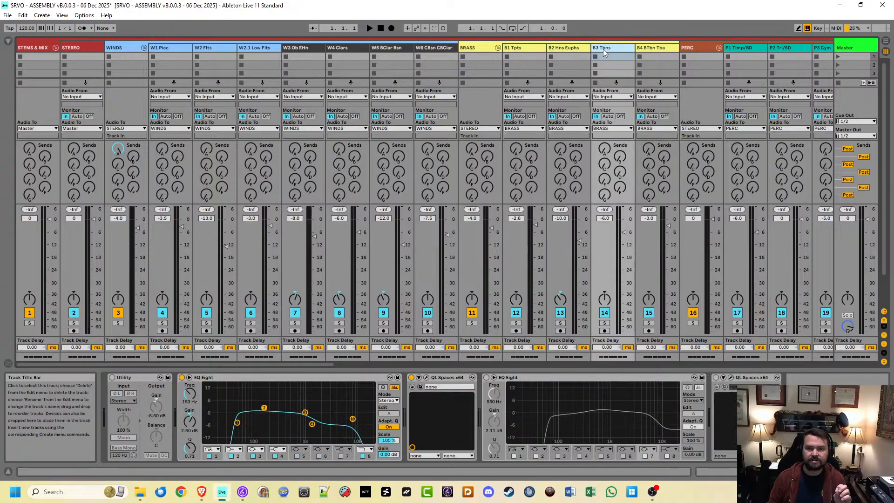
left_click(654, 47)
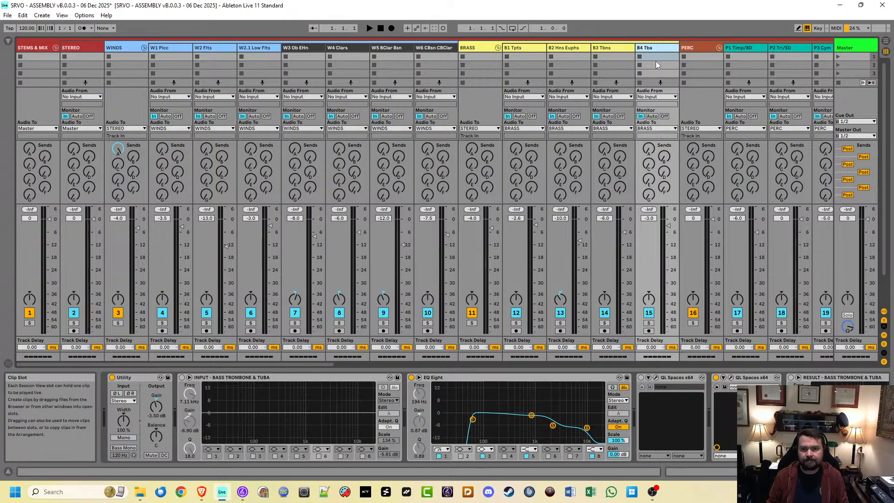
Step: Inspect the PERC group, then expand the KEYS group to view its tracks and collapse it again
left_click(690, 47)
left_click_drag(320, 365, 519, 365)
left_click(401, 48)
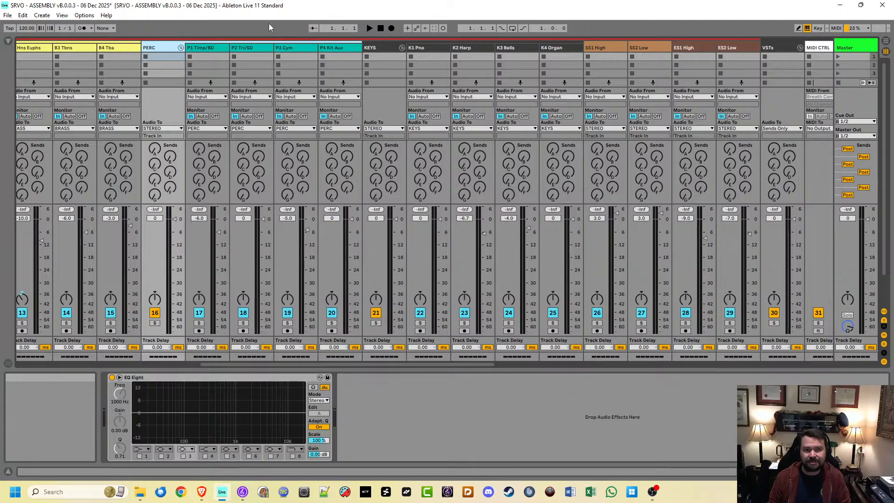
left_click(401, 47)
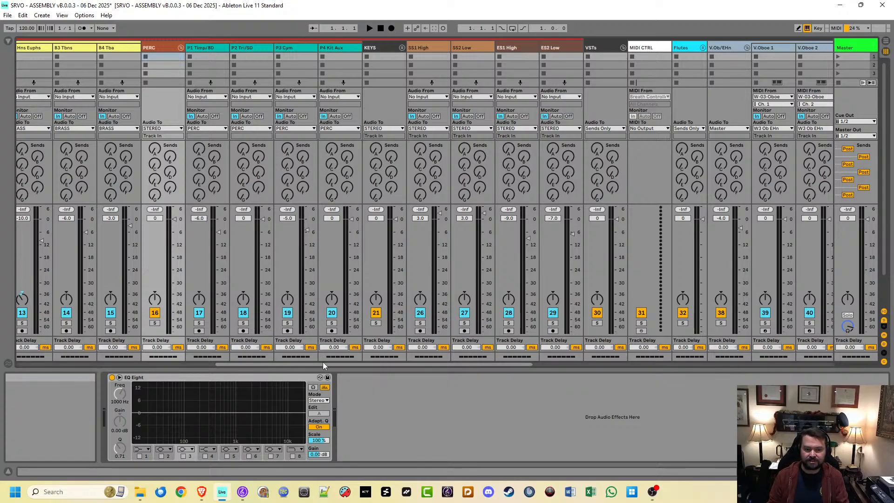
Step: Inspect the effect chains on the string stem tracks SS1 High, SS2 Low, ES1 High and ES2 Low
left_click_drag(323, 364, 385, 359)
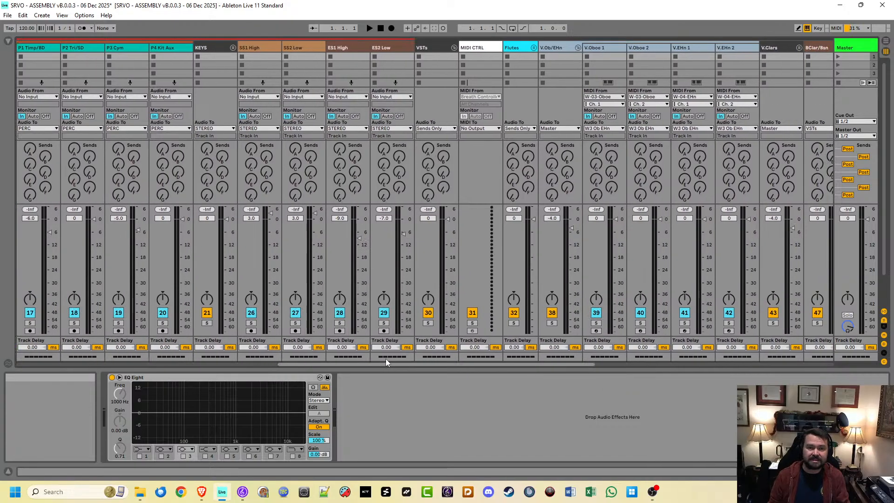
left_click_drag(385, 359, 403, 356)
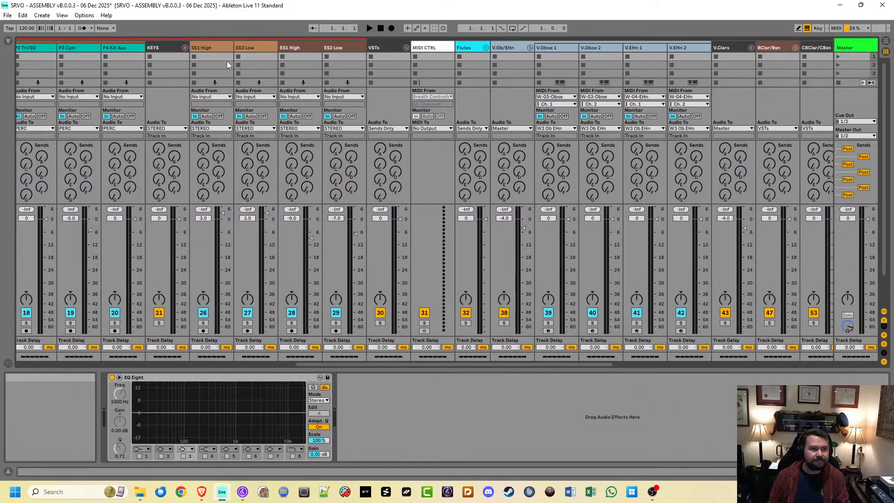
left_click(215, 48)
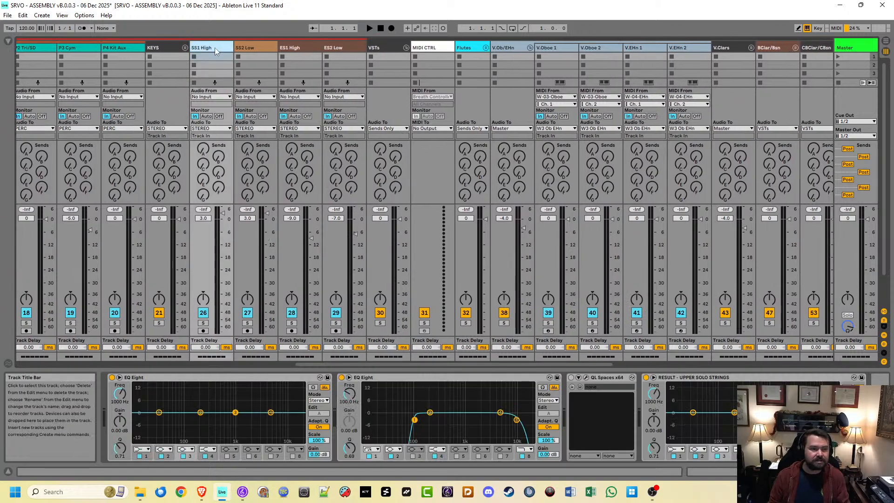
left_click(253, 48)
left_click(306, 45)
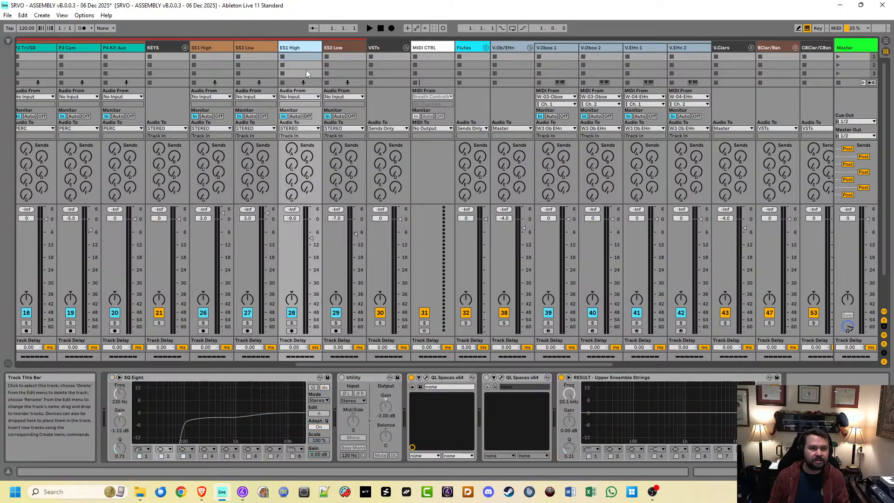
left_click(334, 47)
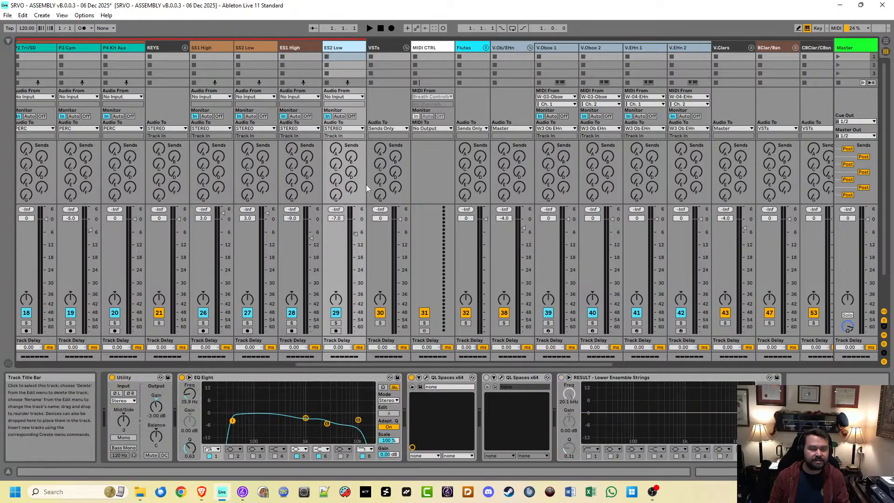
Step: Look over the remaining mixer tracks and switch back to the Sibelius score
left_click_drag(482, 363, 125, 347)
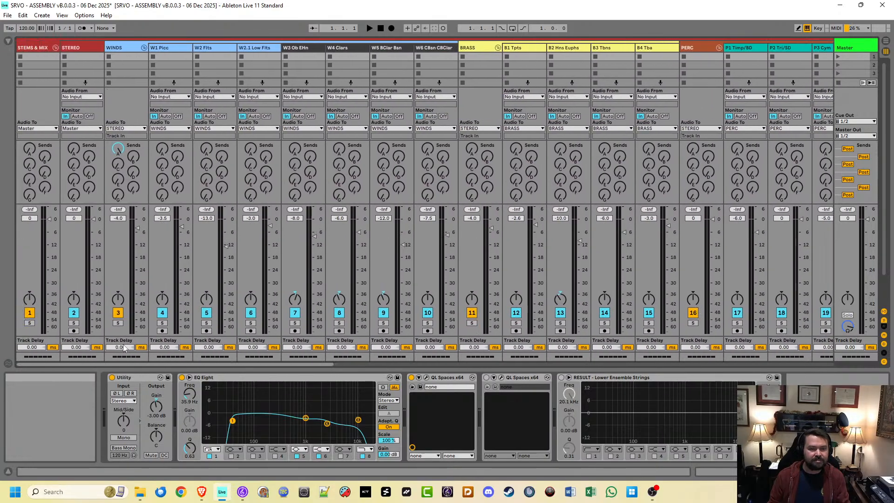
scroll(411, 328, "right", 15)
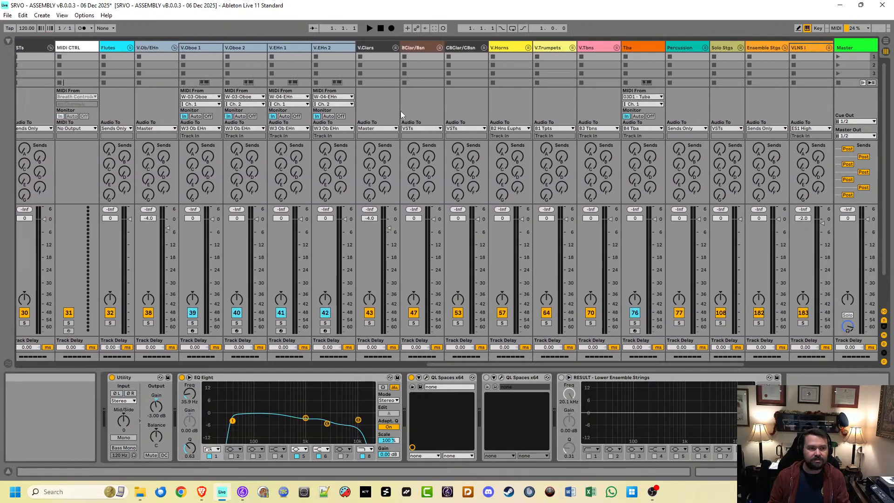
left_click(242, 492)
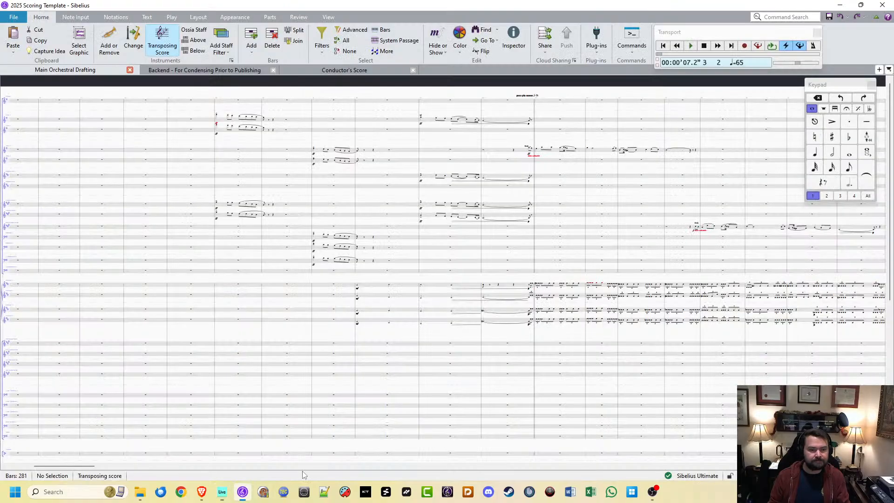
Step: Check the active devices and manual sound sets of the 2025 SRVO - Orchestra playback configuration and close the dialog
left_click(328, 150)
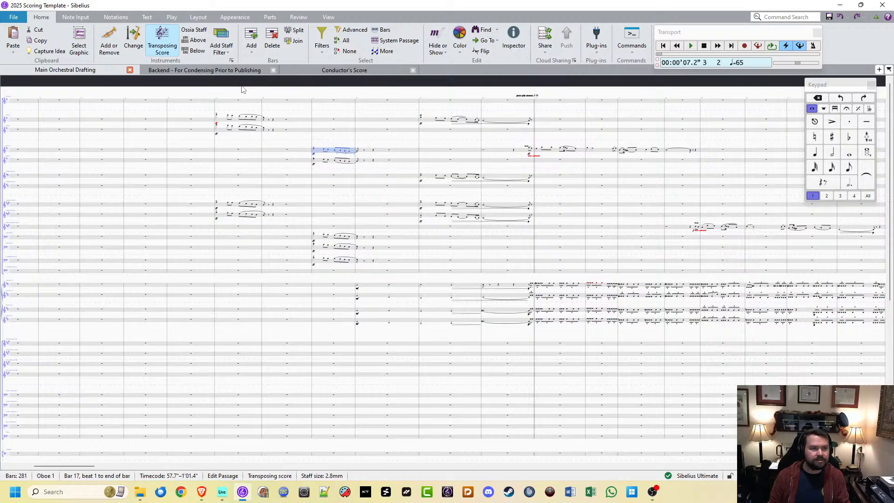
left_click(168, 18)
left_click(58, 61)
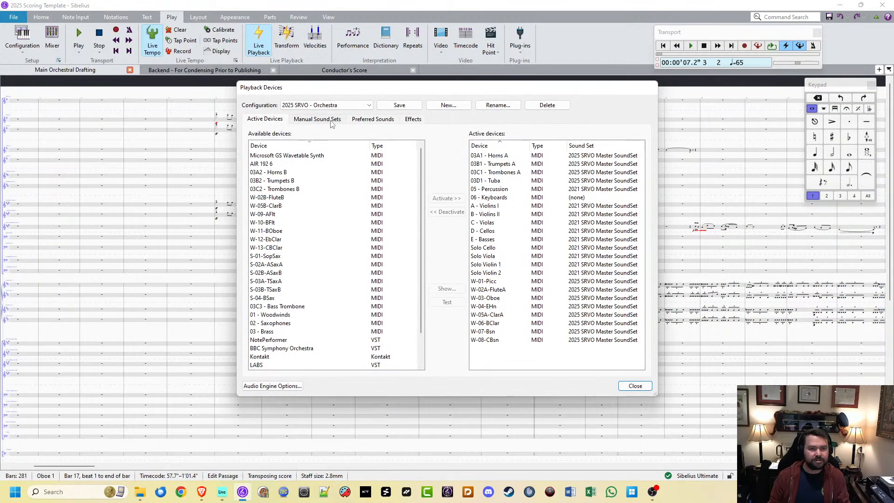
left_click(332, 121)
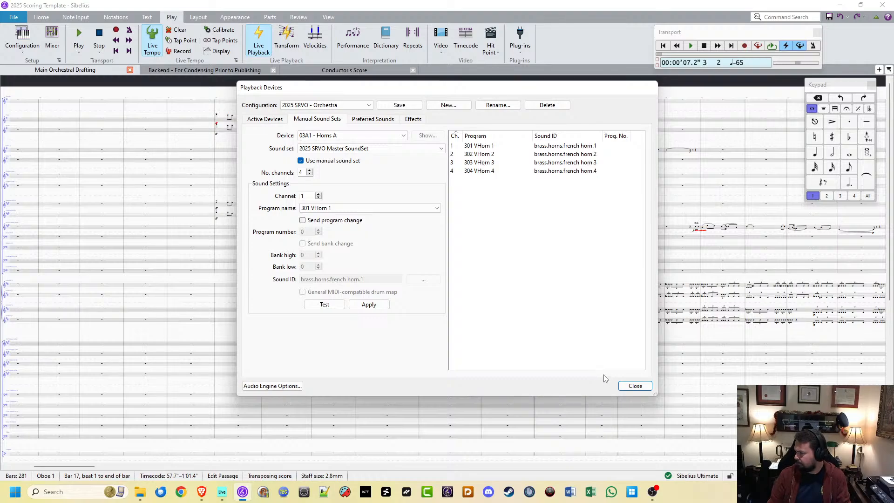
left_click(634, 385)
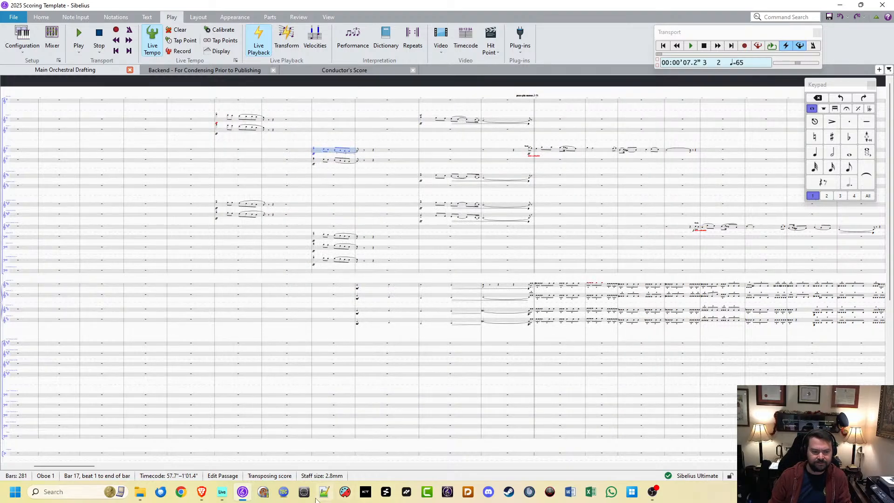
Step: Open loopMIDI, enlarge its window to view the loopback MIDI port list, and close it
left_click(311, 496)
left_click_drag(221, 100, 282, 12)
left_click_drag(256, 166, 235, 448)
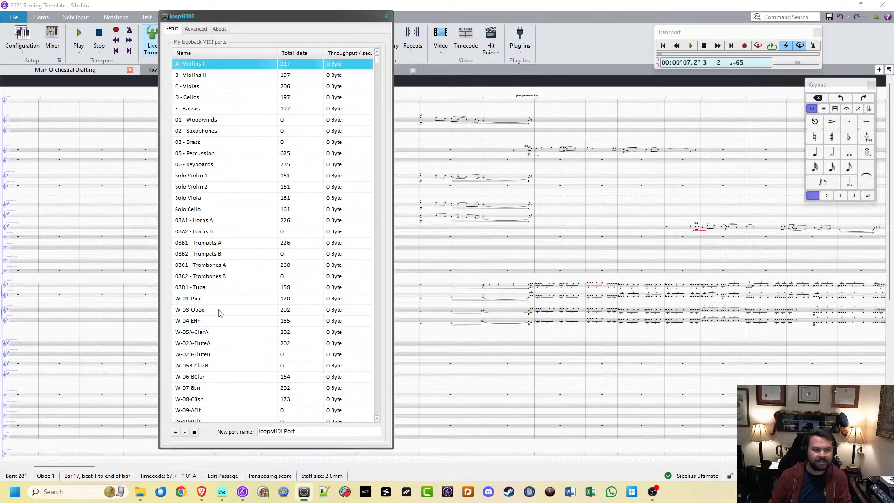
left_click(386, 18)
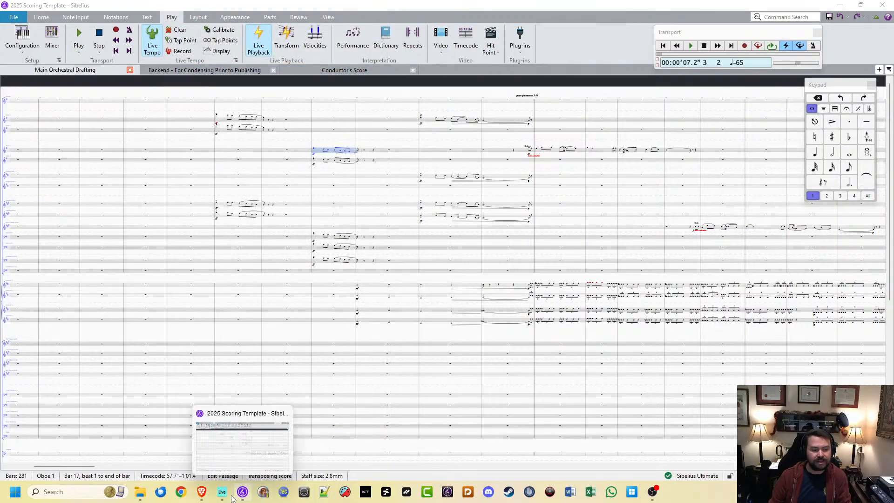
Step: Switch to Ableton Live and inspect the V.EHn 1 and V.Oboe 1 instrument tracks and their V.Ob/EHn group
left_click(221, 496)
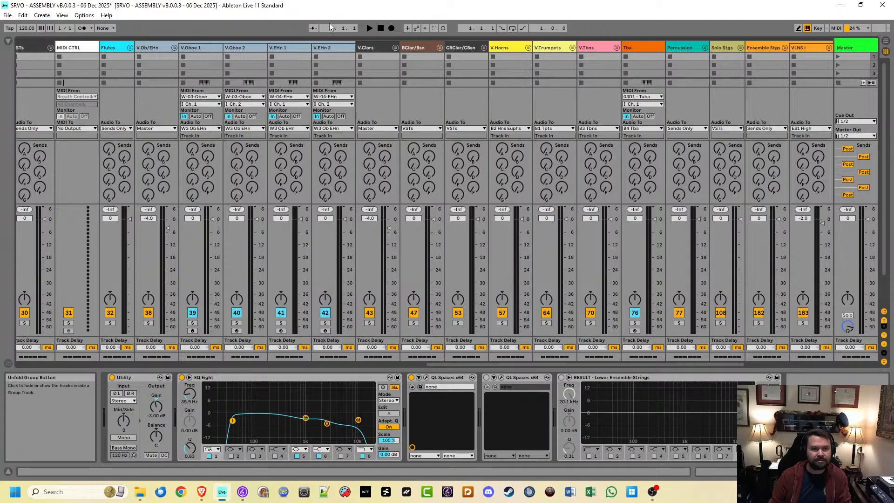
left_click_drag(434, 364, 588, 358)
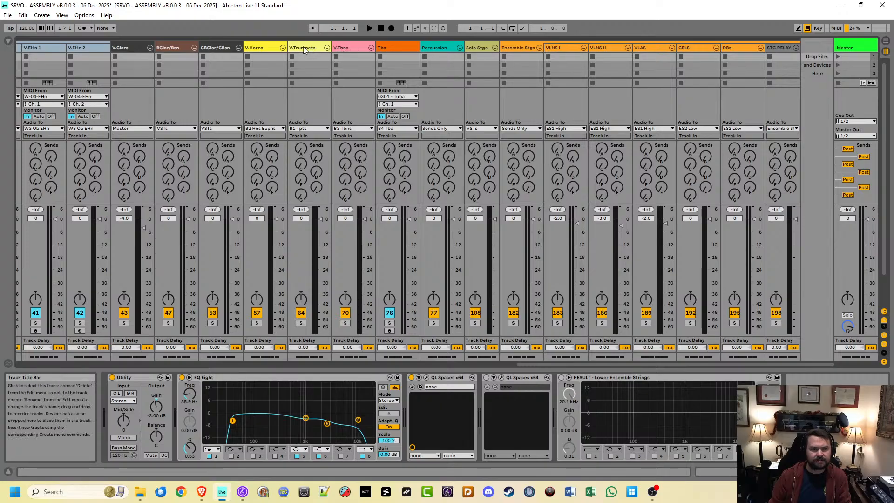
left_click(43, 48)
left_click_drag(526, 367, 428, 360)
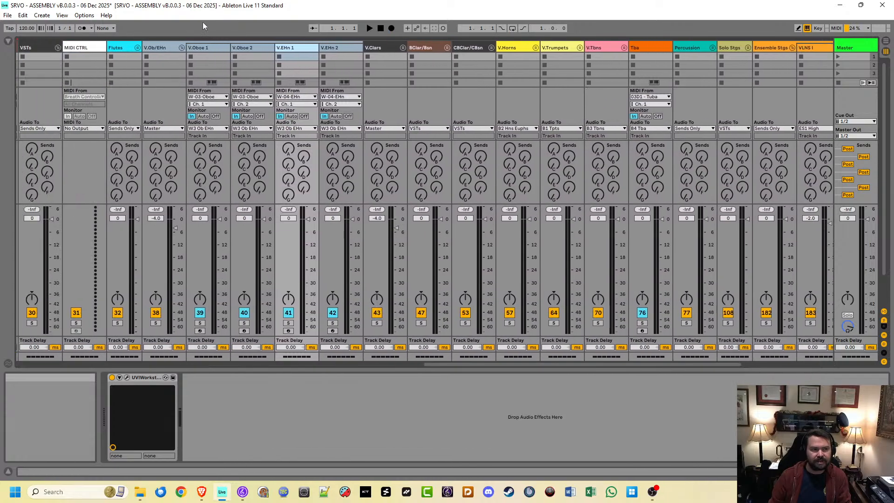
left_click(200, 49)
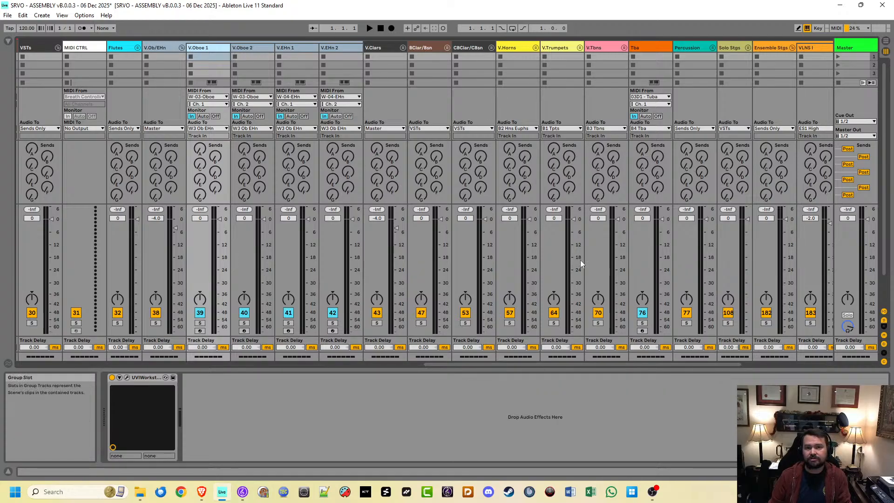
left_click(155, 47)
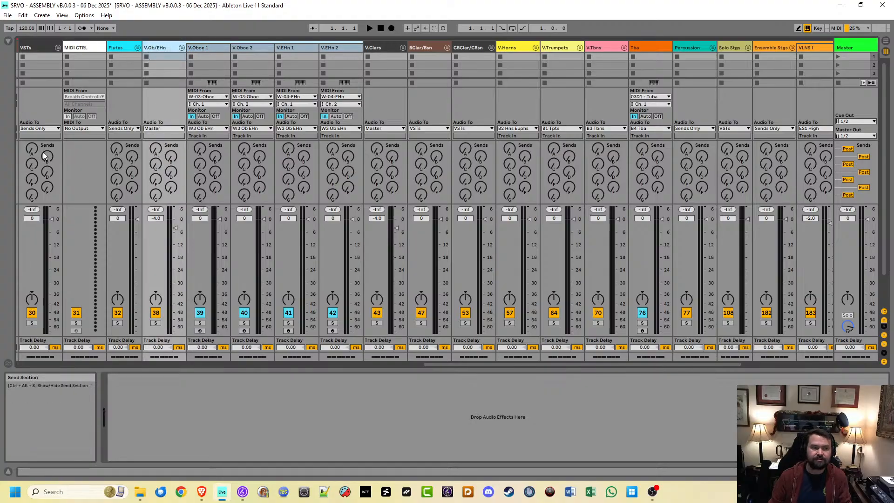
Step: Inspect the effect chain on the W3 Ob EHn stem track and collapse the VSTs group
left_click_drag(471, 364, 47, 357)
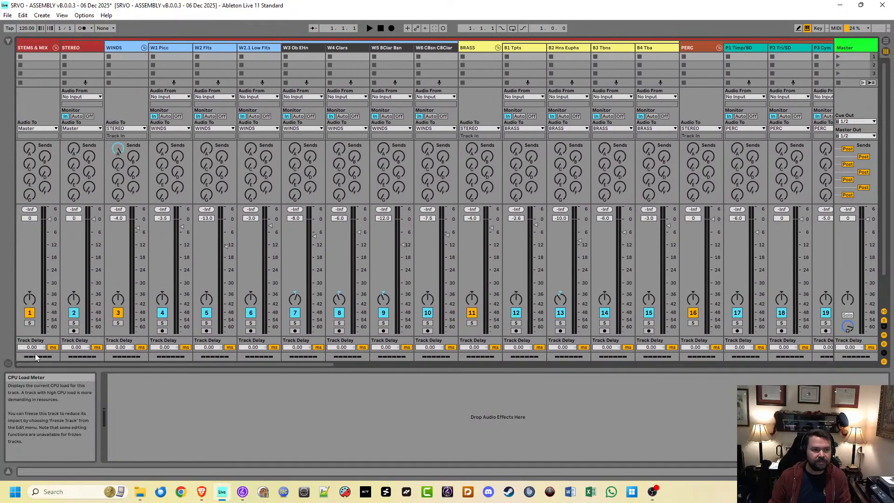
left_click(298, 48)
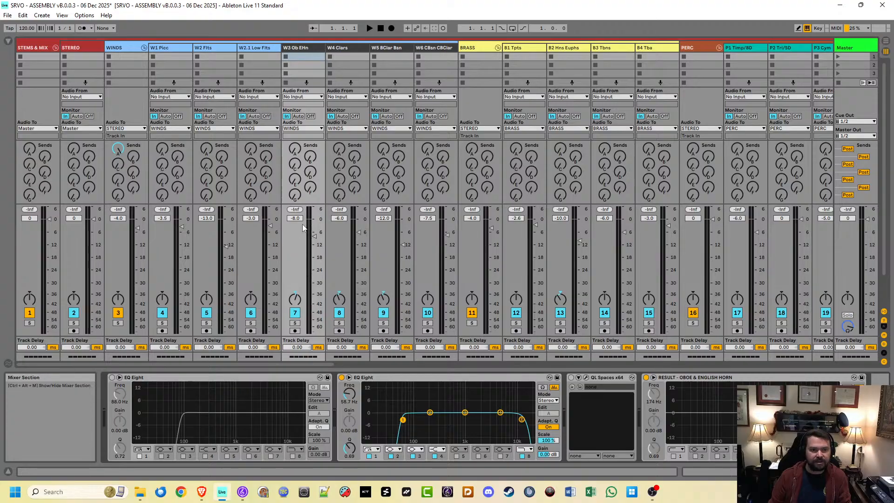
left_click_drag(297, 365, 593, 326)
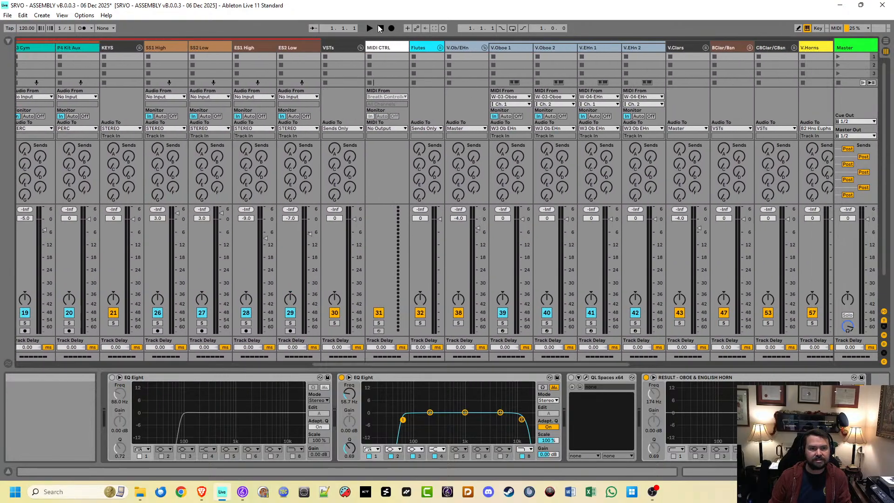
left_click(360, 47)
left_click_drag(616, 365, 350, 362)
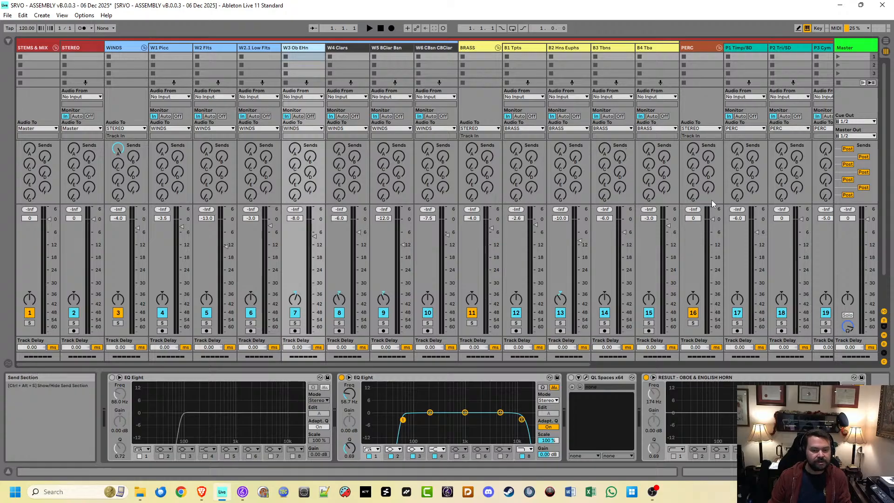
Step: Show only the VSTs group's tracks by collapsing STEMS & MIX, and inspect the two virtual oboe and two English horn tracks
left_click(54, 48)
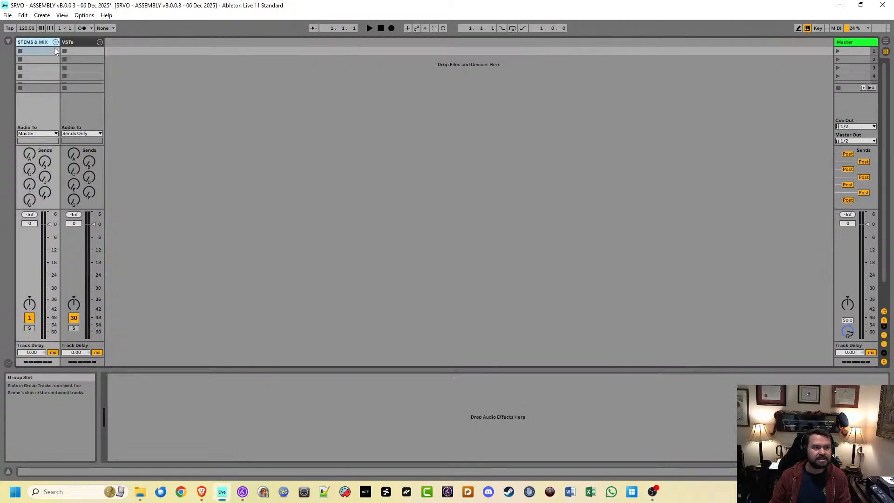
left_click(100, 42)
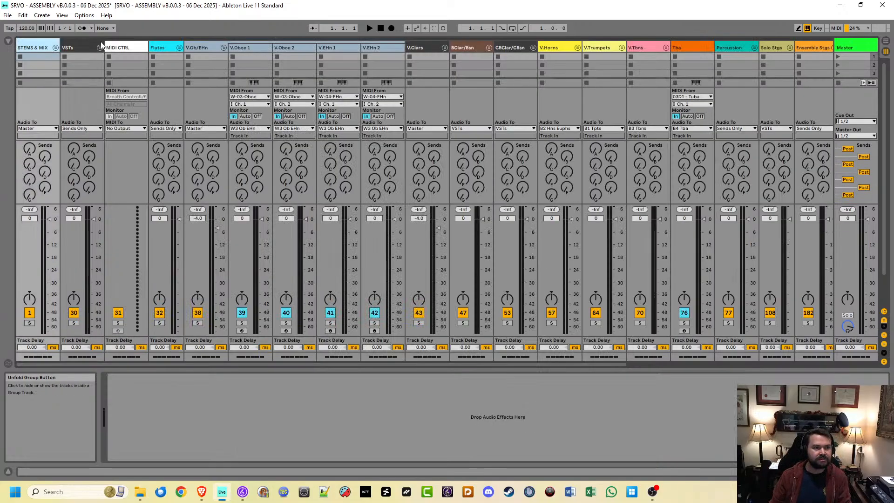
left_click(250, 48)
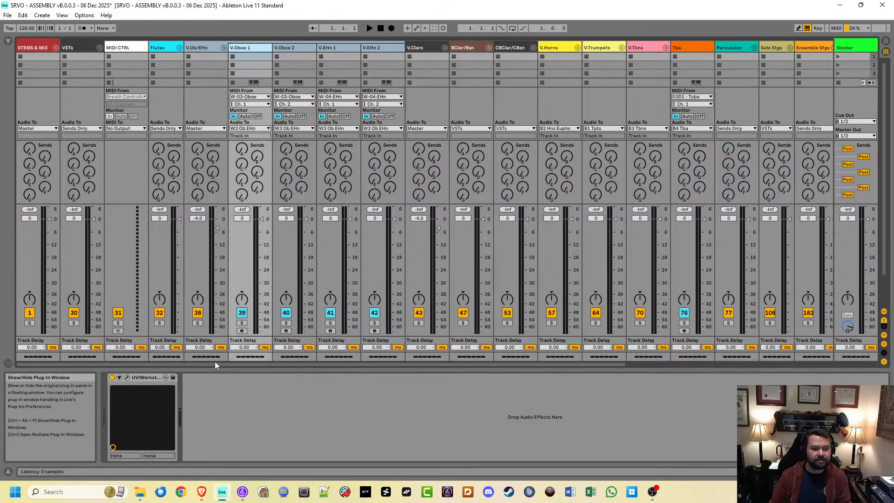
left_click(298, 46)
left_click(340, 48)
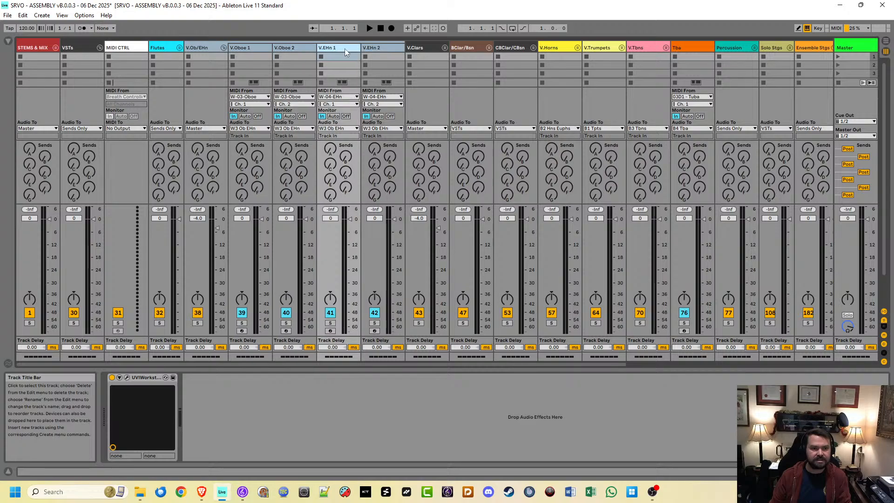
left_click(380, 48)
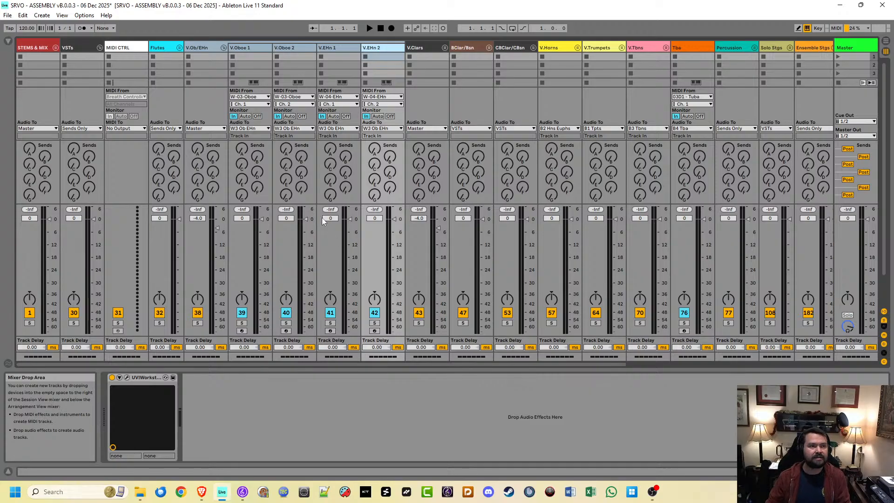
Step: Collapse the VSTs group, expand STEMS & MIX, and review the W1 Picc, B1 Tpts, B3 Tbns and B4 Tba stem tracks
left_click(100, 48)
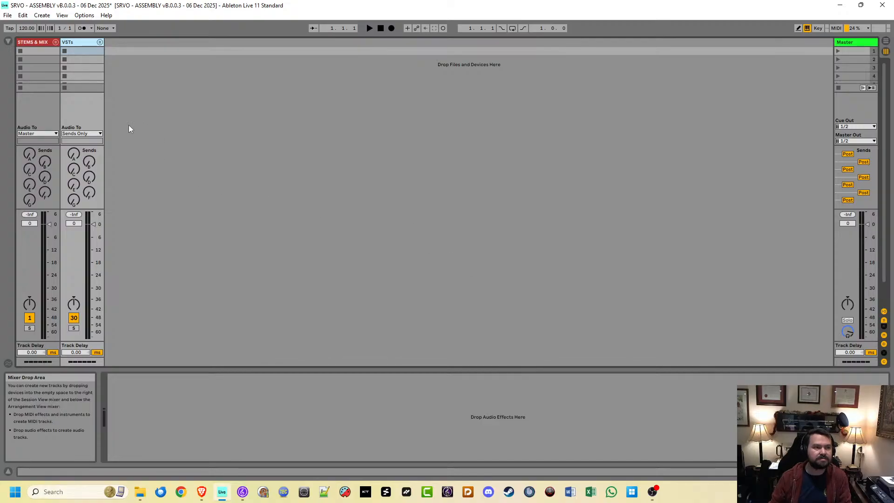
left_click(56, 42)
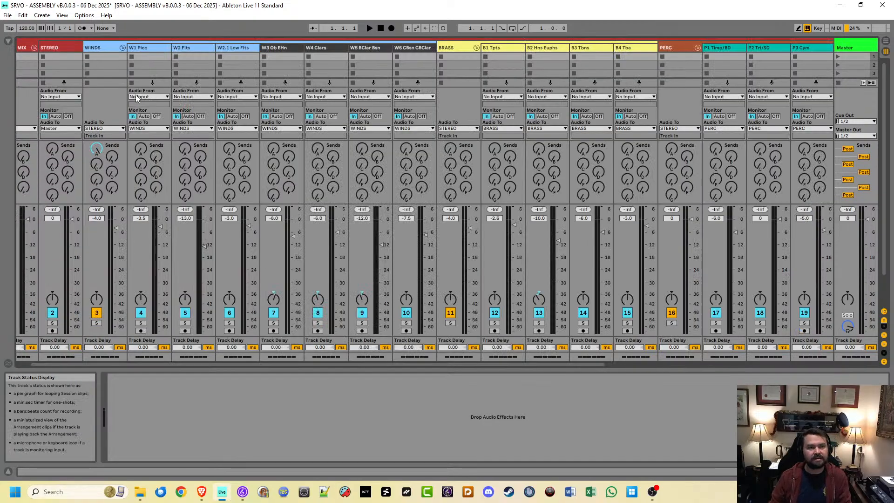
left_click(147, 48)
left_click(507, 49)
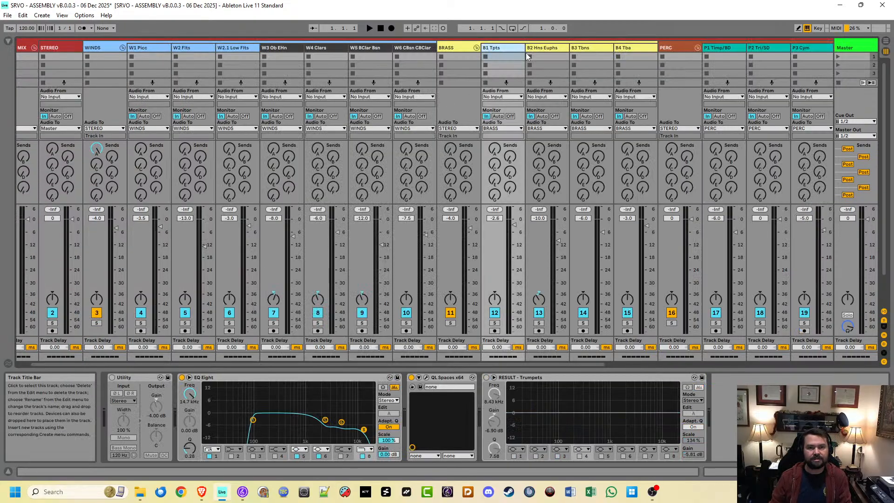
left_click(598, 48)
left_click(633, 49)
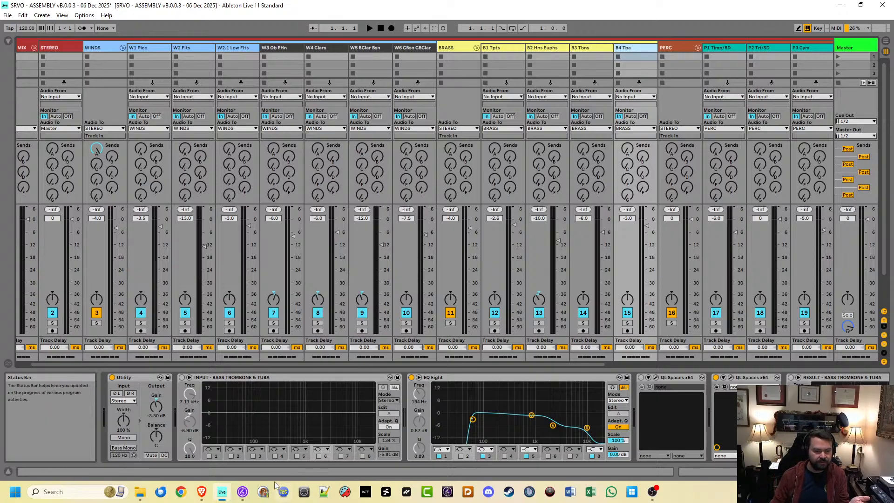
Step: Switch to Notepad++, review the switch type definitions and patch list in 2025 SRVO SoundSet.xml, and close the editor
left_click(325, 493)
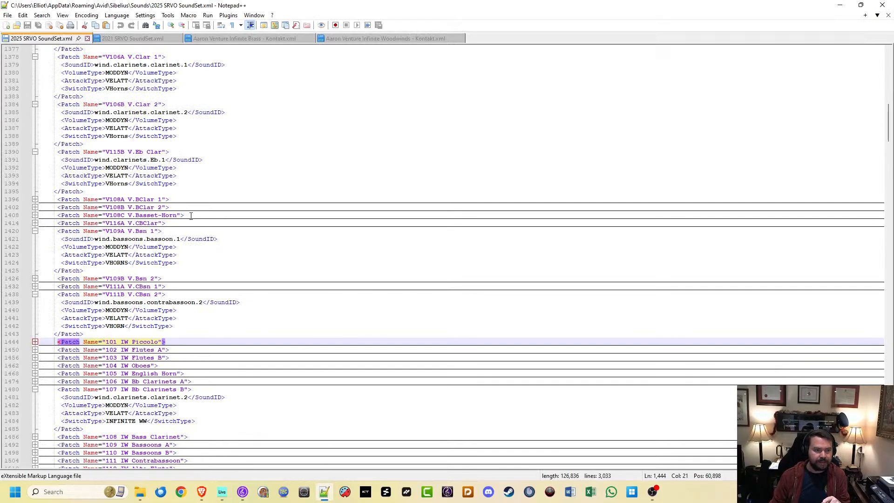
scroll(141, 112, "up", 20)
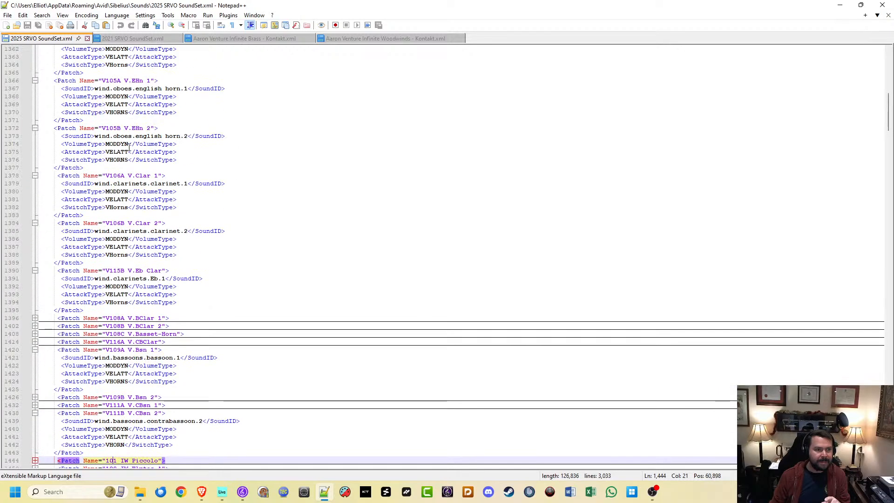
scroll(122, 124, "up", 1)
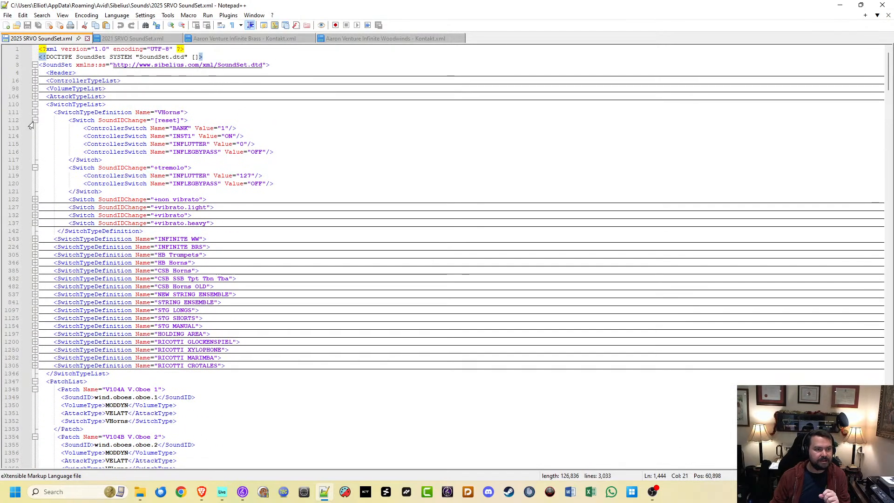
scroll(103, 128, "down", 3)
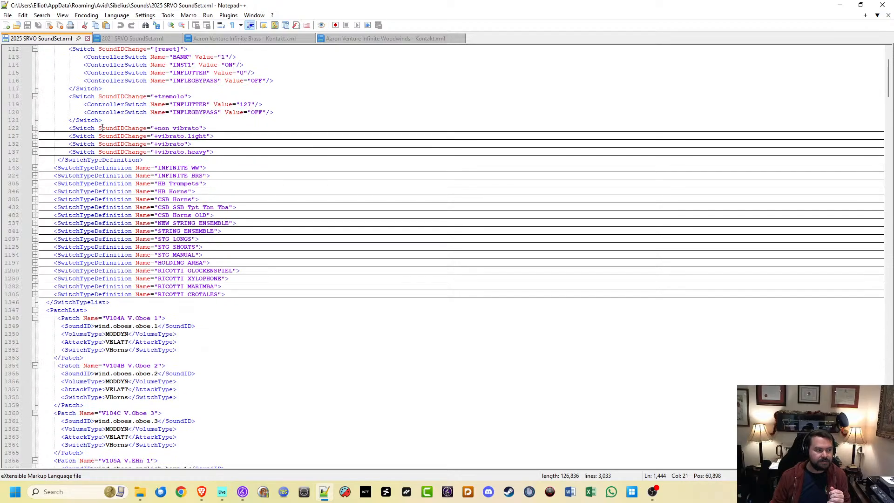
scroll(103, 128, "down", 20)
scroll(102, 128, "down", 16)
scroll(102, 128, "down", 11)
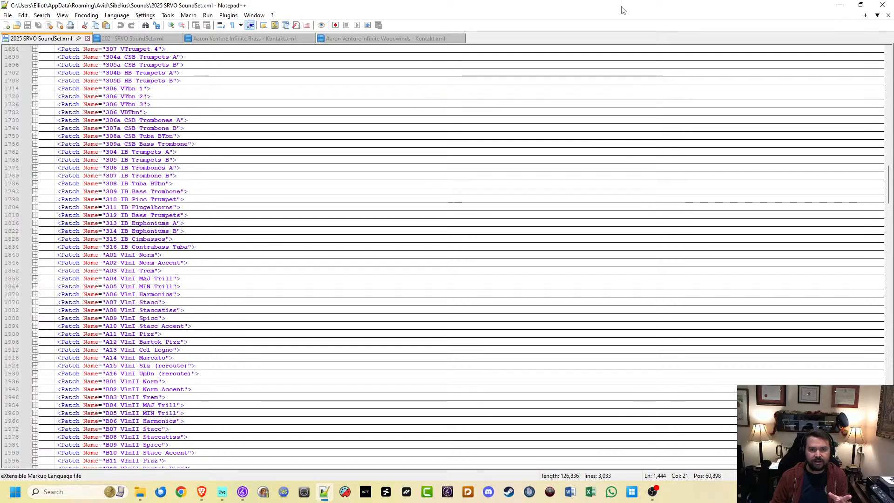
left_click(882, 5)
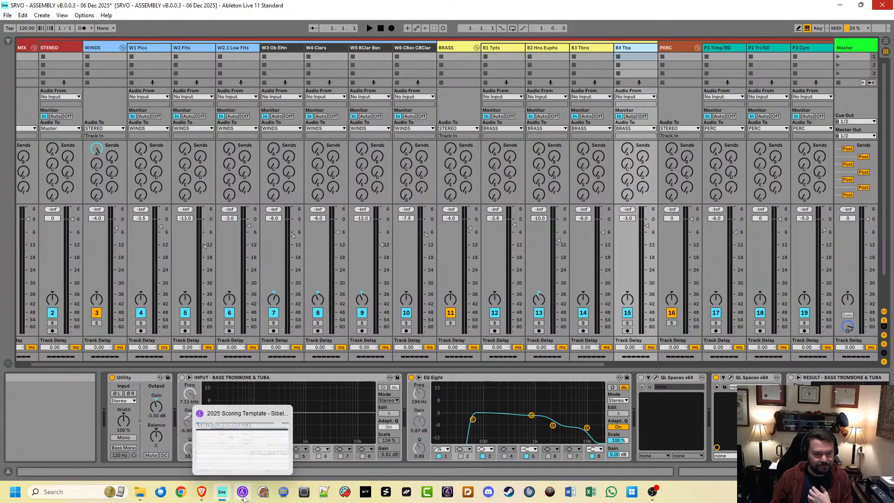
Step: Switch to Sibelius, go to the start of the score and move the playback line to the barline ending bar 1
left_click(243, 496)
left_click(201, 223)
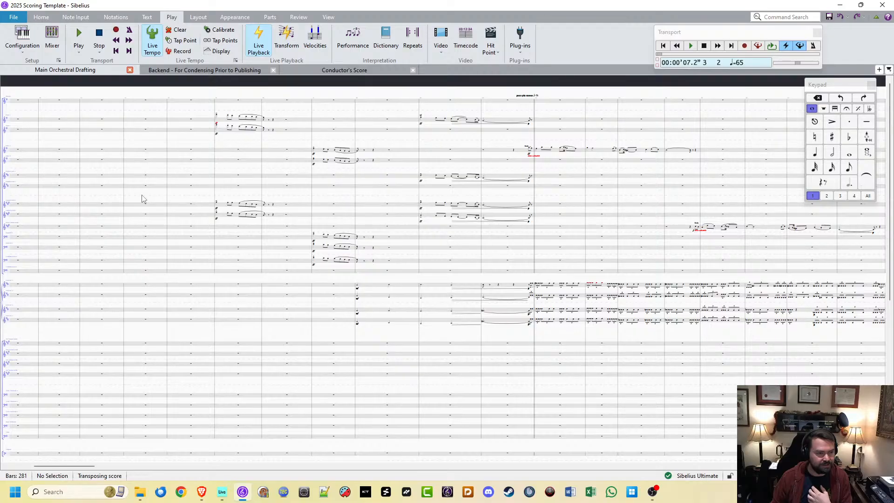
left_click_drag(113, 201, 342, 206)
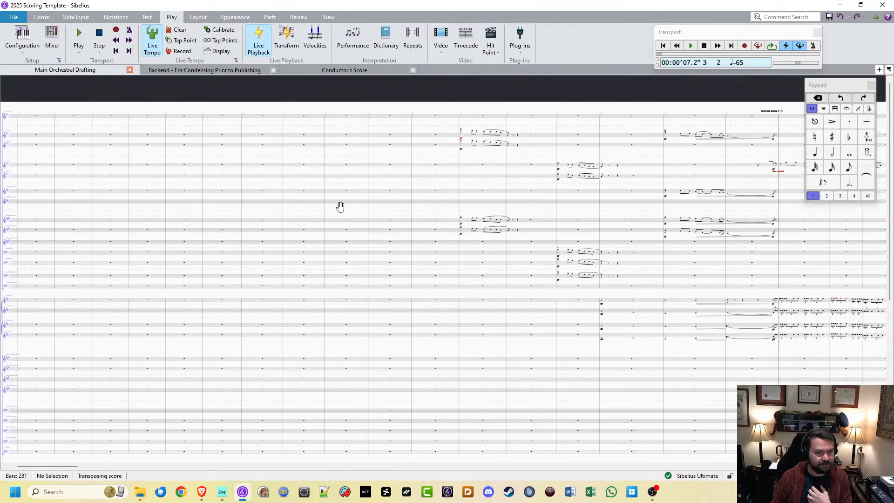
key("ctrl+Home")
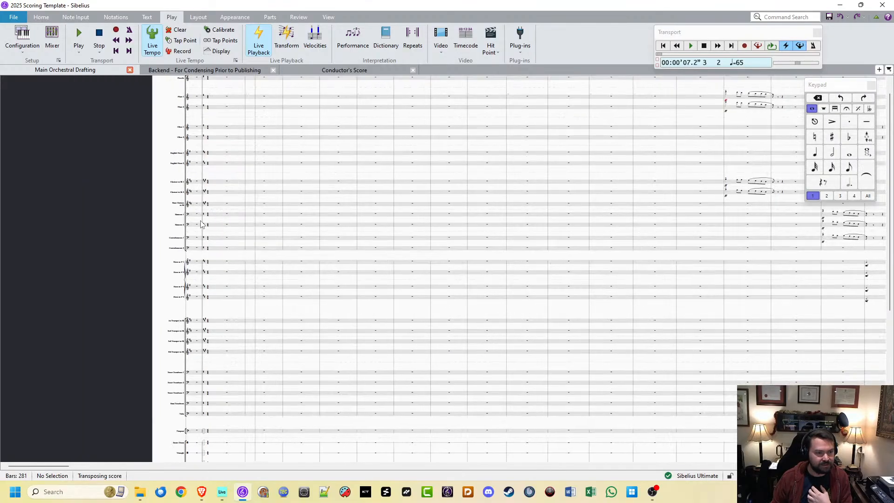
left_click(202, 224)
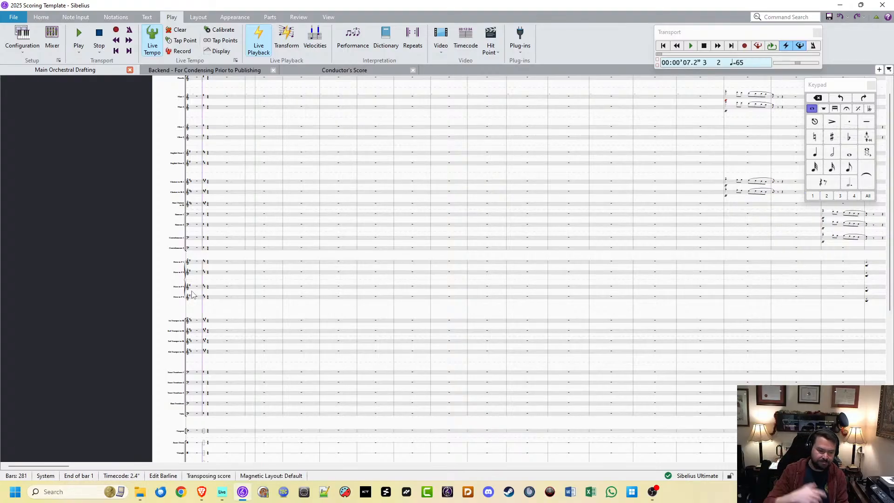
key("y")
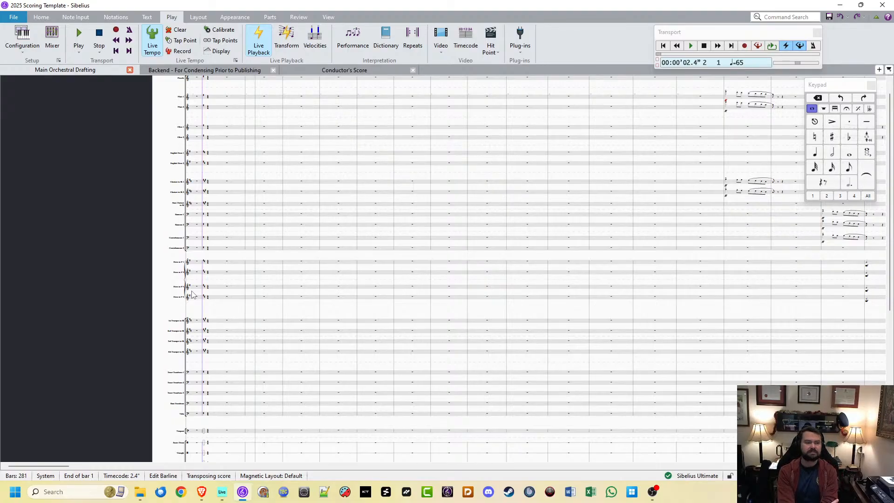
Step: Play the score from the barline ending bar 1, following the music across the page, and stop playback at bar 33
key("space")
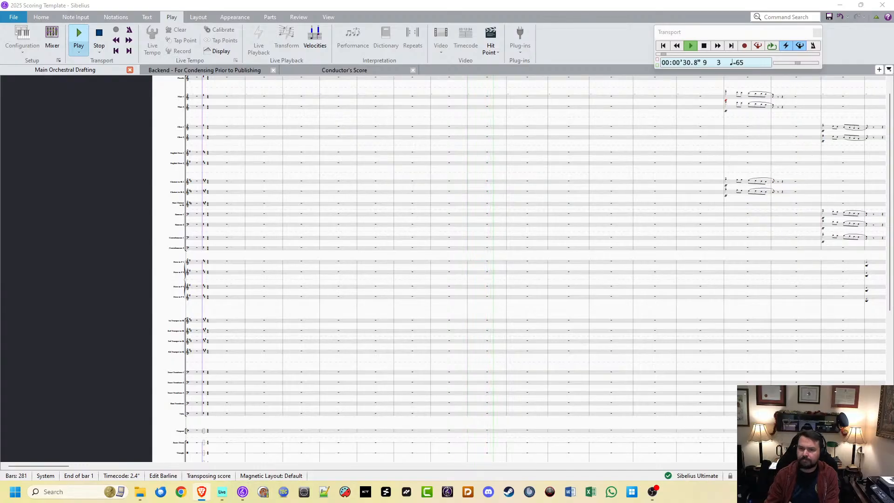
left_click(616, 39)
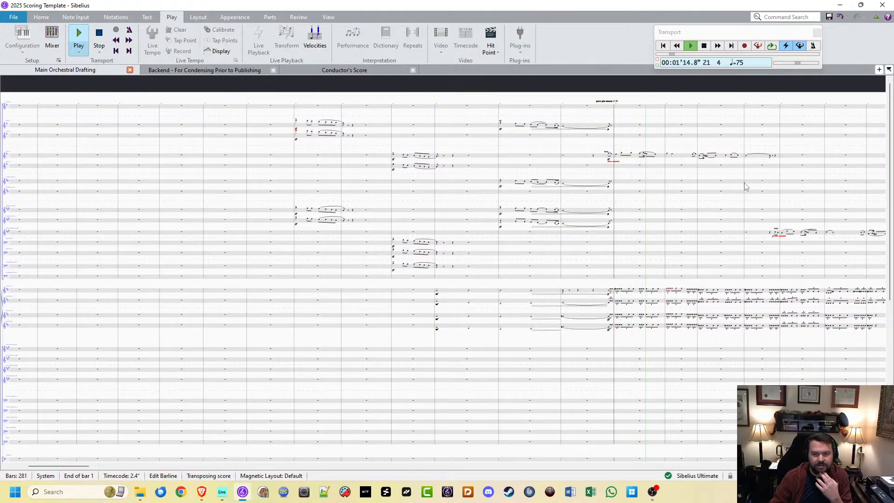
left_click_drag(648, 181, 379, 201)
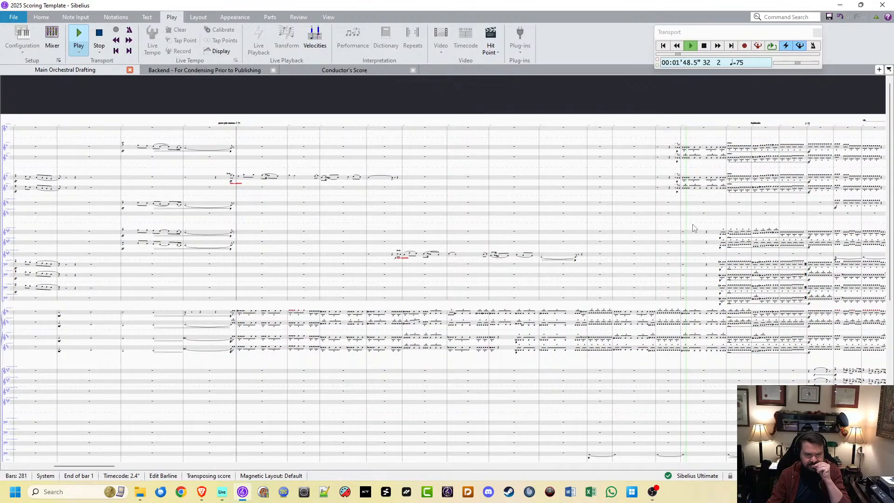
key("space")
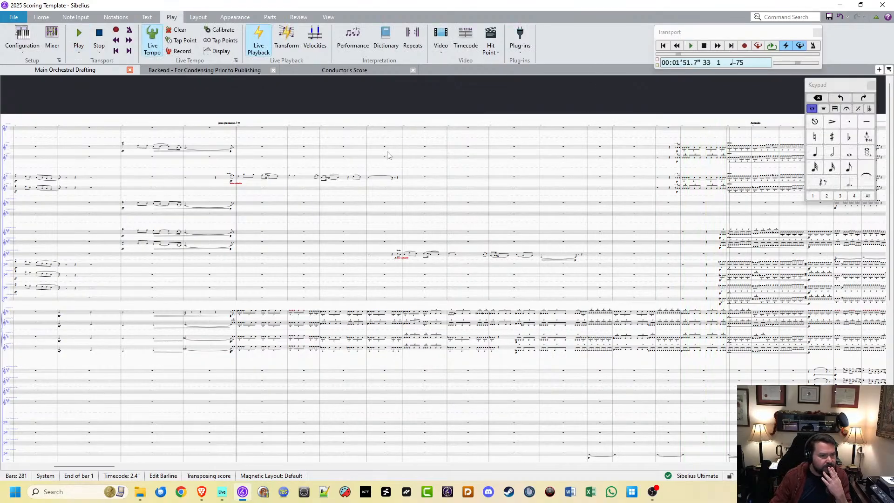
Step: Return to the start of the score, clear the selection, and examine the woodwind entrances in bars 15 to 19
left_click_drag(135, 172, 441, 184)
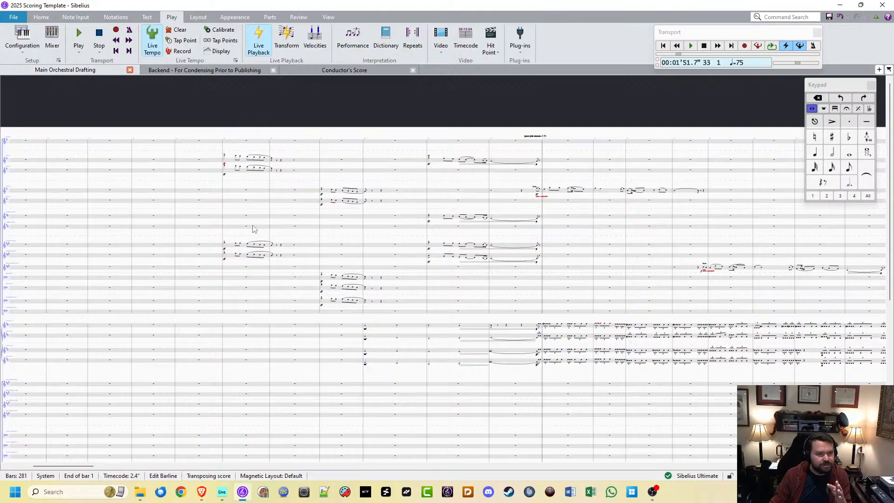
key("ctrl+Home")
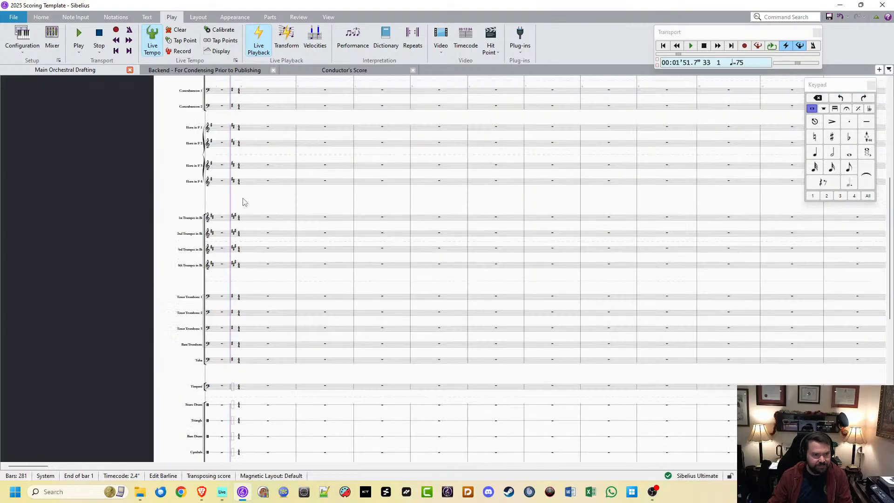
key("Escape")
left_click_drag(628, 209, 478, 295)
left_click_drag(492, 191, 389, 224)
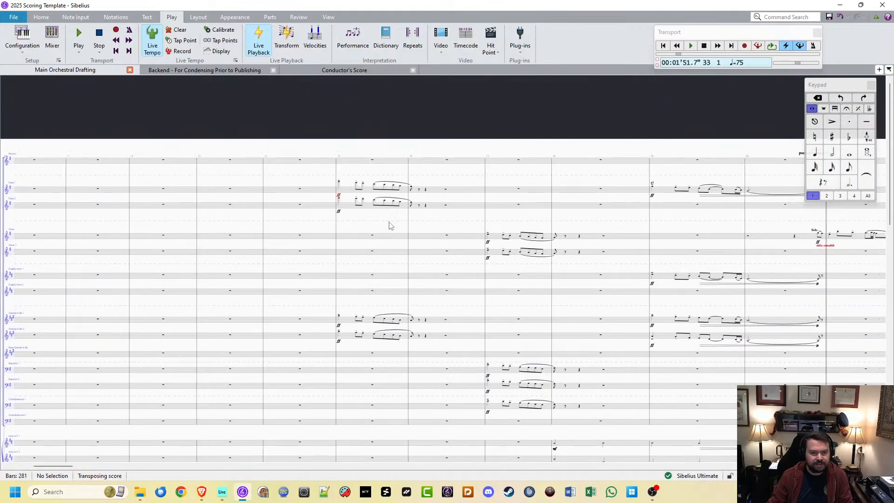
scroll(365, 235, "up", 4)
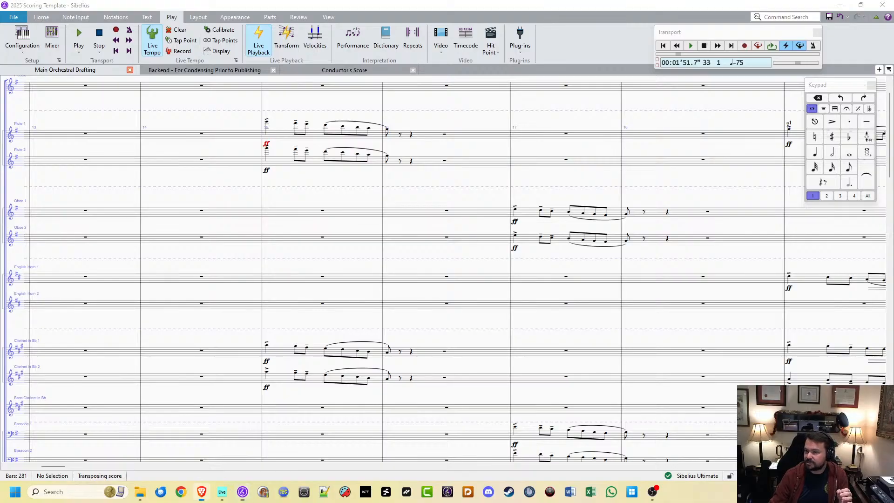
left_click_drag(319, 192, 203, 208)
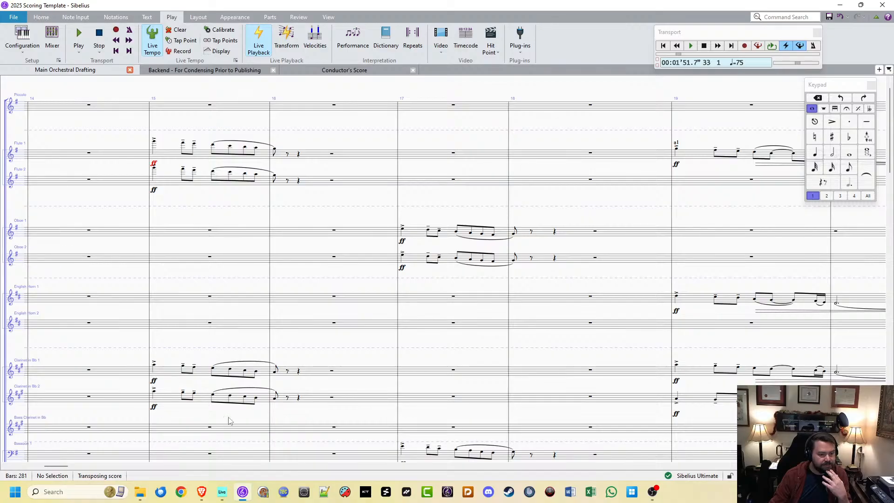
Step: Switch to Ableton Live and lower the W2 Flts stem's volume to -14.0 dB and the W4 Clars stem's to -7.0 dB
left_click(222, 491)
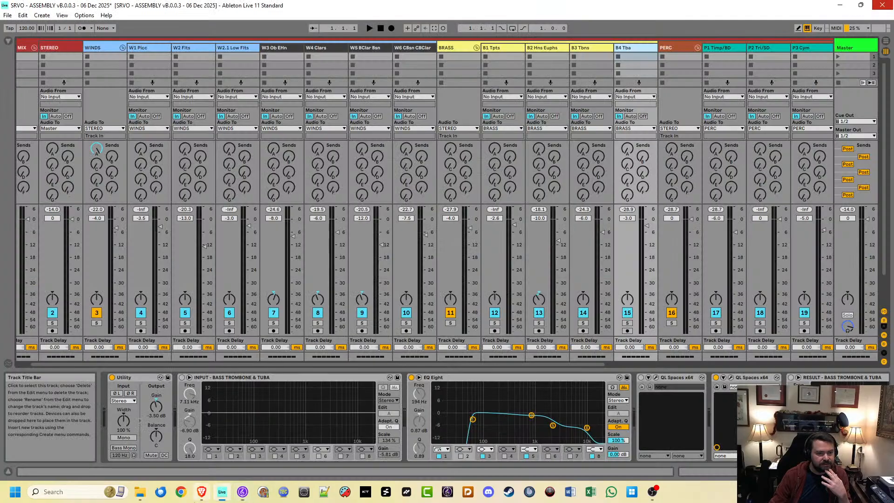
left_click(184, 218)
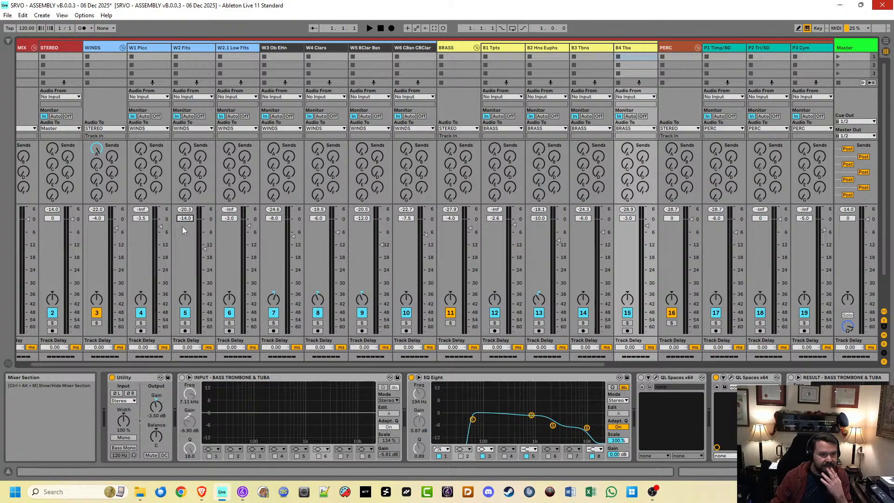
left_click(179, 262)
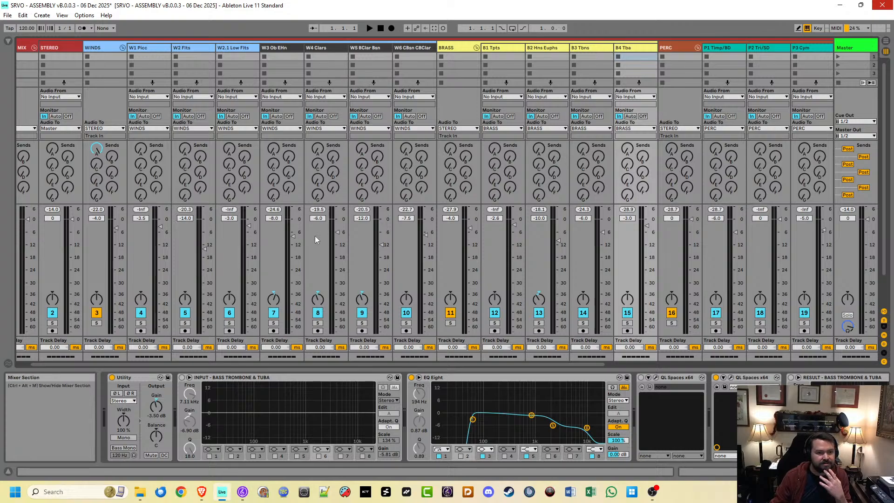
scroll(317, 219, "down", 1)
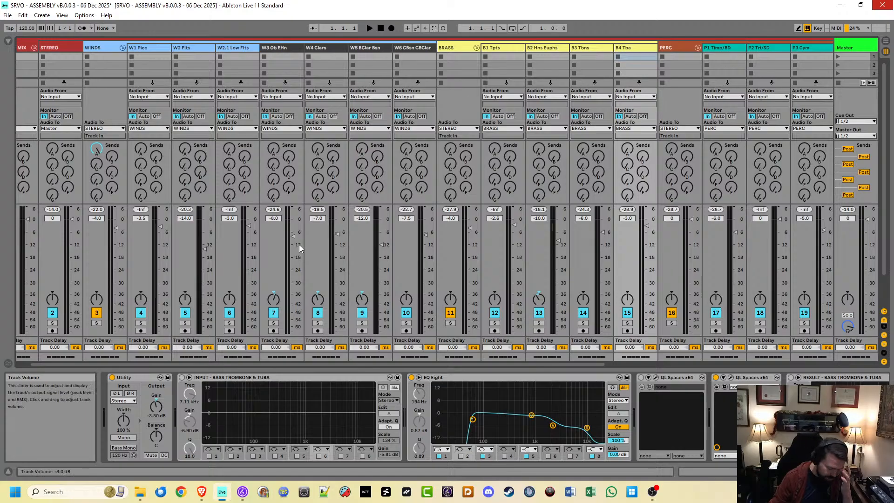
Step: Switch to Sibelius, play the score from the start of bar 14, and stop playback in bar 16
left_click(242, 492)
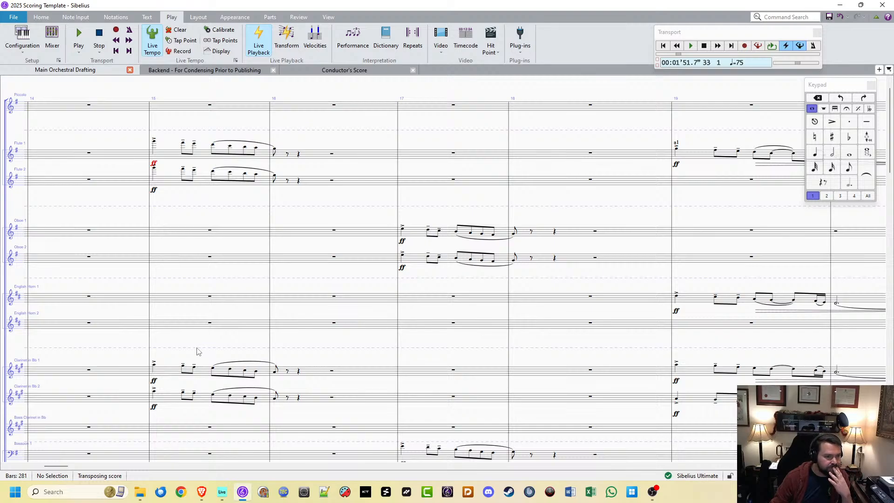
left_click(29, 294)
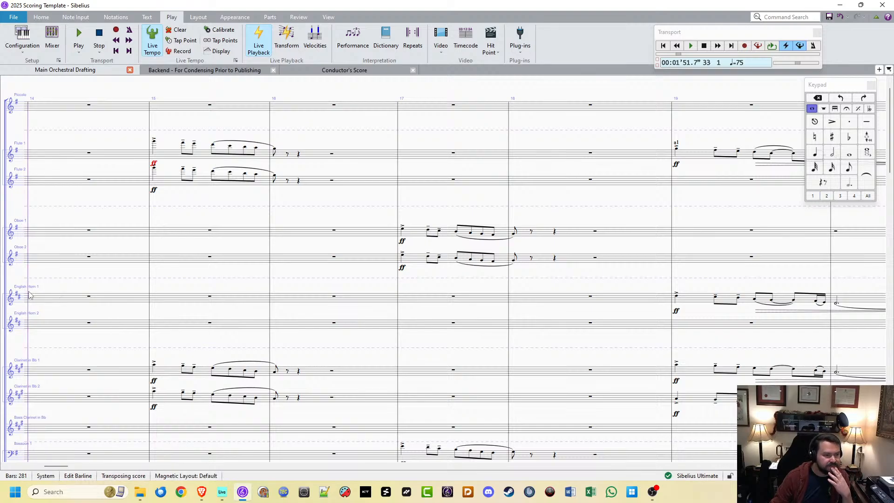
key("space")
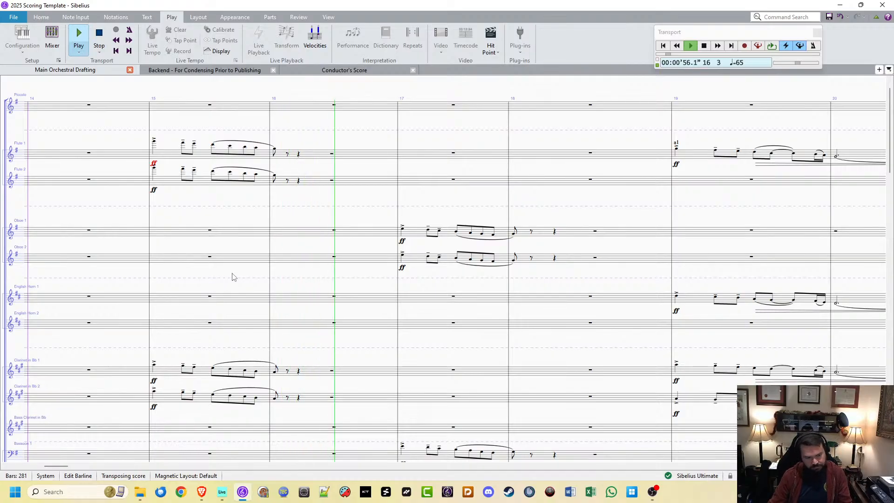
key("space")
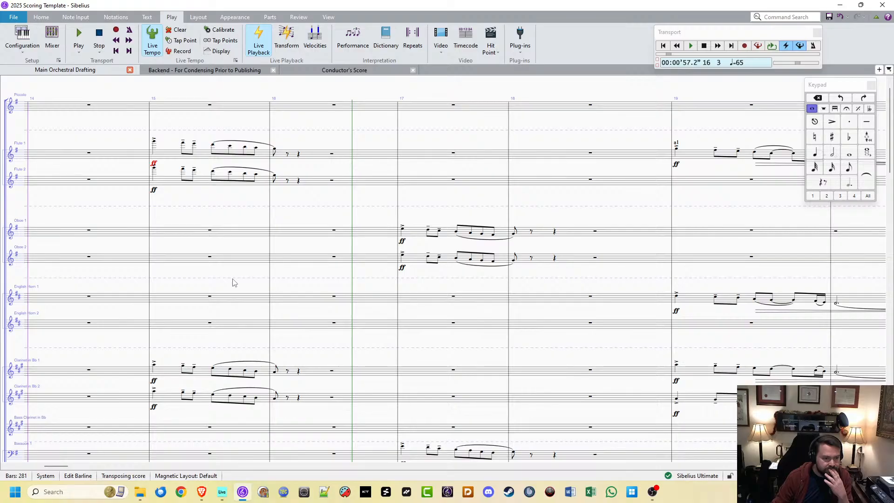
Step: Switch to Ableton Live, check the W2 Flts and WINDS tracks, show the return tracks, and open A WINDS' QL Spaces reverb
left_click(221, 491)
left_click(189, 47)
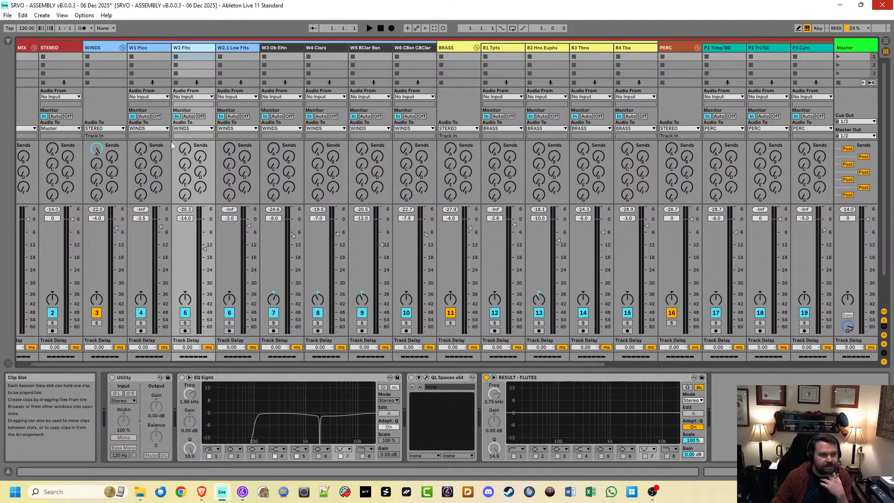
left_click(91, 160)
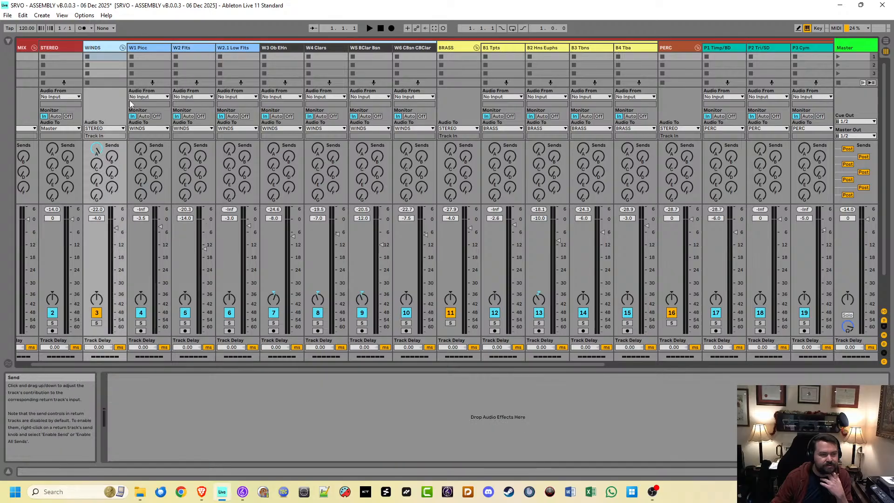
left_click(883, 329)
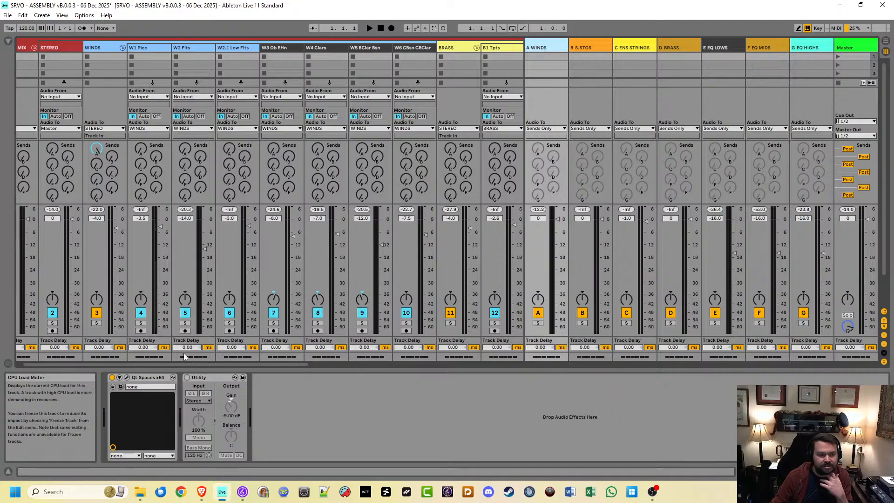
left_click(174, 377)
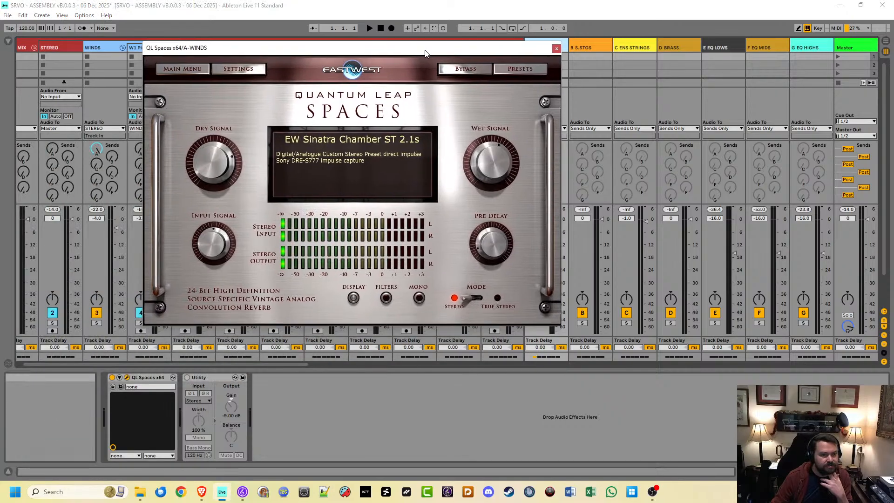
Step: Minimise Ableton Live and place the QL Spaces window over the Sibelius score
left_click_drag(425, 52, 0, 52)
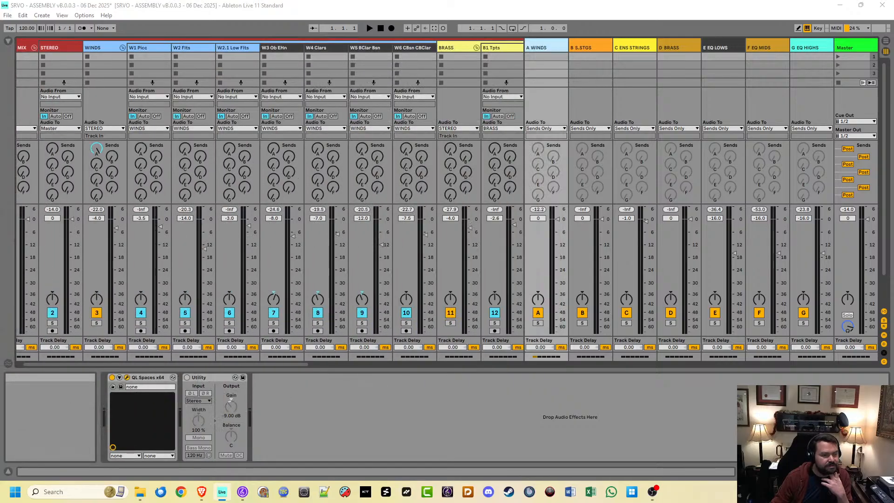
left_click(839, 5)
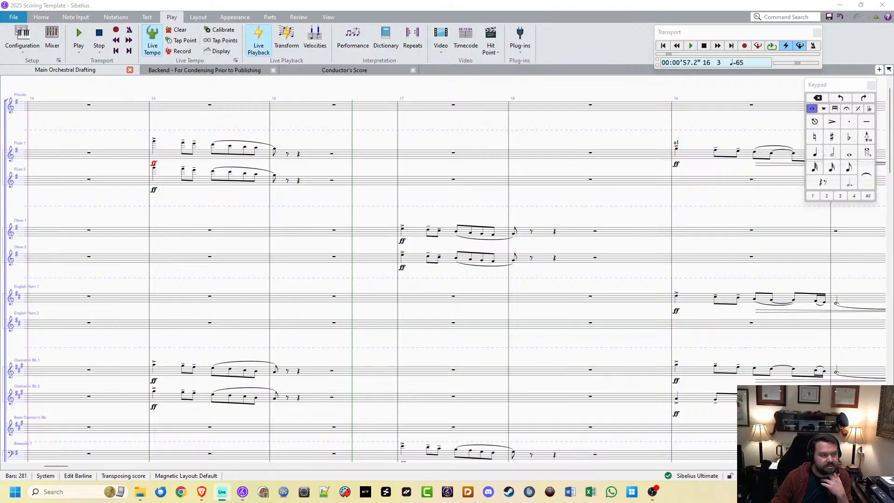
left_click_drag(2, 158, 539, 102)
Step: Replay the passage from bar 14, move the QL Spaces window clear of the flute entrance, and set its dry signal to -10.0 dBFS
left_click(274, 7)
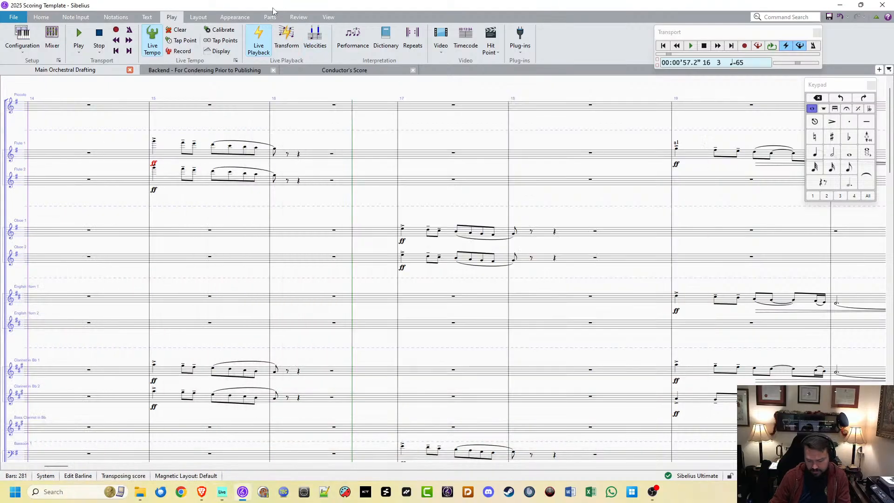
key("p")
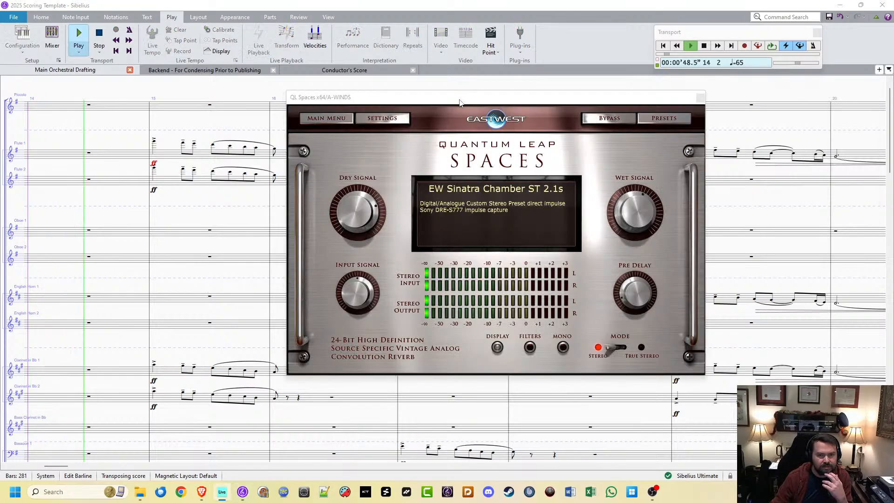
left_click_drag(448, 96, 600, 64)
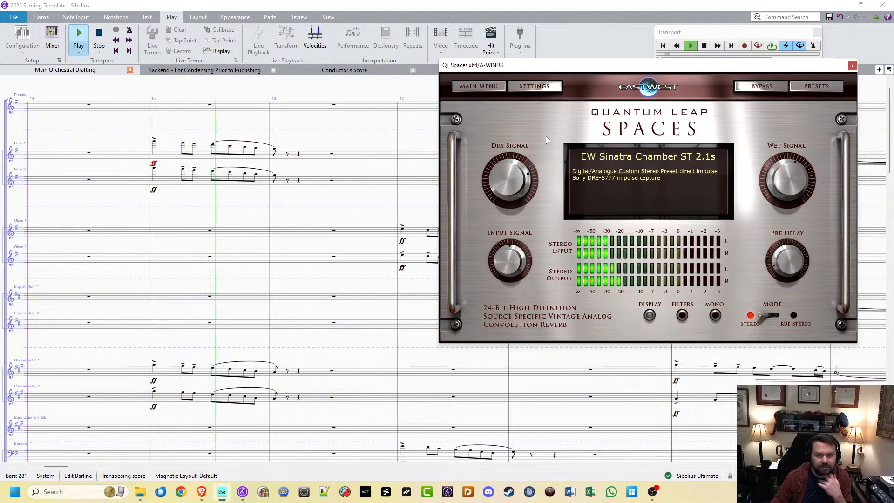
mouse_move(791, 178)
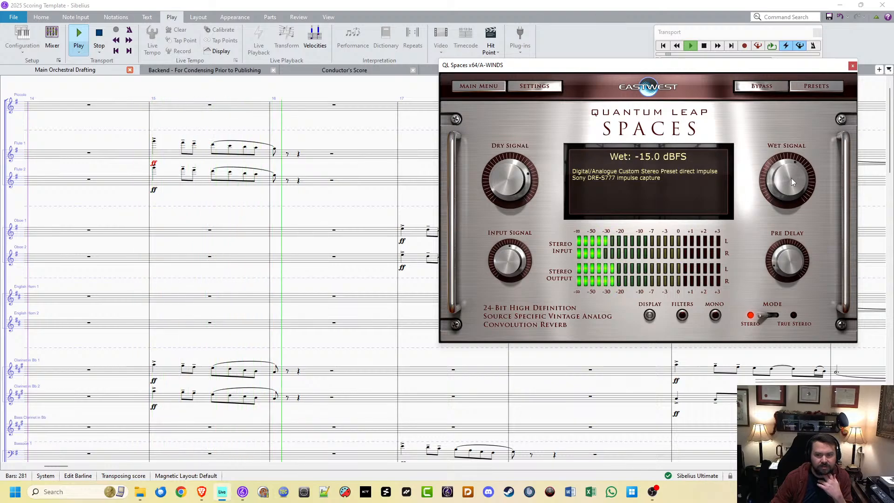
mouse_move(511, 181)
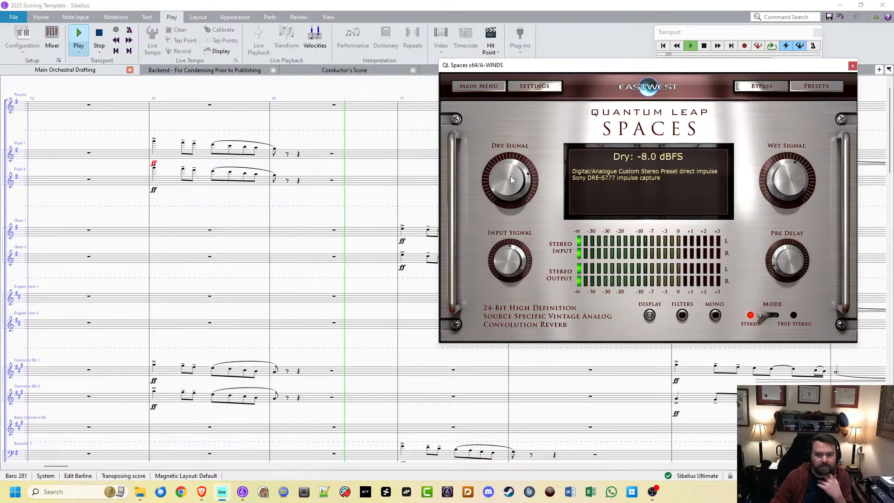
left_click_drag(512, 180, 512, 186)
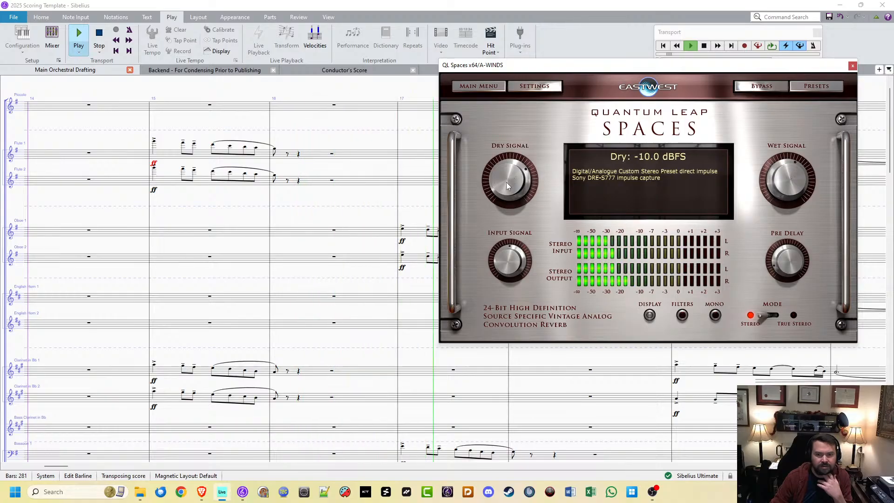
Step: Restart playback from bar 14 and set the A WINDS reverb's wet signal to -11.2 dBFS and dry signal to -11.0 dBFS
left_click(547, 7)
key("space")
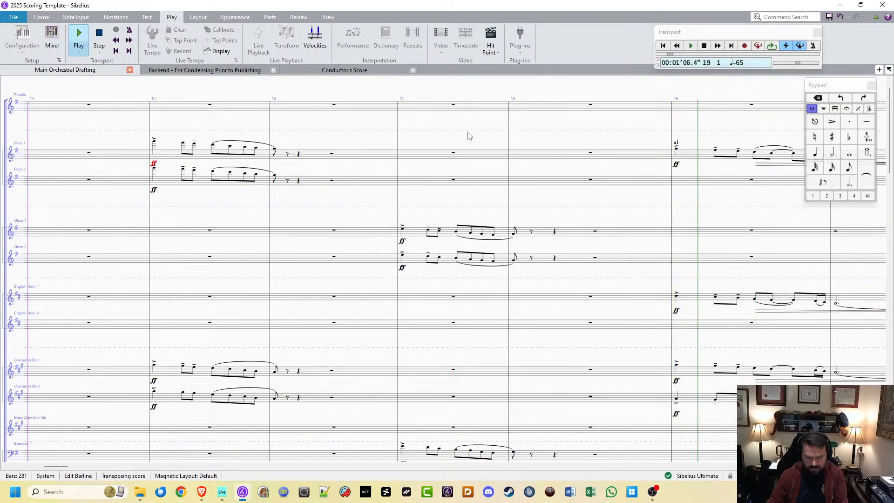
key("p")
key("alt+Tab")
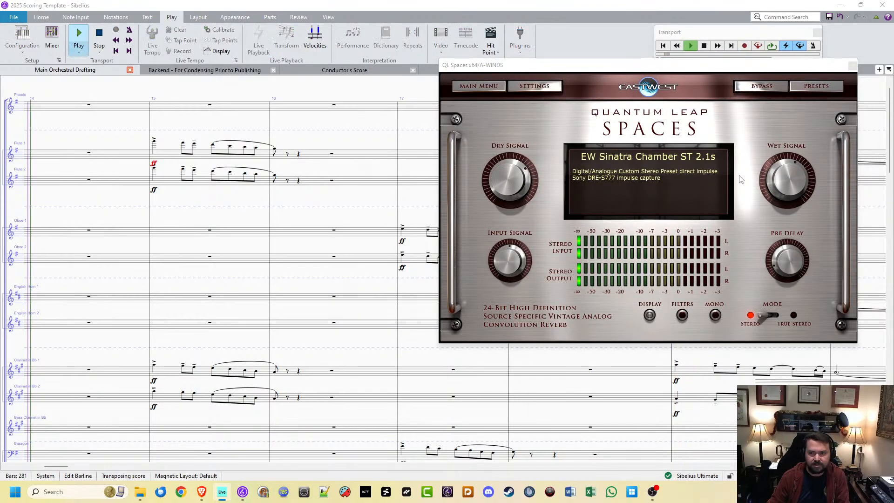
left_click(787, 177)
left_click_drag(786, 178, 786, 170)
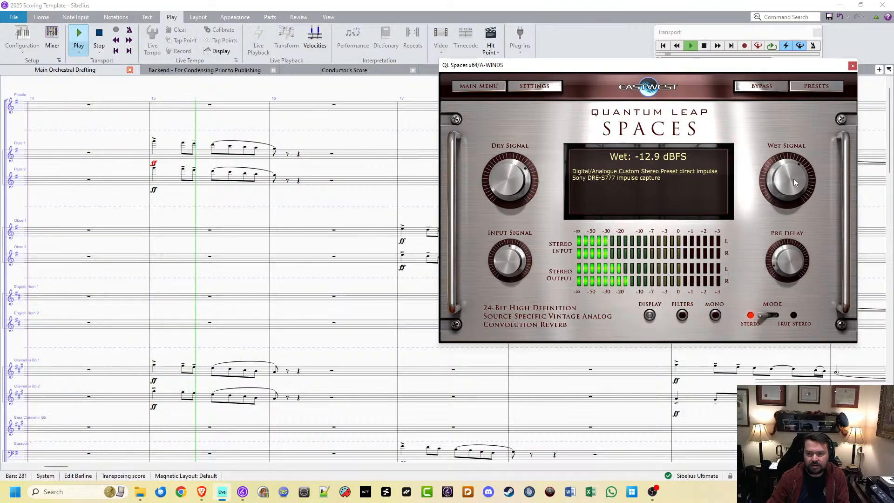
left_click_drag(791, 178, 792, 174)
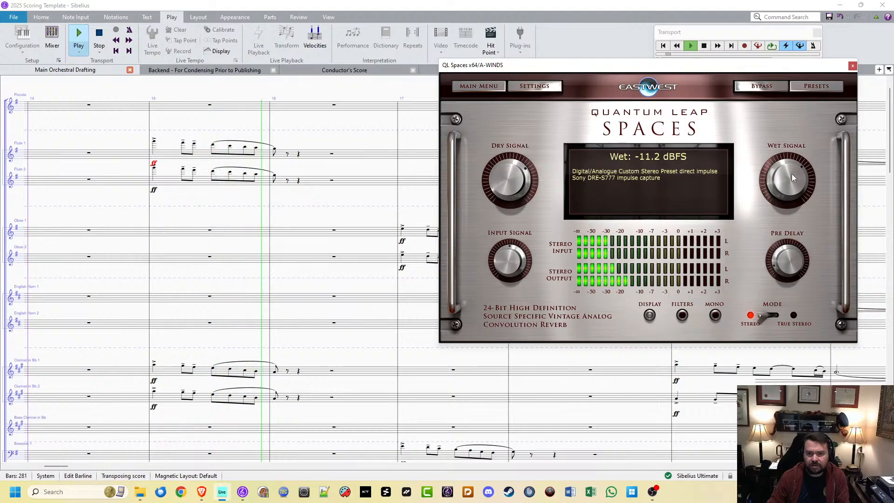
left_click(506, 179)
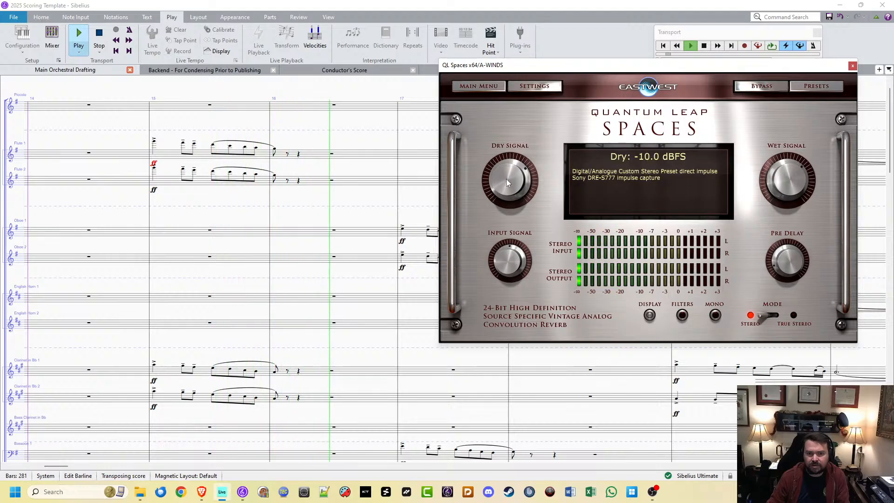
left_click_drag(508, 183, 508, 187)
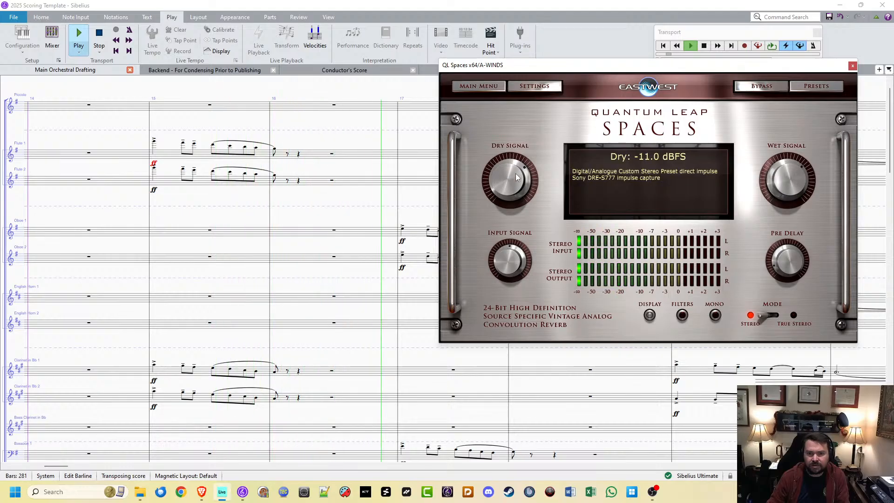
Step: Return to the Sibelius score, replay the woodwind passage from bar 14, and stop playback in bar 18
left_click(606, 9)
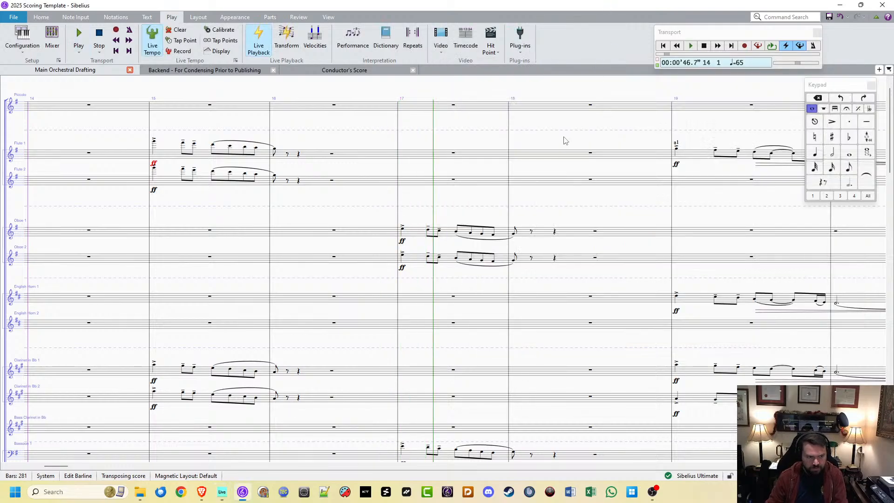
key("space")
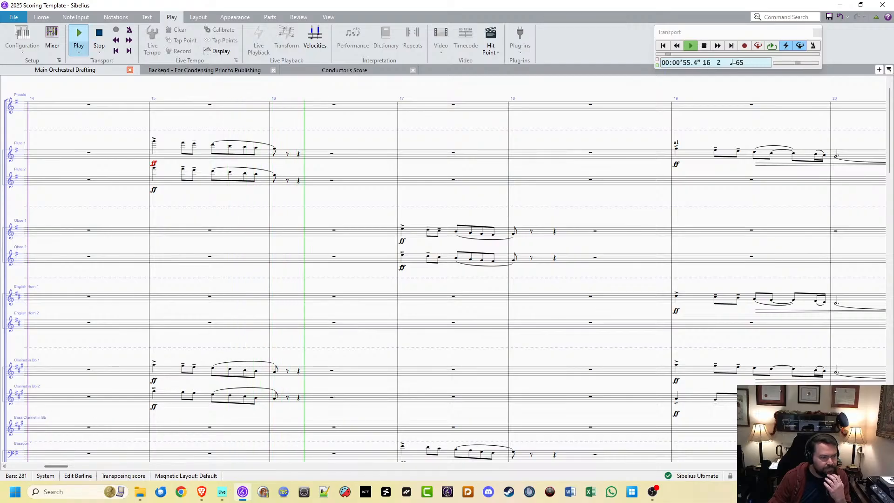
key("alt+Tab")
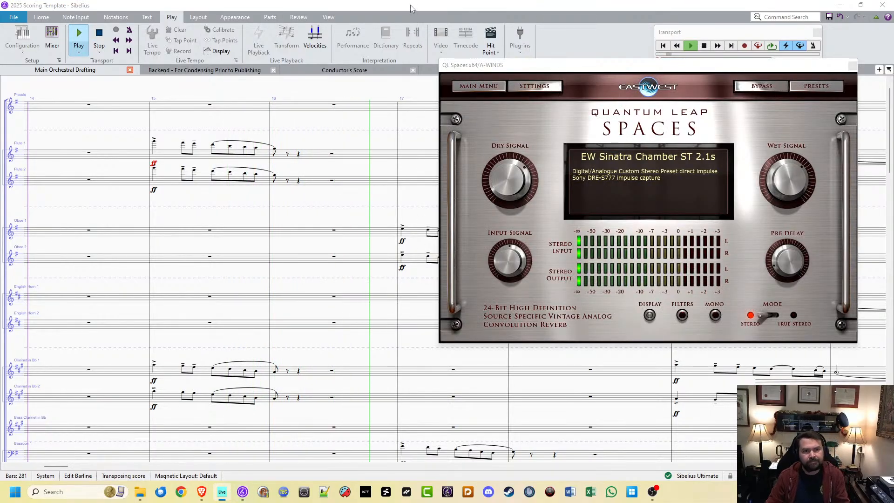
key("alt+Tab")
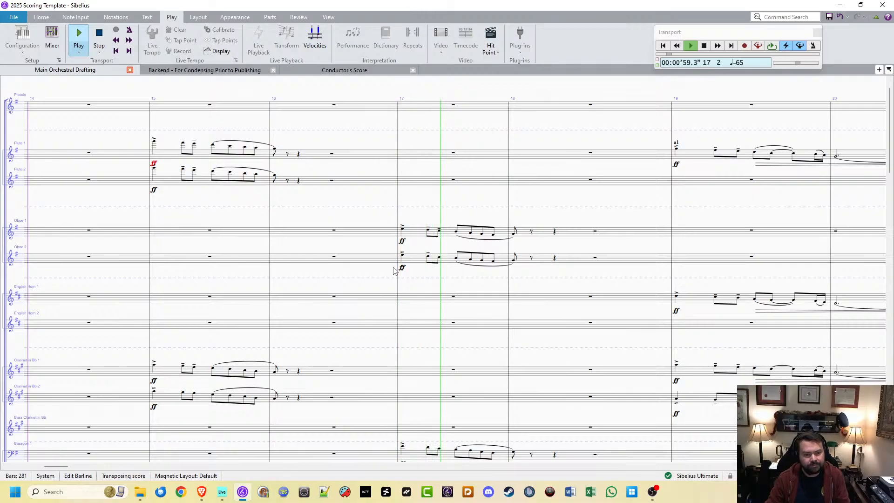
left_click_drag(359, 258, 339, 145)
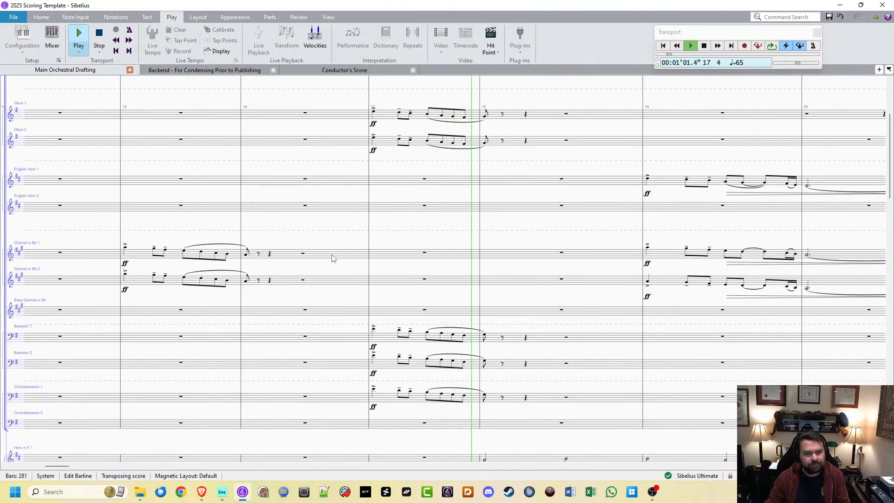
key("space")
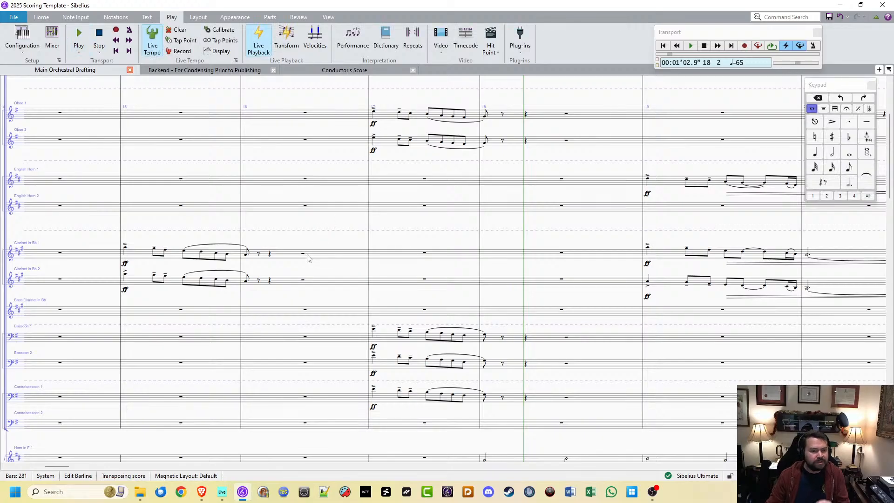
Step: Select the Oboe 1 and Oboe 2 staves in bar 17 and play them back on their own
left_click_drag(399, 163, 333, 236)
left_click(327, 210)
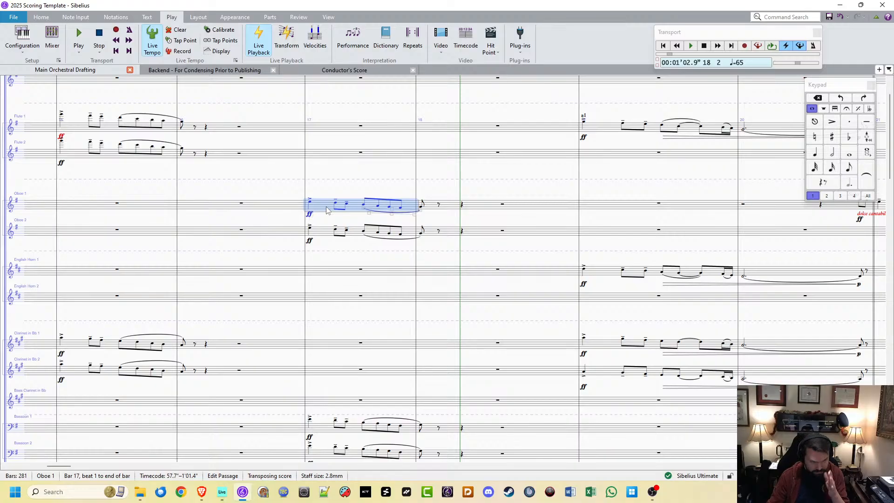
left_click(327, 238, "shift")
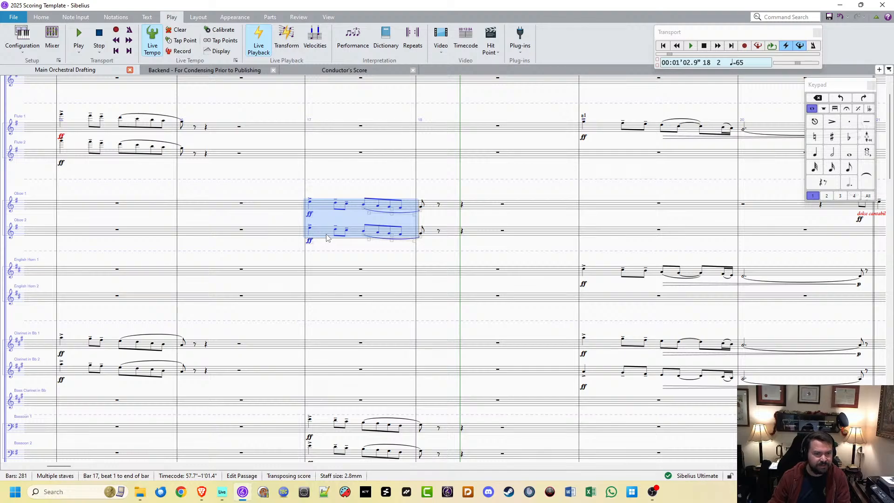
key("space")
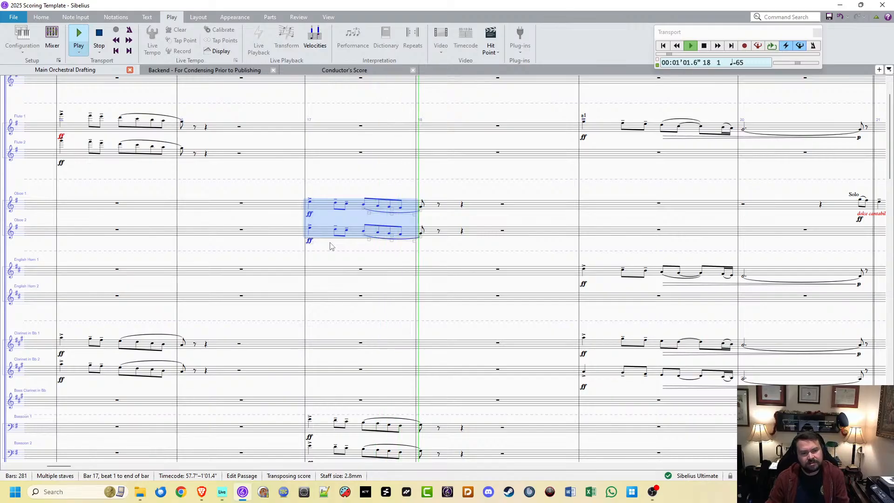
key("space")
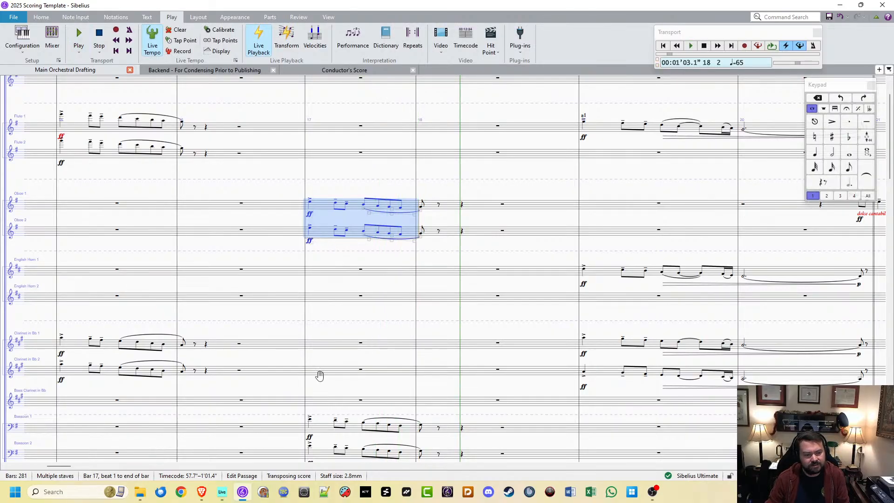
Step: Select Bassoon 1 through Contrabassoon 1 in bar 17 and play back only those staves
left_click_drag(321, 381, 323, 287)
left_click(324, 334)
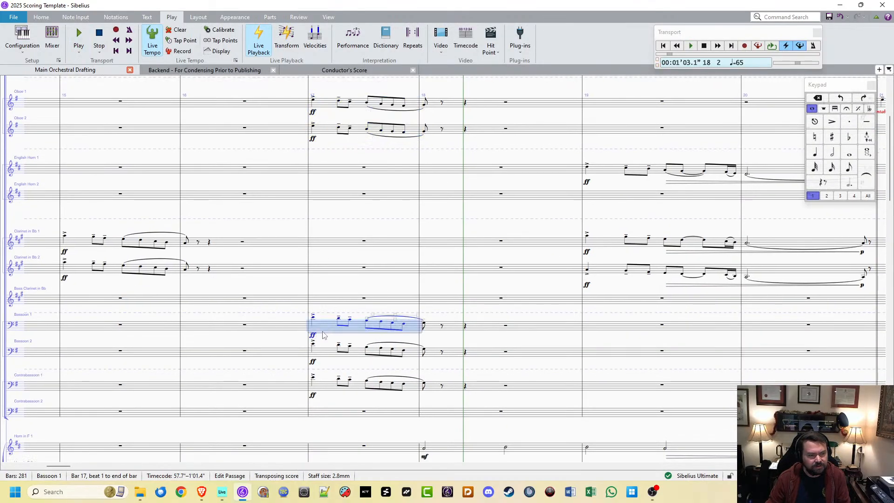
left_click(325, 391, "shift")
key("space")
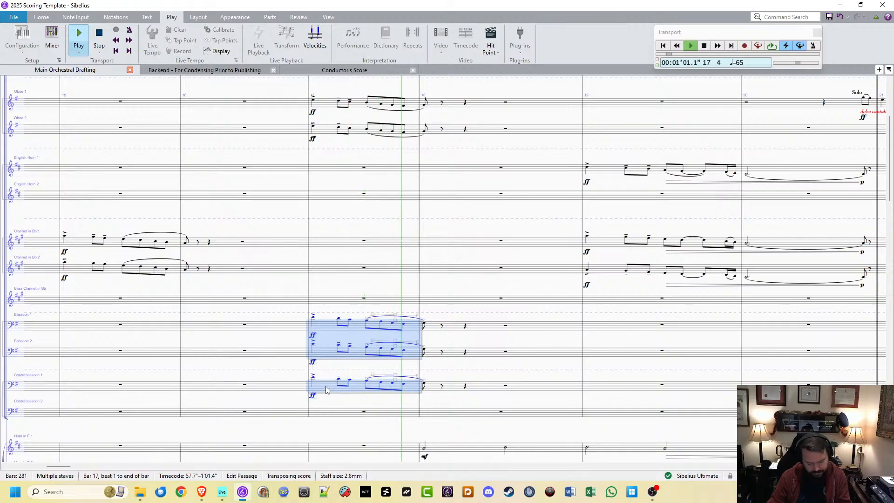
key("space")
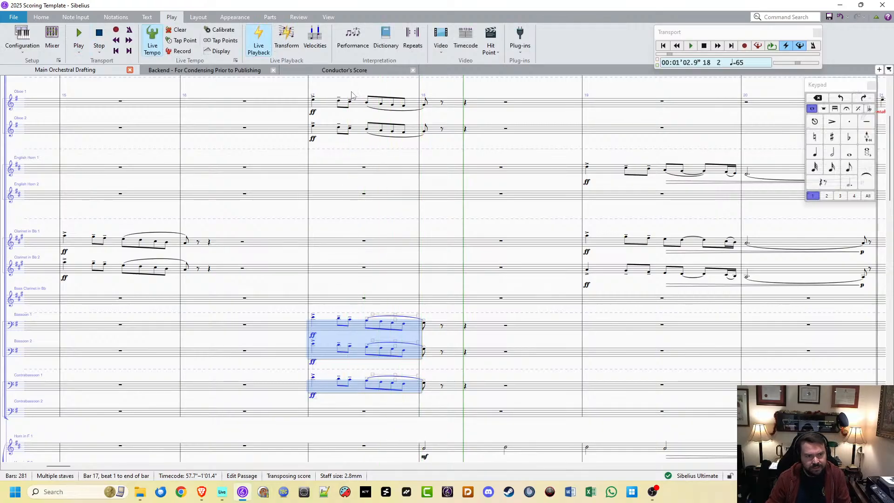
Step: Add both oboe staves to the bassoon selection in bar 17, play the group together, and clear the selection
left_click(325, 128)
left_click(326, 106, "shift")
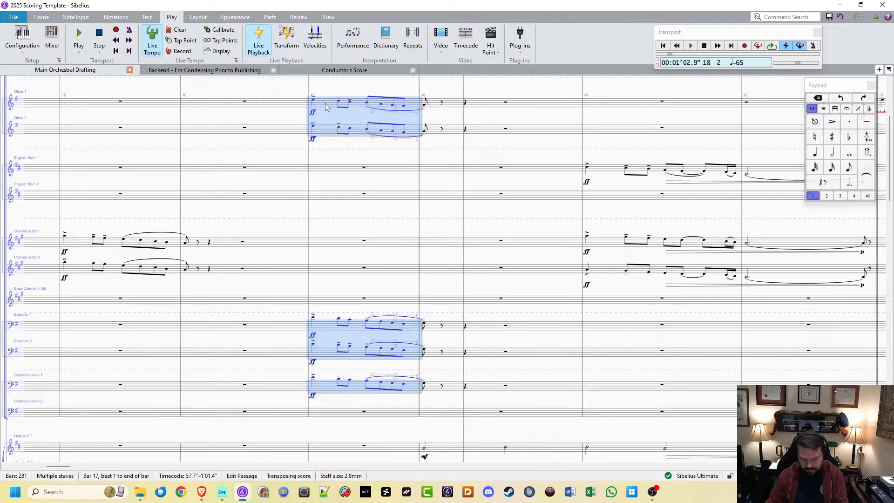
key("space")
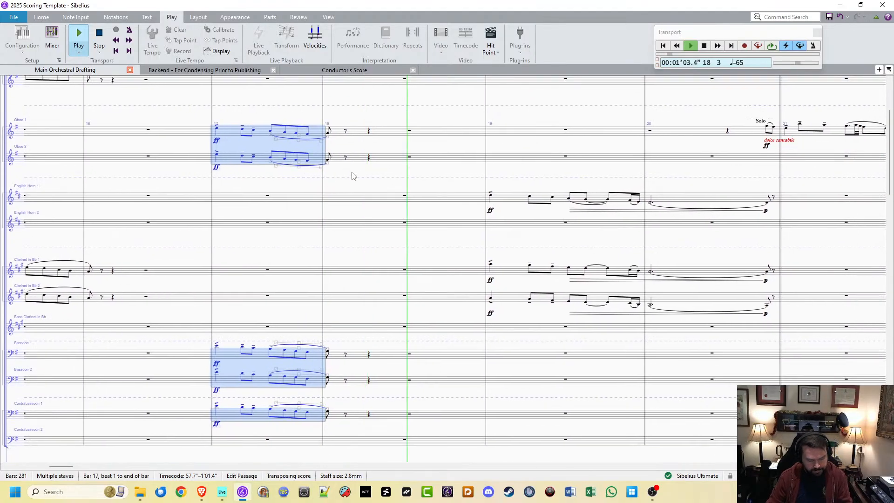
key("space")
key("Escape")
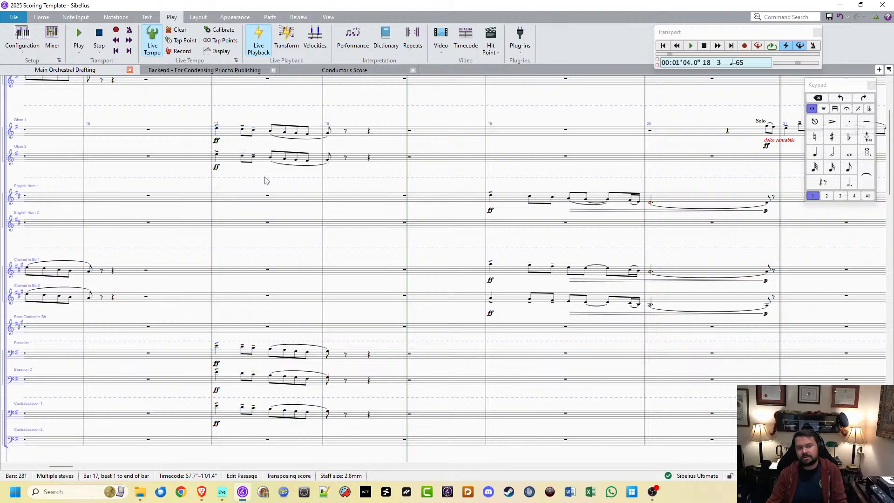
Step: Examine the horn, brass and percussion staves around bars 14 to 19 and go back up to the flutes and oboes
left_click_drag(190, 450, 324, 179)
scroll(331, 261, "down", 1)
left_click_drag(320, 301, 339, 93)
scroll(329, 302, "up", 3)
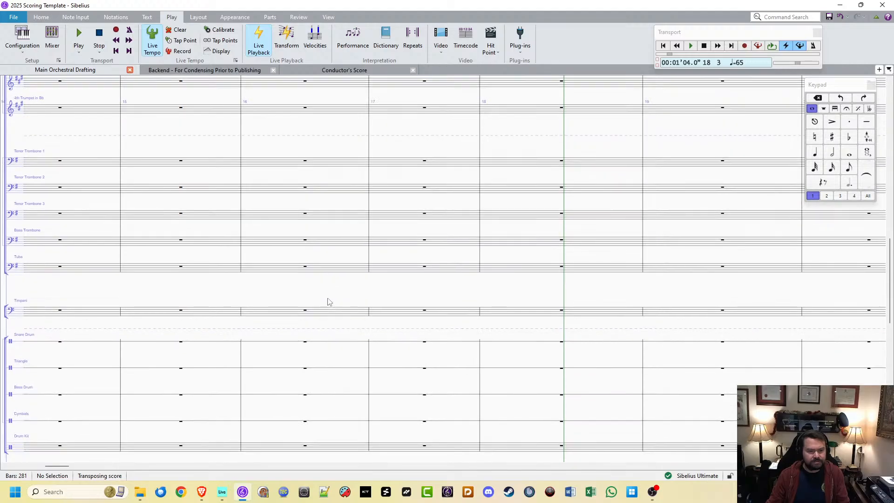
scroll(329, 302, "up", 4)
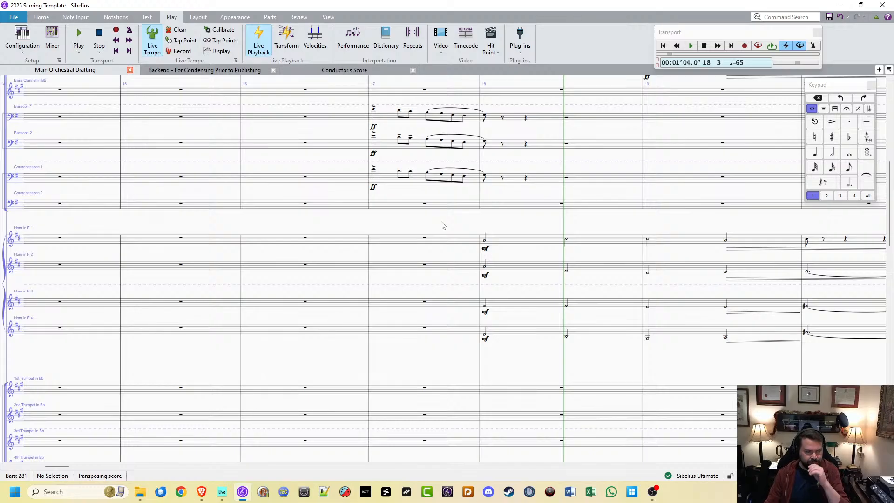
scroll(422, 365, "up", 3)
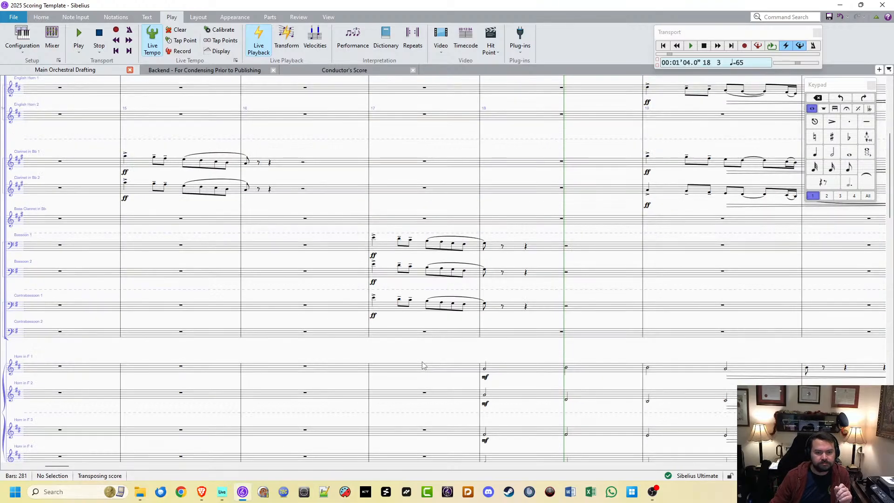
scroll(422, 366, "up", 2)
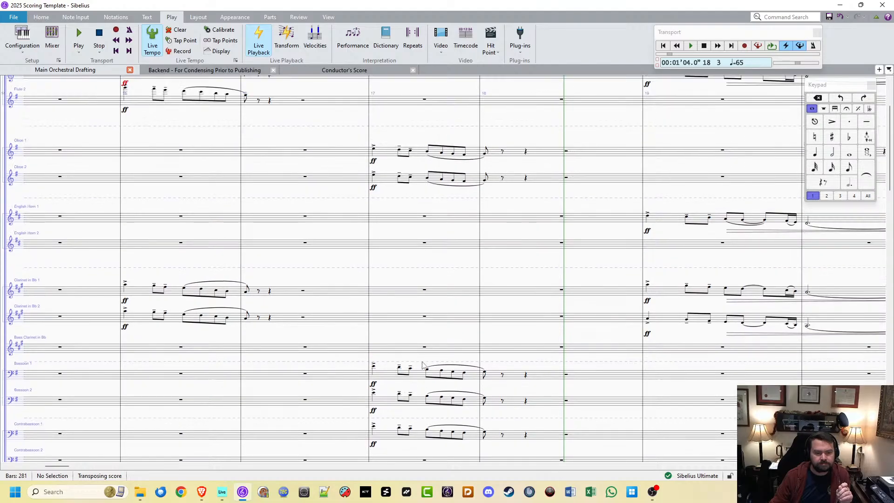
scroll(423, 365, "up", 3)
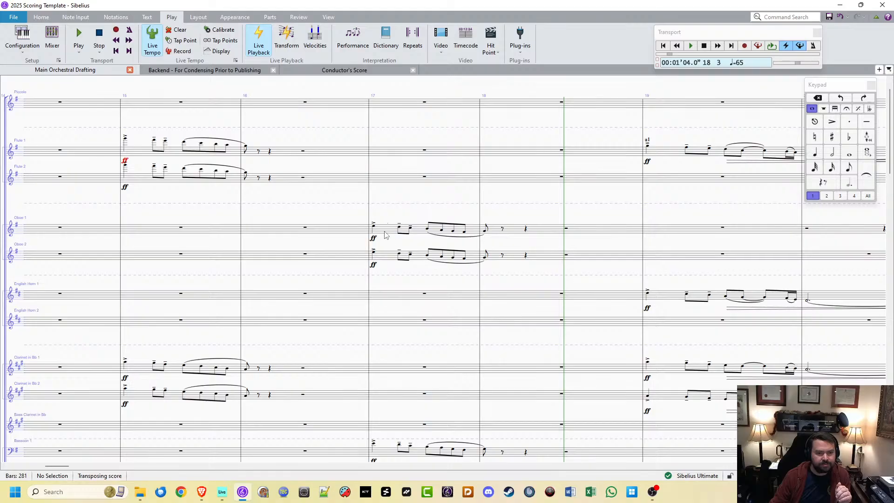
left_click(384, 235)
key("Escape")
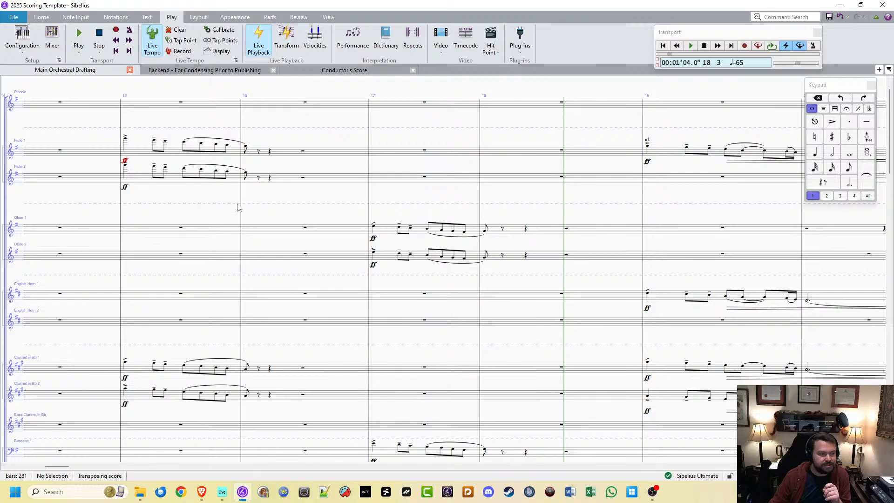
Step: Check the QL Spaces window, return to the Sibelius score, and start playback from the bar 14 barline
key("alt+Tab")
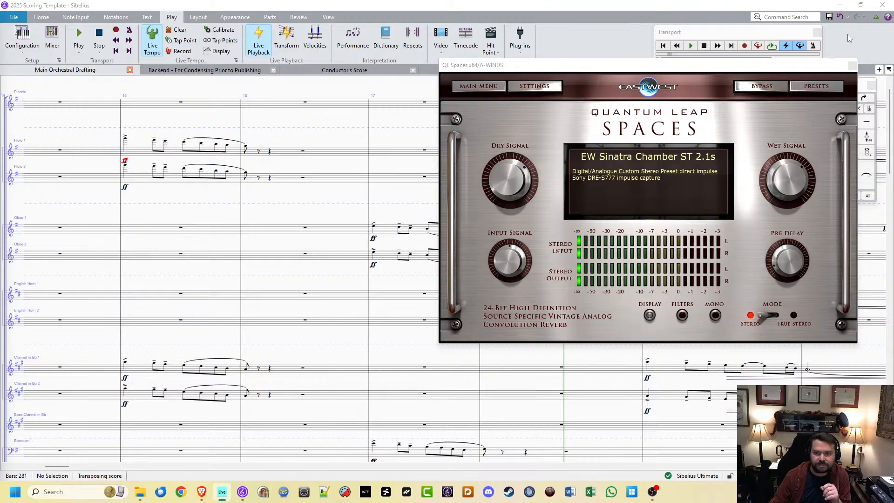
key("alt+Tab")
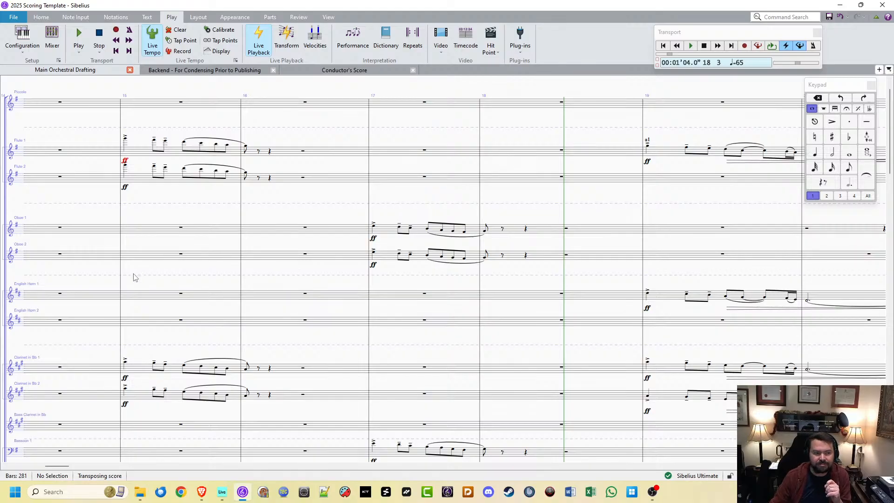
left_click_drag(135, 278, 219, 273)
left_click(86, 276)
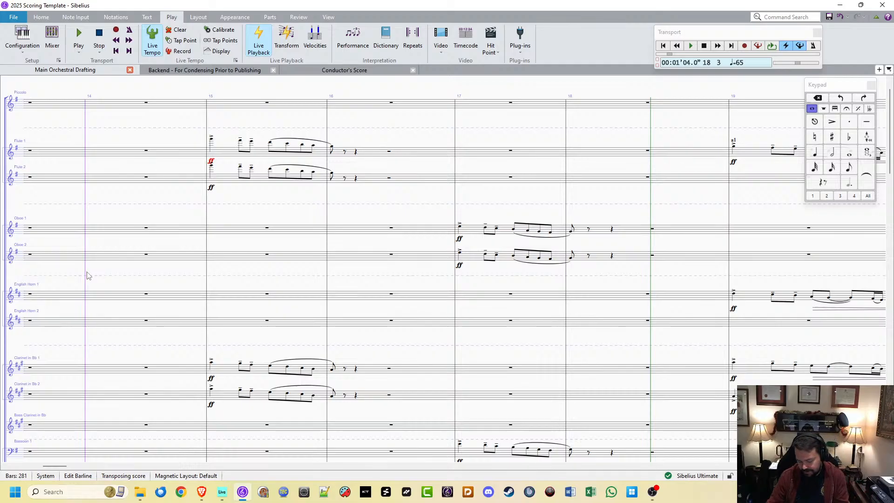
key("p")
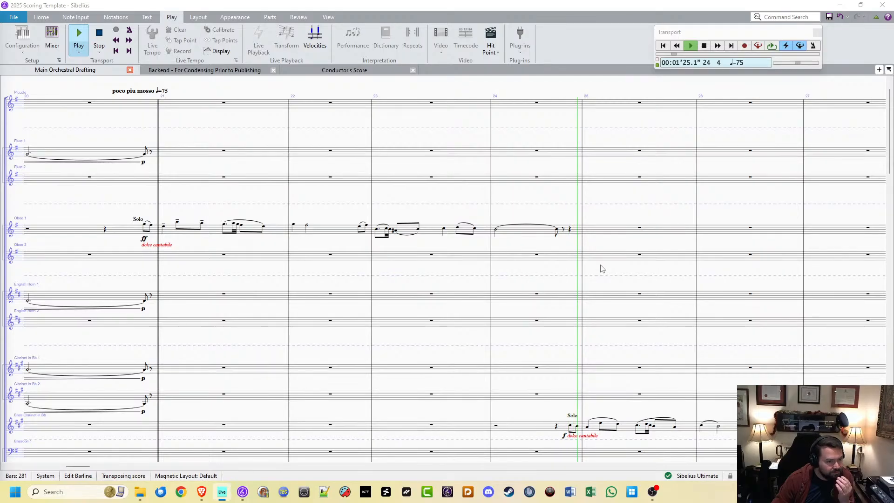
Step: Follow the playback from bar 24 to bar 36 across the woodwind, horn and brass staves
left_click_drag(532, 238, 287, 224)
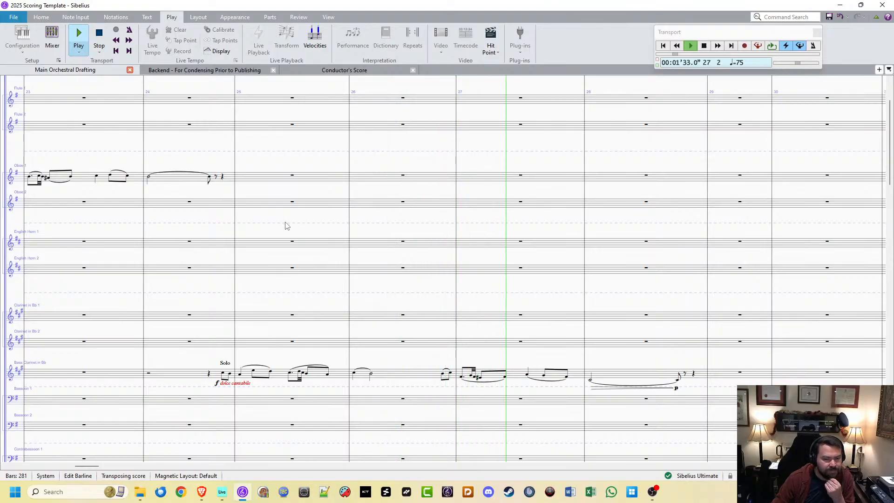
left_click_drag(662, 294, 214, 215)
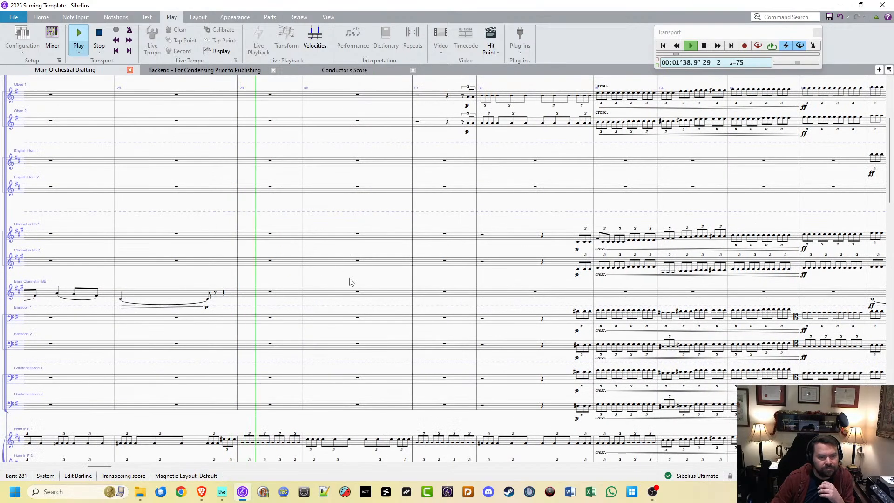
left_click_drag(362, 280, 346, 100)
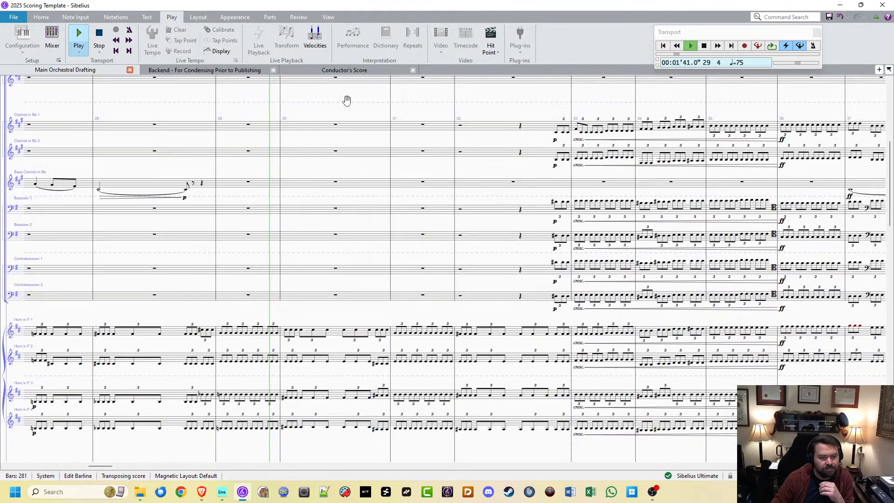
scroll(320, 231, "down", 1)
scroll(320, 231, "down", 3)
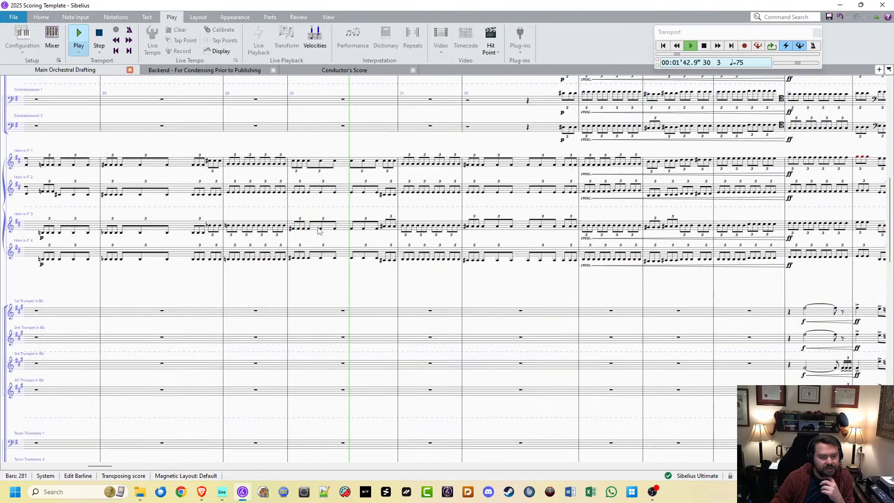
scroll(320, 231, "down", 3)
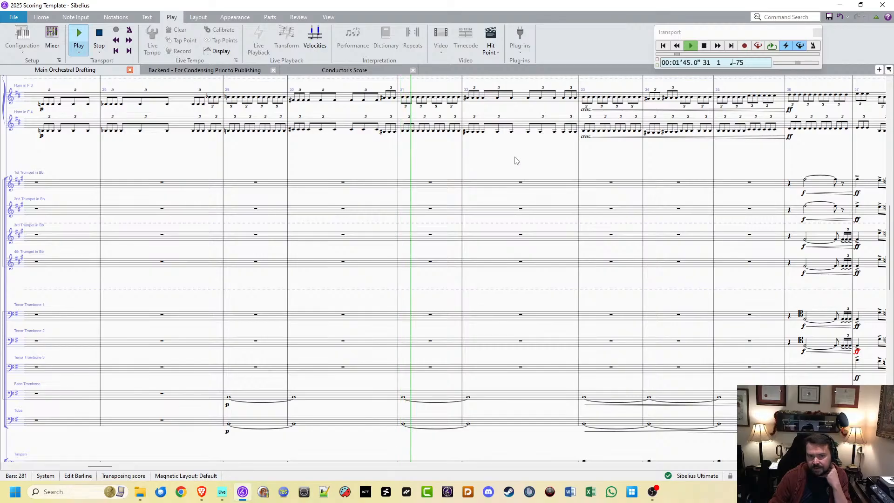
scroll(385, 309, "up", 7)
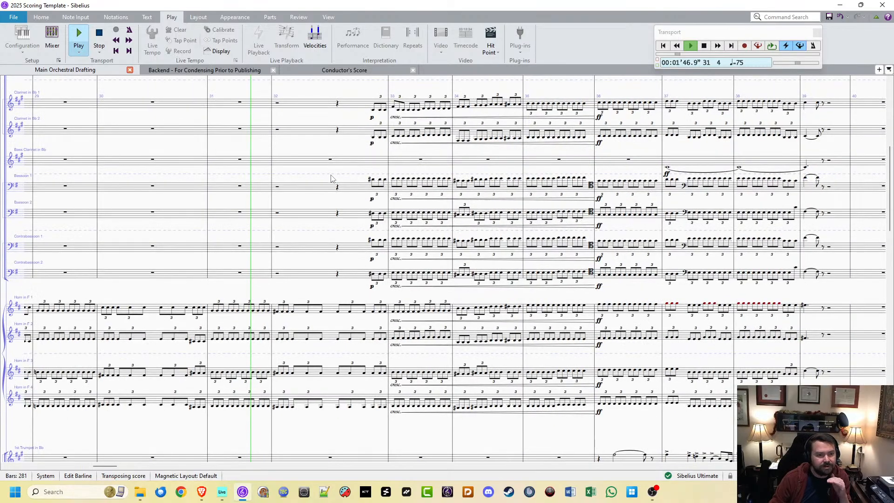
left_click_drag(325, 205, 450, 289)
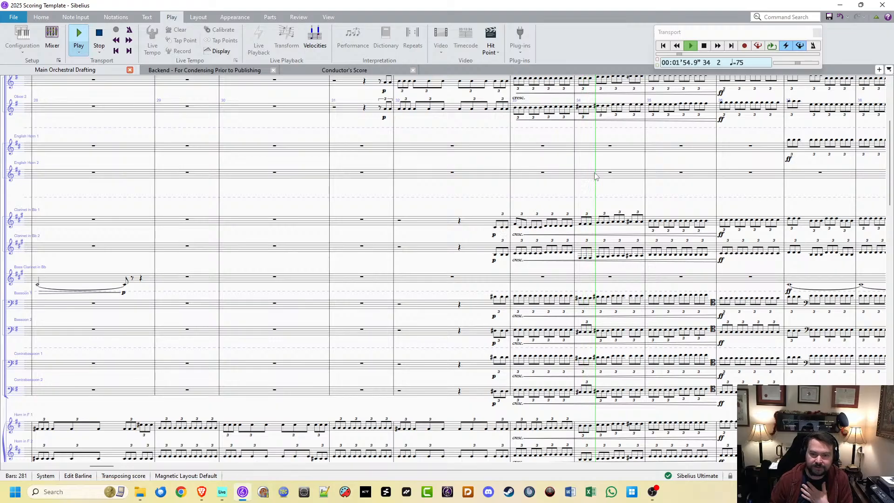
left_click_drag(522, 200, 373, 130)
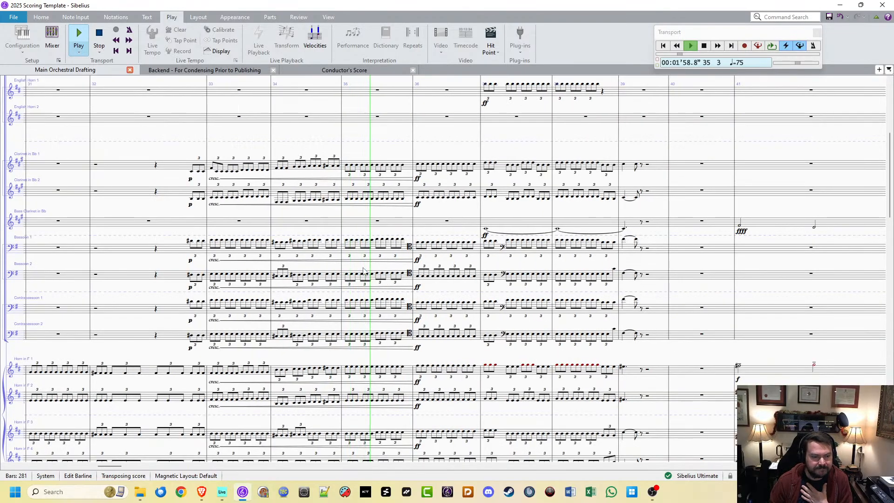
scroll(364, 271, "down", 2)
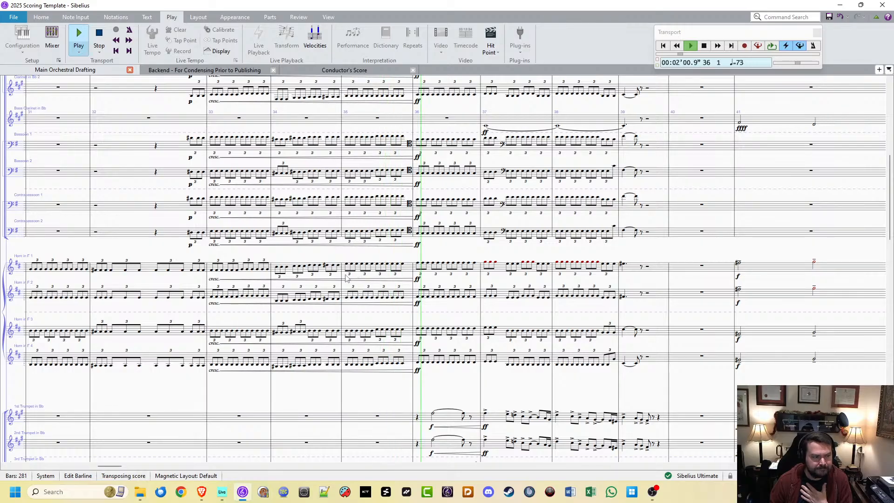
Step: Switch to Ableton Live, check the dry, wet and pre-delay controls of the B1 Tpts QL Spaces reverb, and close its window
key("alt+Tab")
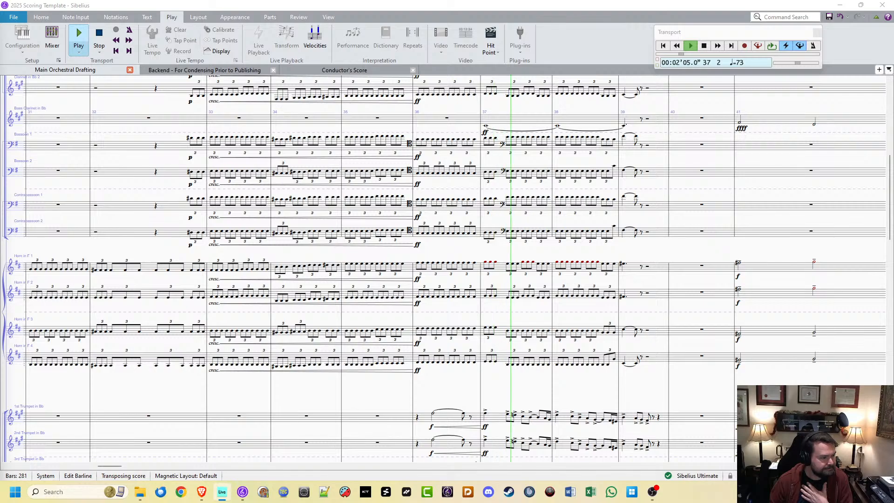
left_click_drag(79, 122, 73, 128)
left_click(356, 123)
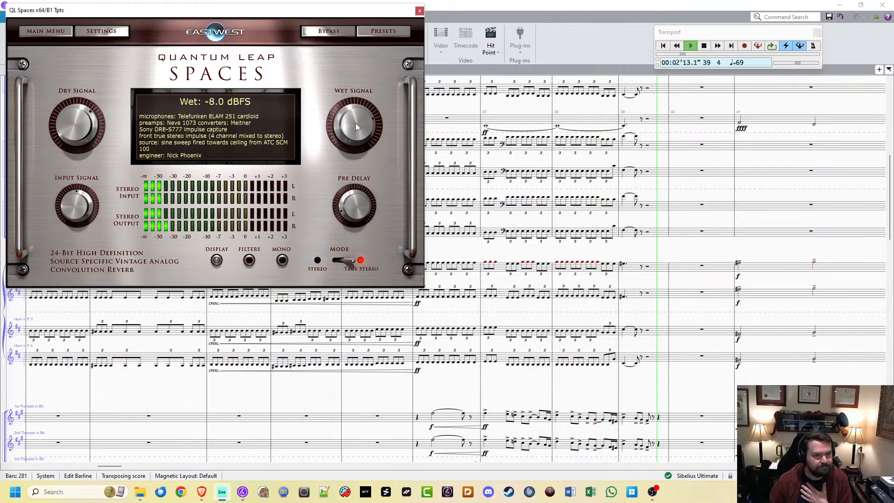
left_click(355, 205)
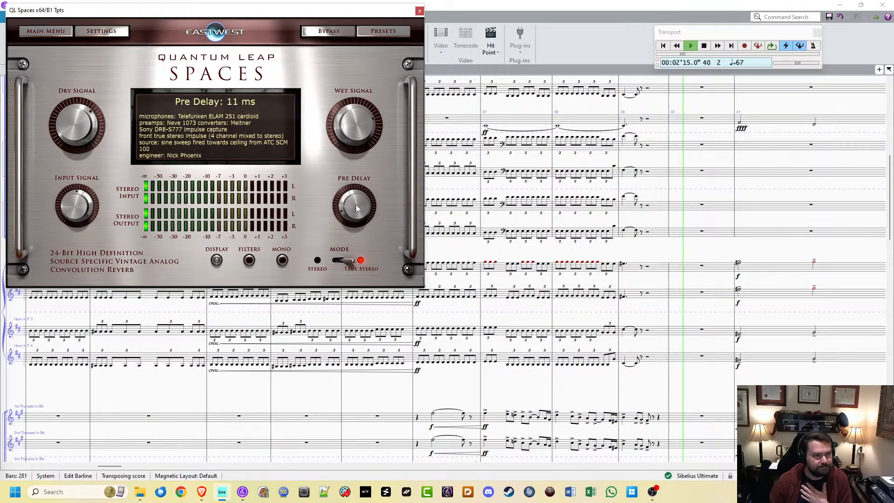
left_click(419, 10)
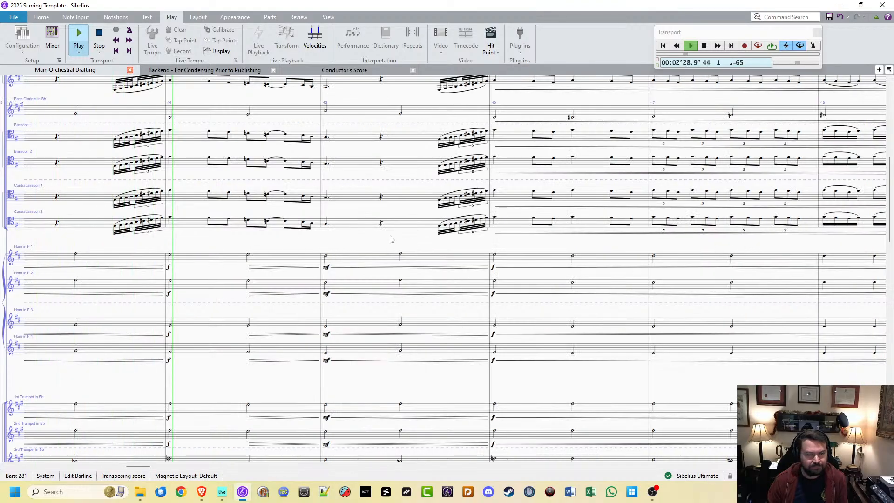
Step: Follow the playback in the Sibelius score from bar 44, pausing in bar 49 and stopping in bar 53
scroll(353, 295, "up", 3)
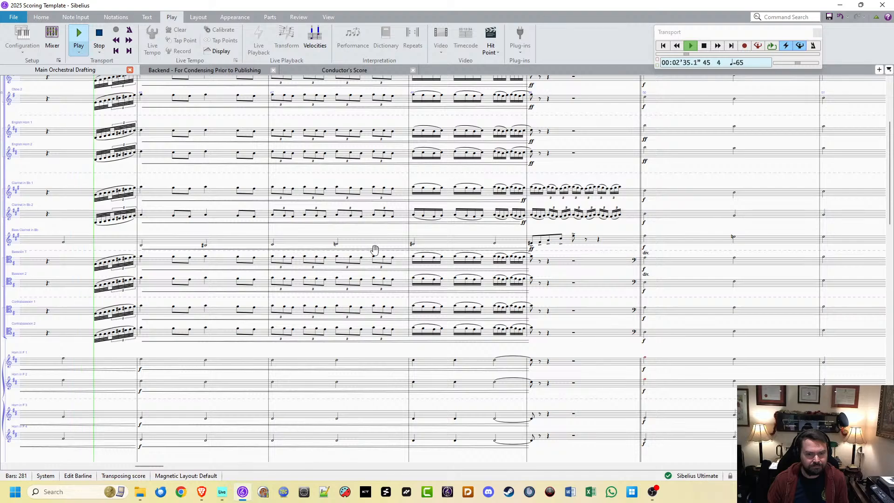
scroll(375, 250, "up", 1)
left_click_drag(374, 250, 376, 264)
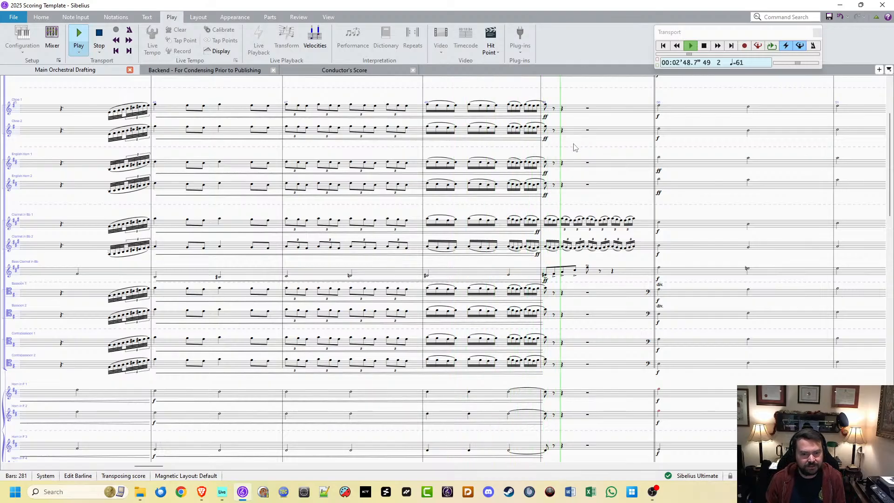
key("space")
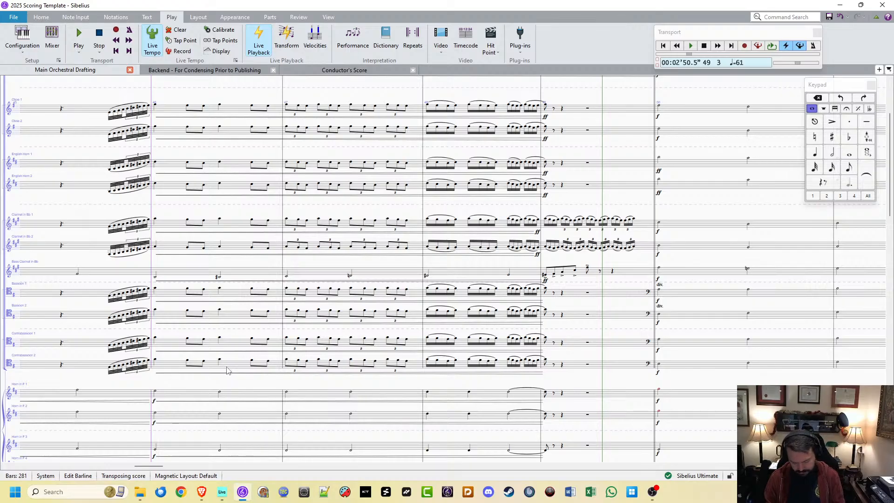
key("space")
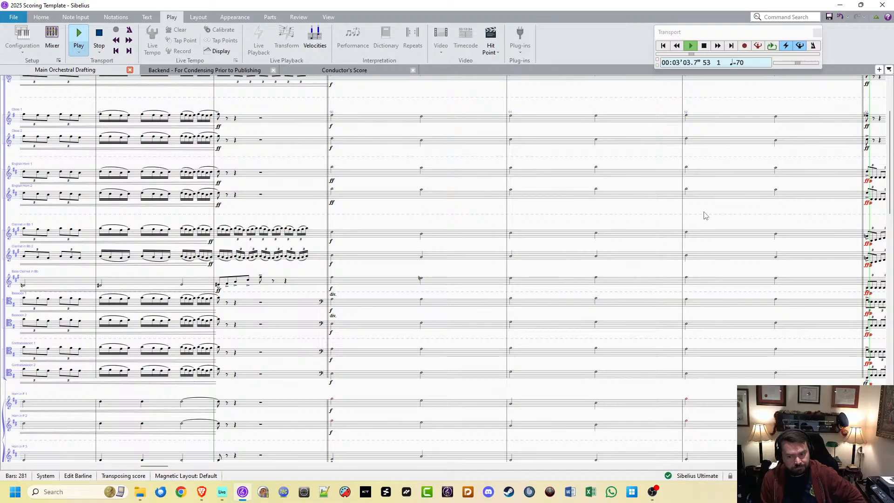
key("space")
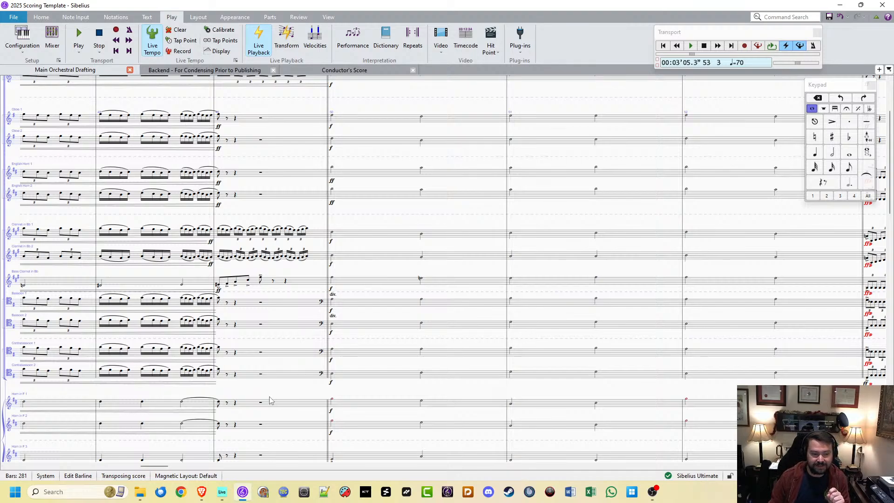
Step: Examine the woodwind, horn and trumpet staves from around bar 46 to the Largo at bar 73
mouse_move(203, 493)
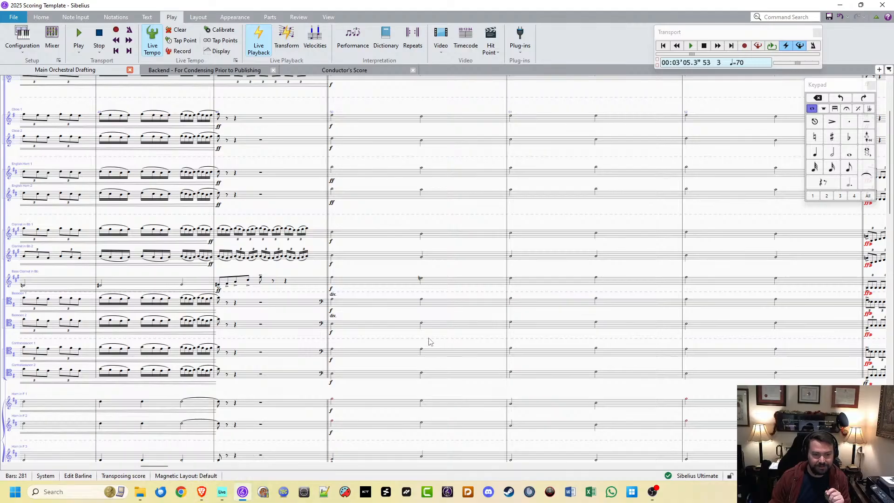
scroll(393, 215, "up", 10)
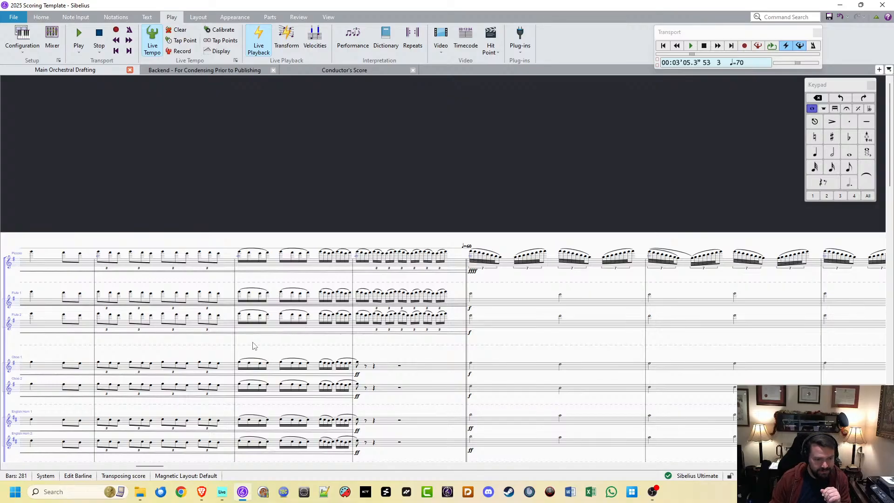
left_click_drag(395, 354, 416, 194)
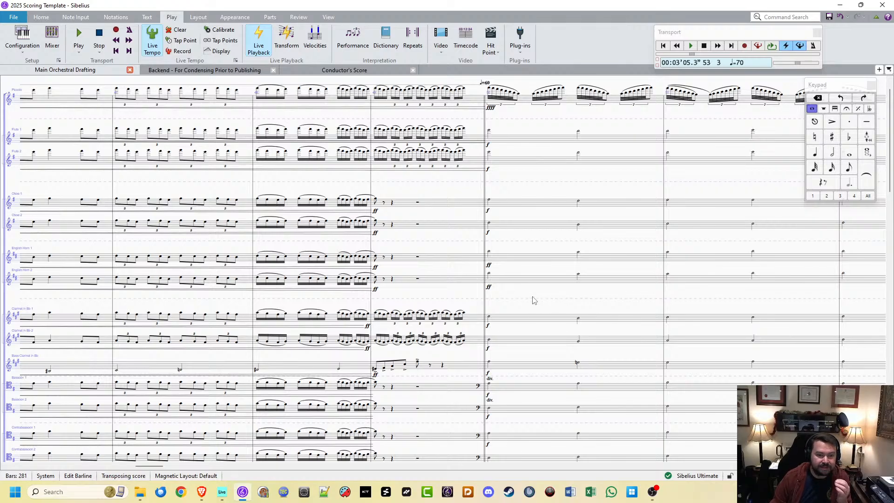
scroll(535, 214, "down", 8)
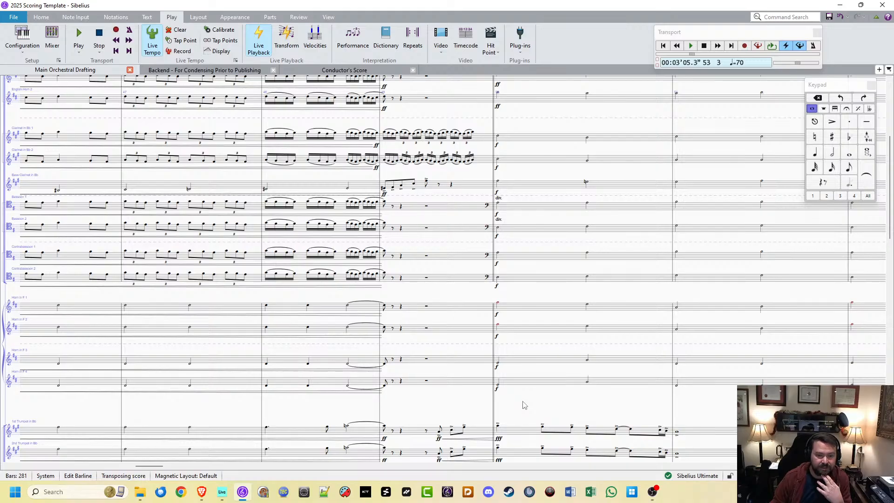
left_click_drag(471, 391, 160, 361)
left_click_drag(835, 360, 356, 324)
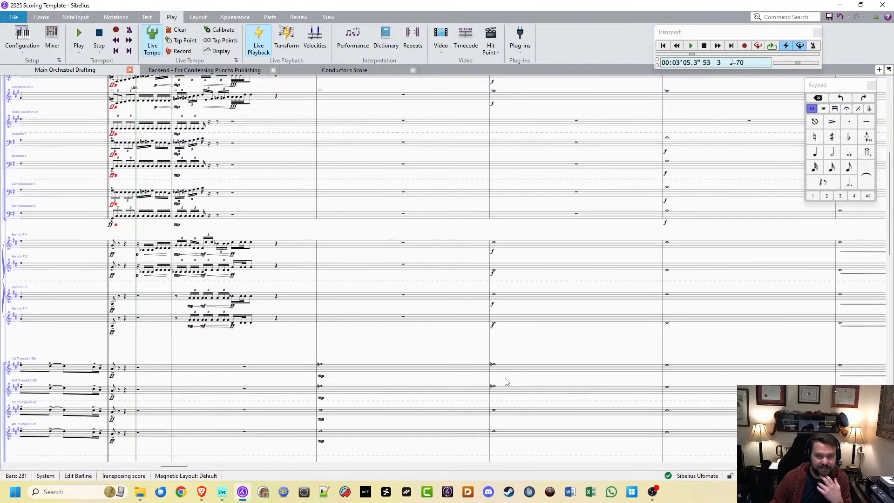
left_click_drag(495, 335, 178, 361)
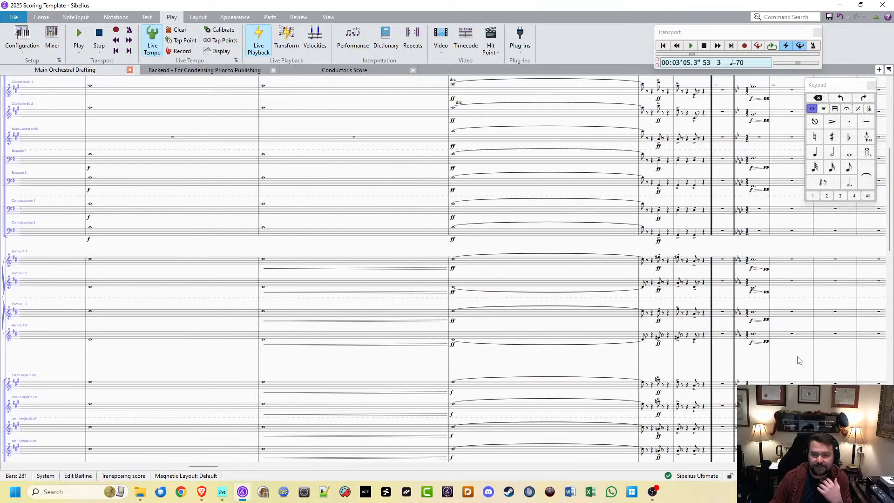
left_click_drag(425, 302, 678, 478)
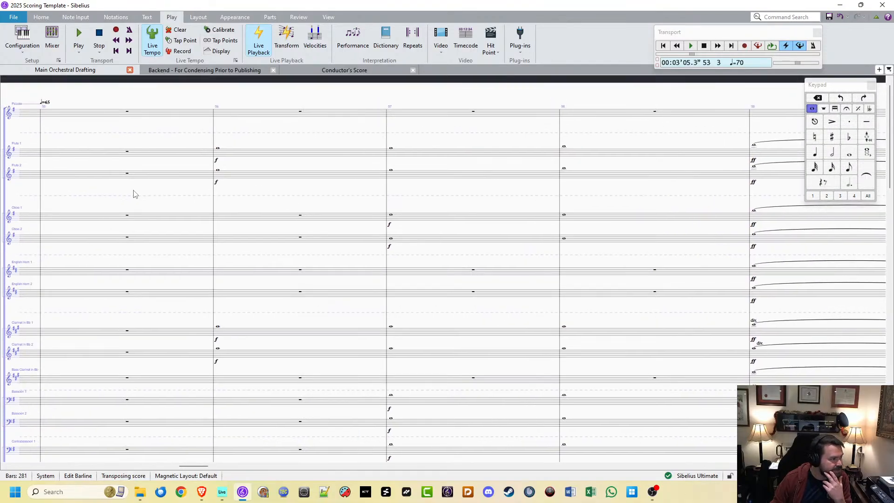
left_click_drag(712, 200, 6, 194)
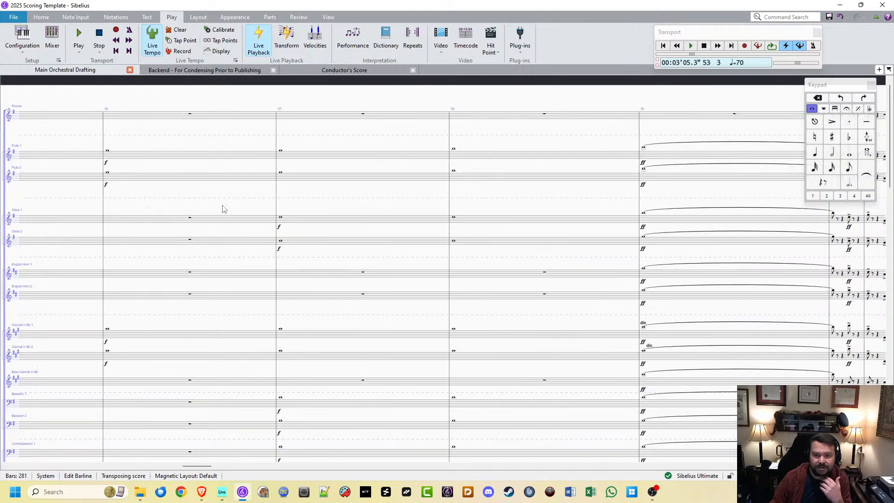
scroll(349, 205, "right", 5)
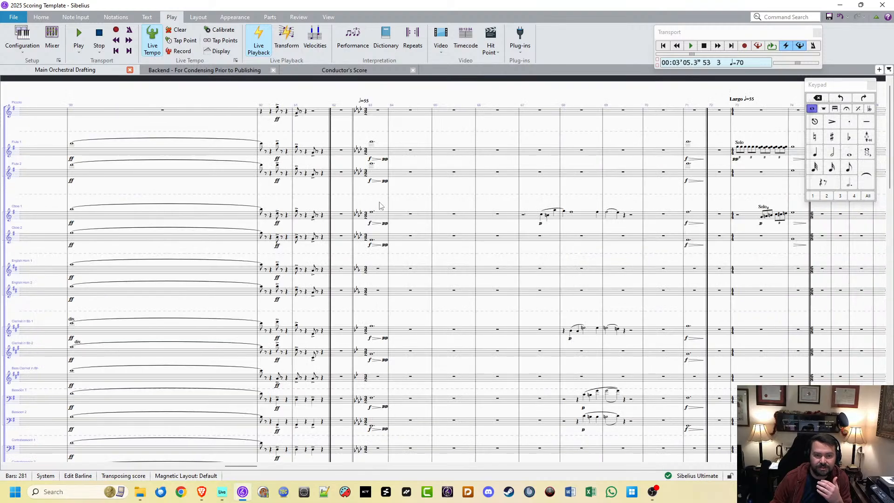
Step: Play the score from the barline at the end of bar 62 and stop in bar 72
left_click(353, 200)
key("p")
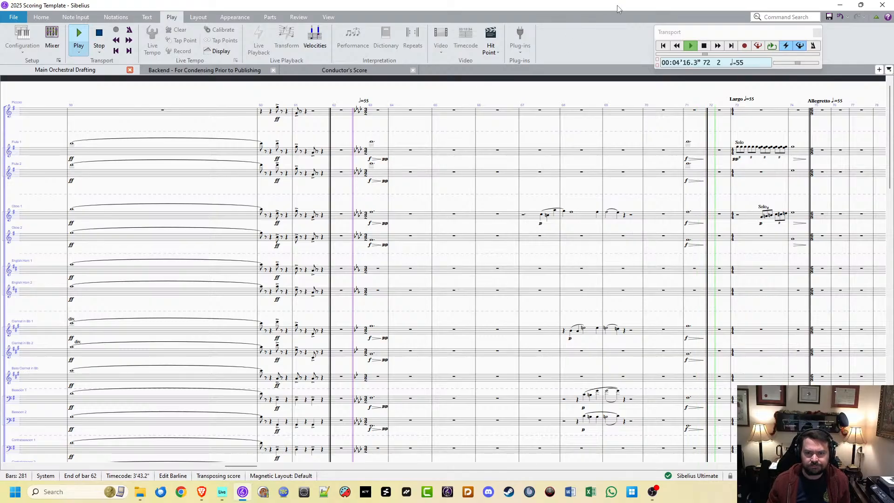
key("space")
Step: Delete the "norm" text above the Bass Clarinet staff in bar 81
left_click_drag(648, 117, 215, 84)
left_click_drag(539, 166, 349, 94)
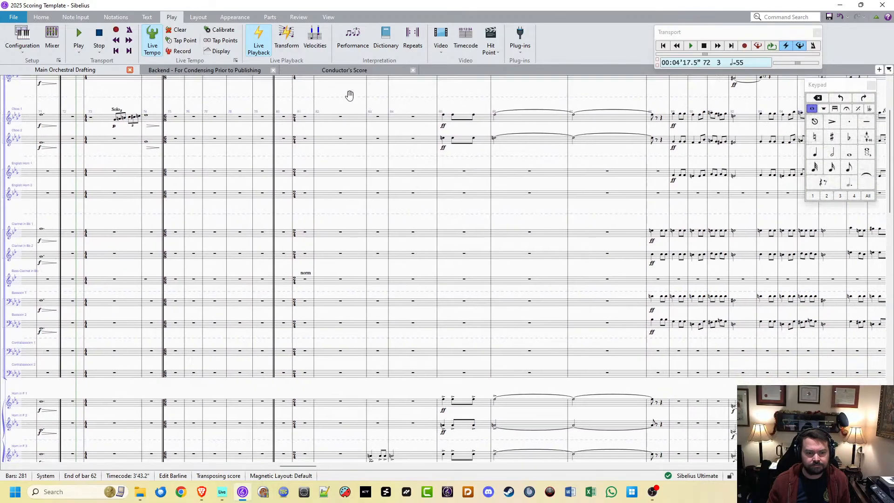
left_click(306, 274)
key("Delete")
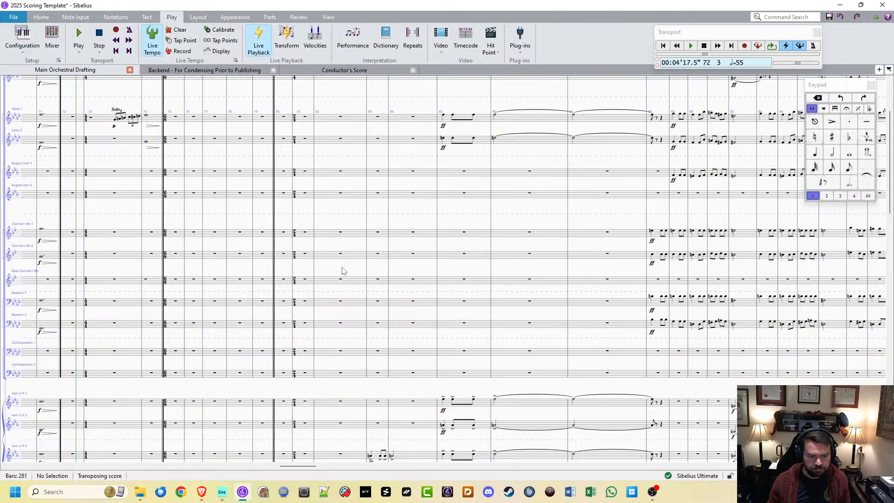
Step: Look over the brass staves after bar 81 and start playback from the bar 87 barline
scroll(343, 271, "down", 5)
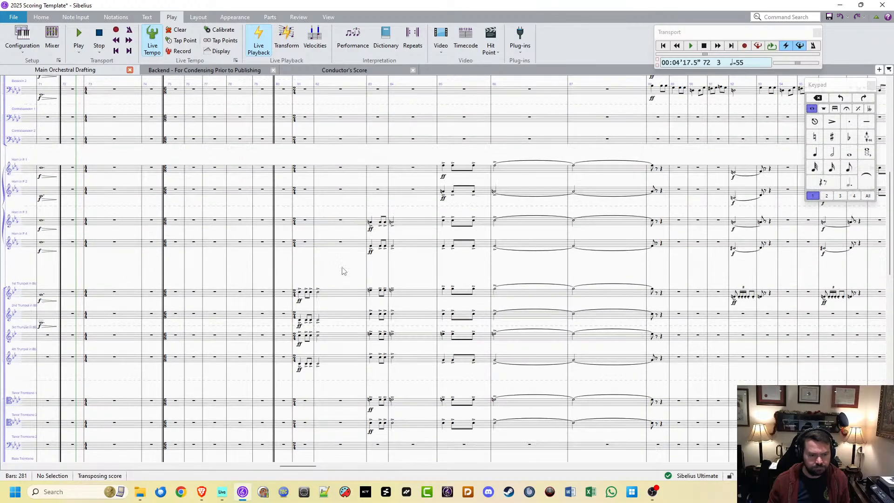
scroll(343, 271, "down", 3)
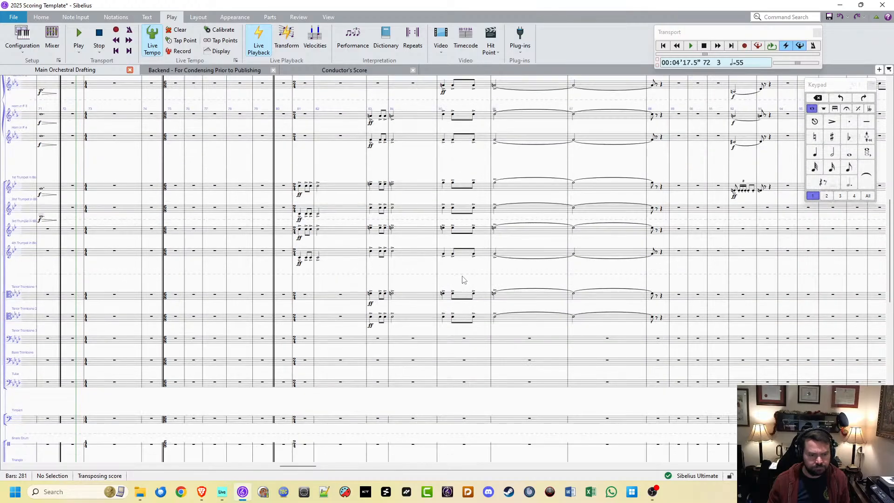
left_click_drag(717, 270, 351, 449)
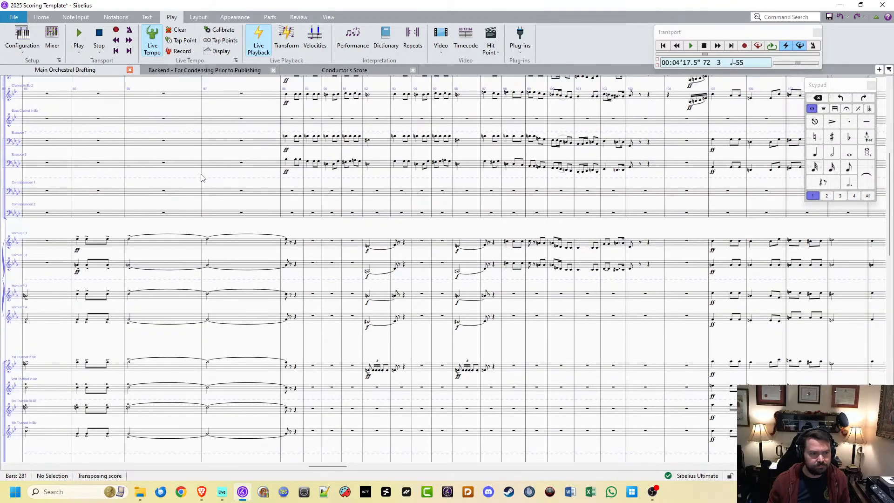
left_click(202, 178)
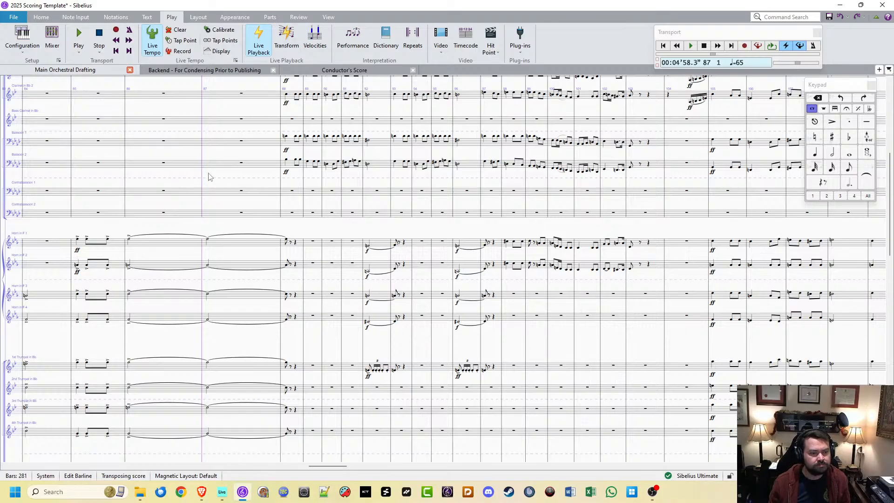
key("space")
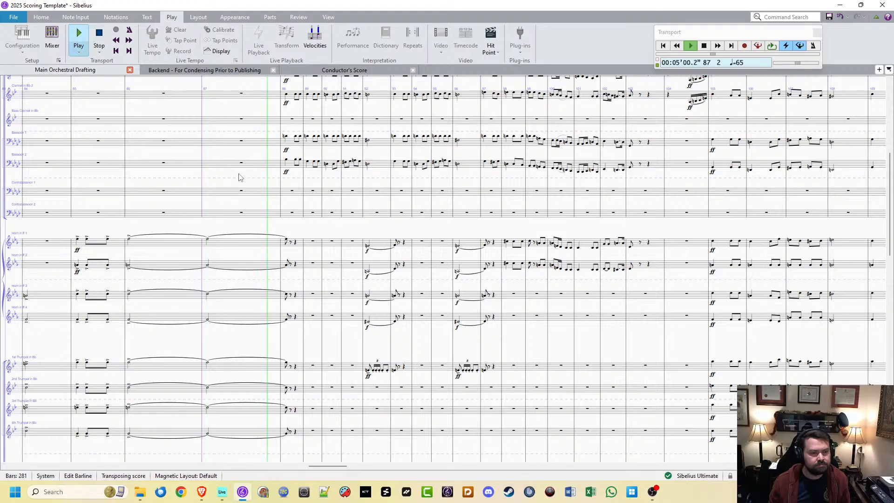
Step: Follow the running playback across the woodwind and horn staves from bar 87 and stop it at bar 109
left_click_drag(254, 178, 219, 411)
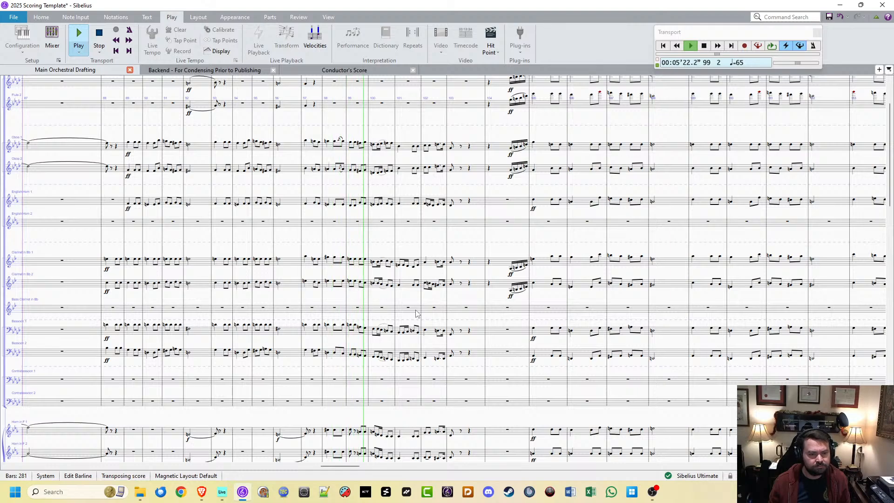
scroll(417, 314, "down", 3)
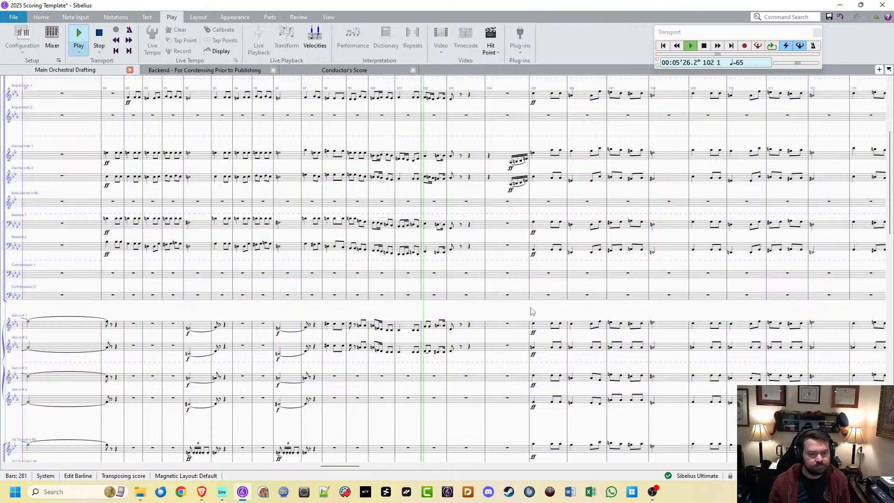
left_click_drag(515, 309, 416, 229)
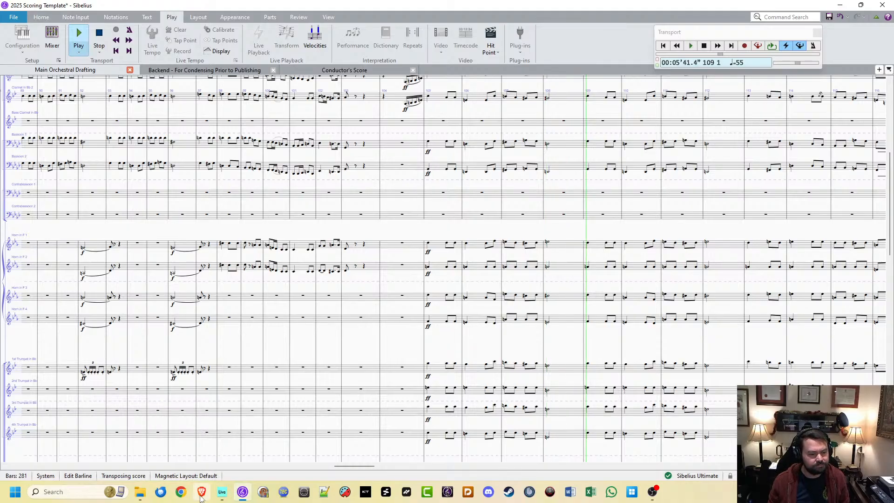
key("space")
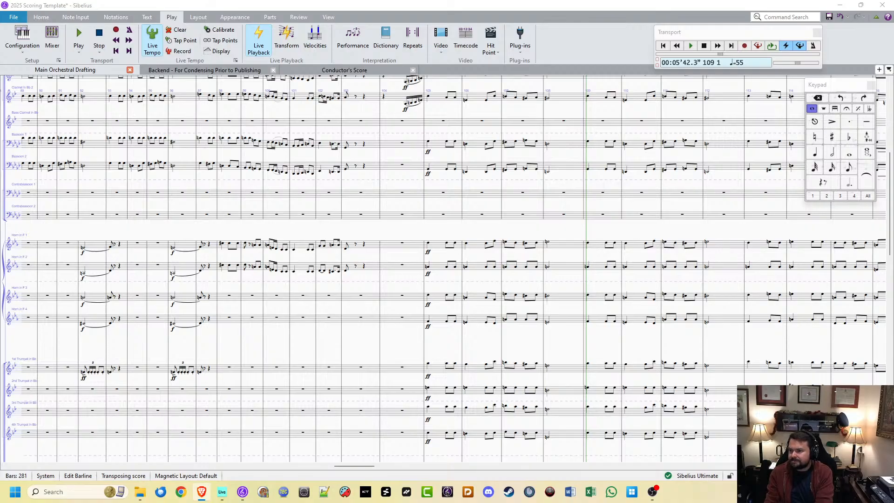
key("alt+Tab")
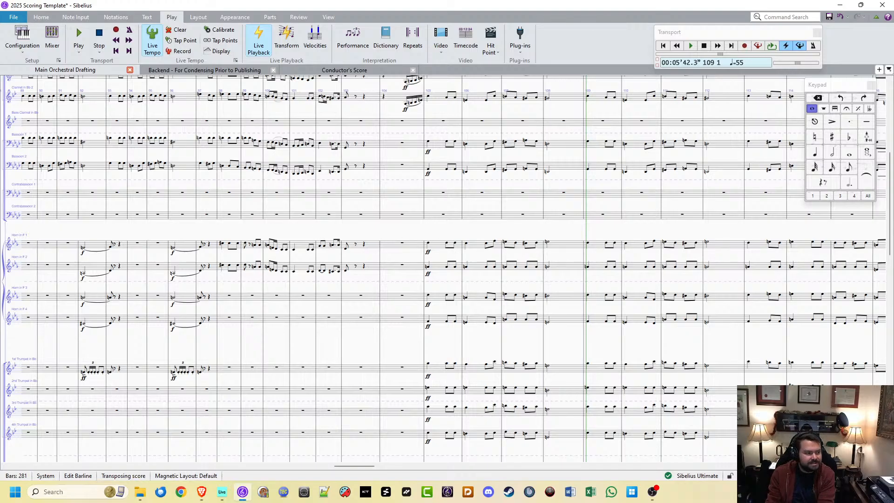
key("alt+Tab")
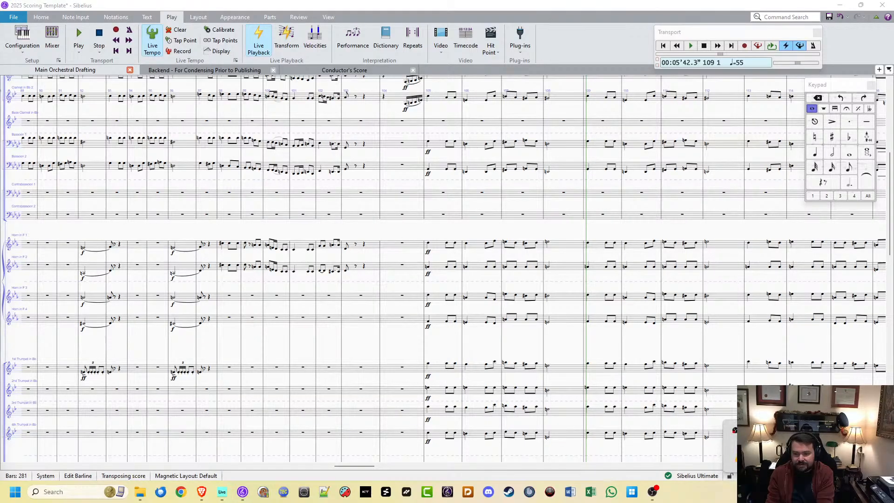
left_click(650, 492)
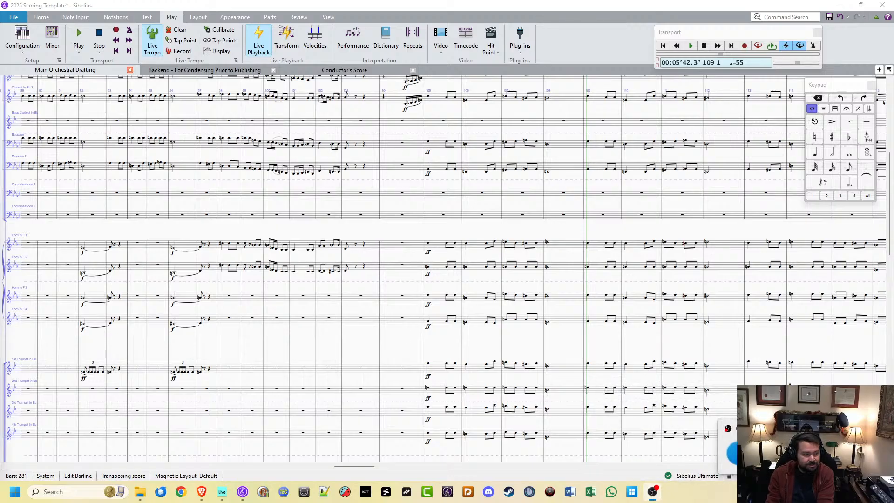
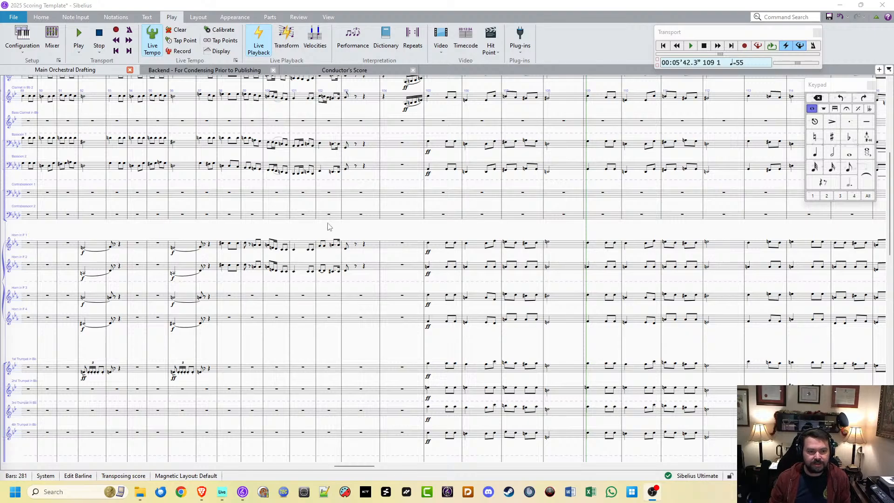
Step: Play the score from the barline at the start of bar 88 and stop at bar 114
left_click_drag(173, 229, 263, 305)
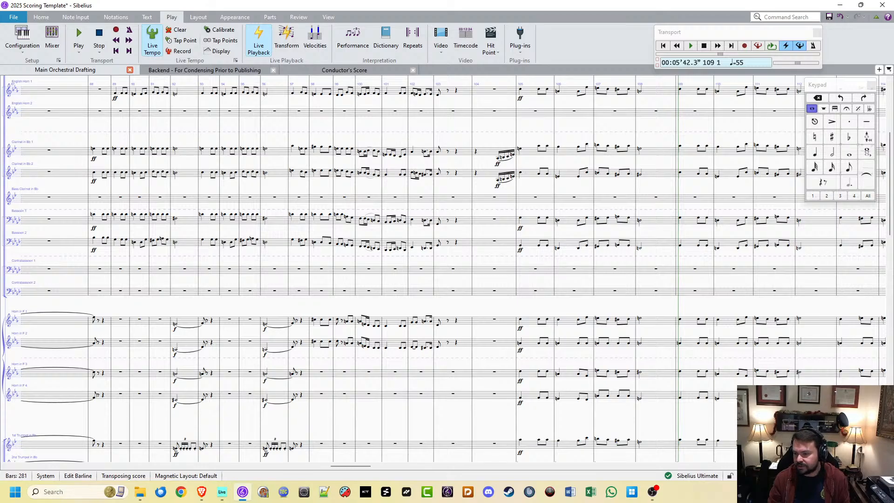
key("alt+Tab")
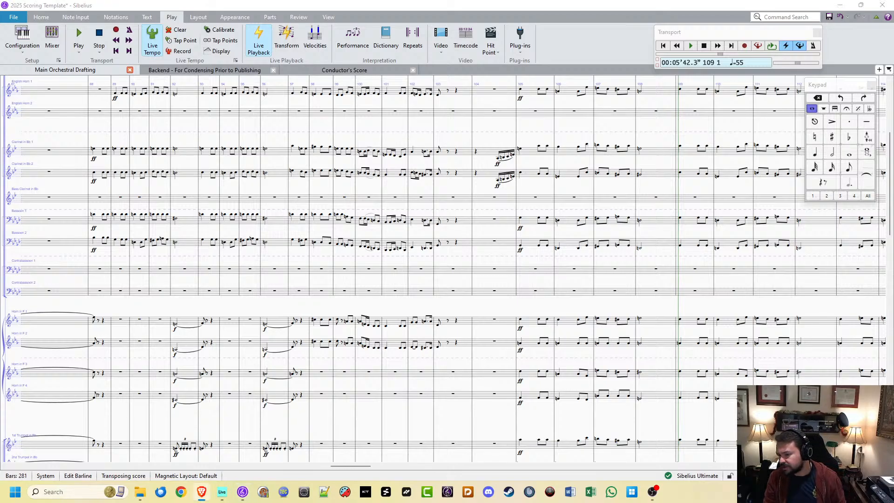
key("alt+Tab")
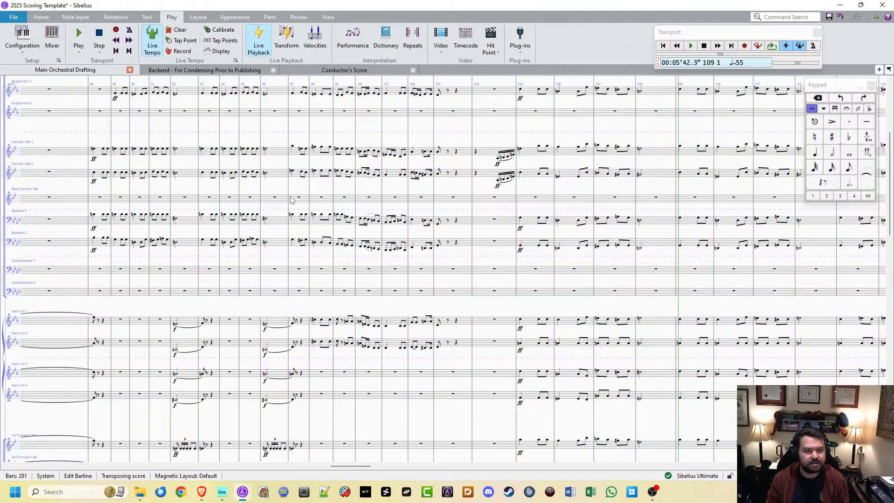
left_click(92, 204)
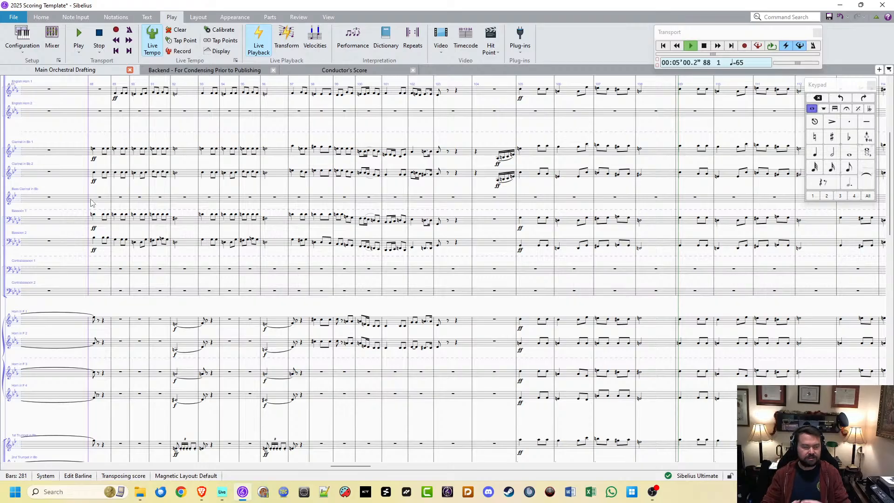
key("space")
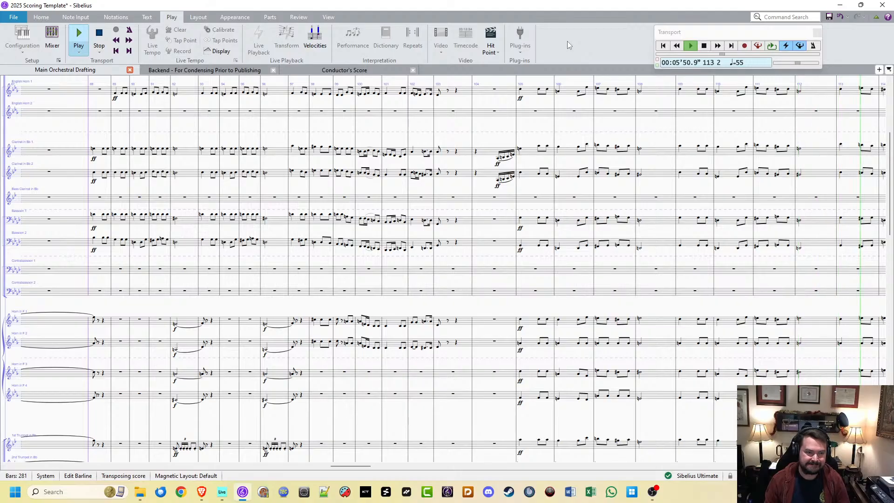
key("space")
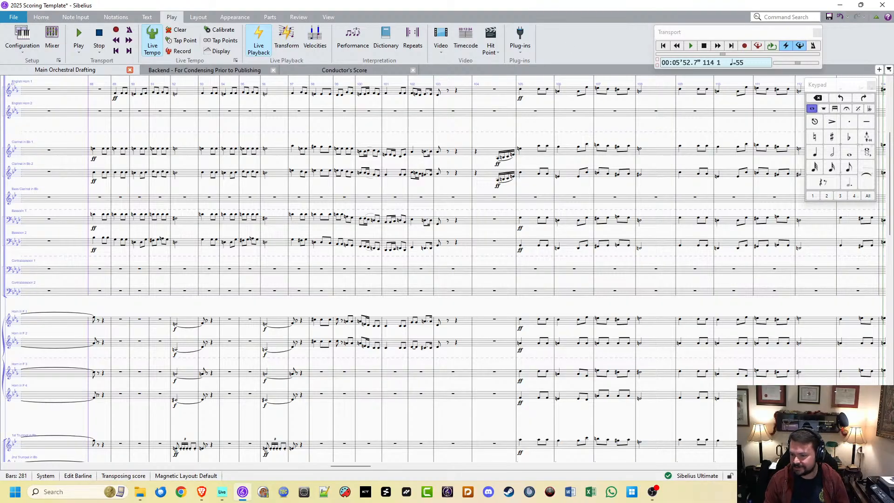
key("alt+Tab")
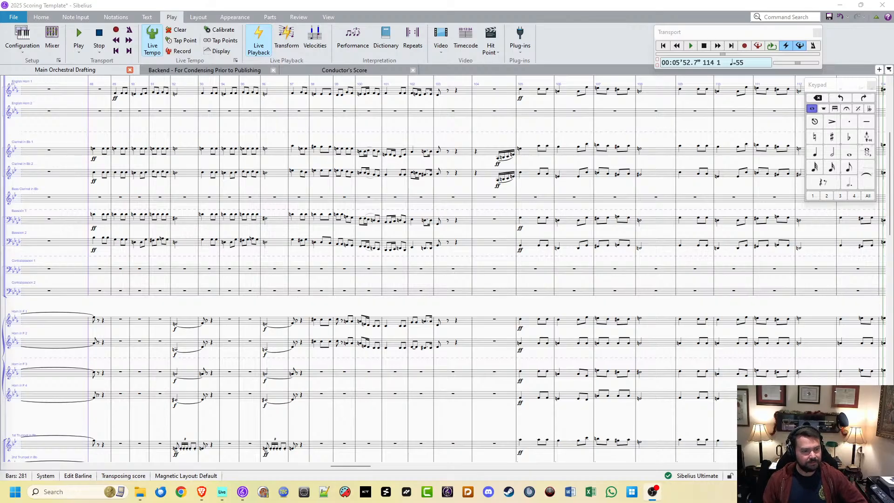
key("Escape")
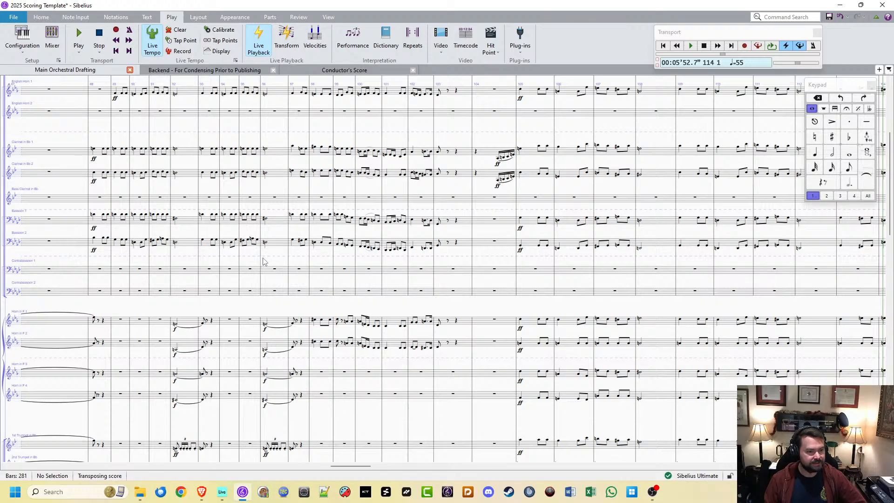
left_click(261, 261)
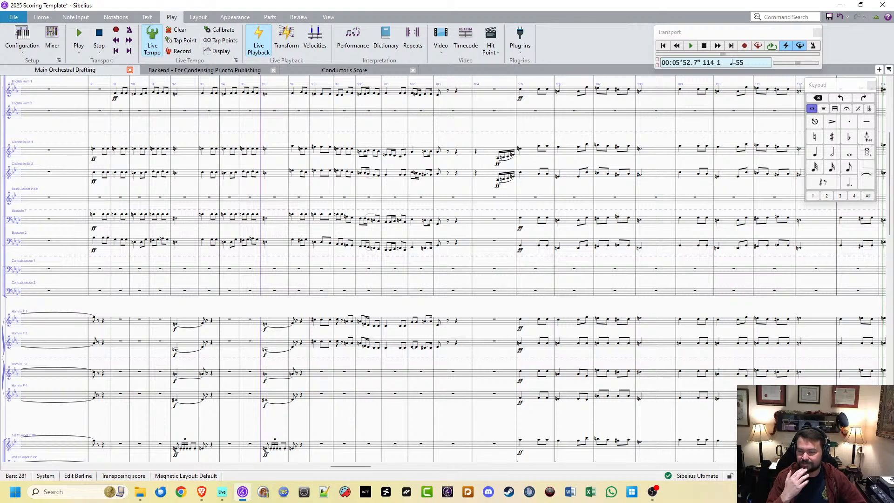
key("alt+Tab")
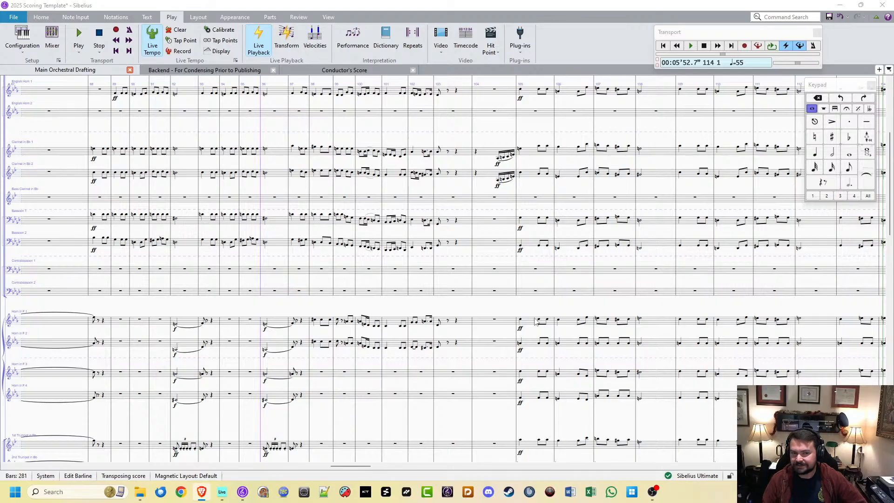
left_click(429, 305)
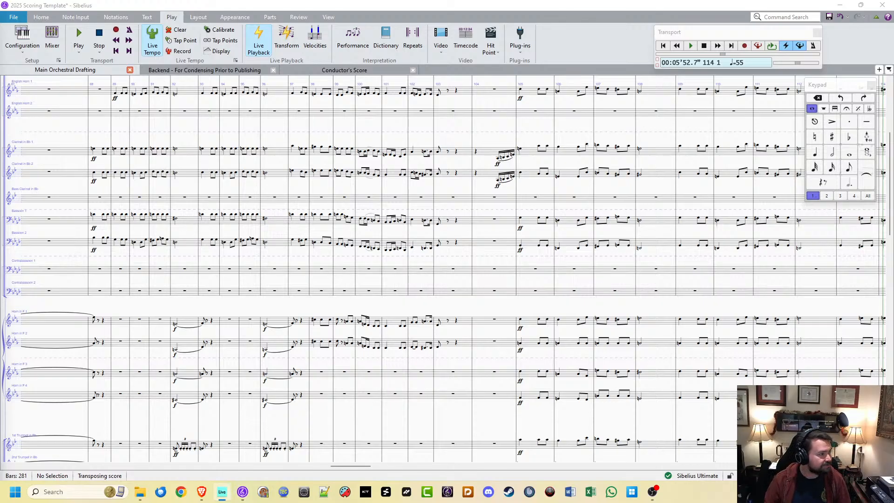
Step: Switch to Ableton Live and place its mixer window in front of the score
left_click_drag(356, 187, 567, 19)
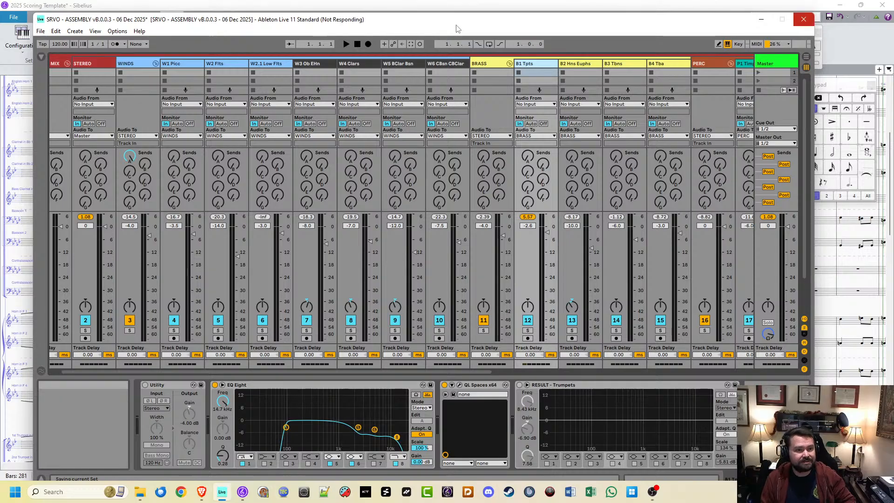
left_click(422, 8)
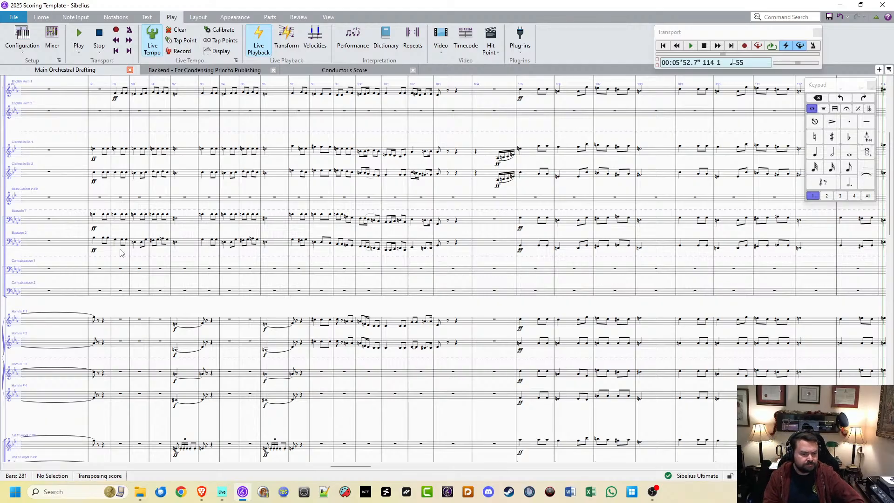
left_click(221, 492)
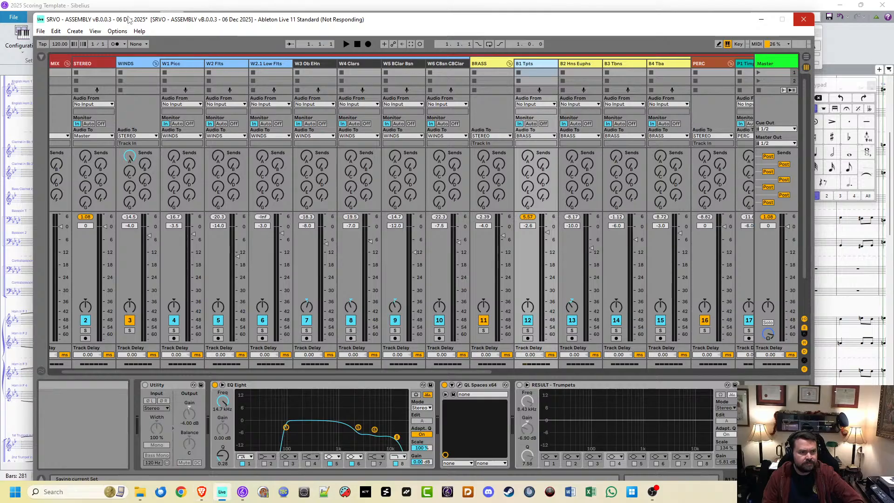
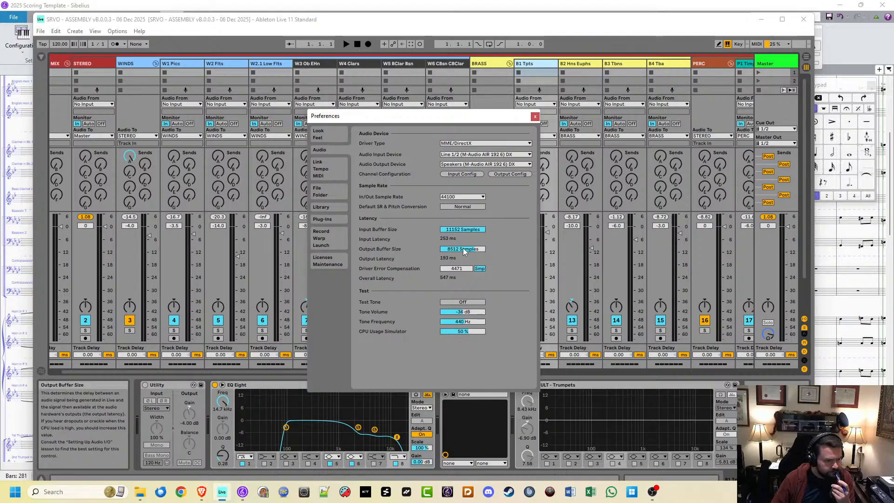
Step: Raise the audio output buffer size to 11152 samples and close the preferences
left_click(463, 252)
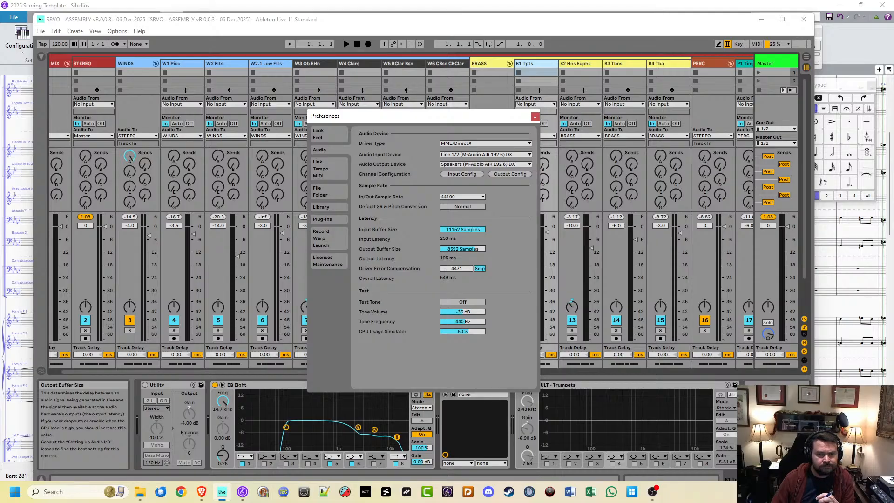
left_click_drag(468, 255, 468, 242)
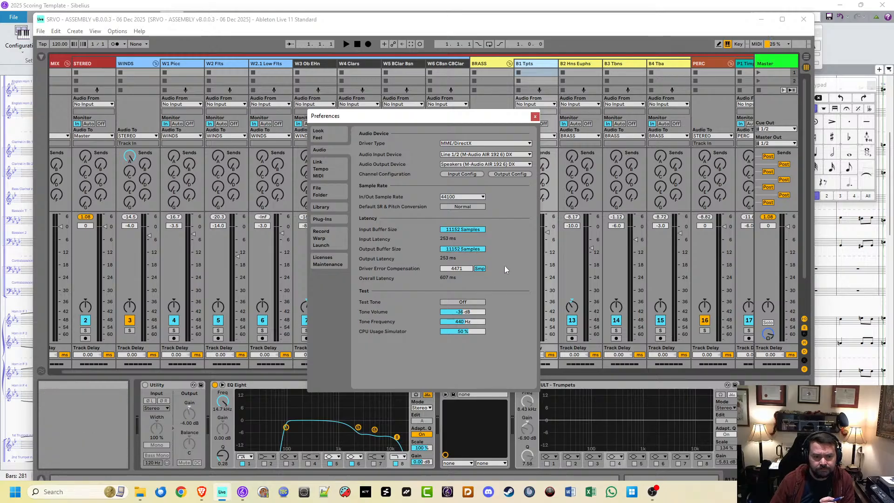
left_click(535, 116)
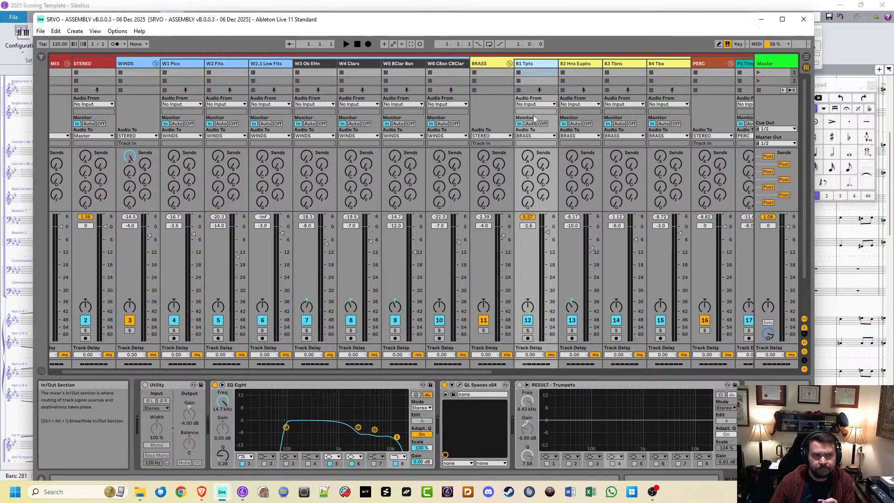
Step: Move the Live window off the score, switch to Sibelius, and play from the bar 103 barline, stopping in bar 115
left_click_drag(475, 20, 0, 28)
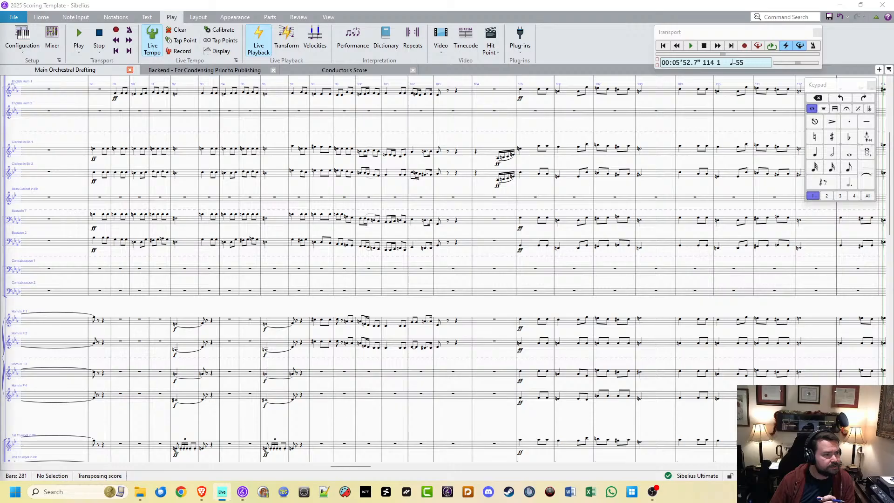
left_click(170, 6)
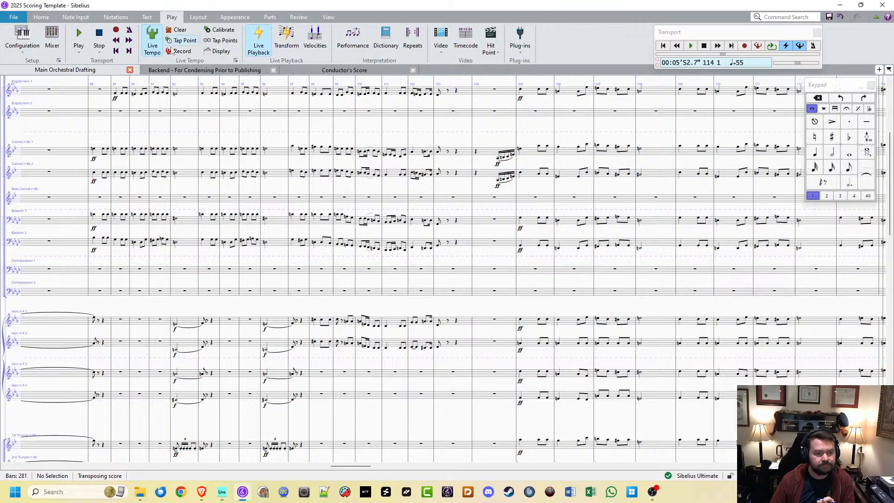
left_click(433, 195)
key("p")
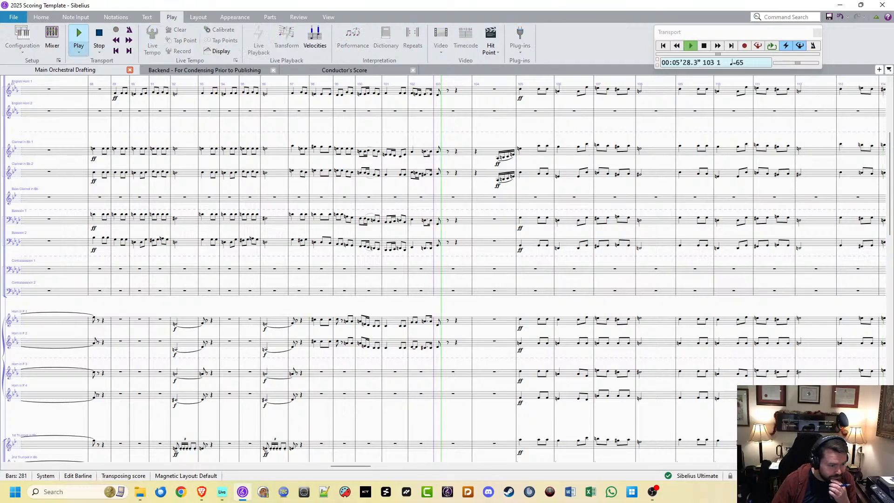
left_click(652, 492)
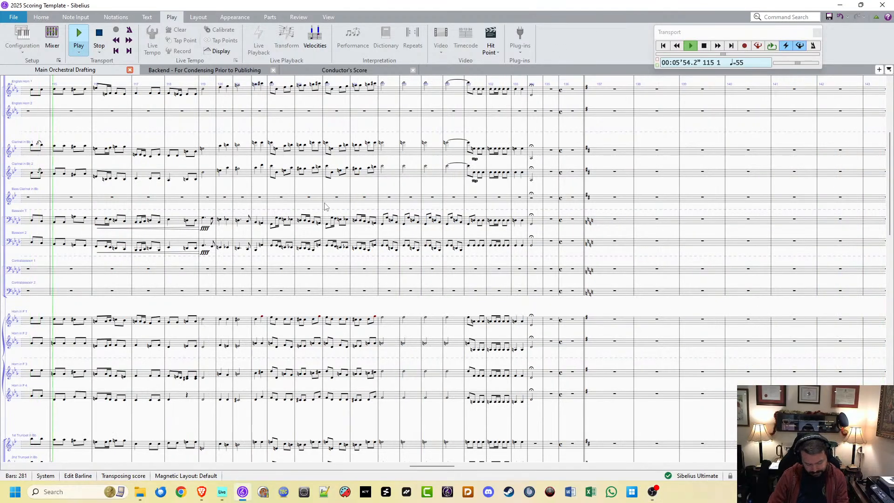
key("space")
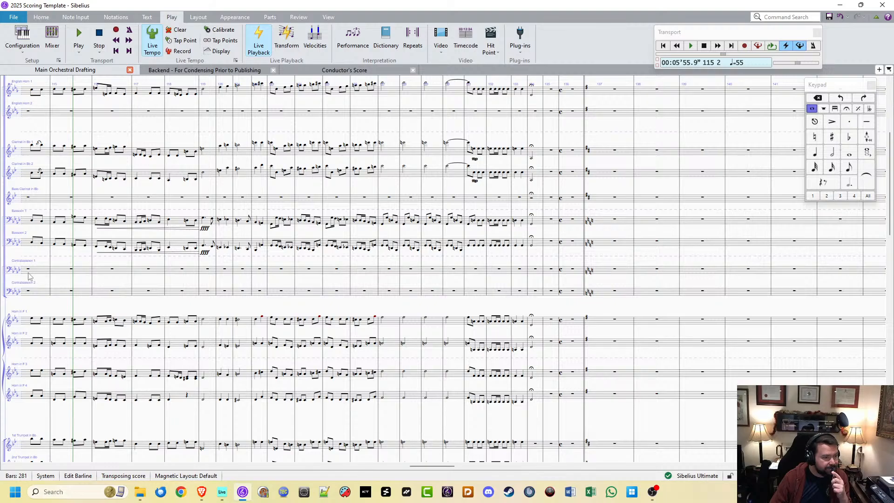
Step: Open Ableton Live's audio preferences and check the input channel configuration
left_click_drag(63, 308, 729, 290)
key("alt+Tab")
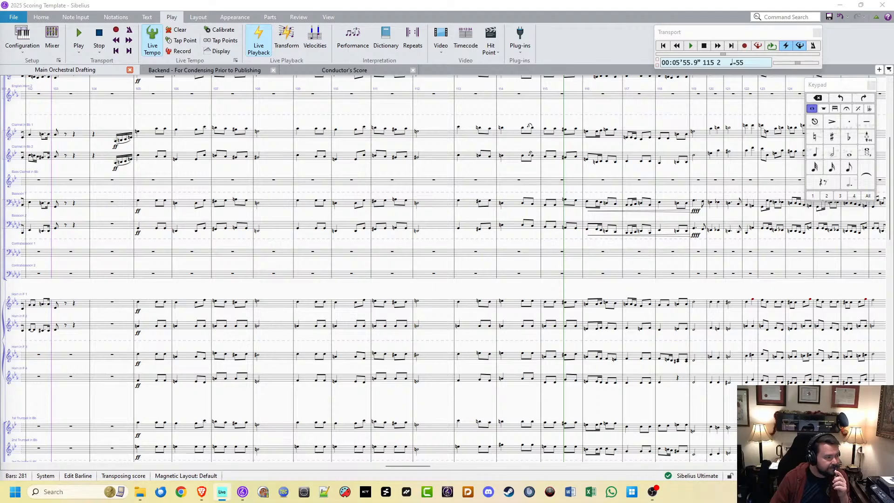
key("ctrl+comma")
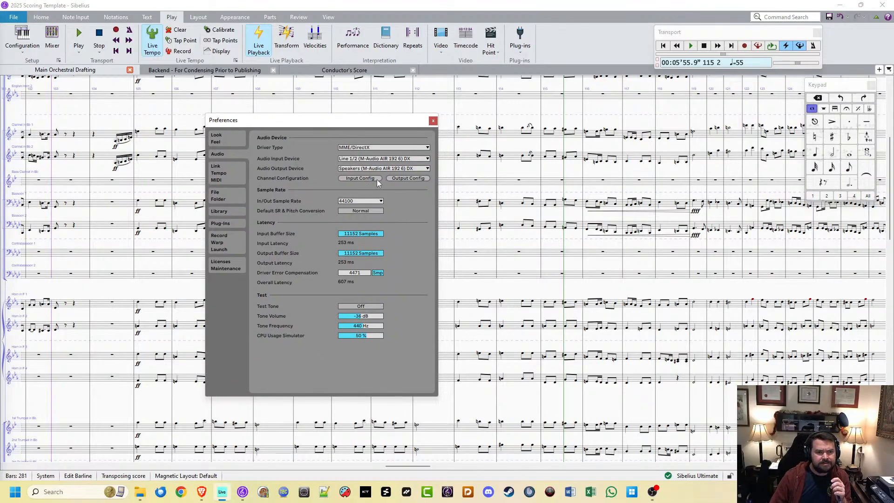
left_click(361, 179)
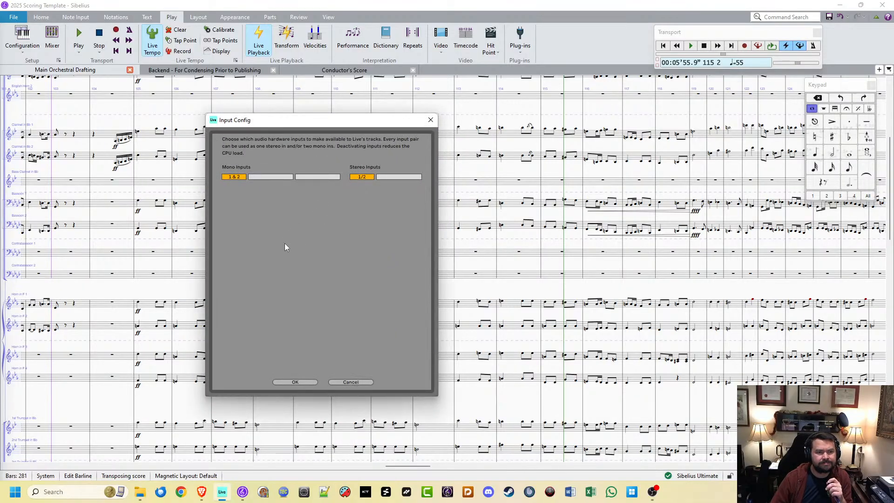
left_click(341, 382)
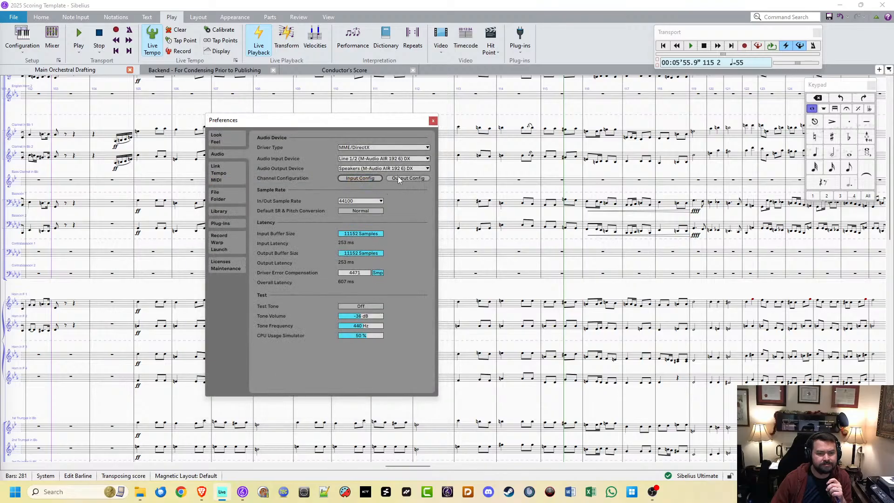
Step: Check the output channel configuration and the available sample rates in Live's audio preferences
left_click(397, 176)
left_click(293, 382)
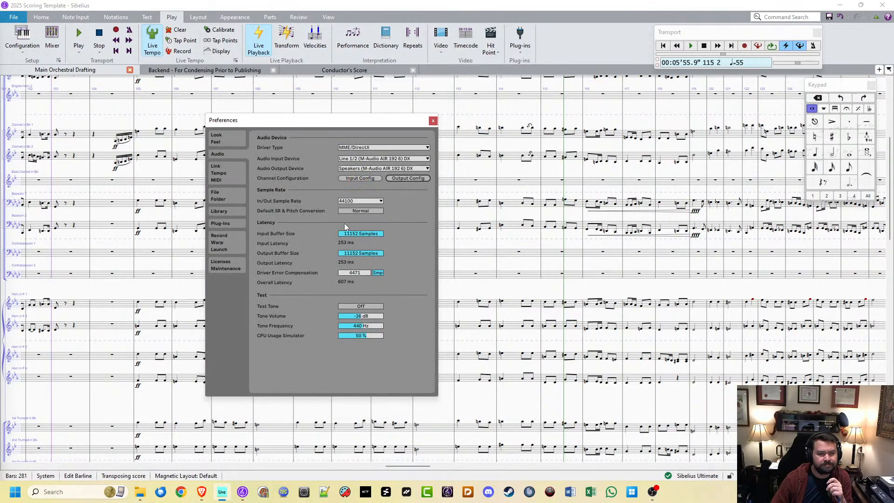
left_click(362, 201)
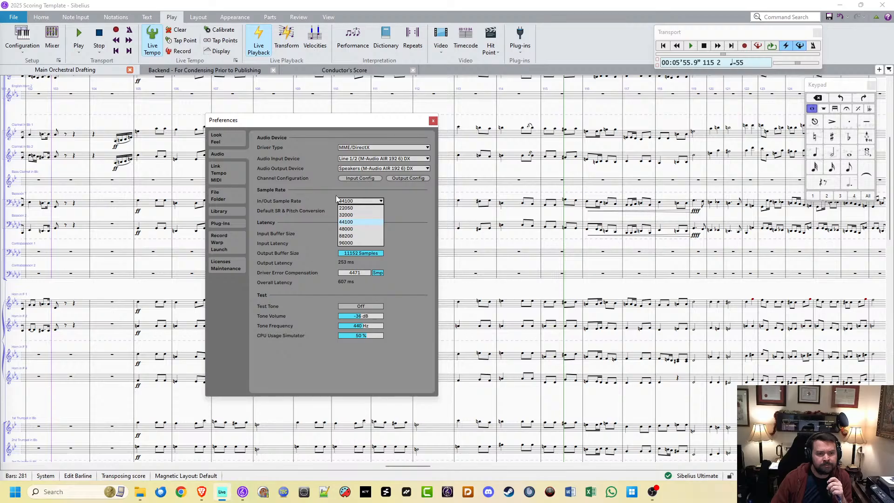
left_click(312, 196)
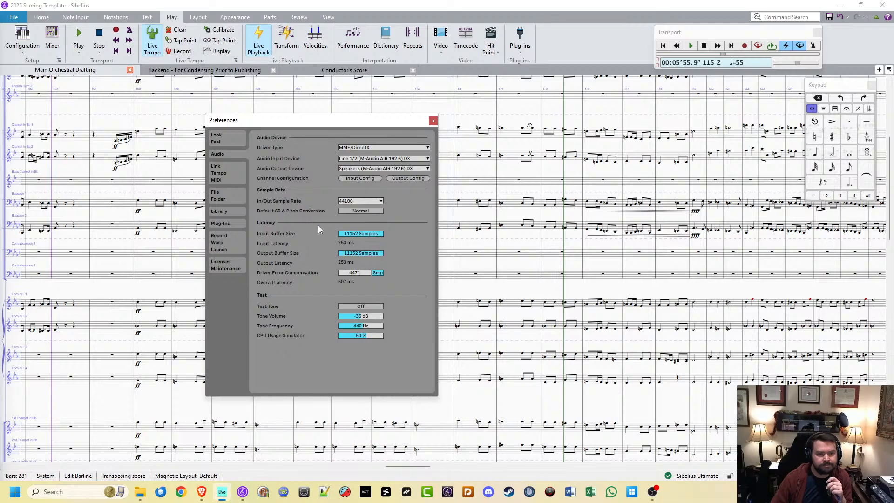
Step: Try an audio input buffer size of 256 samples, then raise it to about 4592 samples
left_click(350, 233)
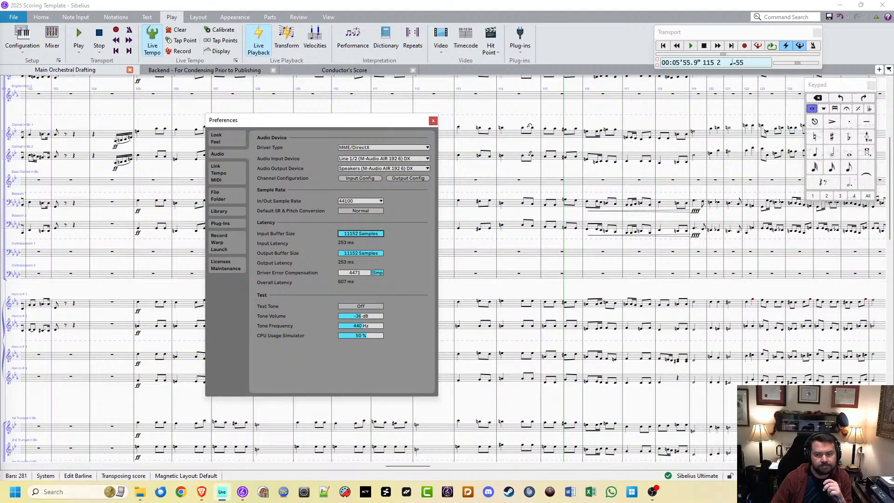
type("256")
key("Return")
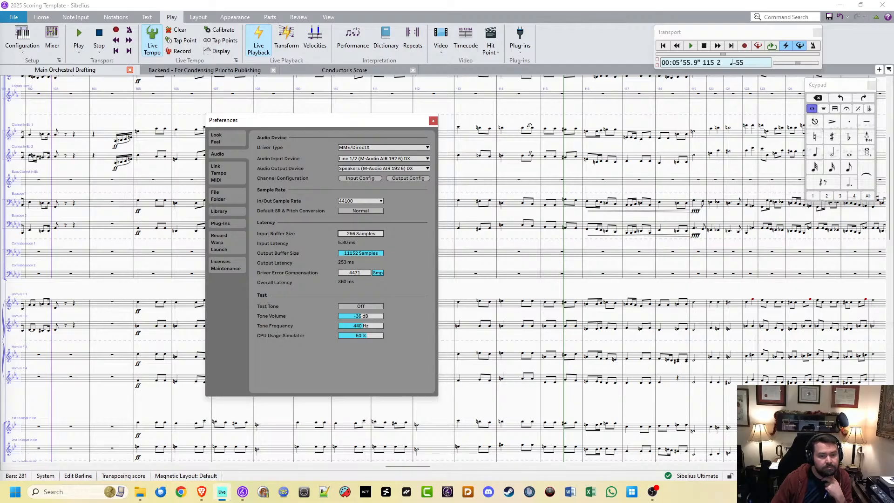
key("Up")
left_click_drag(361, 233, 187, 221)
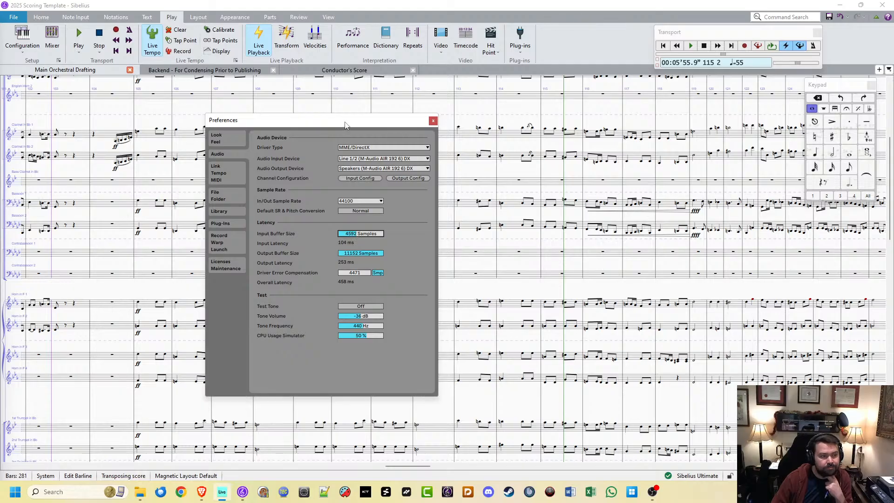
Step: Move Live's preferences off the score, switch to Sibelius, and audition the passage, stopping in bar 106
left_click_drag(344, 129, 0, 200)
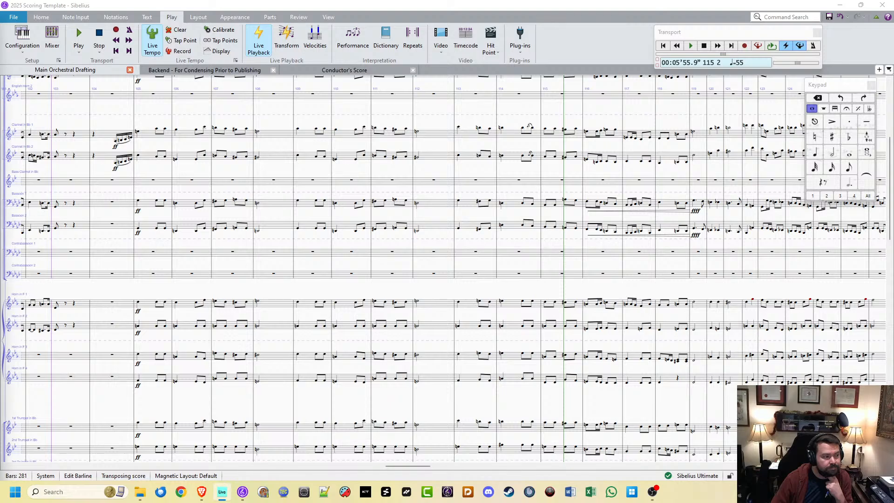
left_click(403, 7)
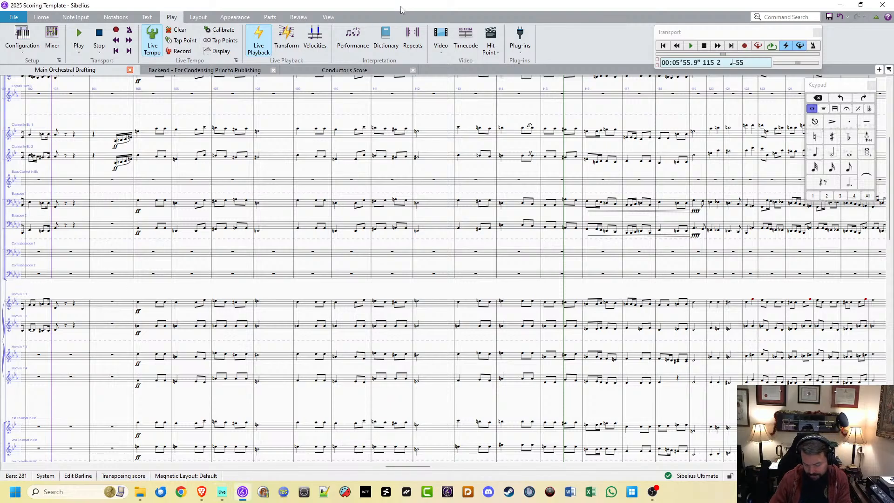
key("space")
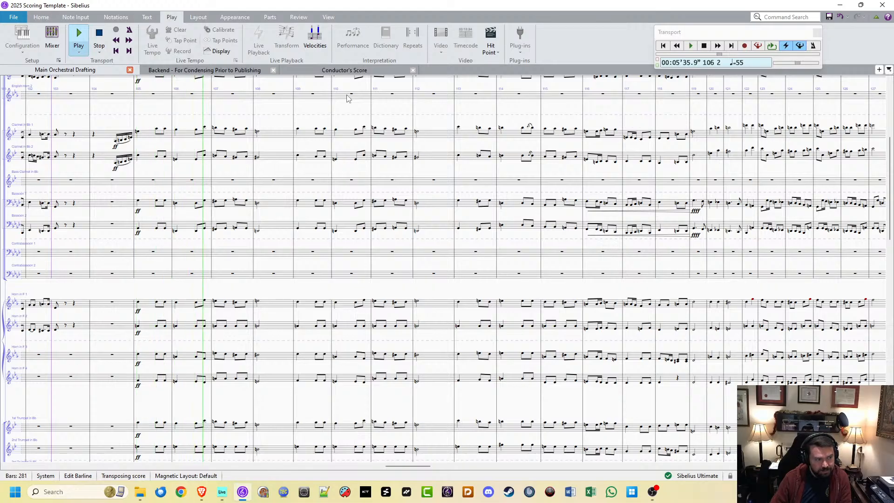
key("space")
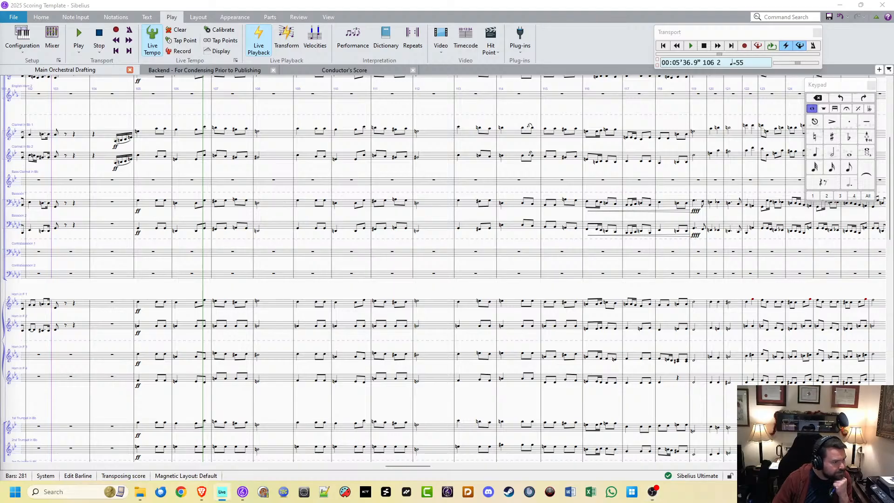
Step: Bring the Ableton Live window back over the score and reopen its audio preferences
left_click_drag(0, 28, 488, 14)
key("ctrl+comma")
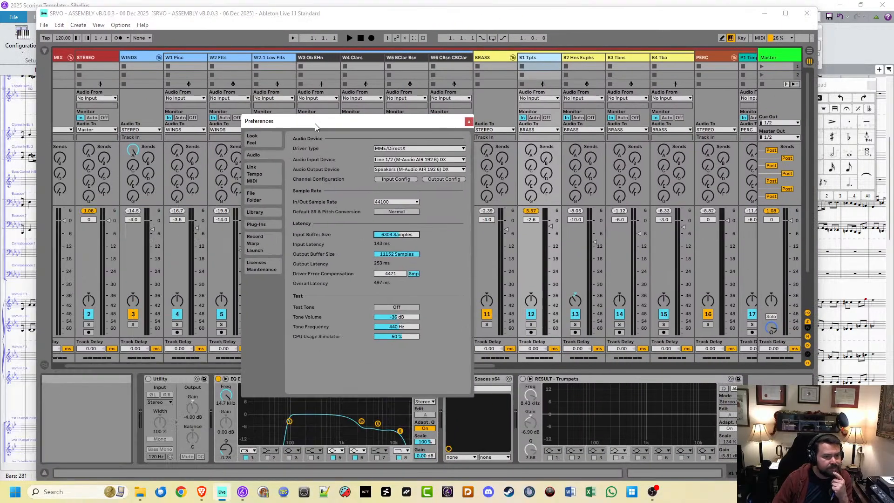
left_click_drag(315, 124, 283, 124)
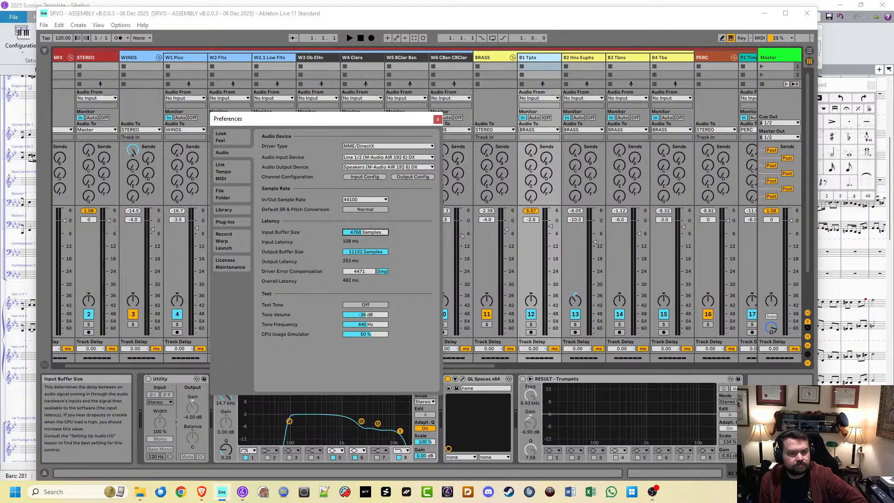
Step: Lower the input buffer size to about 3920 samples, then try 256 samples
left_click_drag(365, 235, 365, 241)
left_click_drag(365, 233, 365, 247)
left_click(353, 231)
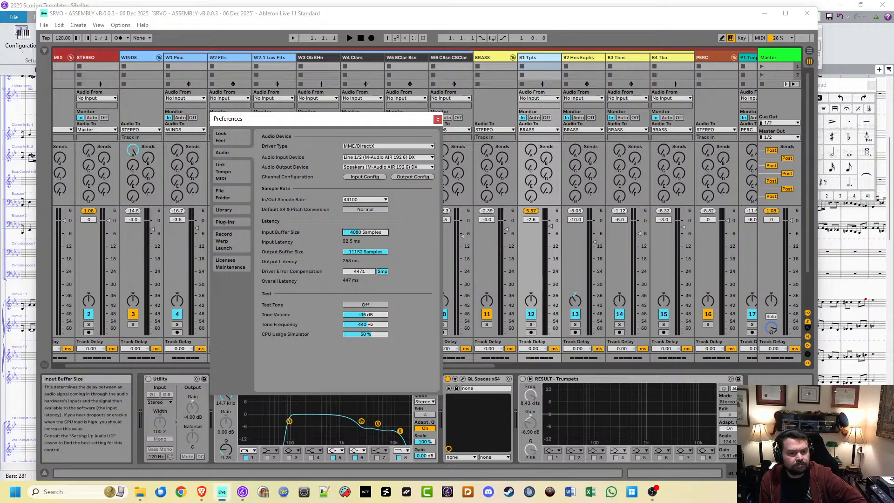
left_click_drag(354, 232, 354, 229)
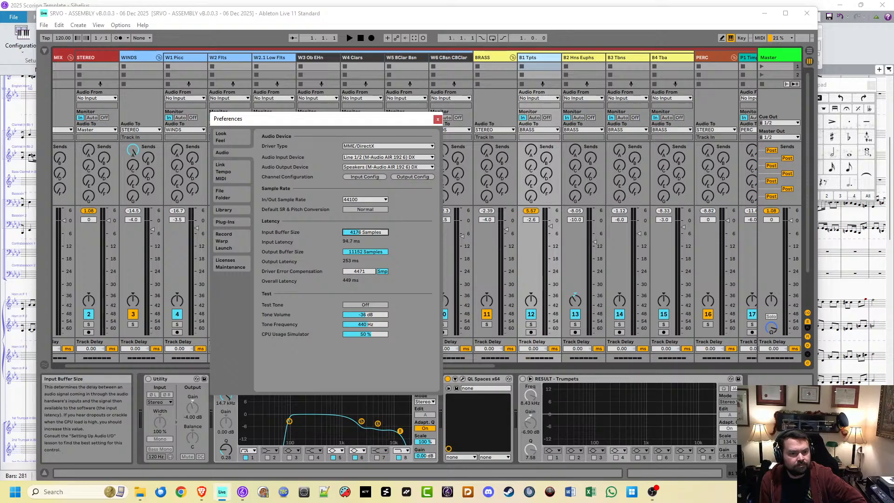
left_click_drag(356, 233, 356, 238)
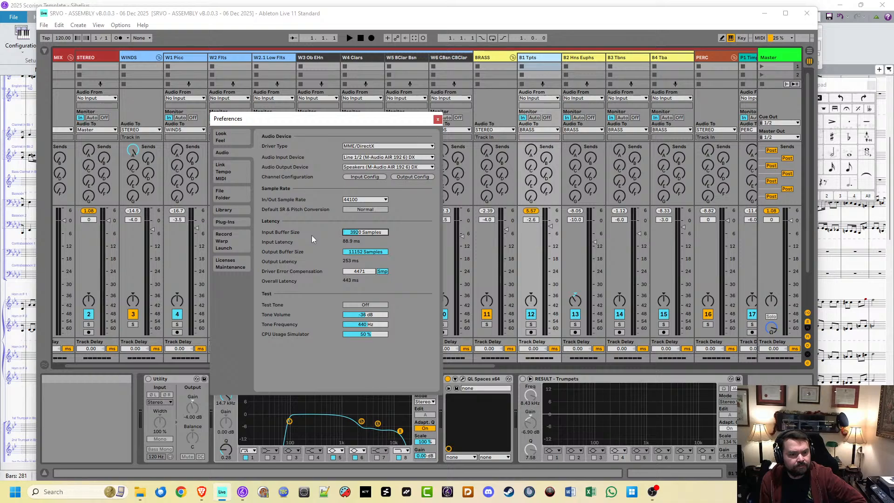
type("256")
key("Return")
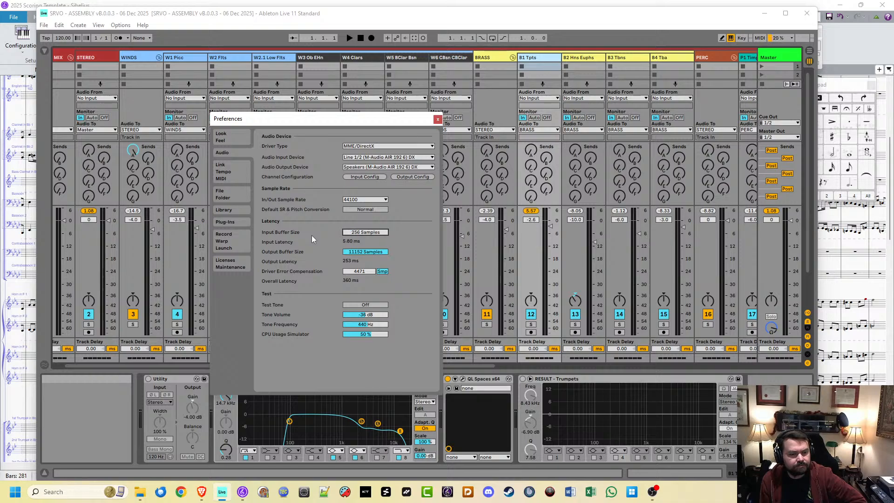
Step: Try input buffer sizes of 944 and 1104 samples, then set the input buffer to 11152 samples
right_click(361, 233)
left_click(366, 232)
type("944")
key("Return")
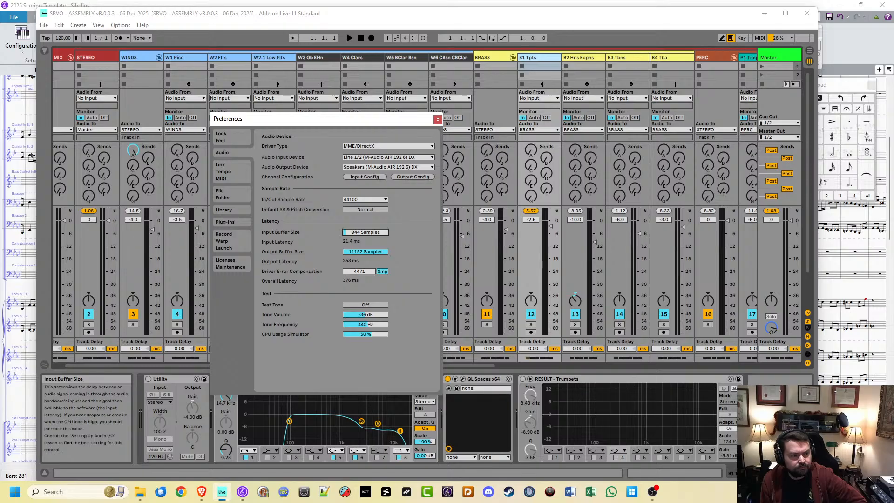
type("1104")
key("Return")
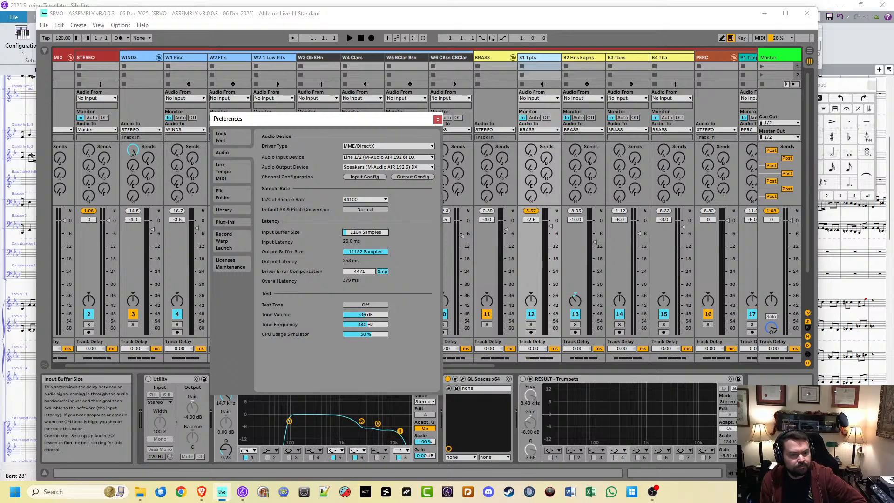
type("11152")
key("Return")
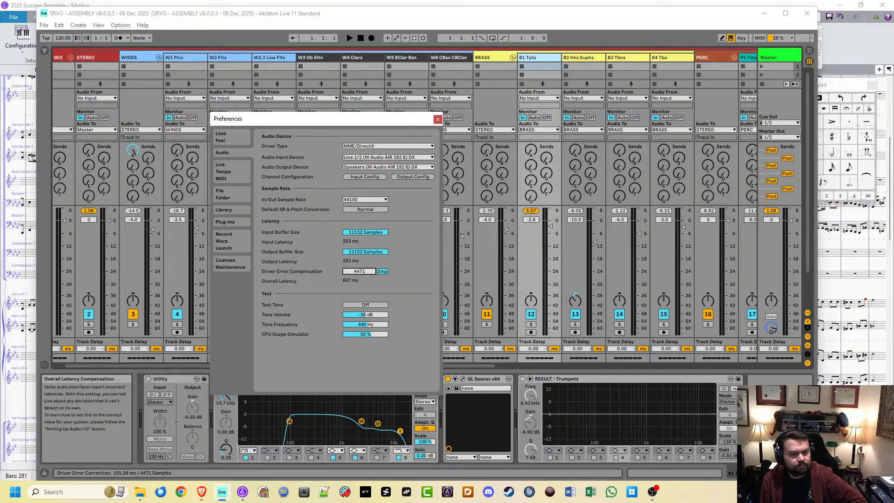
Step: Switch the driver error compensation to milliseconds, try -300 ms, and set it to 0 ms
scroll(358, 271, "up", 1)
left_click_drag(357, 271, 354, 278)
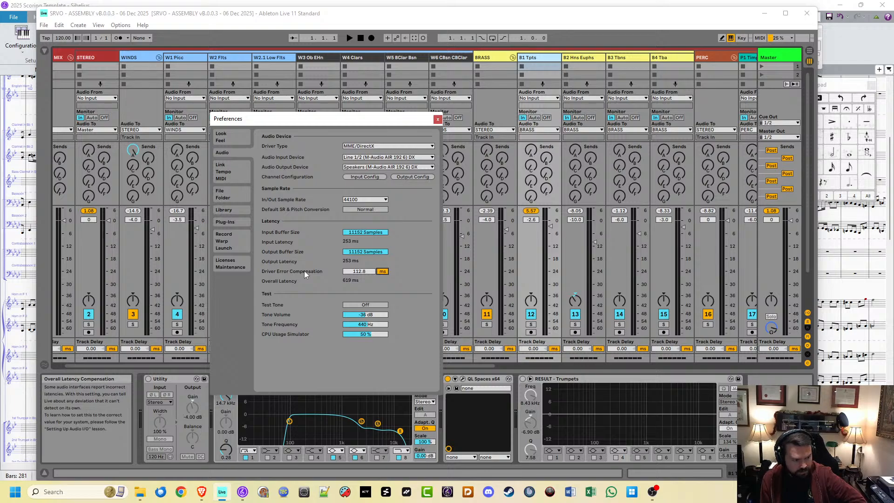
left_click(365, 272)
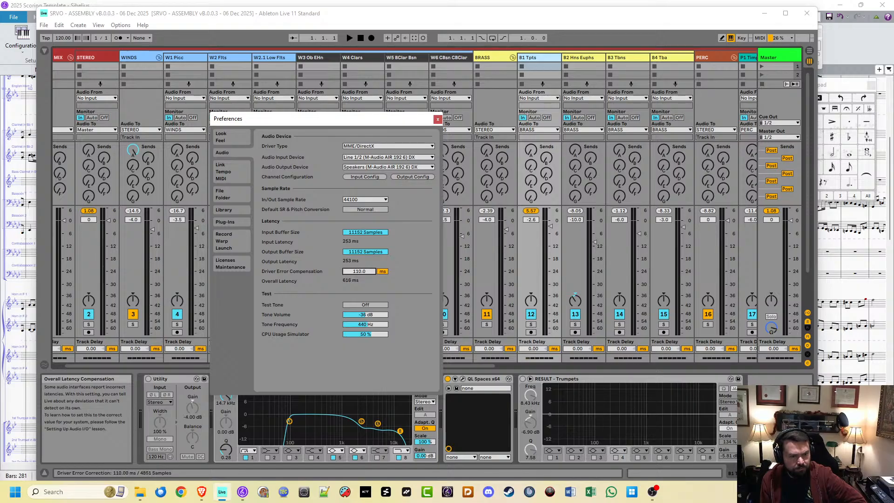
type("-300")
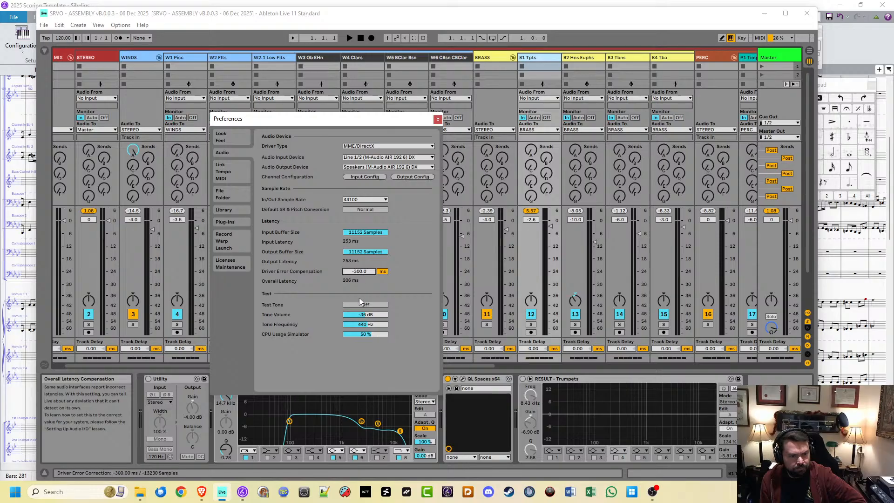
key("Return")
right_click(362, 275)
key("Escape")
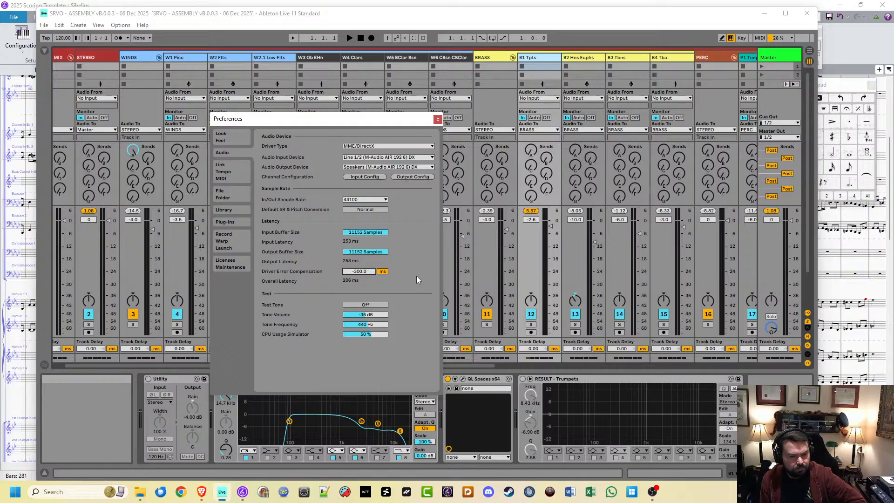
type("0")
key("Return")
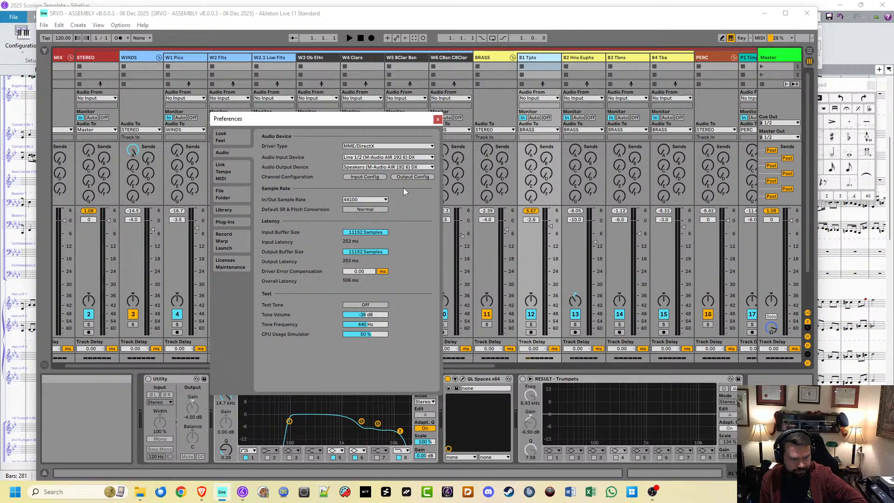
Step: Set the audio input device to No Input and reopen Live's preferences
left_click(361, 160)
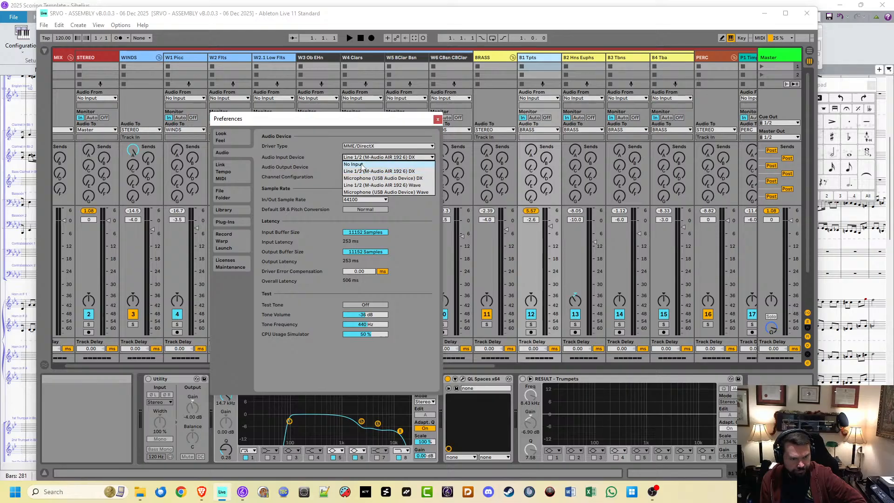
left_click(335, 160)
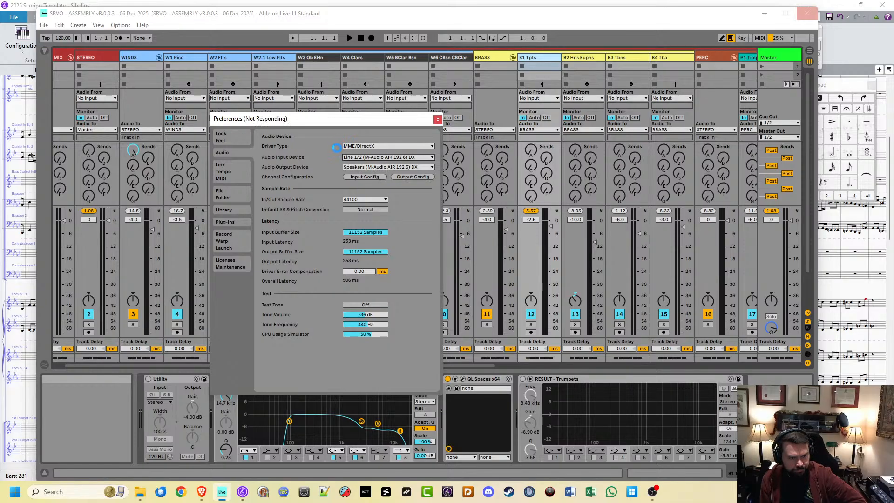
key("Escape")
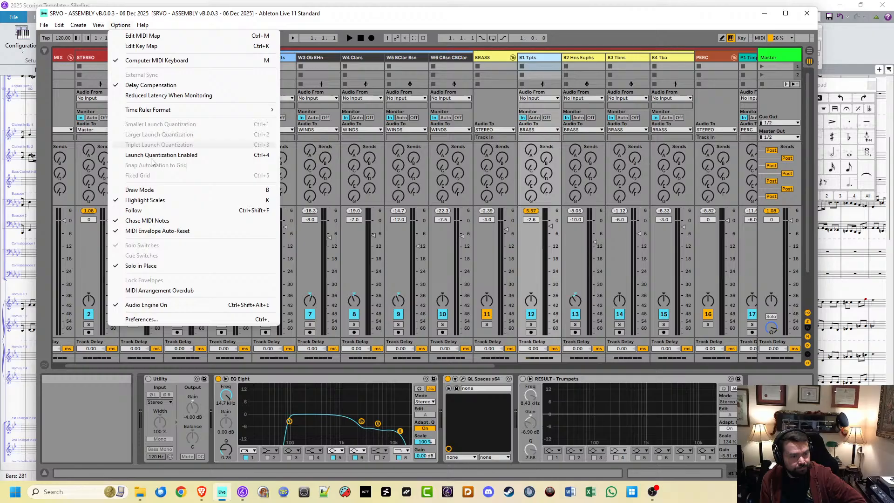
left_click(154, 319)
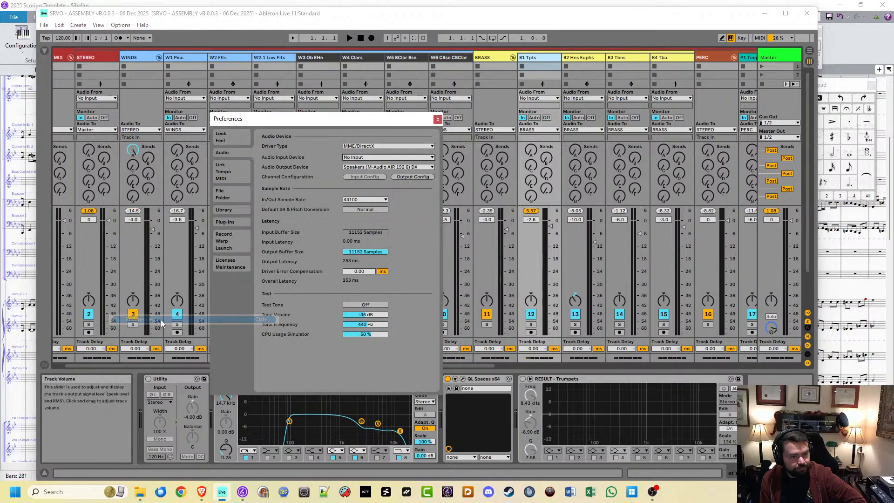
Step: Review the available audio output devices, keep the current one, and close the preferences
left_click(362, 168)
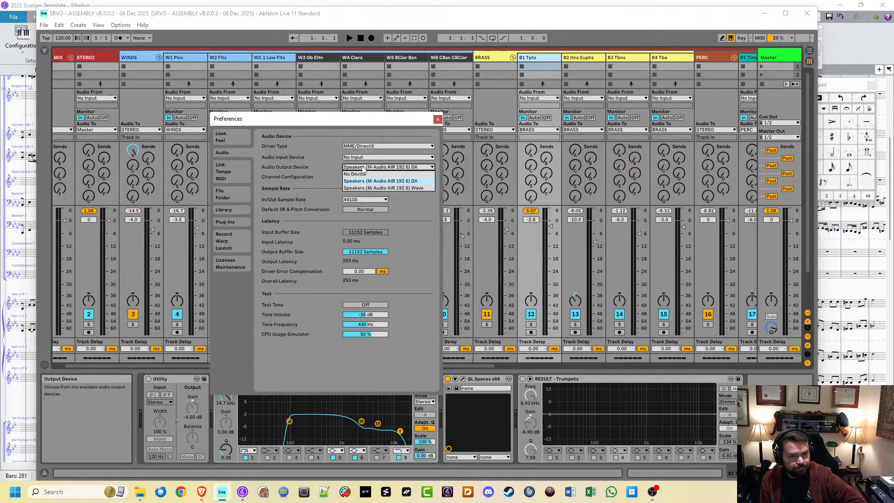
left_click(298, 168)
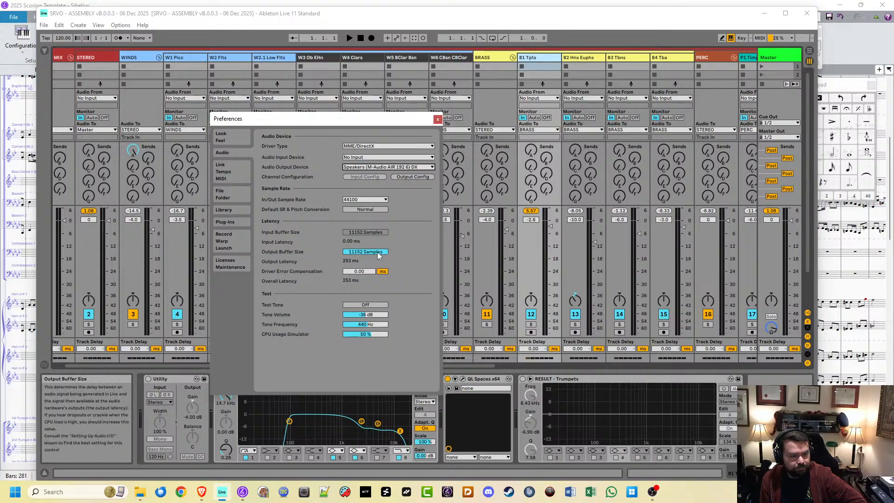
left_click(437, 119)
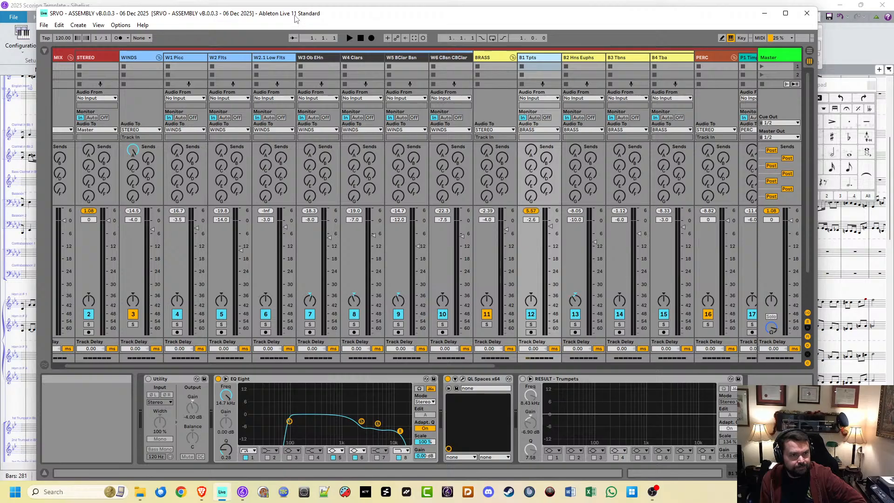
Step: Move the Live window off the score, switch to Sibelius, and play the passage, stopping in bar 117
left_click_drag(295, 18, 0, 96)
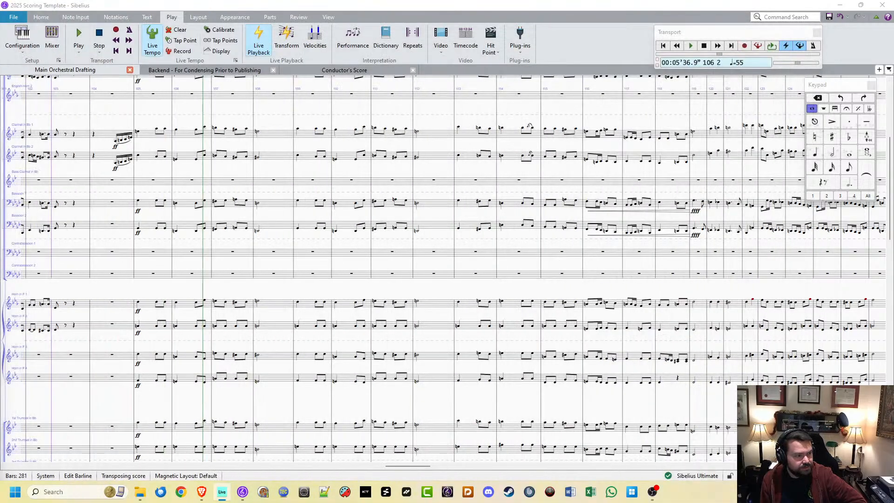
left_click(191, 9)
key("space")
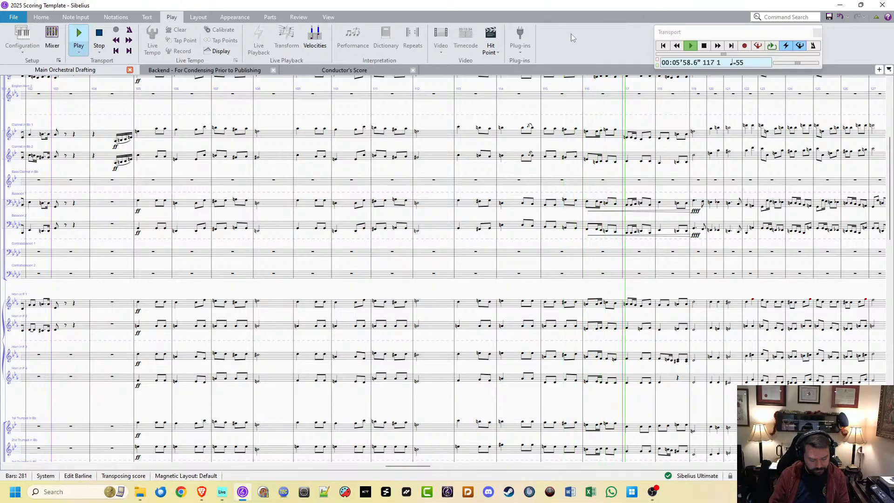
key("space")
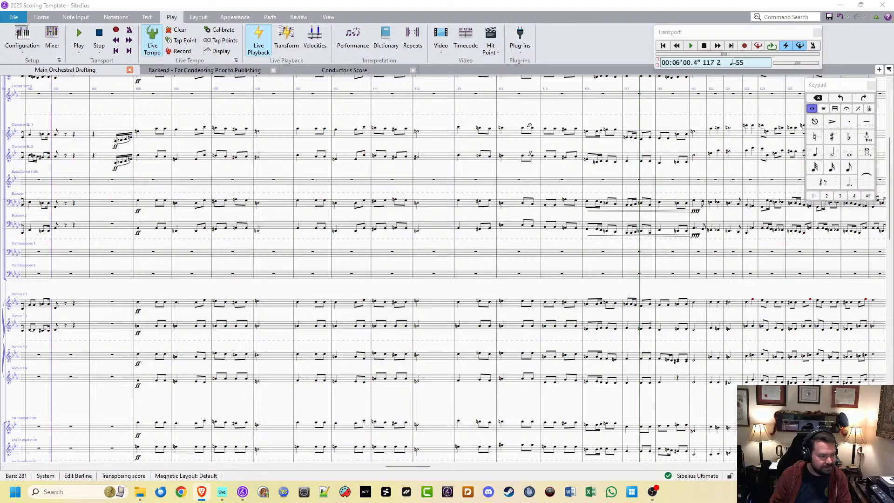
left_click(653, 493)
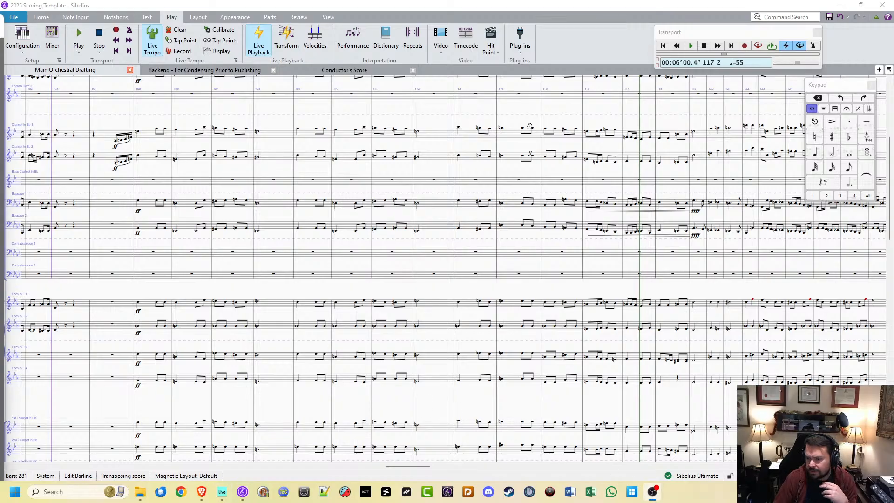
Step: Play the passage in Sibelius again and stop it in bar 105
left_click(462, 8)
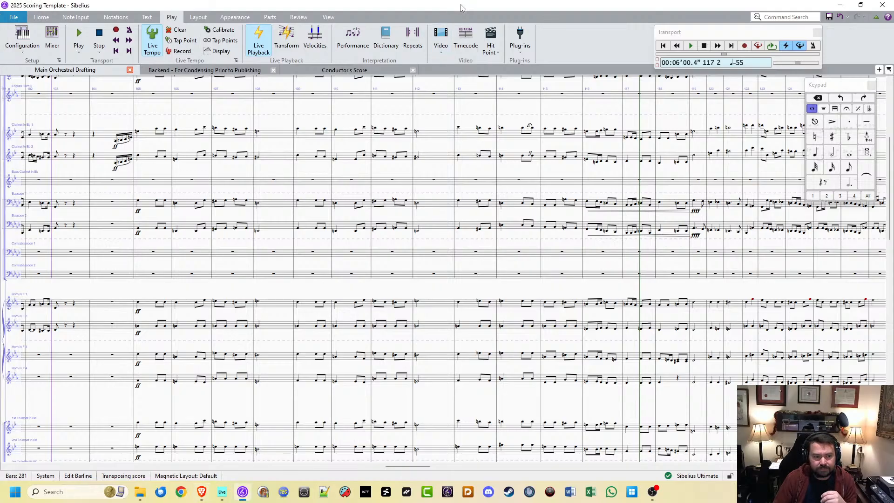
key("space")
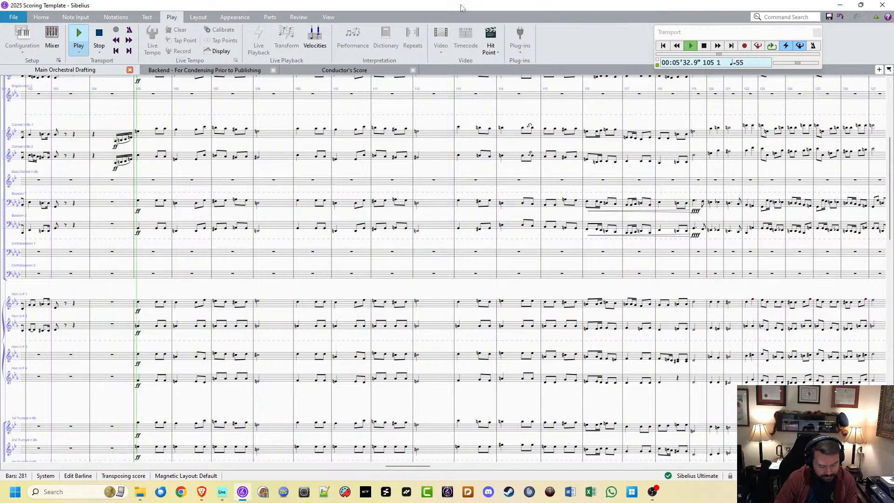
key("space")
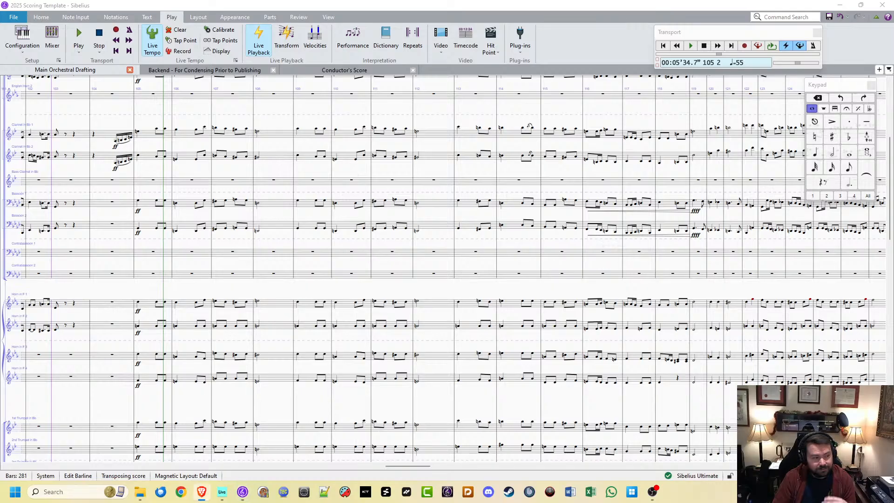
Step: Return to Sibelius from the other window, play the score from bar 103, and stop at bar 135
key("alt+Tab")
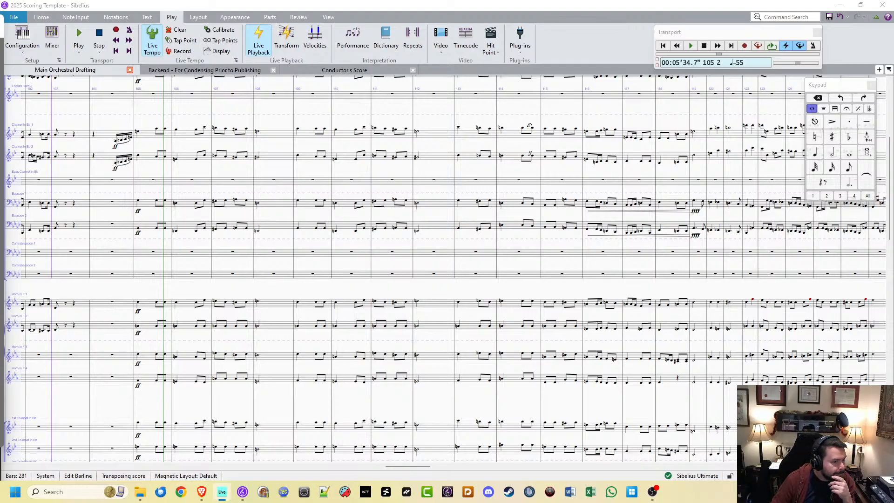
left_click(107, 8)
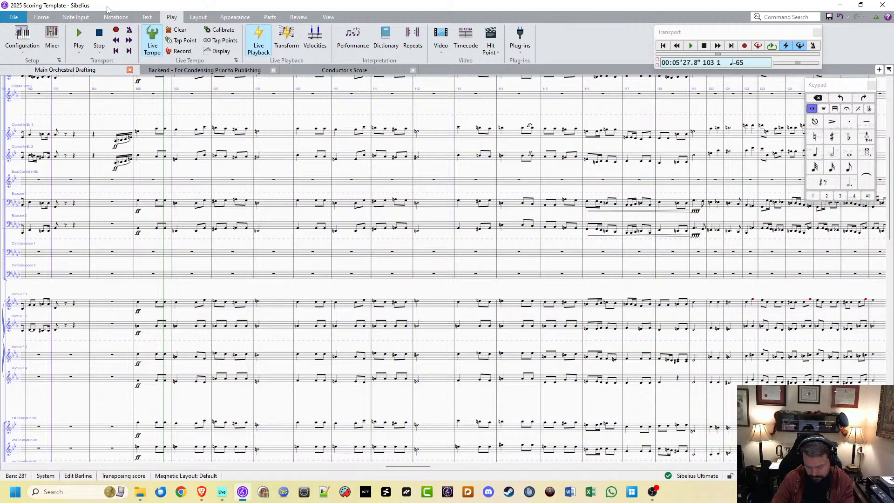
key("space")
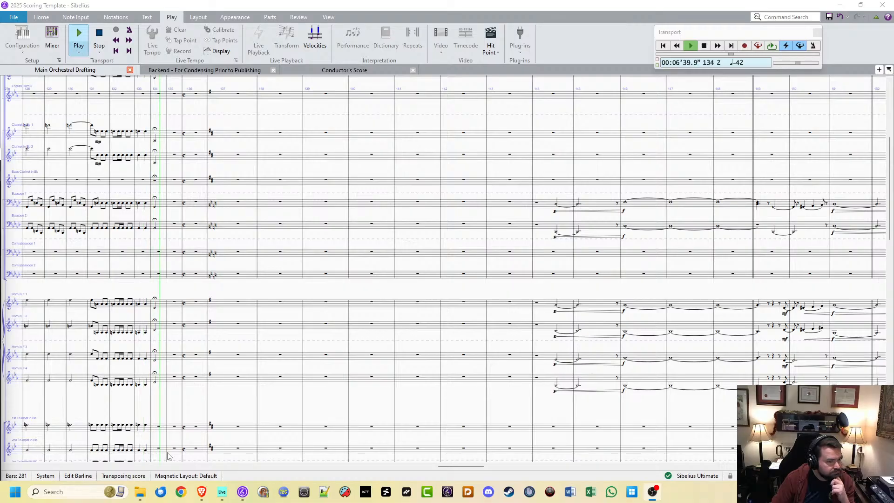
left_click(275, 3)
key("space")
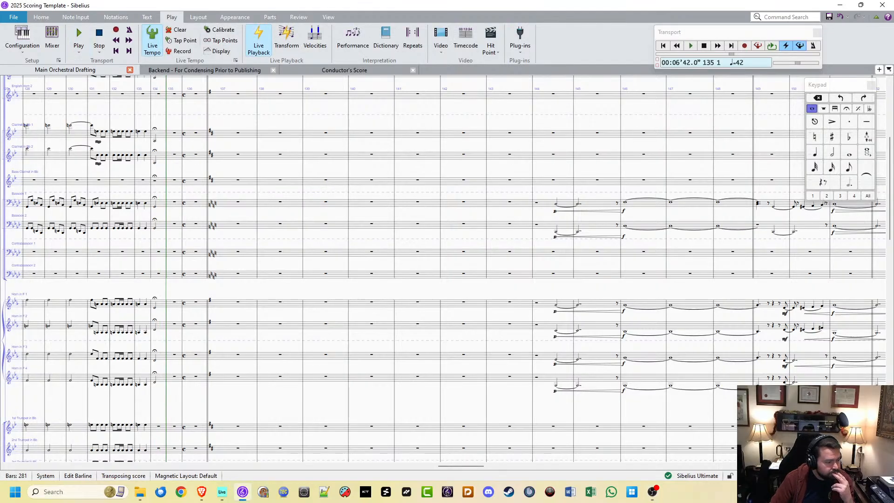
Step: Select the barline at the end of bar 136 and start playback from there
key("alt+Tab")
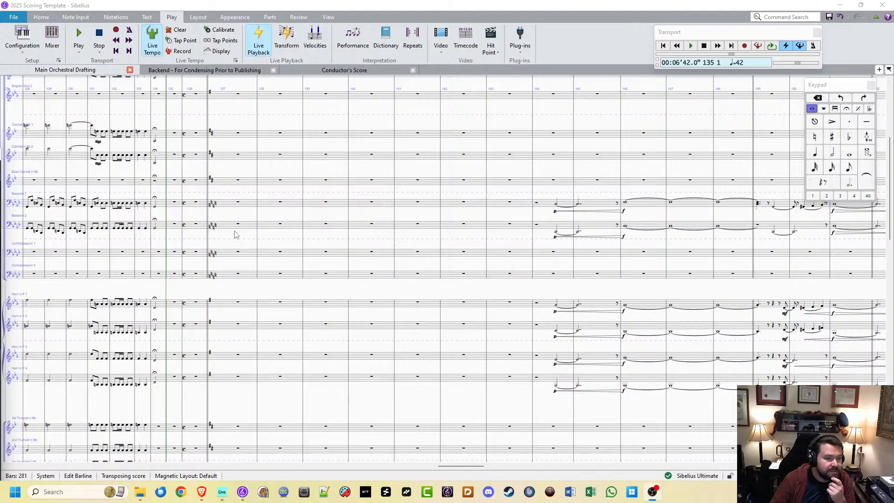
scroll(235, 235, "down", 3)
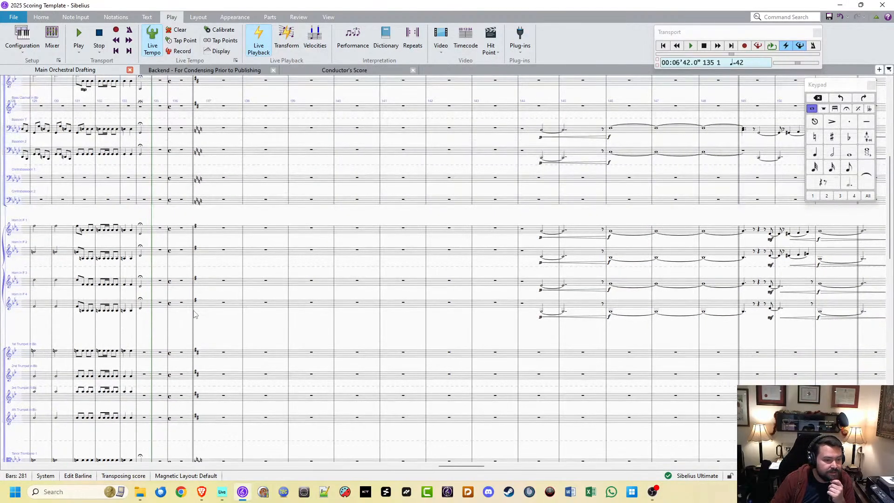
left_click(194, 312)
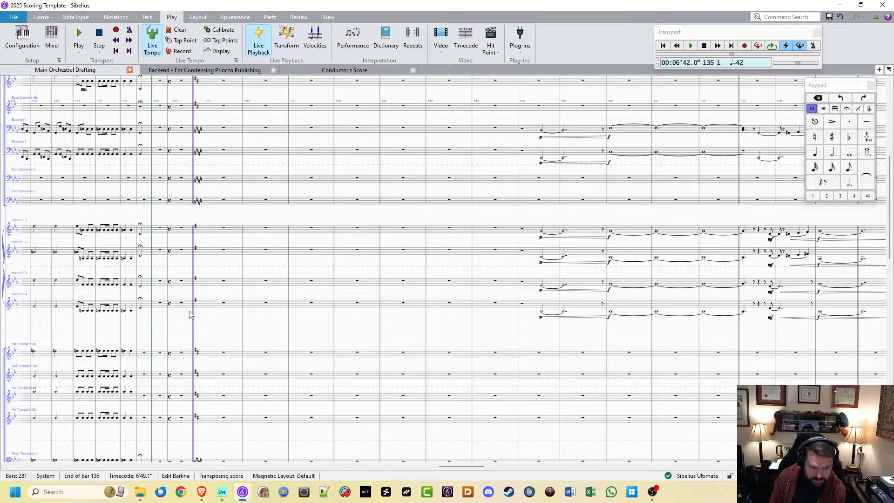
key("p")
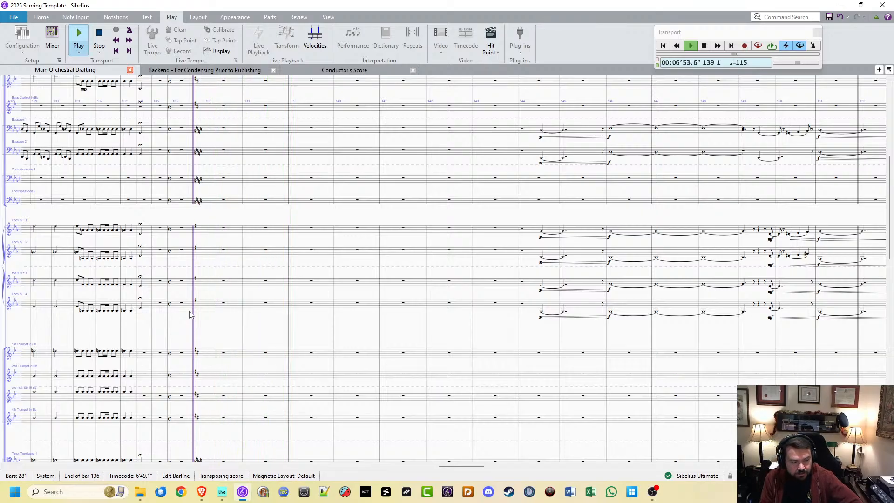
Step: Follow the playback through the string, horn and woodwind staves and stop it in bar 159
scroll(354, 289, "down", 8)
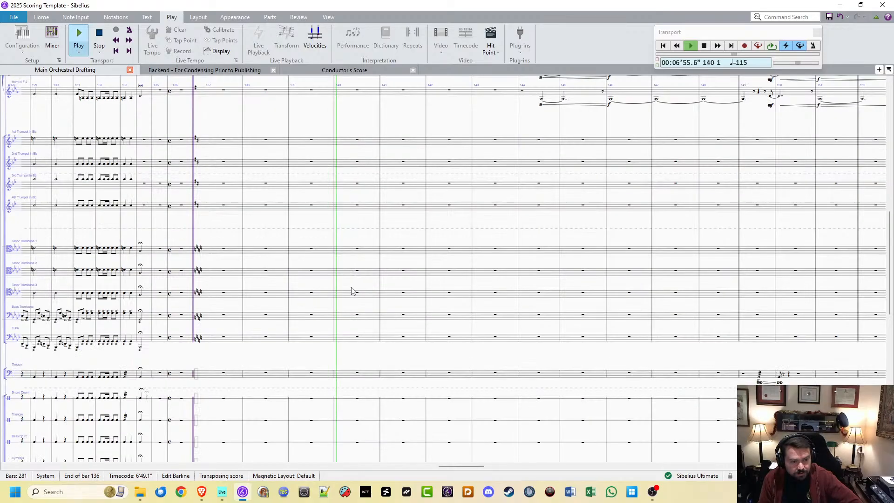
scroll(352, 291, "down", 8)
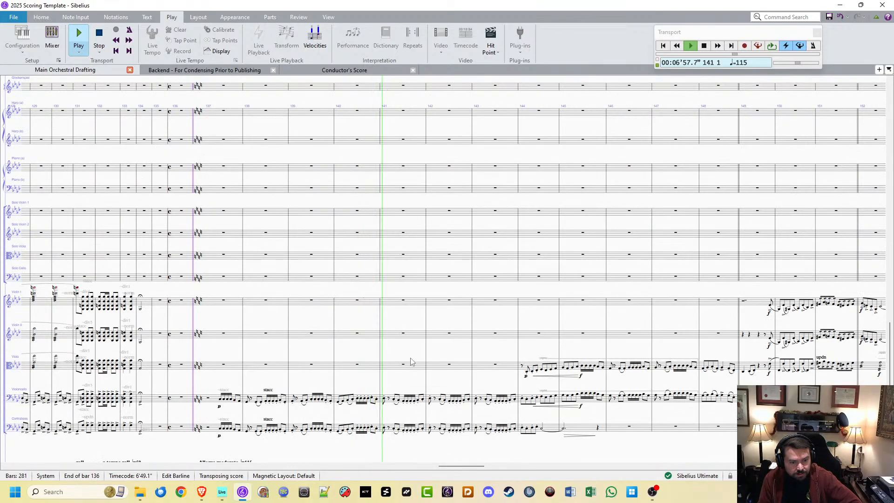
left_click_drag(491, 325, 333, 305)
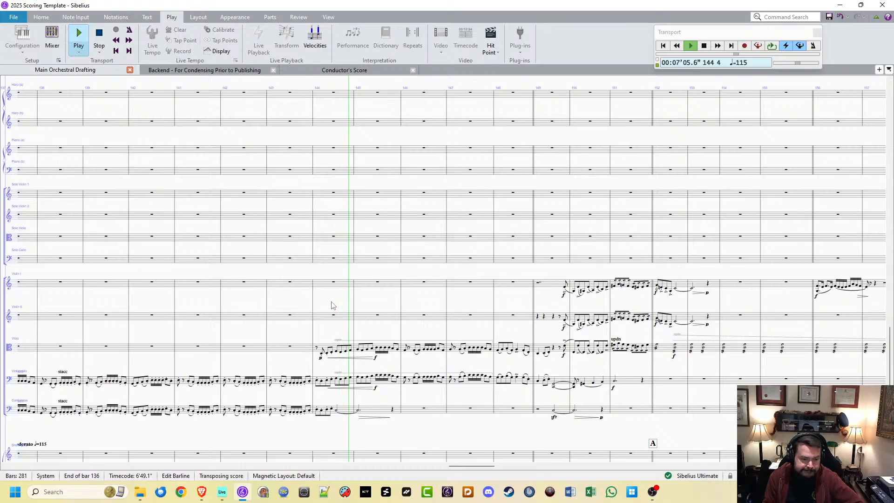
scroll(333, 304, "up", 15)
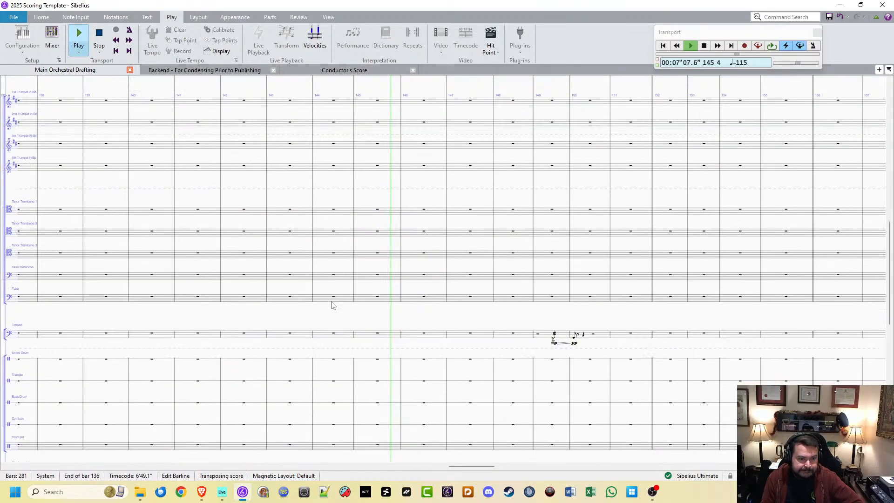
scroll(333, 305, "up", 4)
scroll(333, 305, "up", 5)
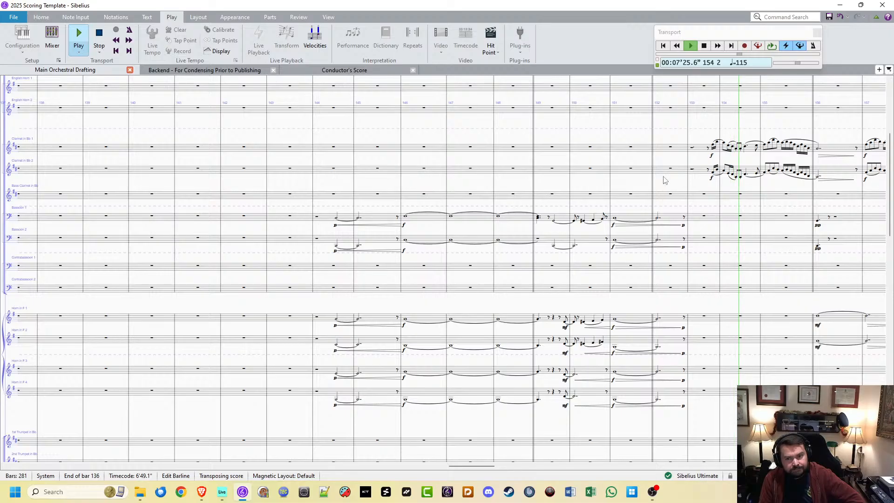
left_click_drag(825, 126, 409, 319)
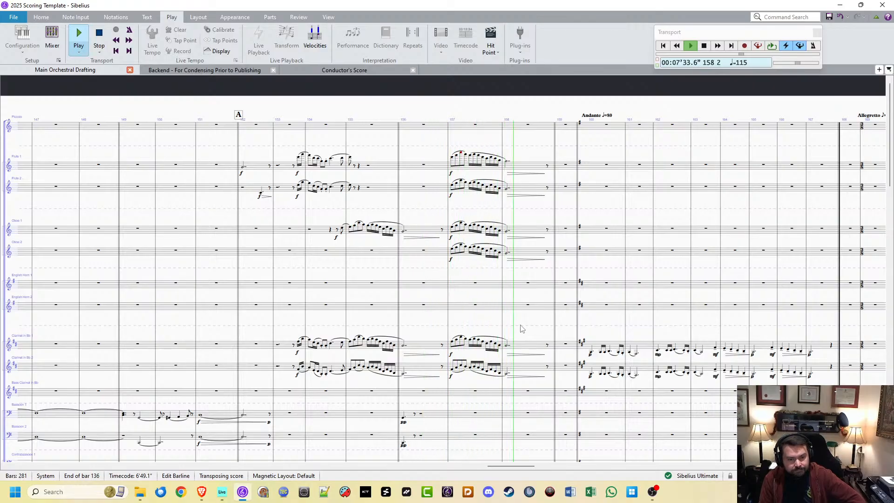
left_click_drag(508, 290, 388, 277)
key("space")
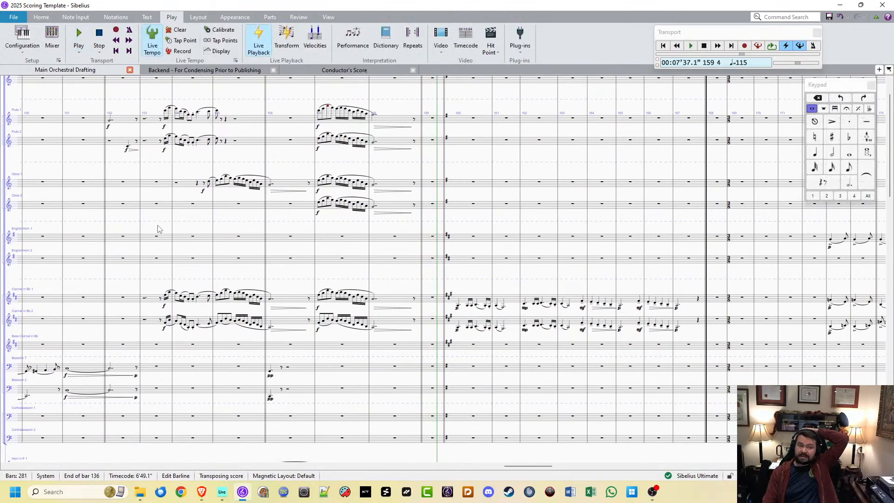
Step: Review the horn, bassoon and string parts between bars 139 and 156
left_click_drag(160, 230, 612, 7)
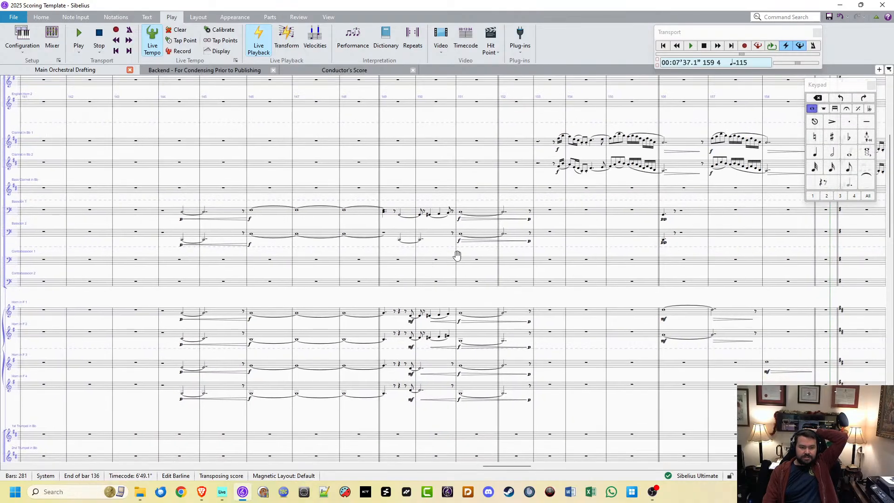
left_click_drag(376, 304, 469, 258)
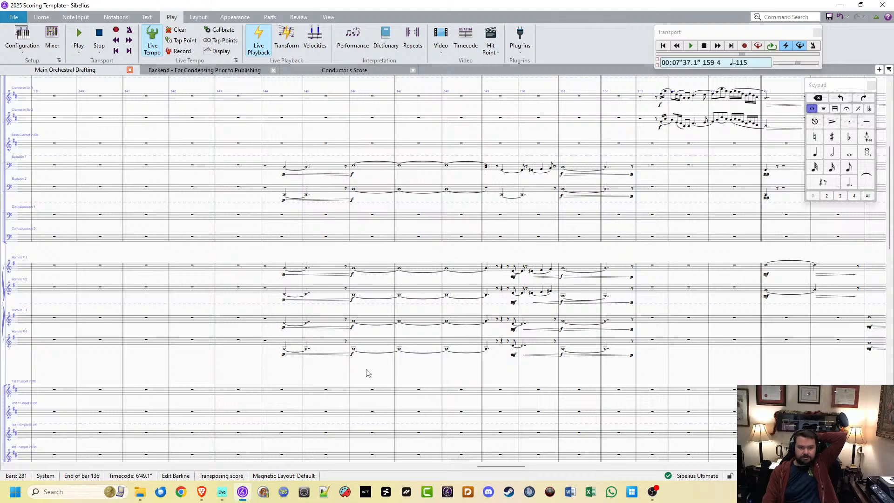
scroll(367, 372, "down", 10)
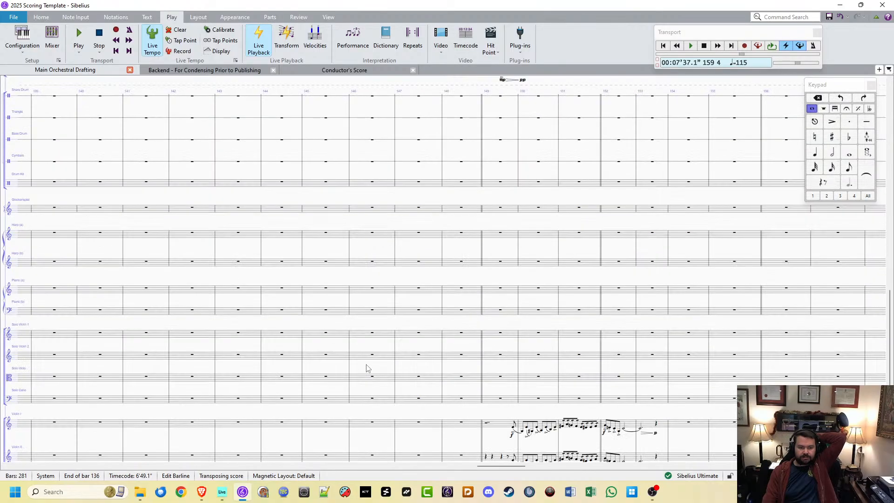
scroll(368, 369, "down", 4)
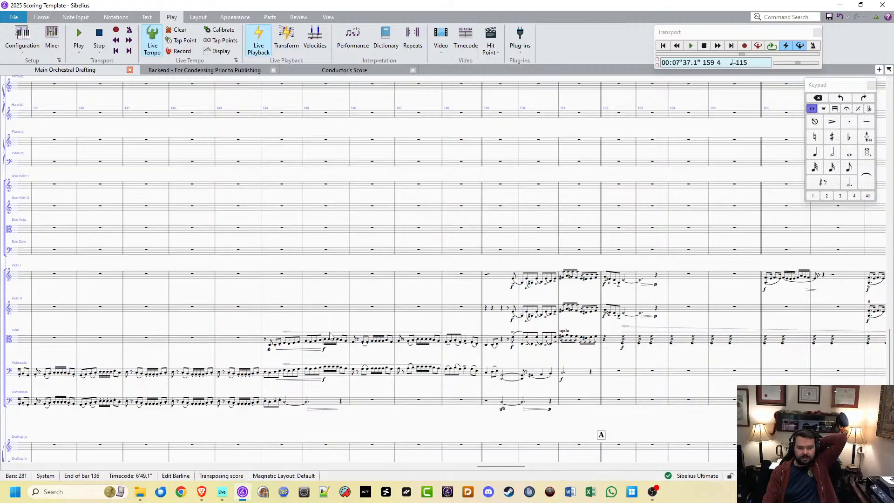
scroll(379, 336, "up", 3)
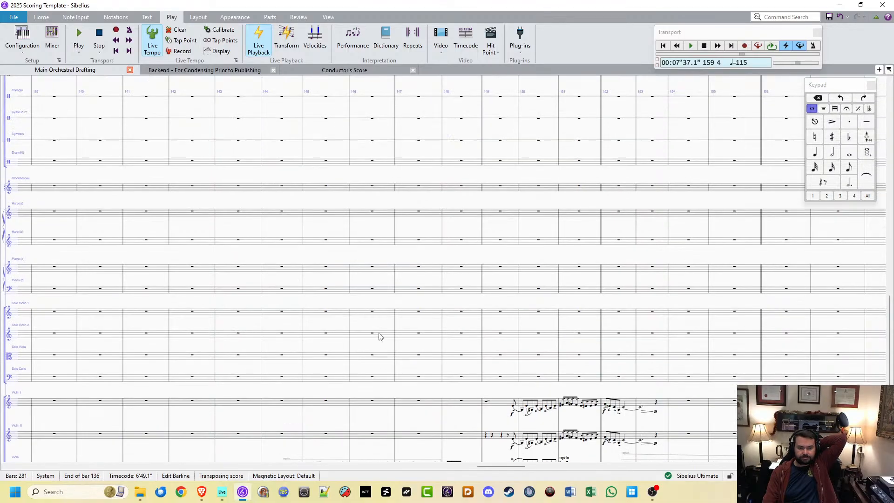
scroll(380, 337, "up", 5)
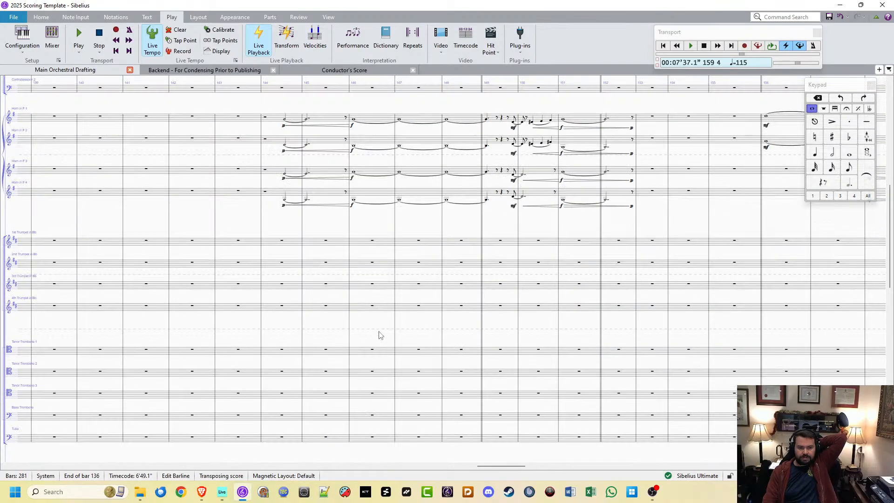
scroll(380, 335, "up", 2)
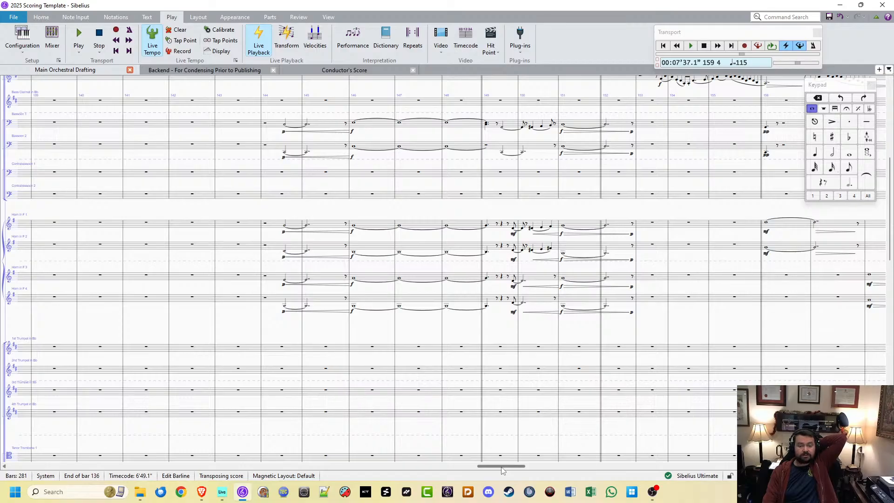
Step: Select bar 18 in all four horn staves, play from there, and stop in bar 21
left_click_drag(502, 470, 98, 464)
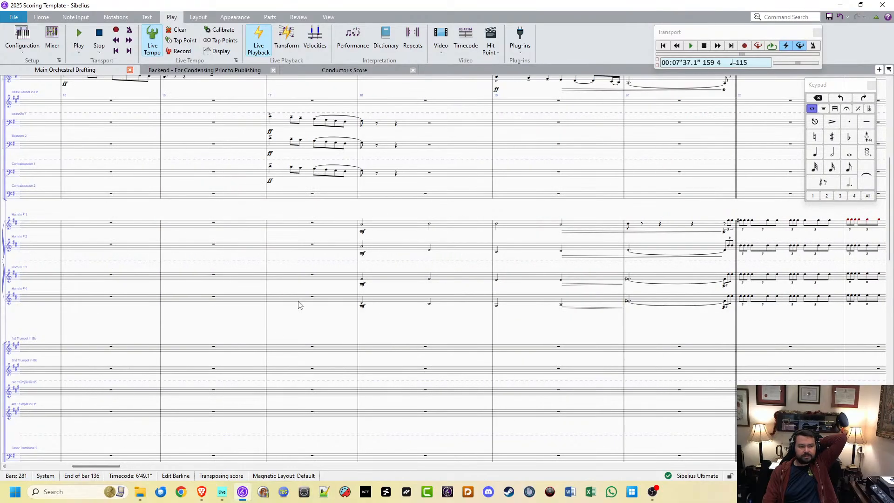
left_click(378, 227)
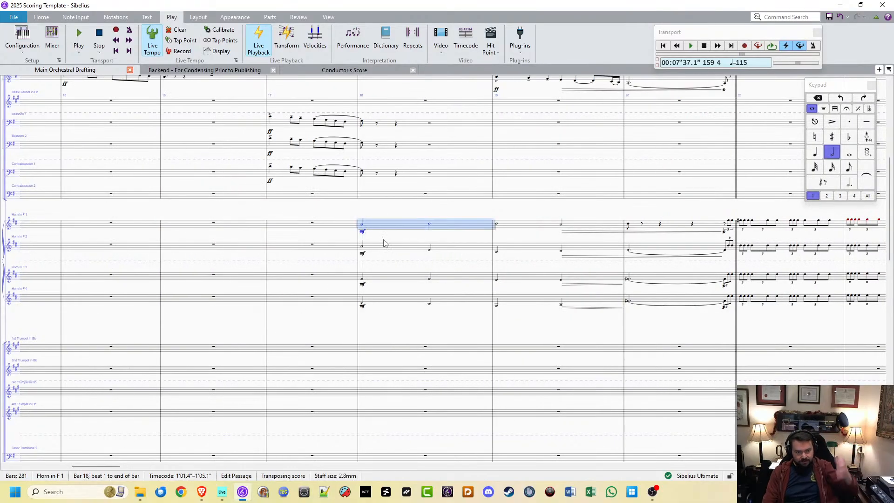
left_click(403, 301, "shift")
key("space")
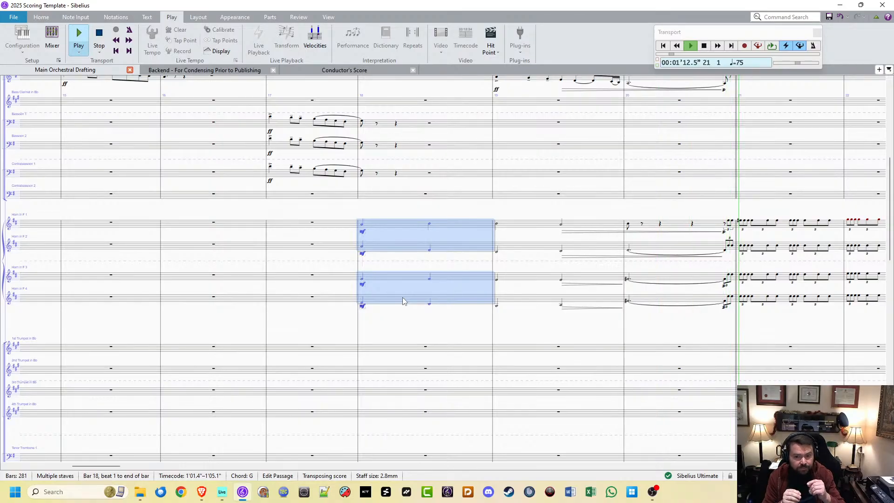
key("space")
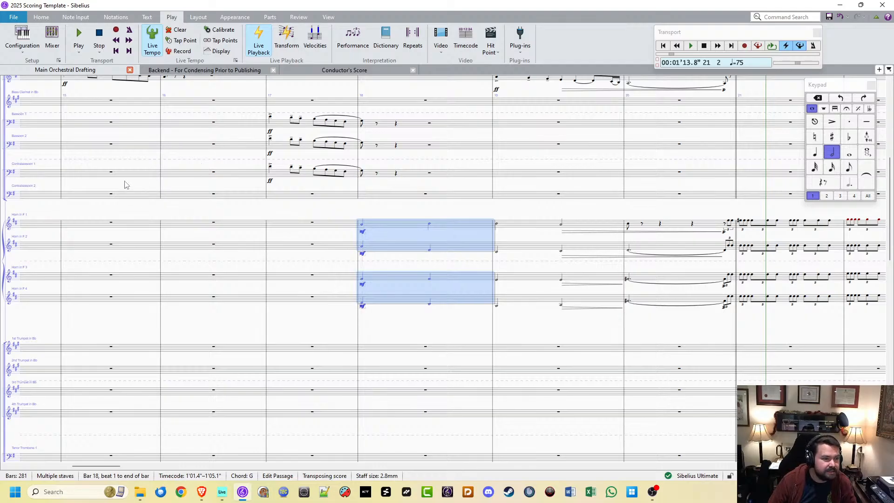
Step: Clear the horn selection and play the score from the start of bar 14
left_click_drag(131, 210, 301, 254)
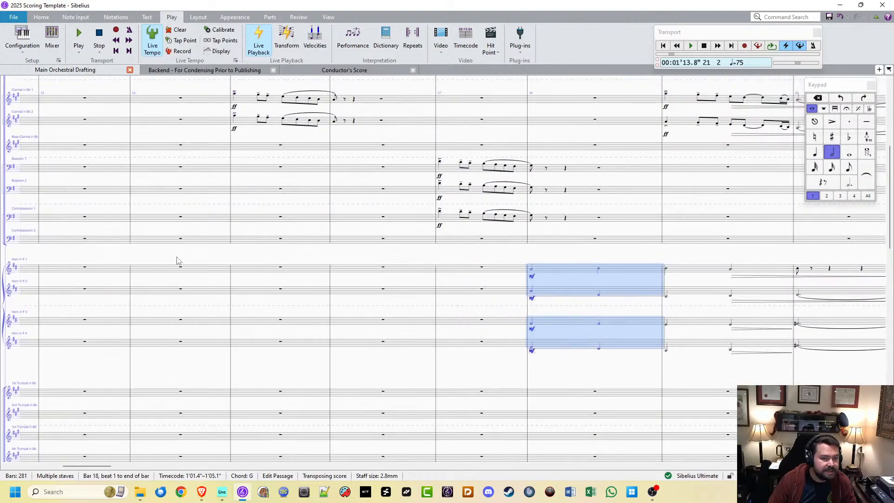
left_click(180, 257)
left_click_drag(132, 255, 191, 350)
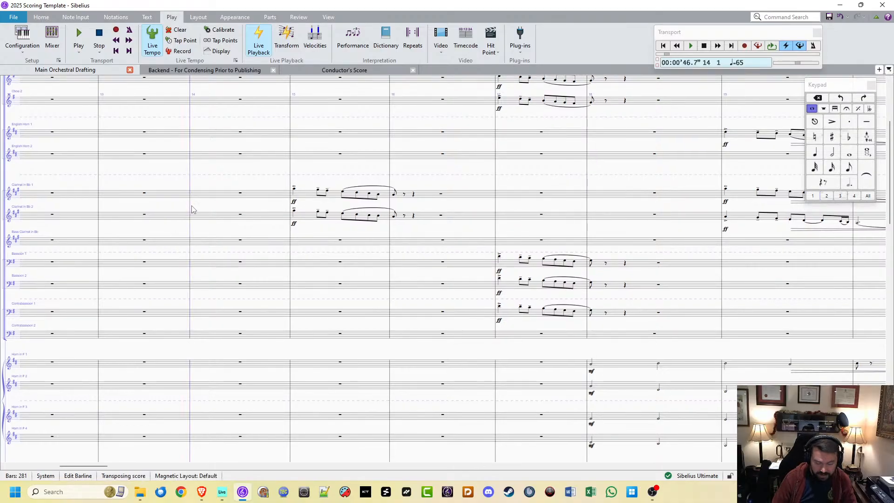
key("space")
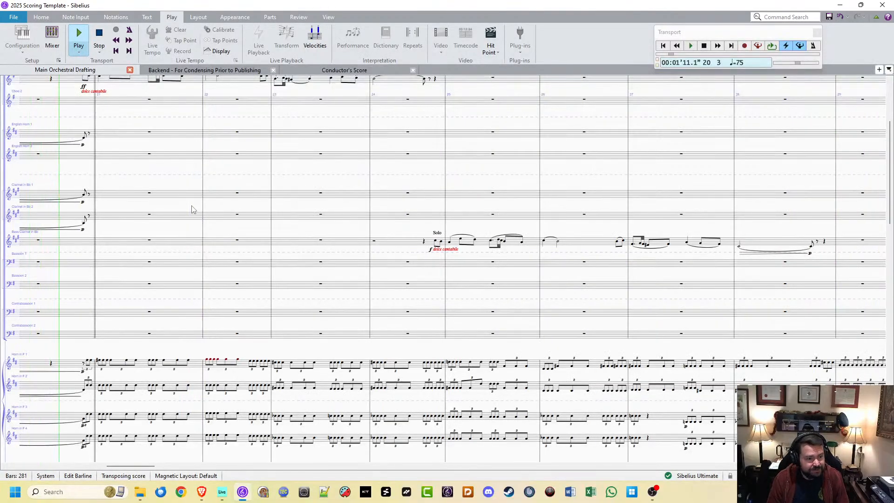
Step: Play back the horn passage from bar 20 and stop at bar 32
key("space")
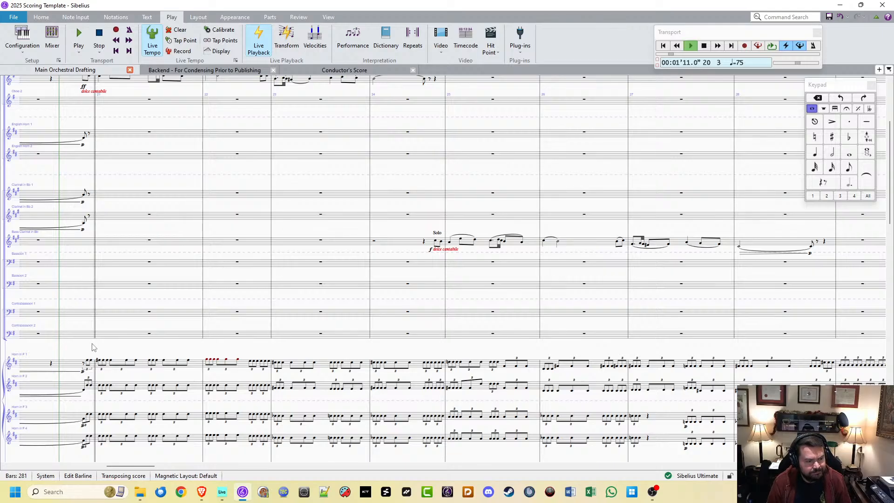
key("space")
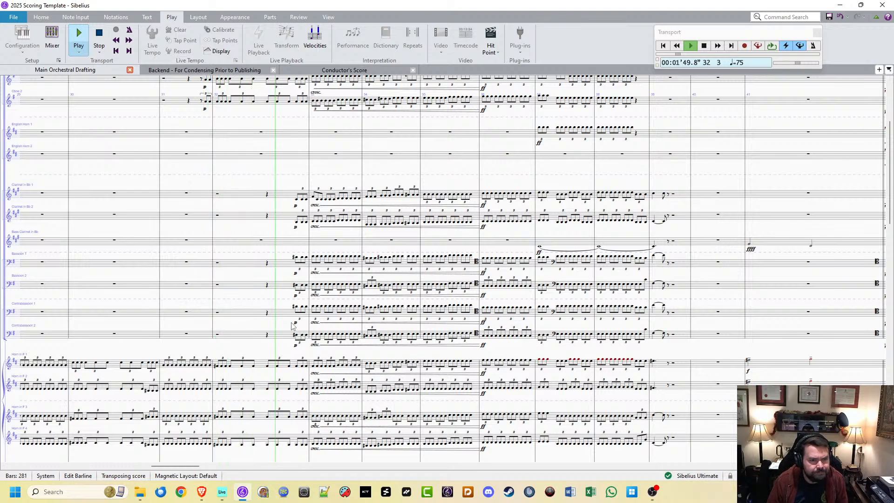
key("space")
key("space")
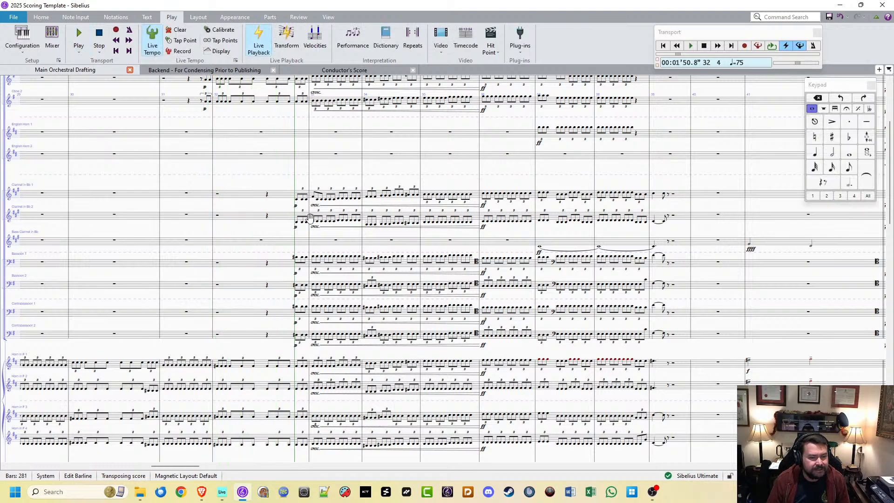
Step: Select bar 33 from the first horn down to the tuba, play from there, and stop at bar 61
scroll(311, 217, "down", 3)
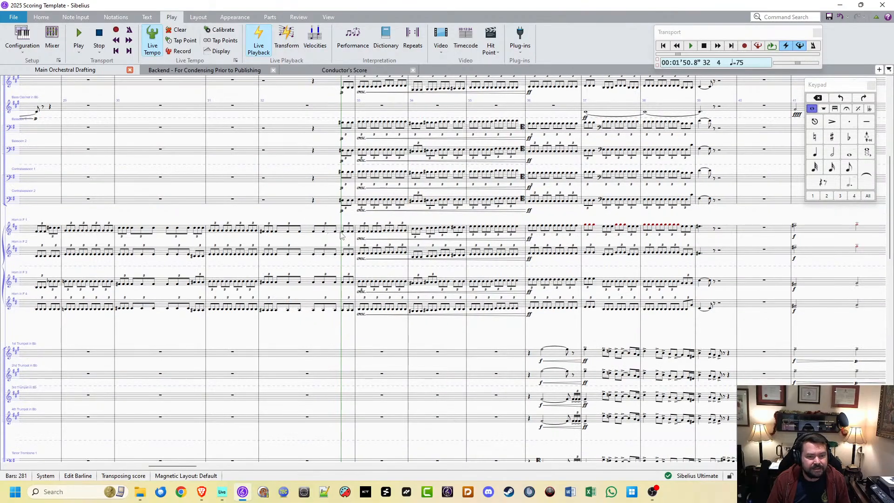
left_click(358, 231)
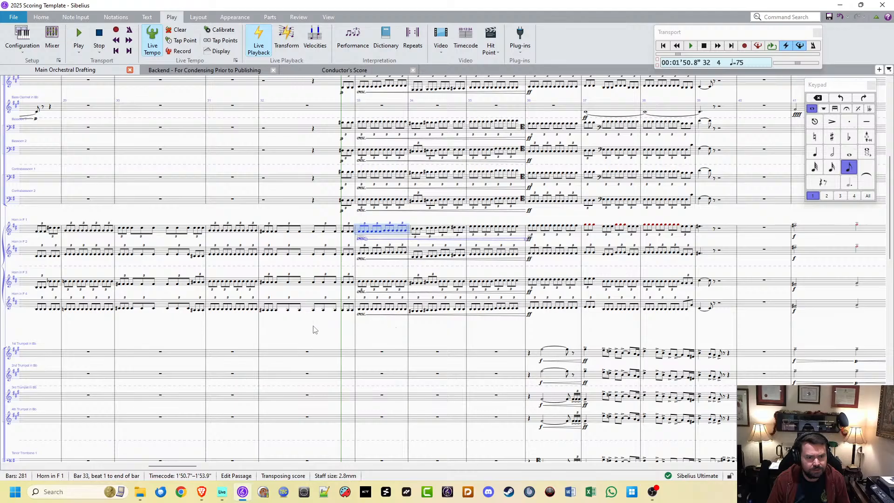
scroll(391, 342, "down", 2)
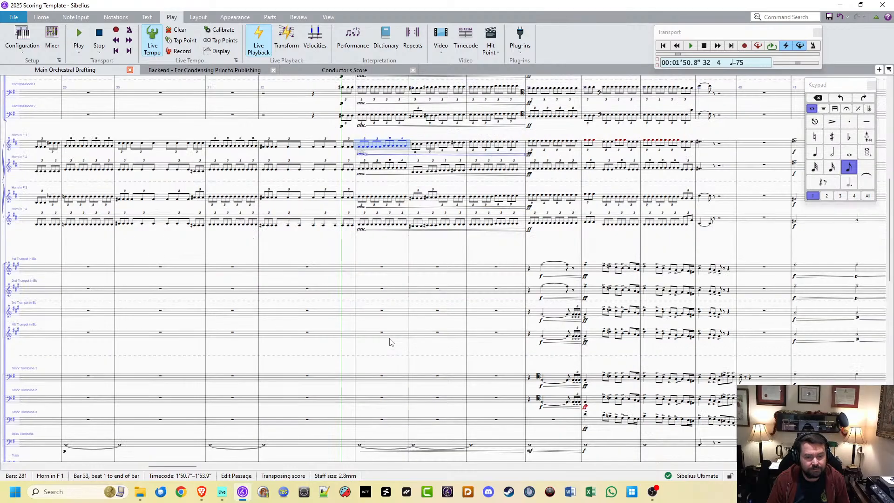
scroll(391, 342, "down", 2)
left_click(375, 384, "shift")
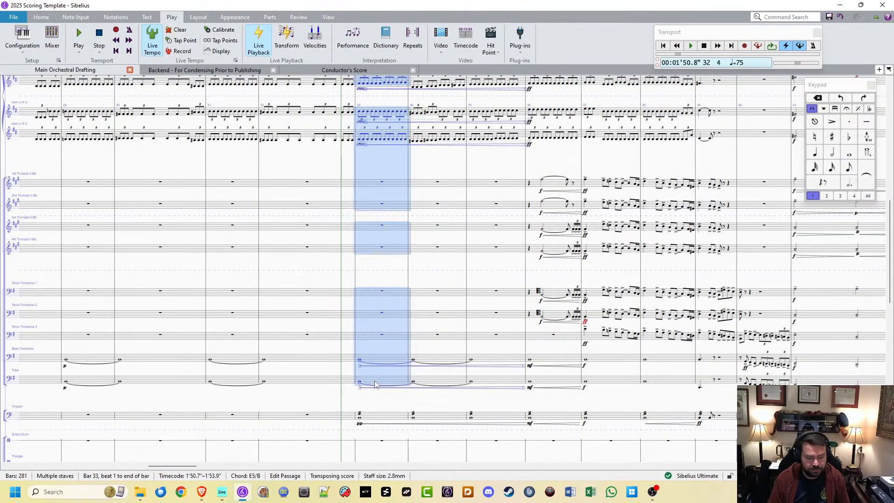
key("p")
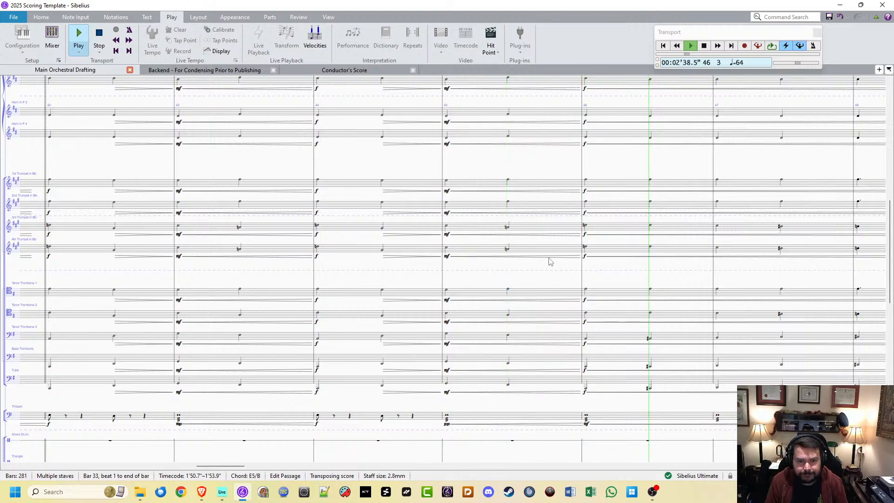
left_click_drag(528, 163, 141, 286)
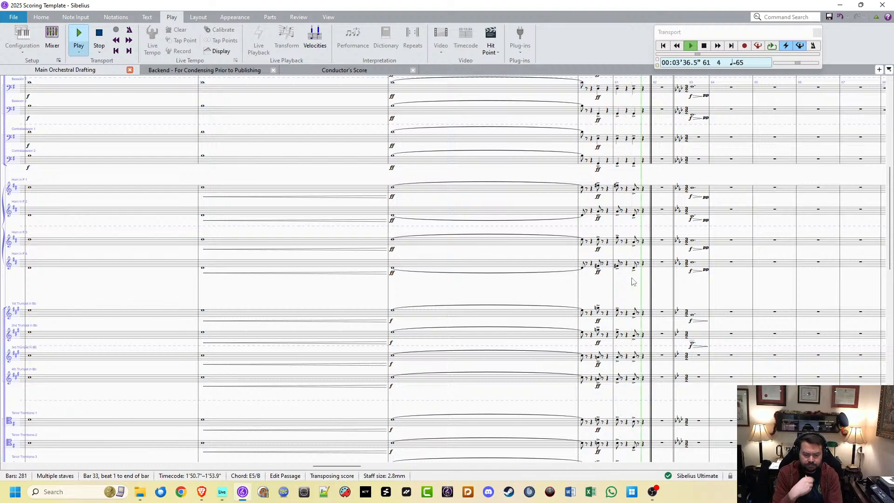
key("space")
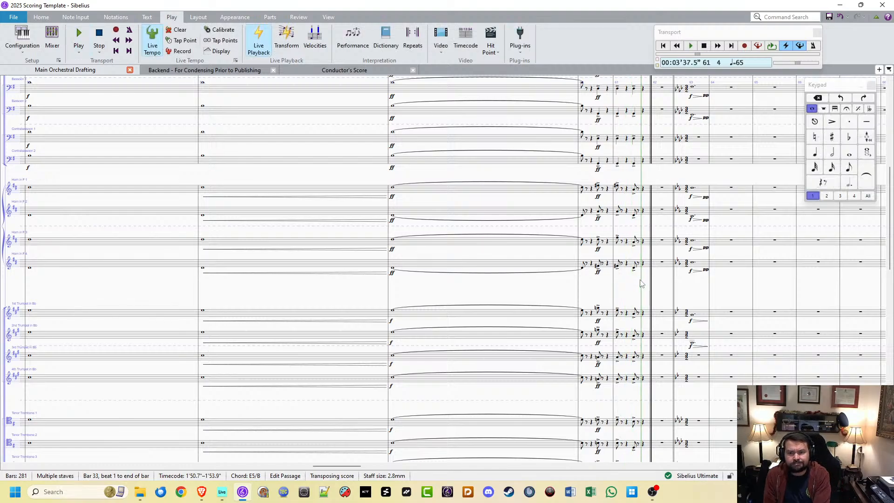
Step: Select bar 83 across the four horn staves, play the score from there, and stop at bar 103
left_click_drag(782, 289, 199, 279)
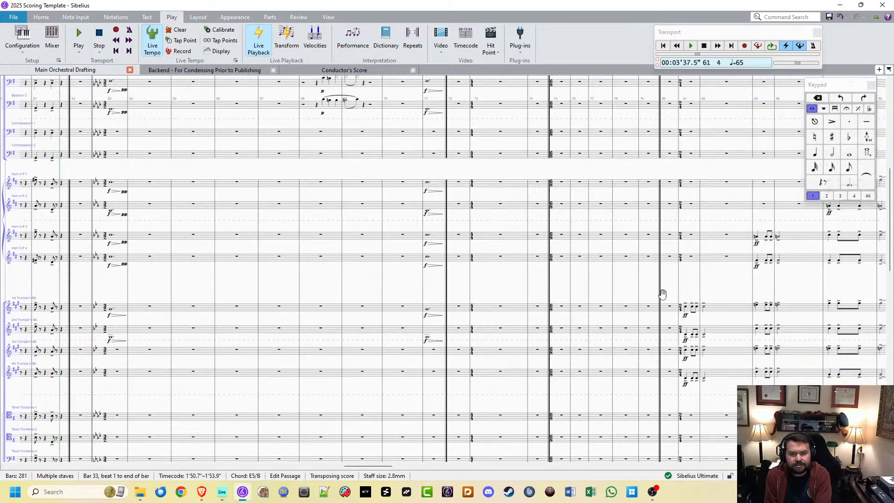
left_click_drag(662, 294, 489, 325)
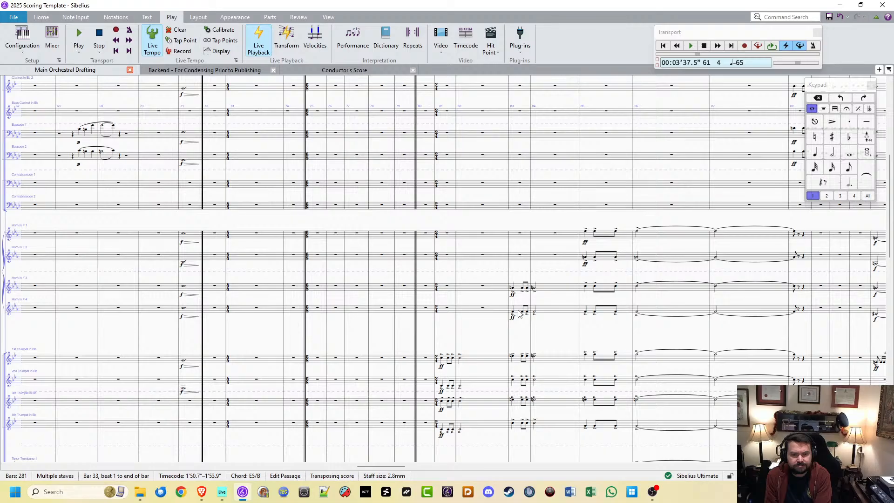
left_click(519, 314)
left_click(523, 241, "shift")
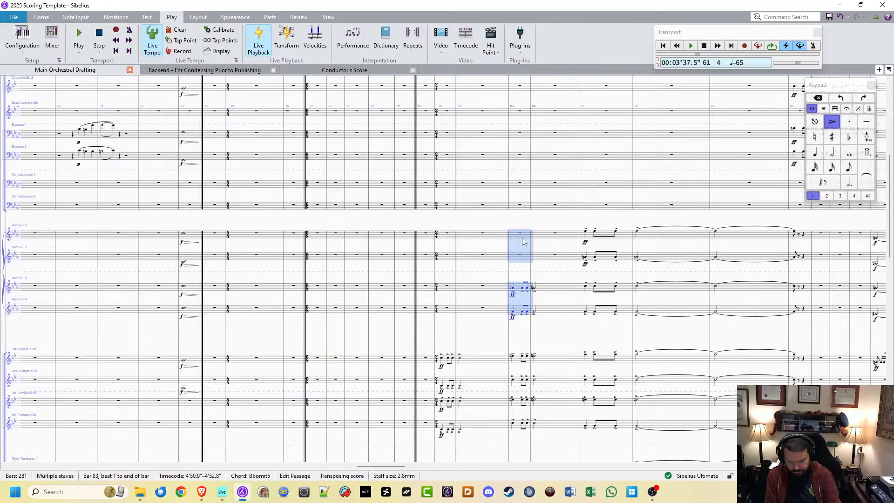
key("space")
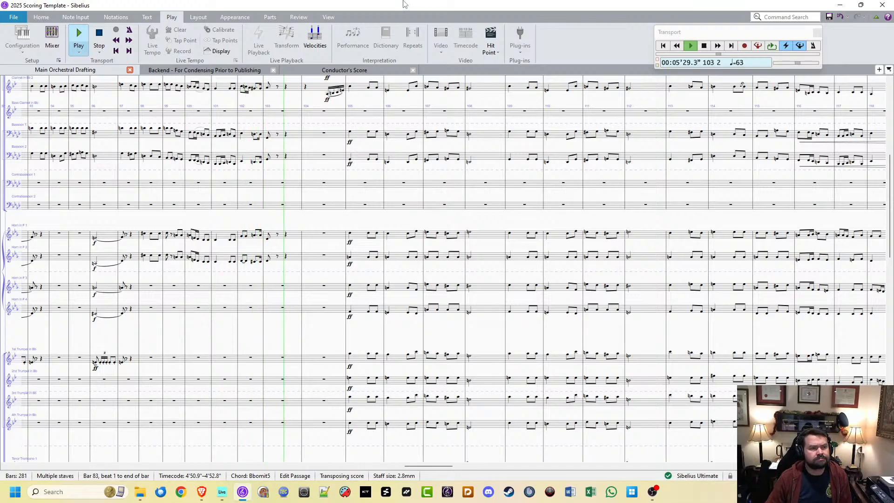
key("space")
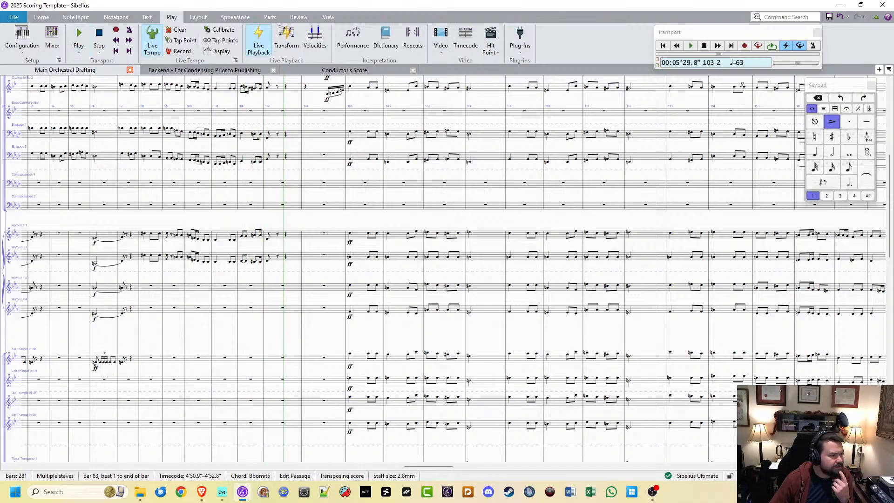
Step: Replay the score from the selected bar 83 of the horns and stop at bar 105
key("alt+Tab")
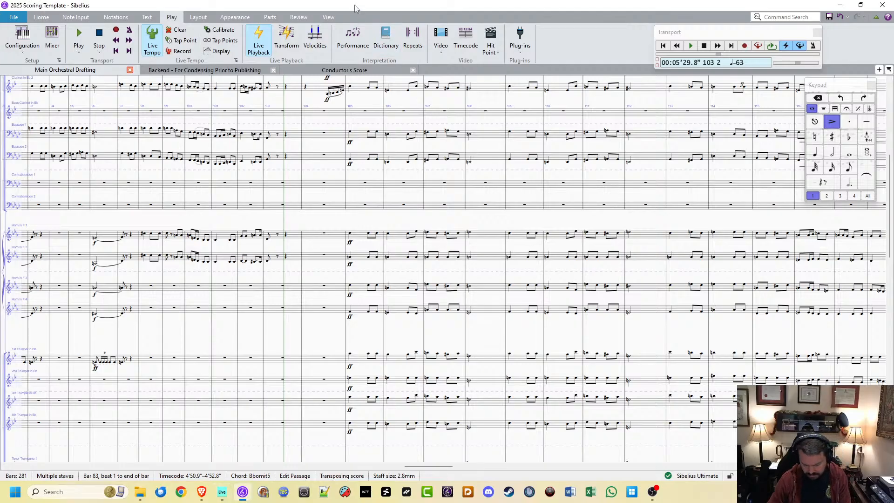
key("p")
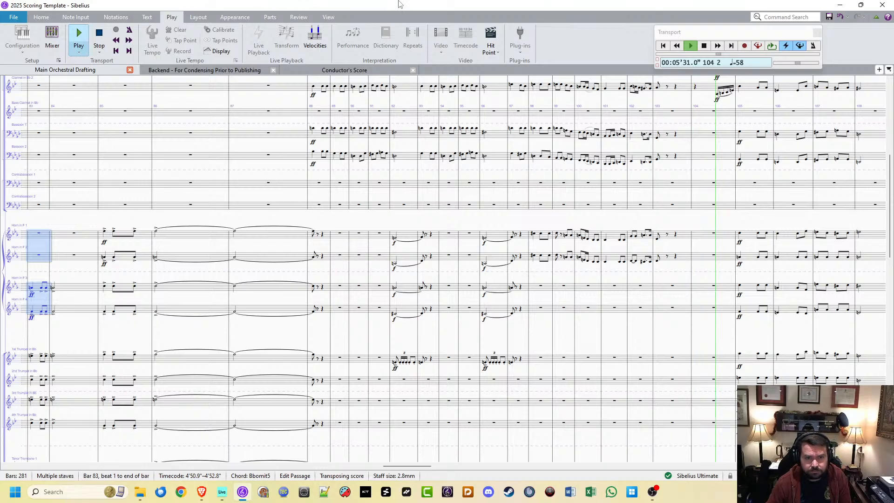
key("space")
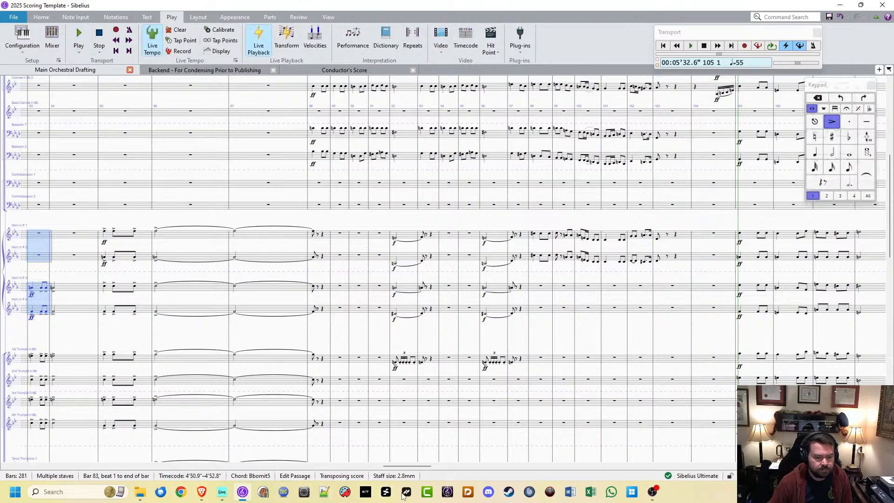
Step: Select the barline before bar 14, play the score from there, and stop at bar 21
left_click_drag(408, 467, 112, 473)
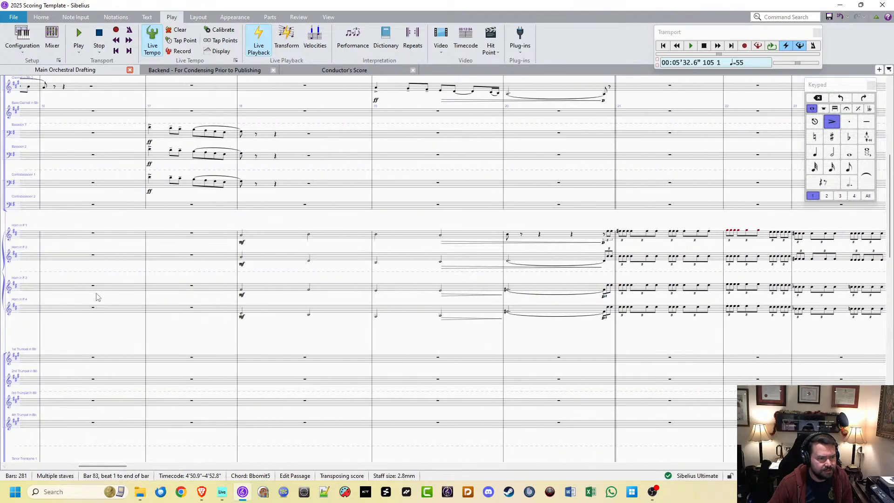
left_click(146, 276)
scroll(160, 286, "left", 5)
scroll(161, 286, "up", 1)
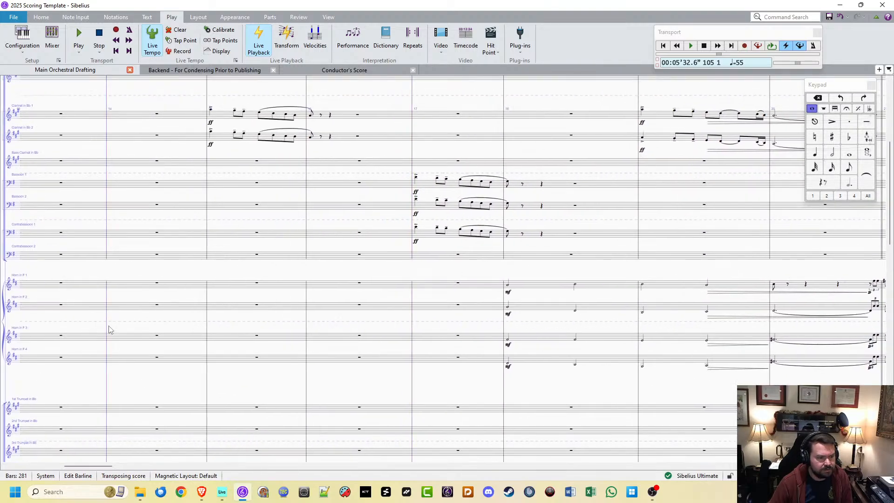
key("p")
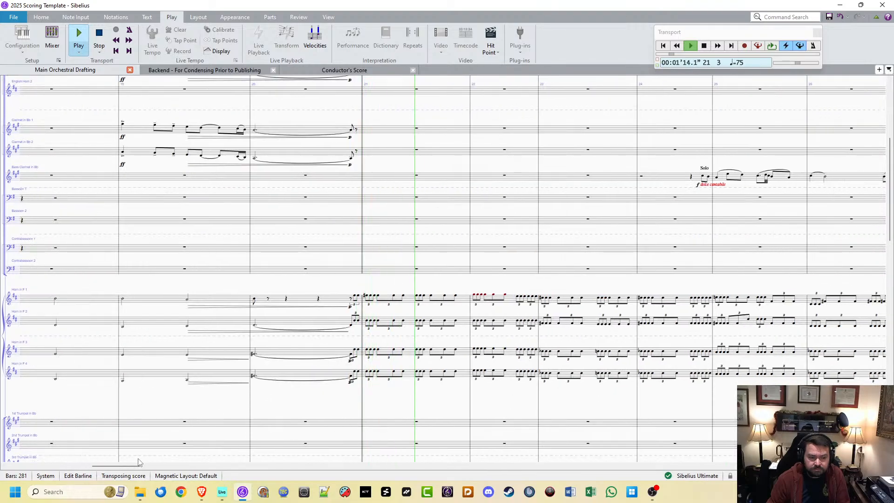
key("space")
Step: Select the barline at the end of bar 136, play the score from there, and stop at bar 159
left_click(459, 464)
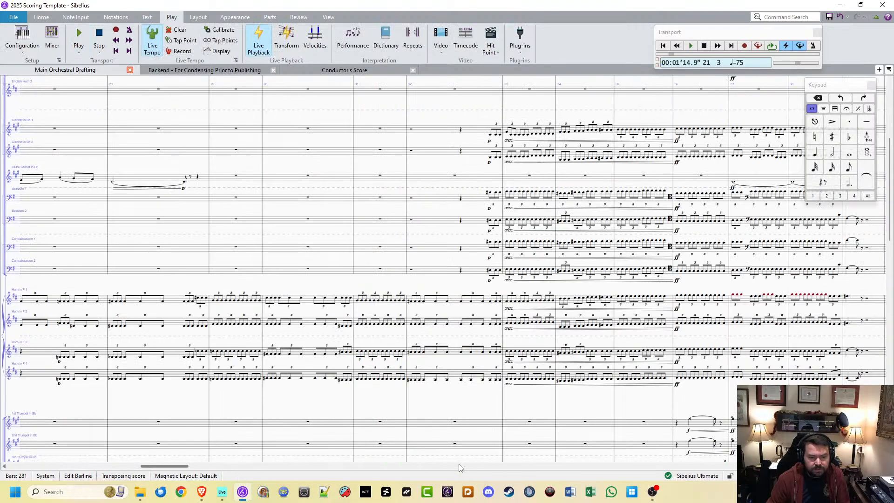
left_click(459, 464)
left_click(459, 465)
left_click(459, 465)
left_click(459, 464)
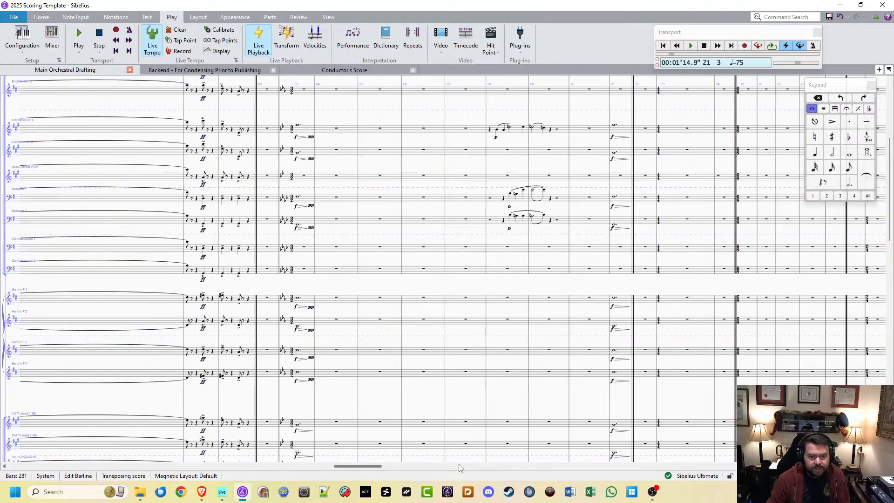
left_click(459, 465)
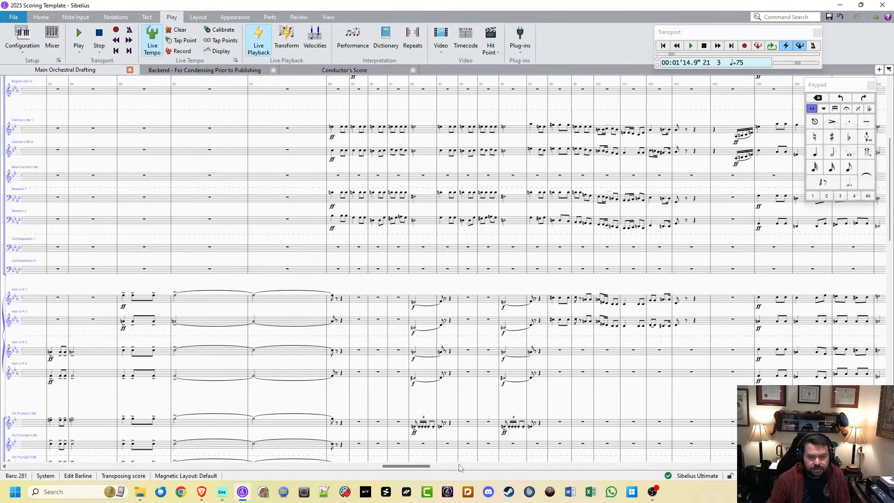
scroll(487, 396, "right", 10)
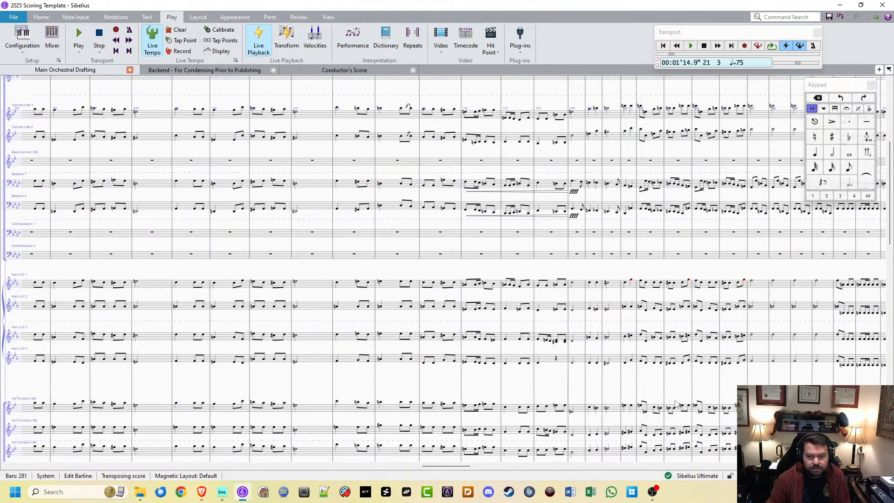
scroll(635, 379, "right", 15)
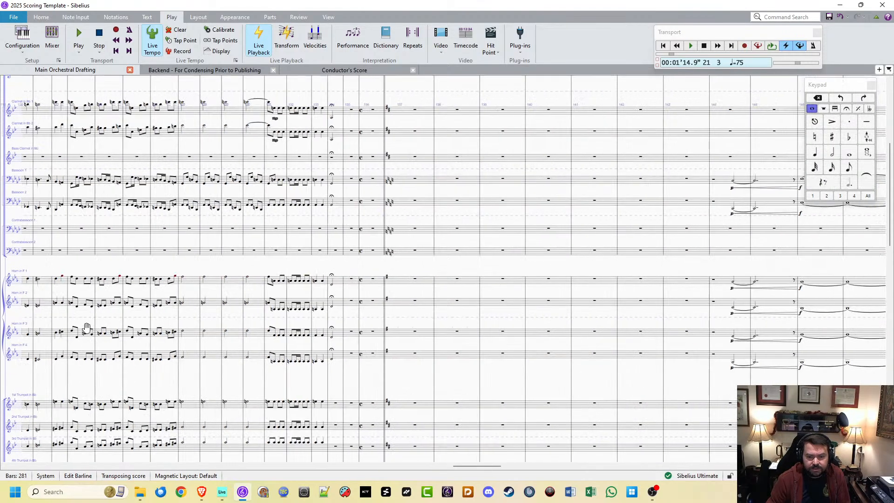
scroll(235, 195, "down", 3)
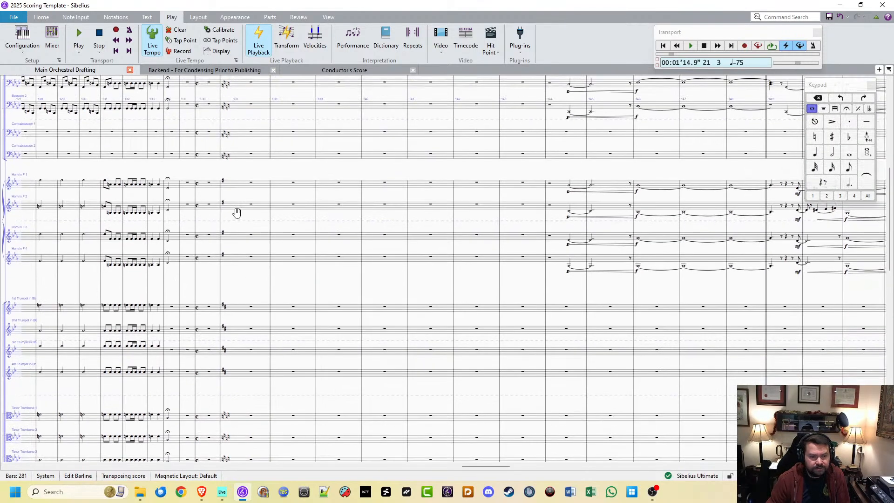
scroll(220, 264, "up", 2)
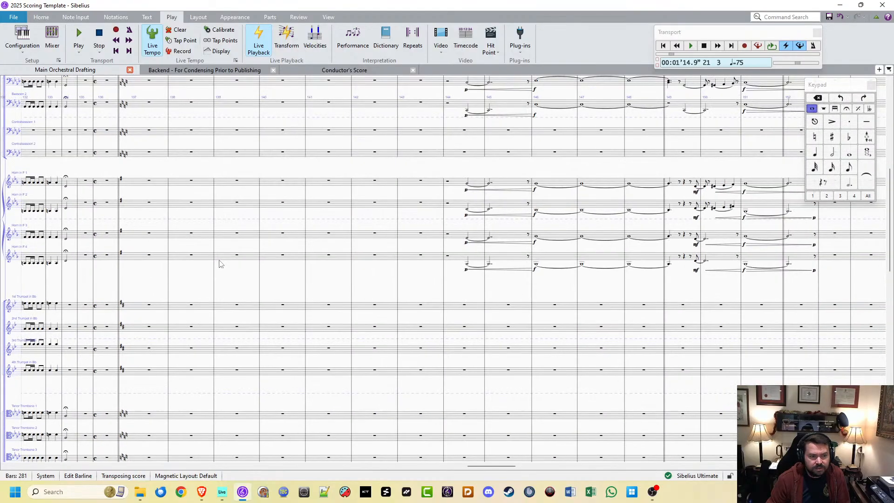
left_click(120, 275)
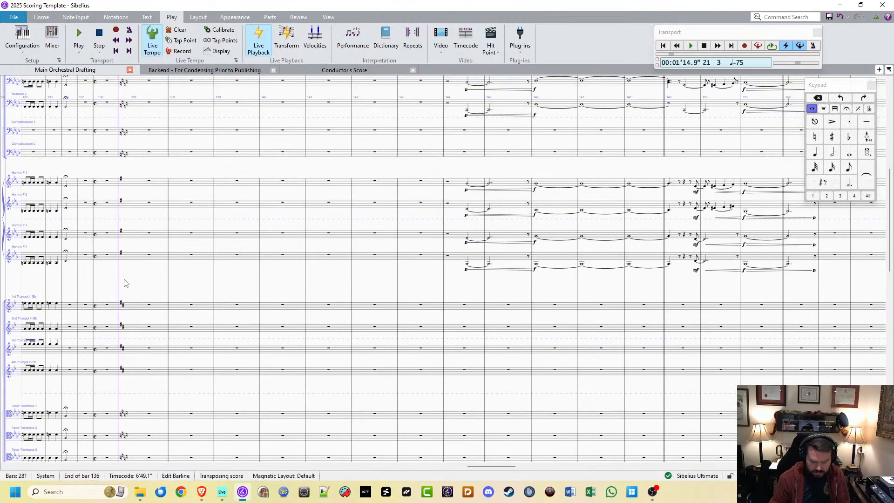
key("p")
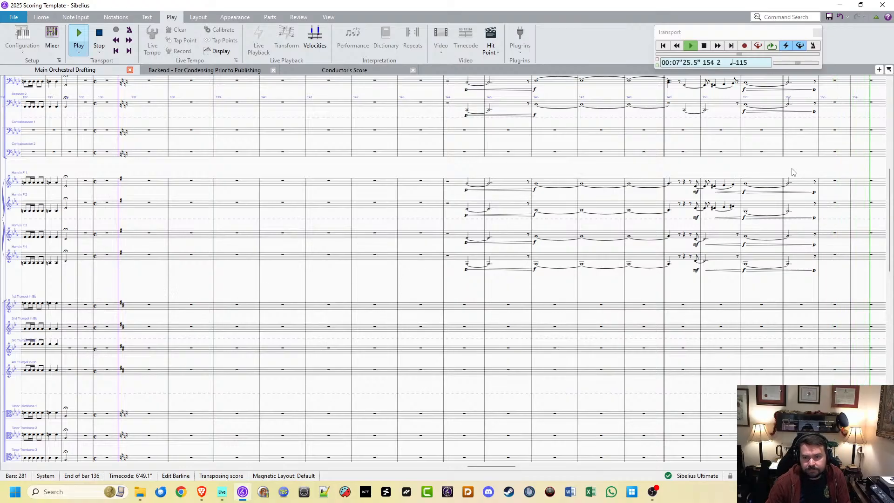
left_click_drag(607, 207, 462, 447)
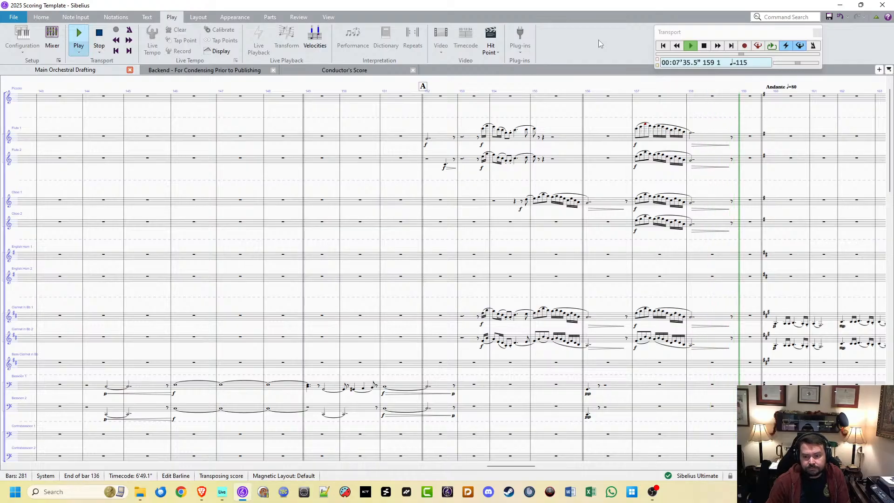
key("space")
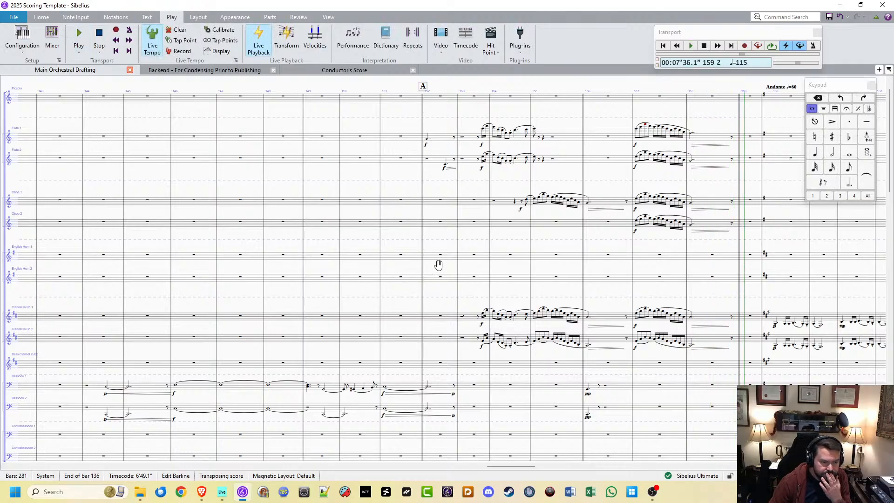
left_click_drag(439, 265, 491, 199)
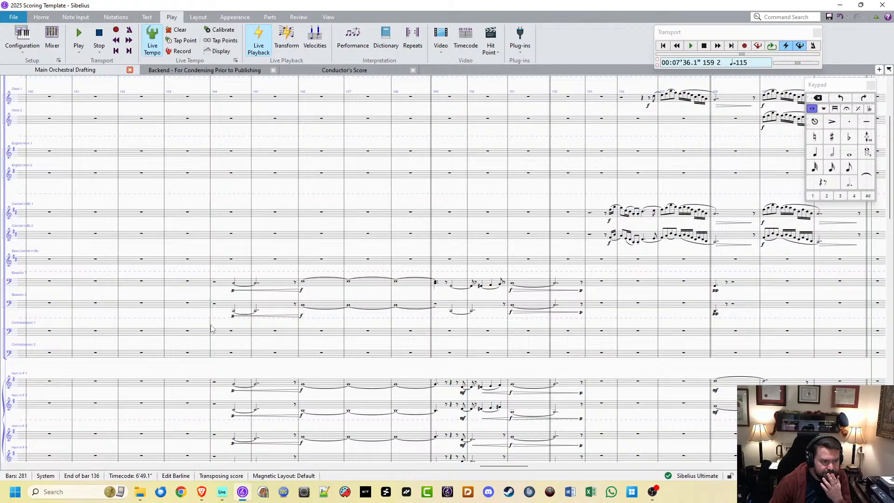
left_click_drag(57, 241, 76, 237)
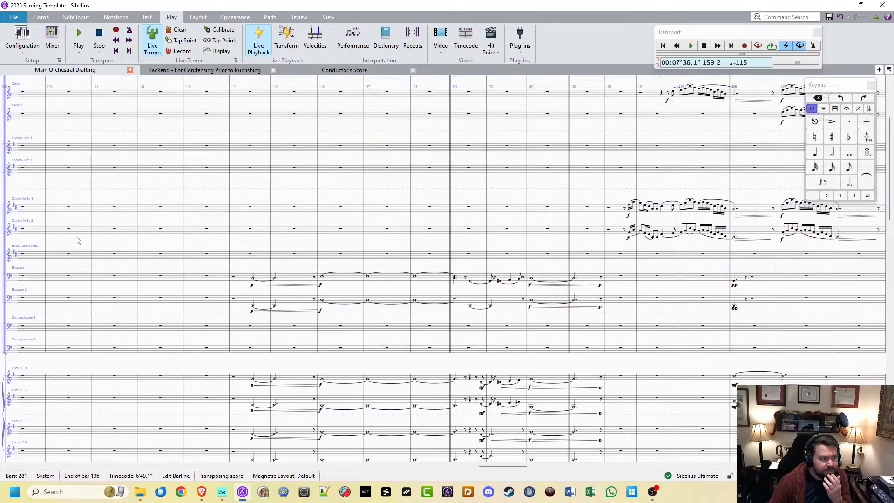
key("alt+Tab")
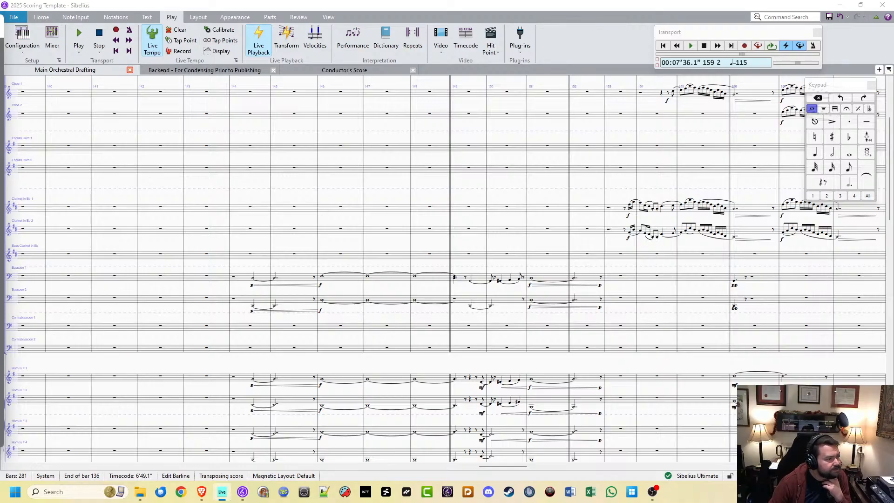
Step: Switch to Ableton Live, expand the VSTs and BClar/Bsn groups, and set the V.Bsn 2 track volume to -2 dB
left_click_drag(0, 24, 478, 44)
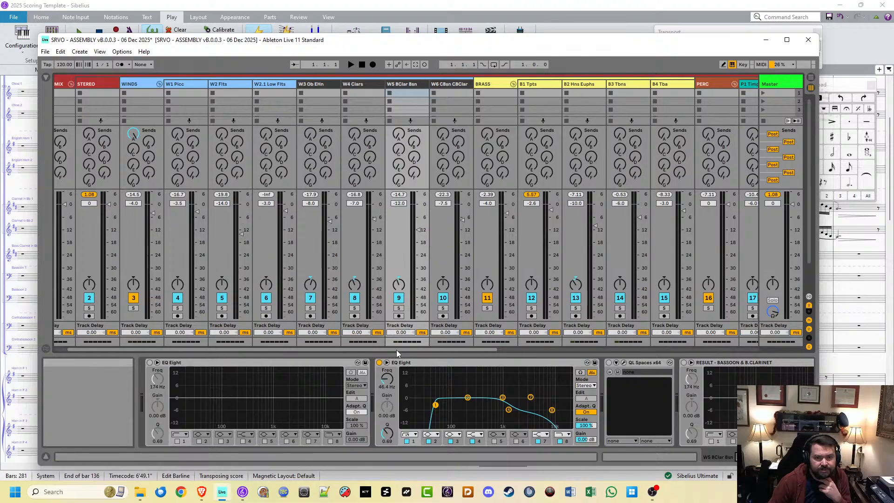
left_click_drag(396, 350, 661, 351)
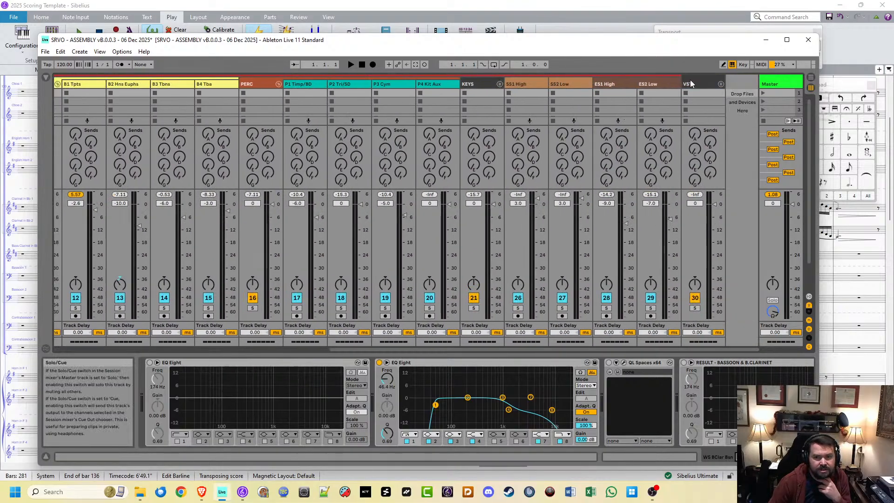
left_click(721, 85)
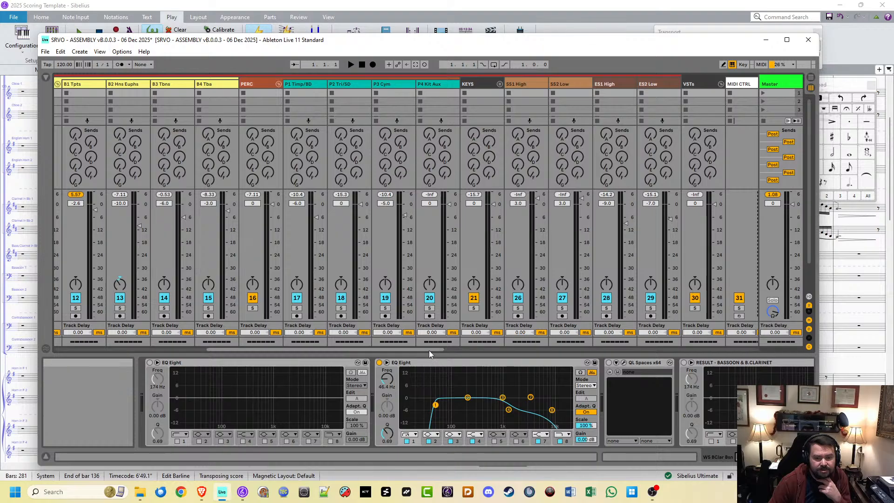
left_click_drag(429, 353, 701, 328)
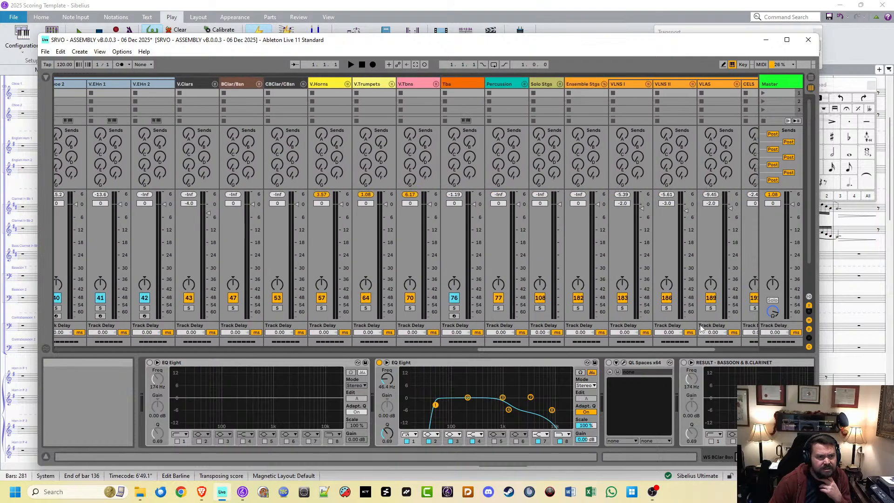
left_click(259, 84)
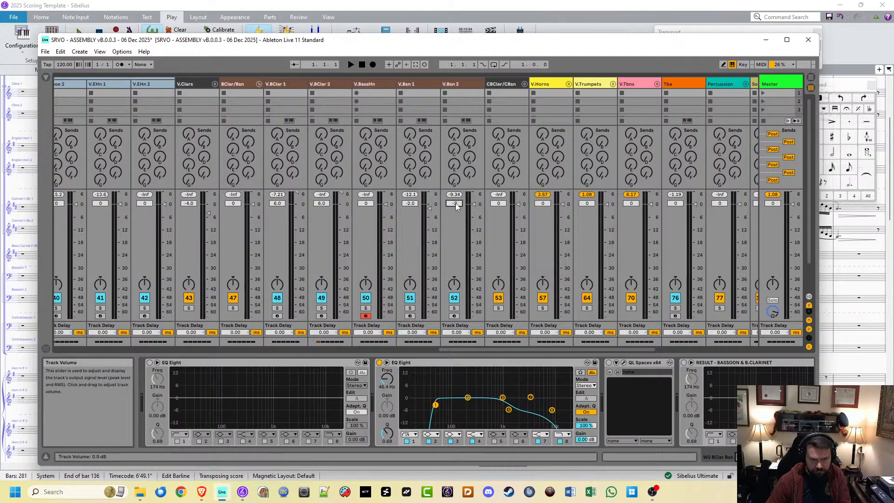
key("Return")
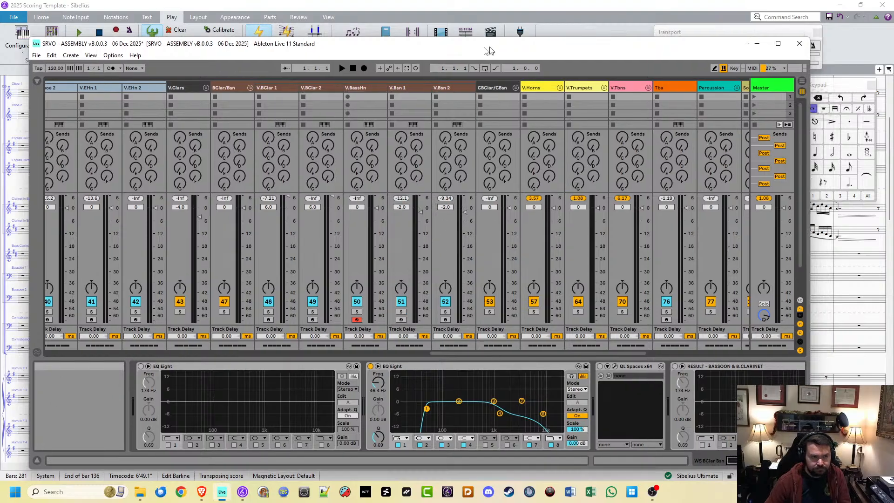
Step: Return to Sibelius, select the barline before bar 142, play the score from there, and stop at bar 154
key("alt+Tab")
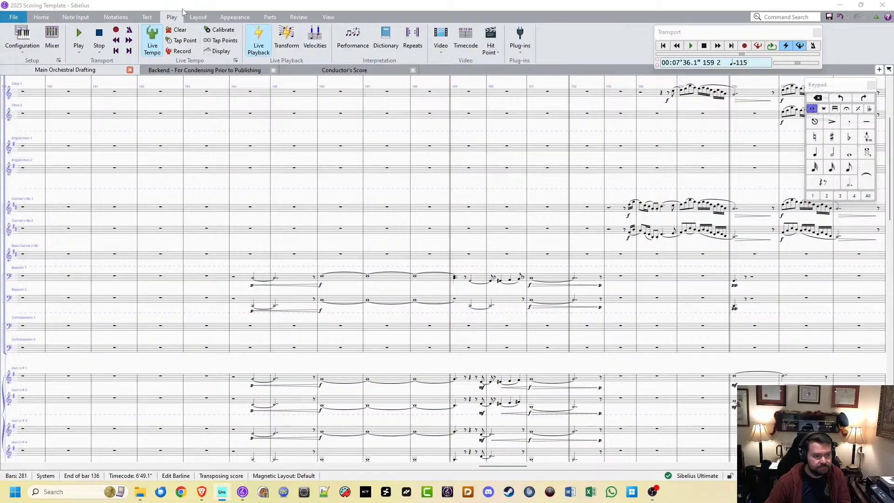
left_click(138, 320)
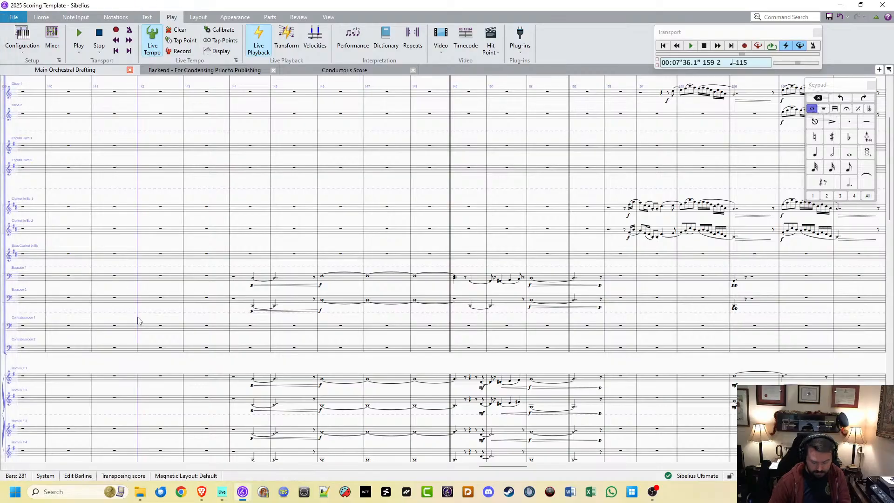
key("space")
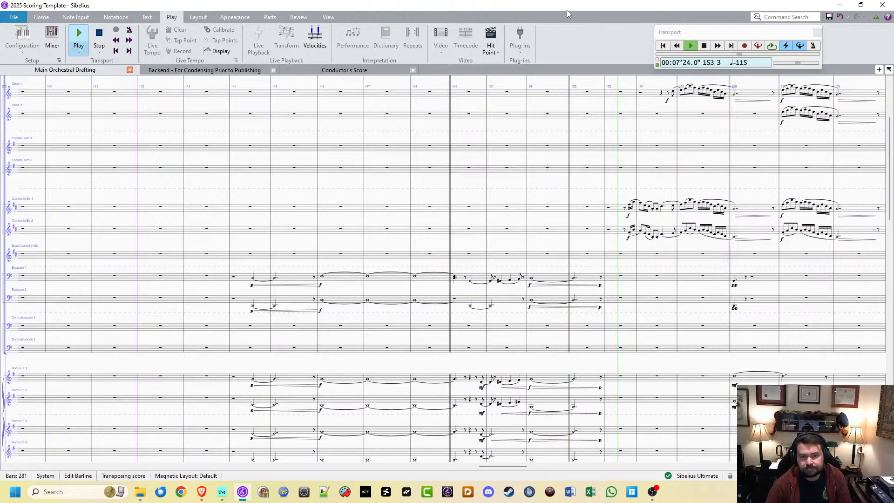
key("space")
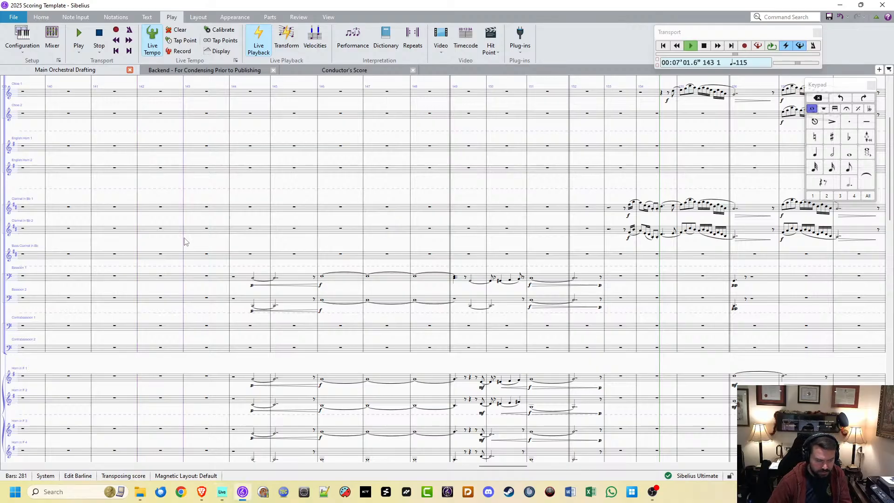
Step: Play the score from the barline before bar 143 and stop at bar 152
key("space")
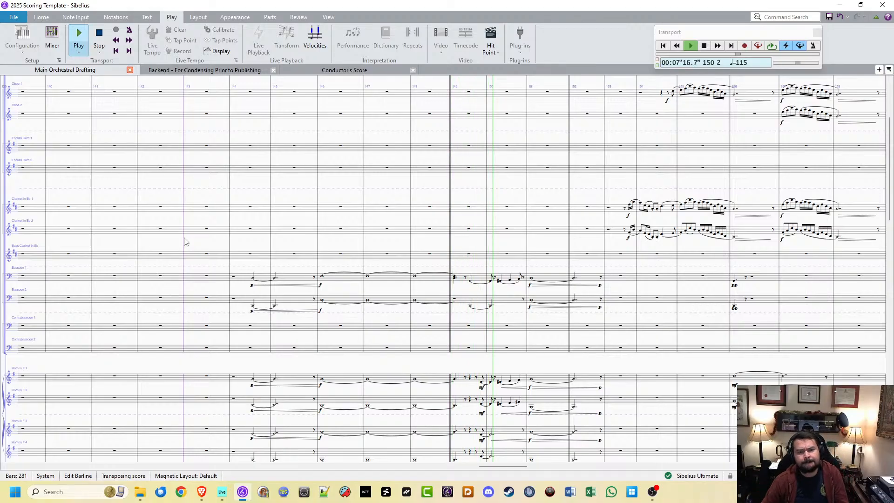
left_click(478, 245)
key("space")
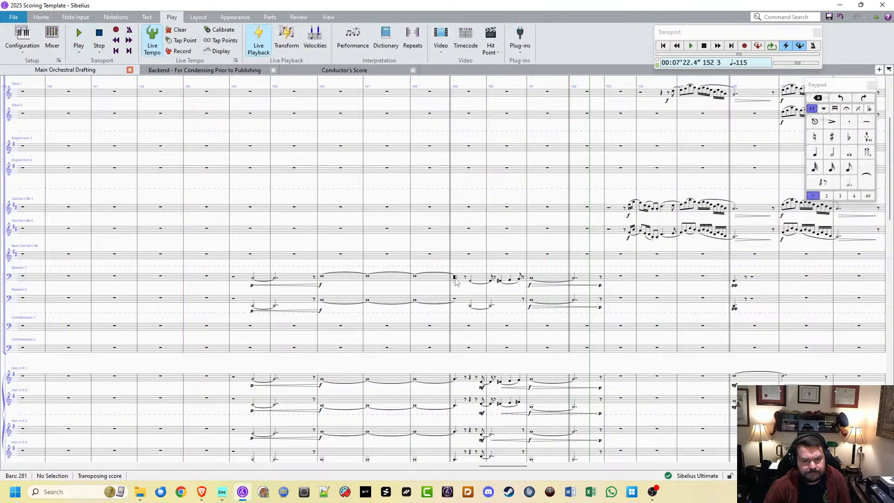
Step: Remove the C3 from the Bassoon 1 chord at bar 149, beat 1, and enter a dotted quarter note C there in Bassoon 2
left_click(455, 278)
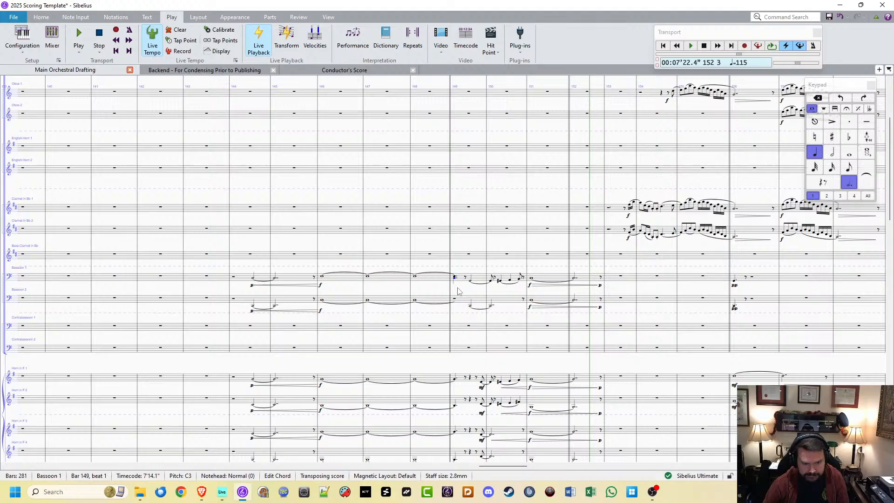
left_click(459, 291)
left_click(456, 302)
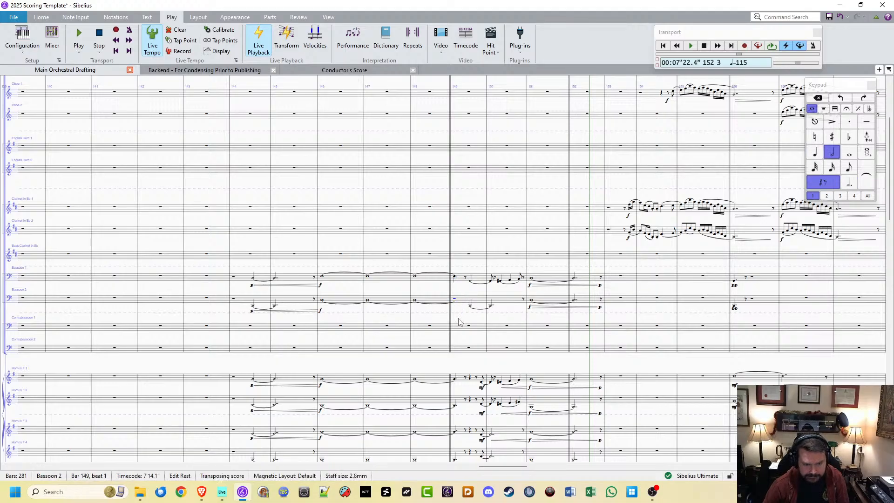
key("KP_4")
key("KP_Decimal")
key("c")
key("Escape")
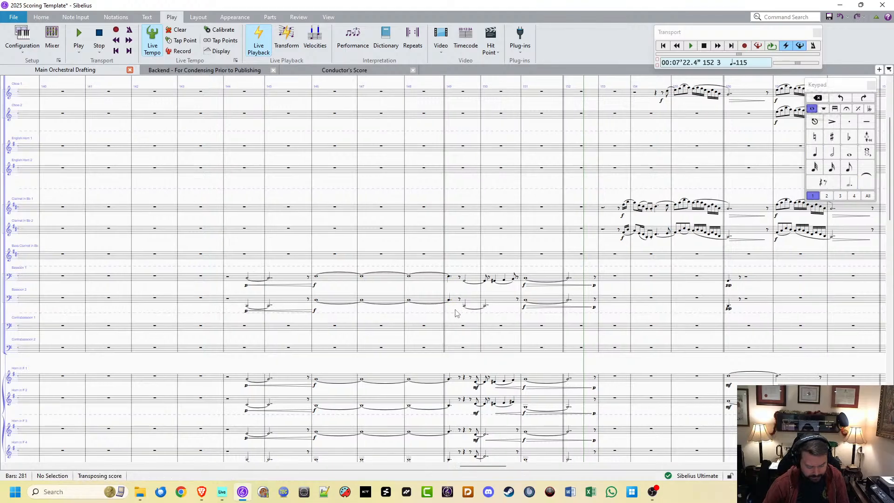
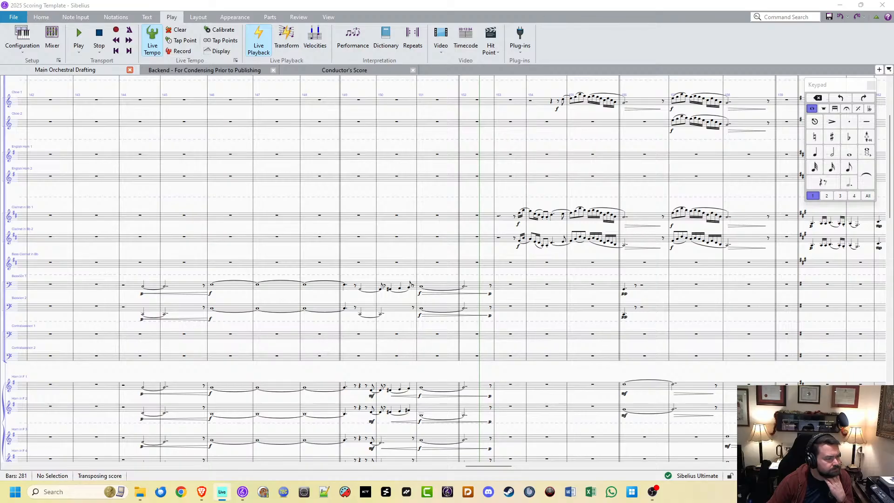
left_click(142, 4)
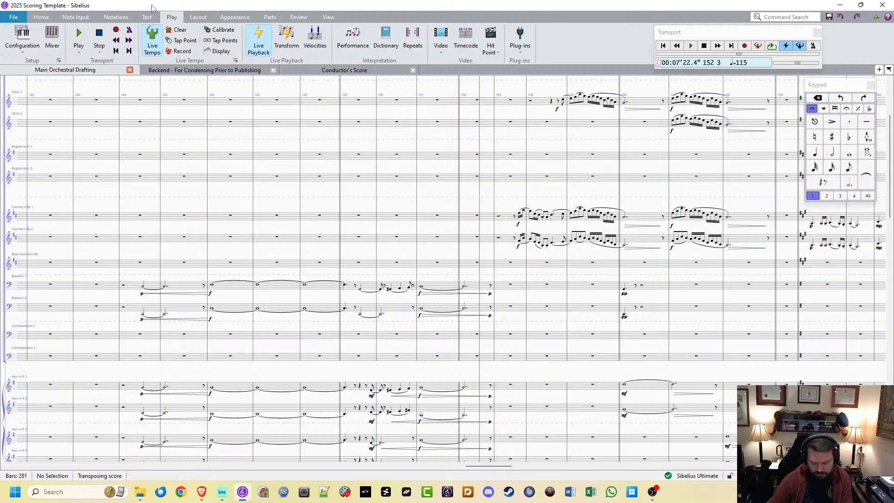
key("space")
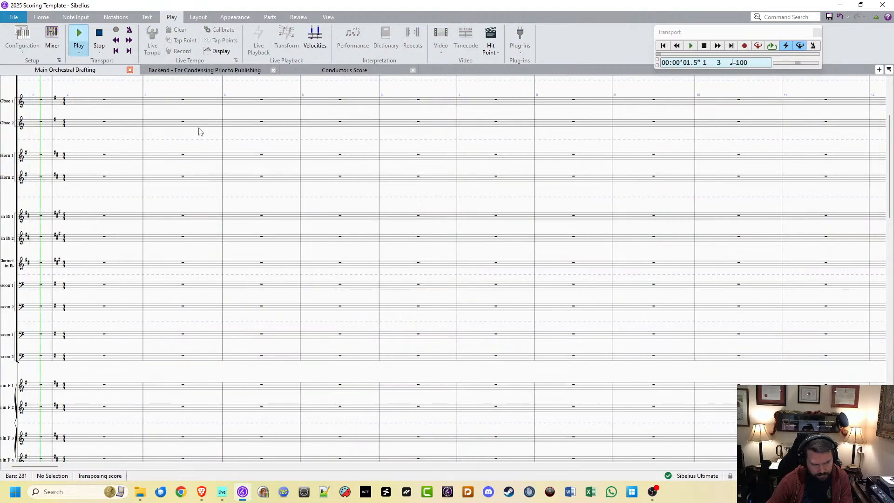
key("space")
Step: Select the barline before bar 14, play the score from there, and stop at bar 18
left_click_drag(383, 221, 54, 379)
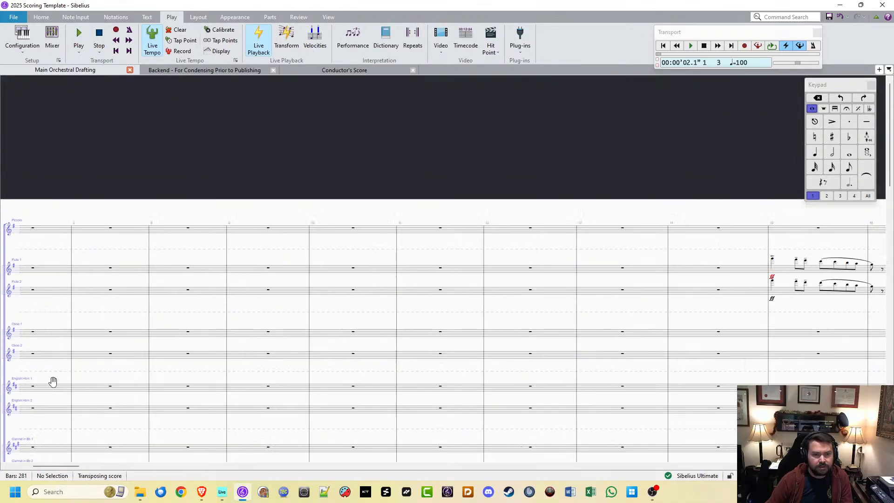
left_click(609, 283)
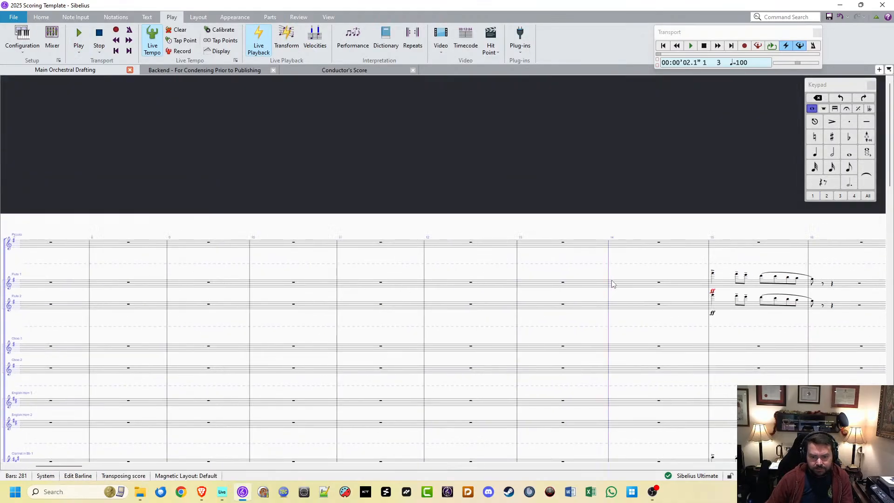
key("space")
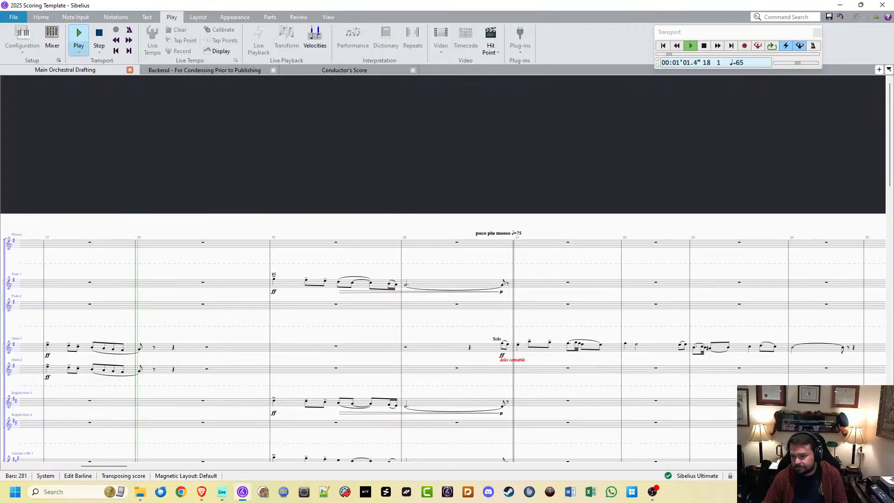
key("space")
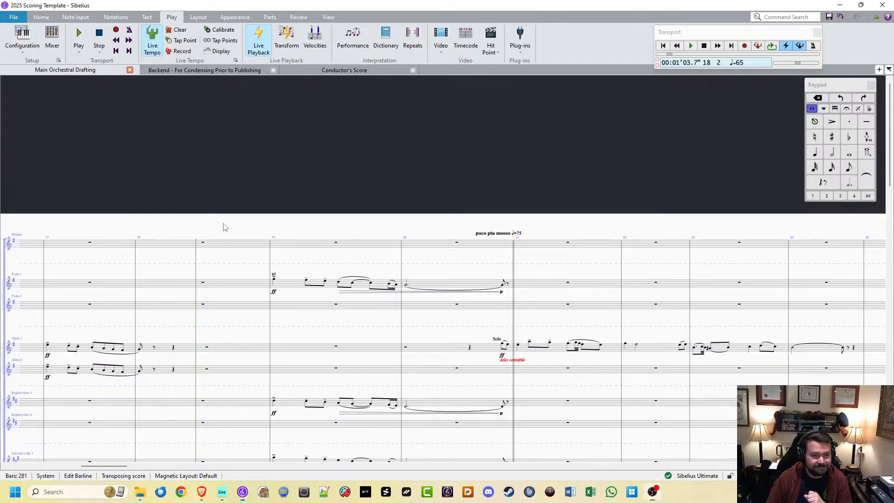
Step: Replay the score from the selected barline before bar 14 and stop at bar 16
scroll(223, 225, "left", 5)
scroll(497, 142, "down", 2)
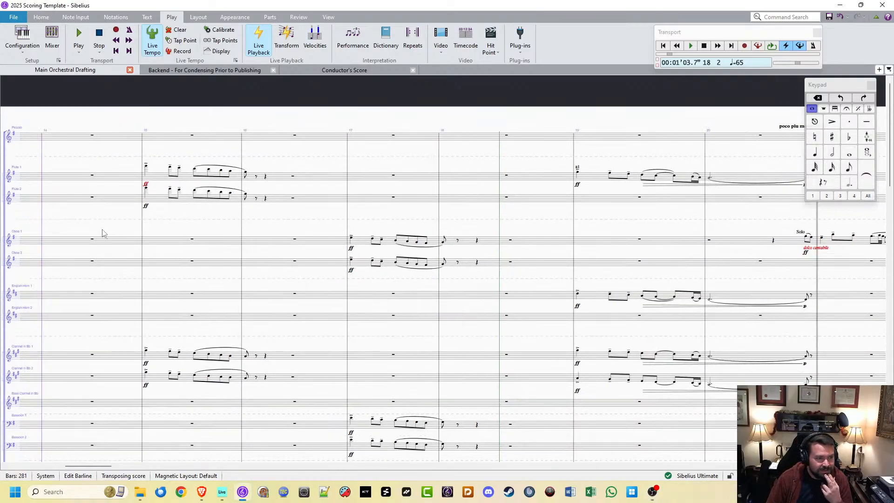
left_click_drag(104, 233, 354, 239)
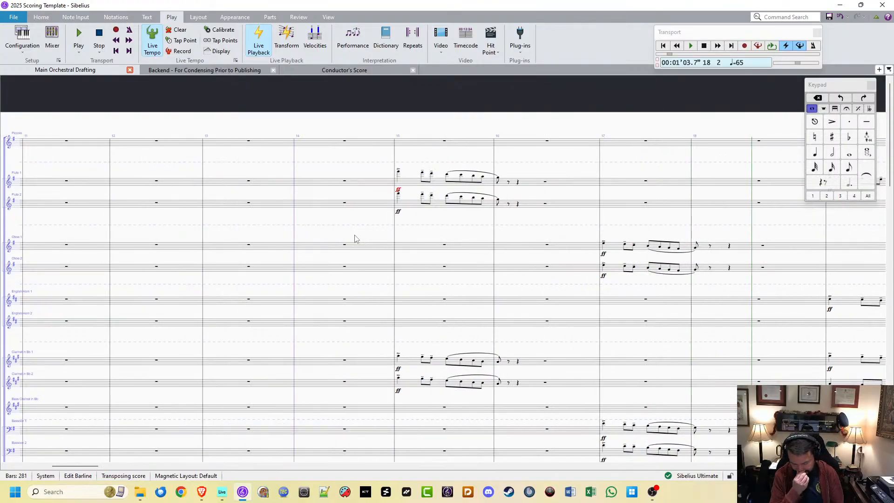
key("space")
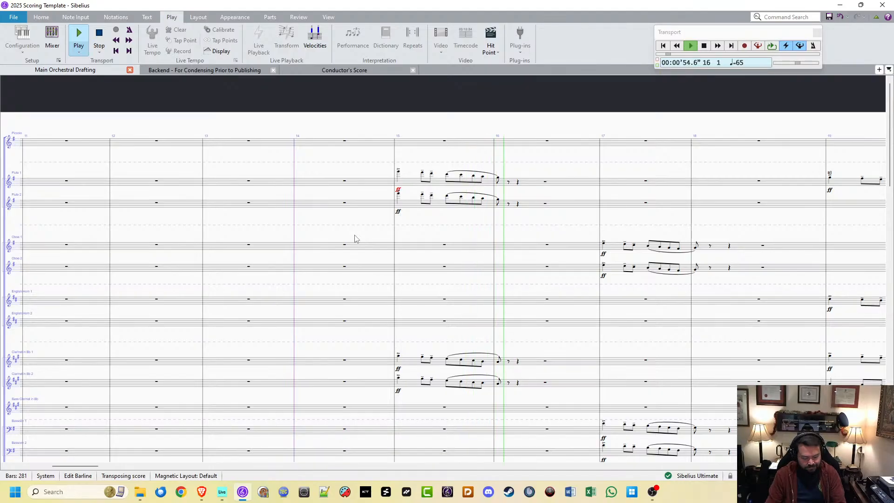
left_click(704, 46)
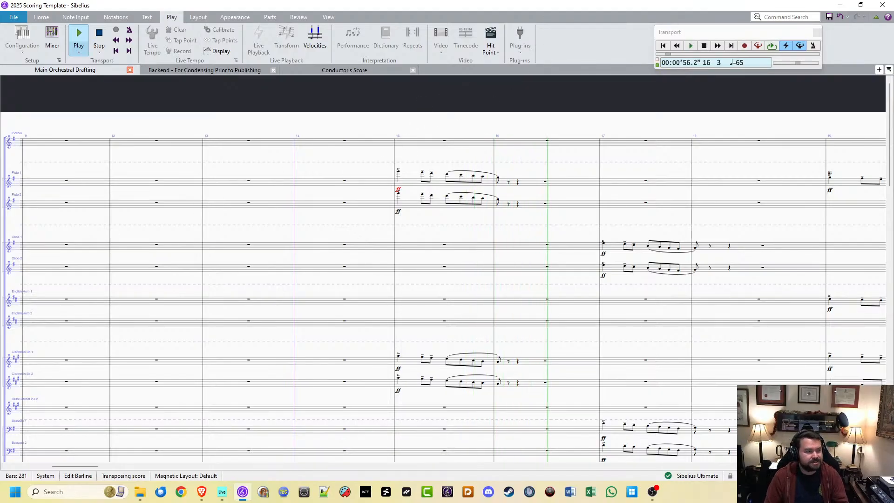
Step: Replay the score from bar 14 through bar 29, following the oboe and bass clarinet solos, and clear the selection
key("alt+Tab")
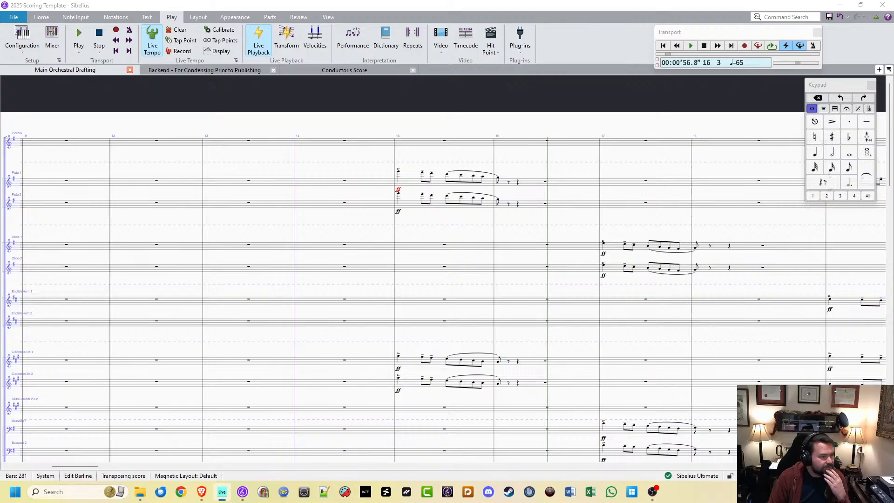
left_click(372, 7)
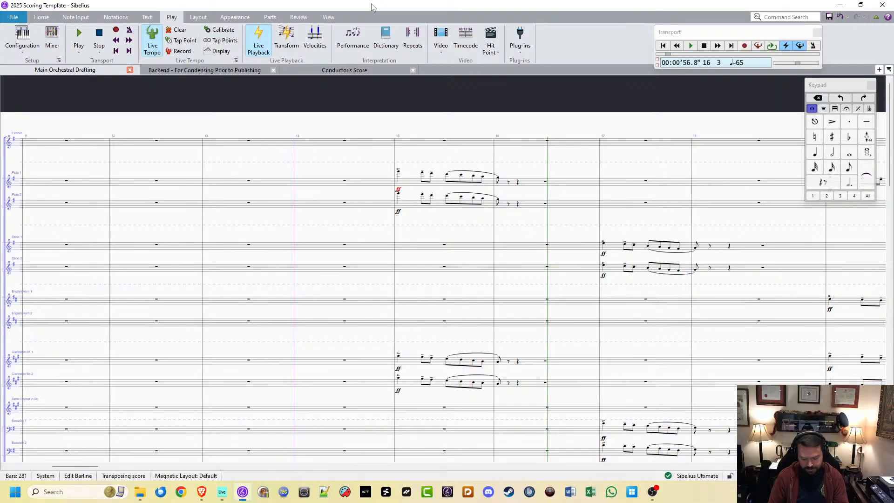
key("space")
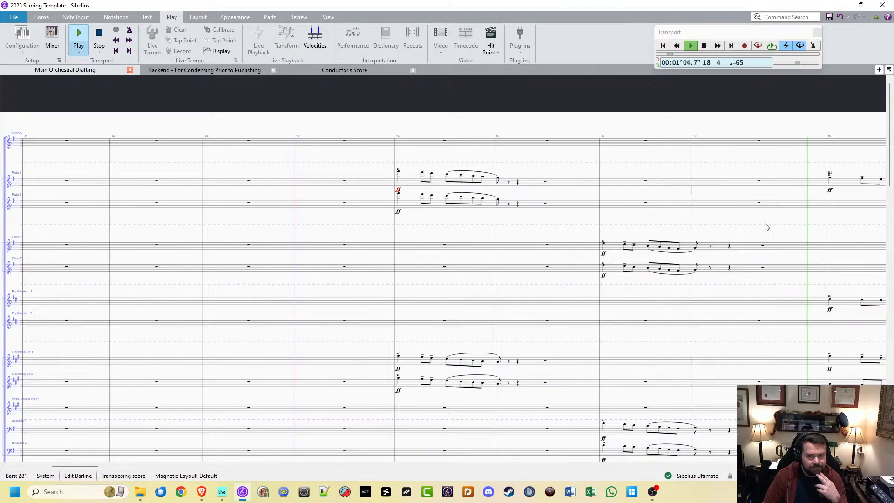
left_click_drag(754, 223, 572, 177)
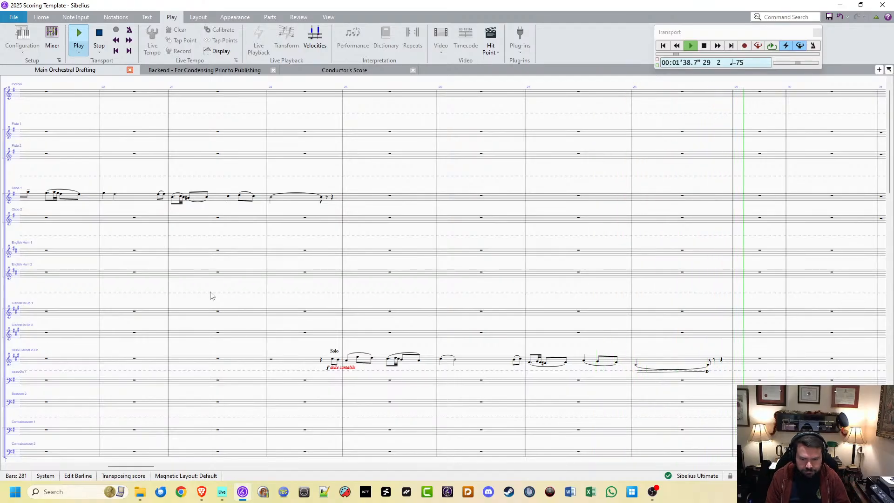
key("Escape")
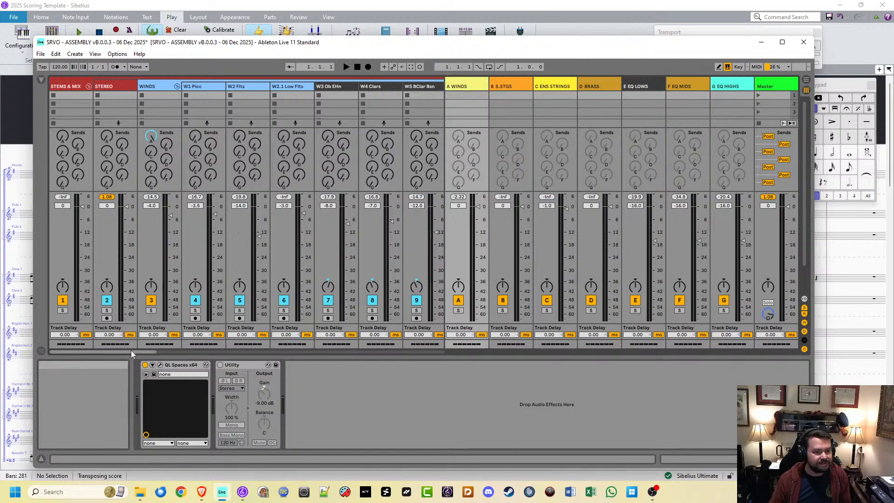
Step: In Ableton Live, hide the return tracks, expand the Flutes group, examine the Flutes A device chain, and show the return tracks again
left_click_drag(131, 350, 380, 337)
left_click(803, 313)
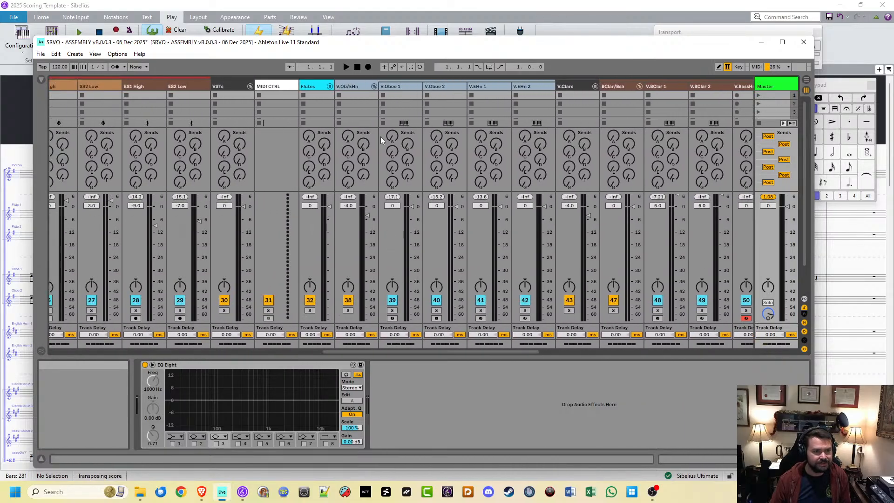
left_click(330, 86)
left_click(394, 87)
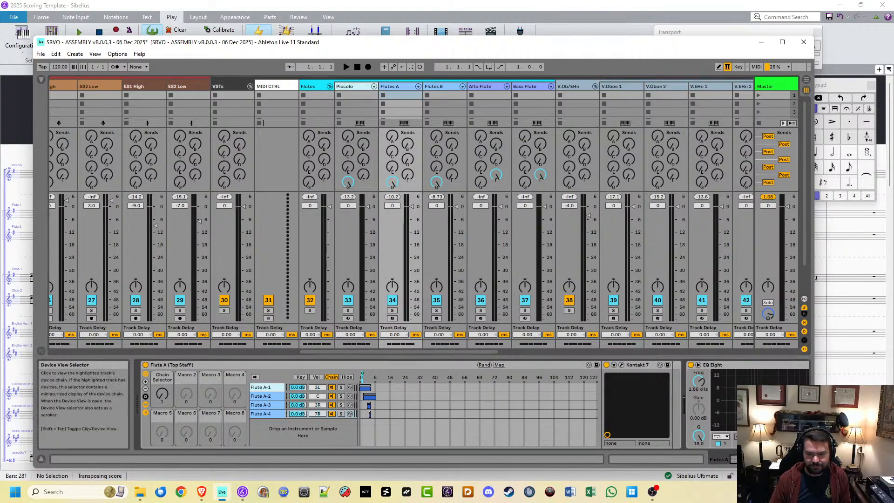
scroll(465, 405, "right", 3)
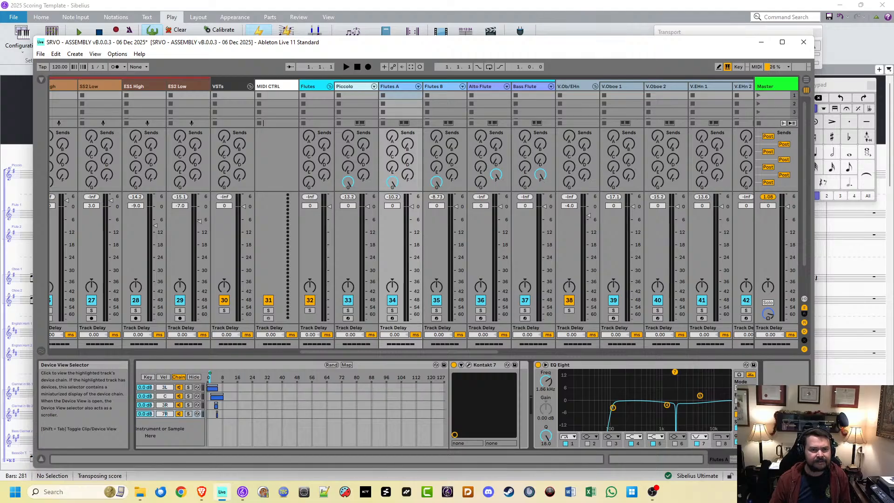
left_click(804, 315)
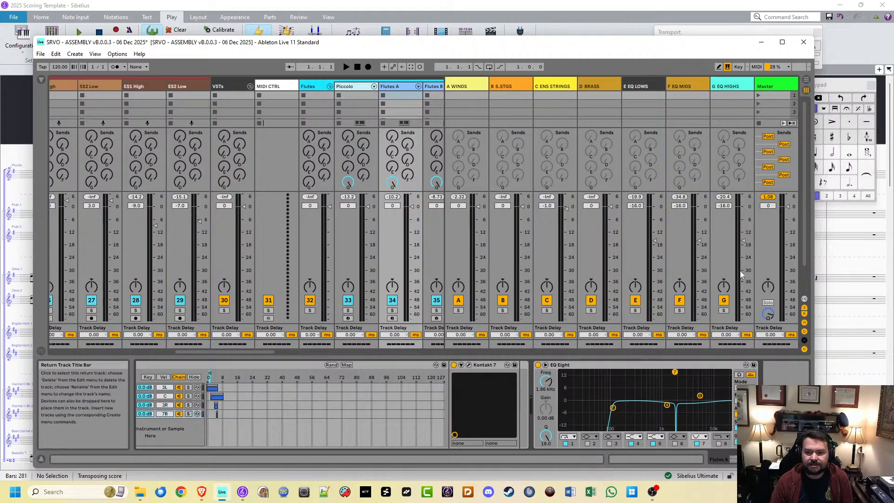
Step: Deactivate the G EQ HIGHS return track and switch back to the Sibelius score
left_click(724, 300)
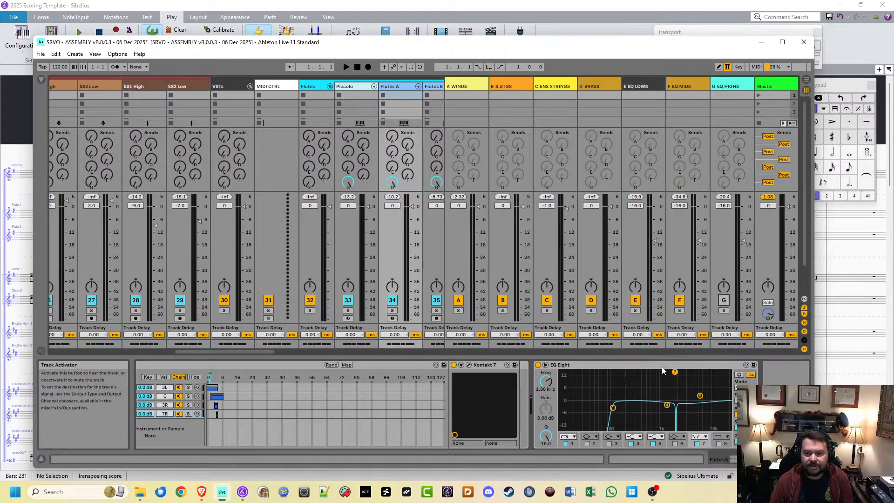
left_click(760, 43)
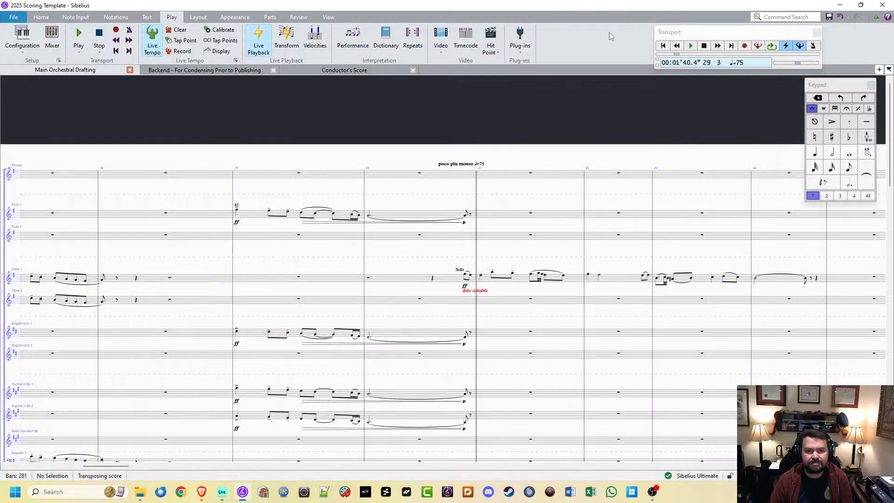
Step: Select the barline before bar 14, play the score from there, and stop at bar 25
key("space")
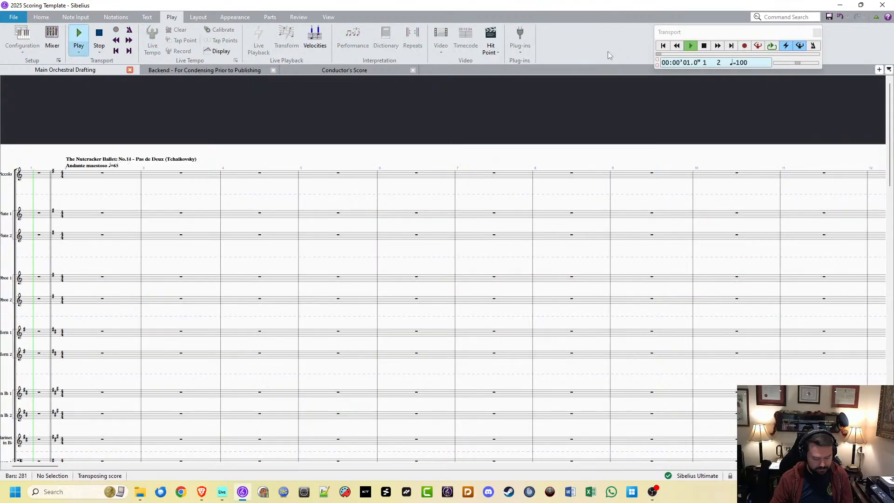
key("space")
left_click_drag(733, 192, 100, 181)
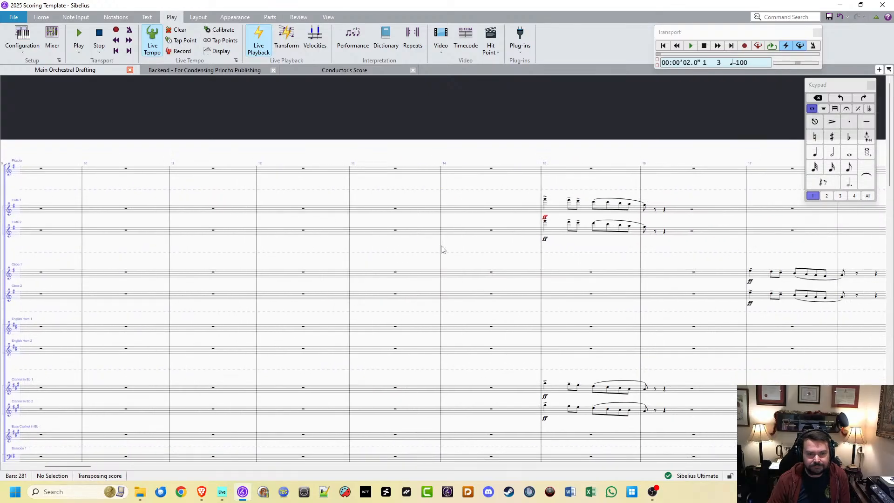
left_click(441, 264)
key("space")
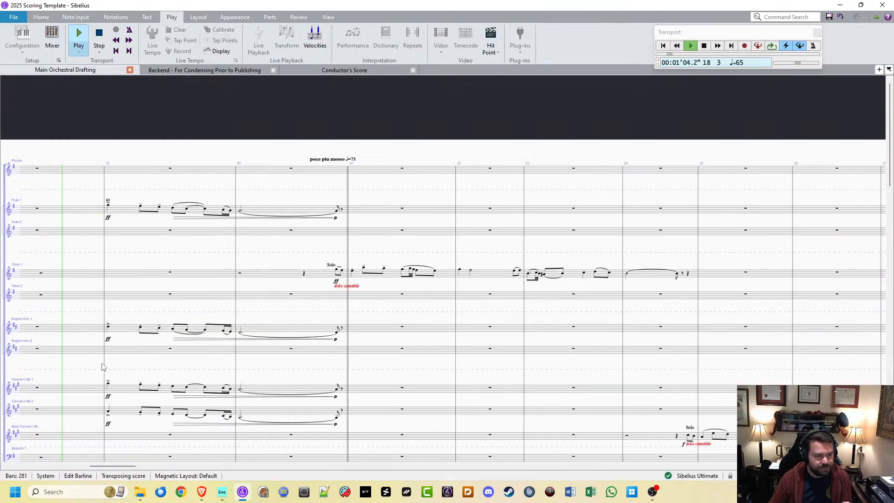
left_click_drag(184, 280, 516, 258)
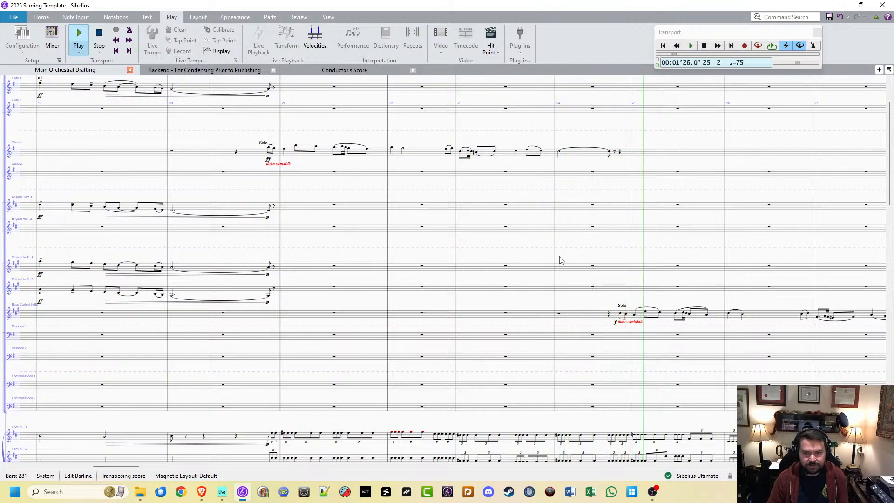
key("space")
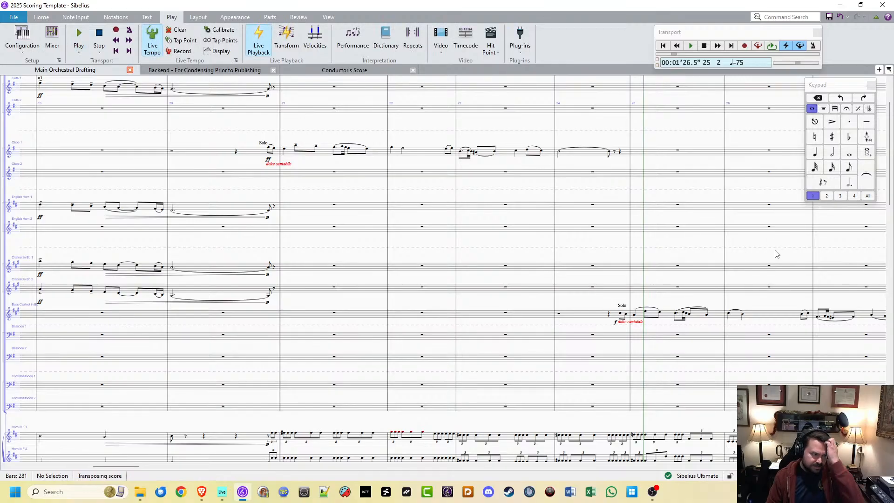
Step: In Ableton Live, reactivate the G EQ HIGHS return, hide the return tracks to examine the winds stem tracks, and return to Sibelius
left_click(242, 497)
left_click(242, 491)
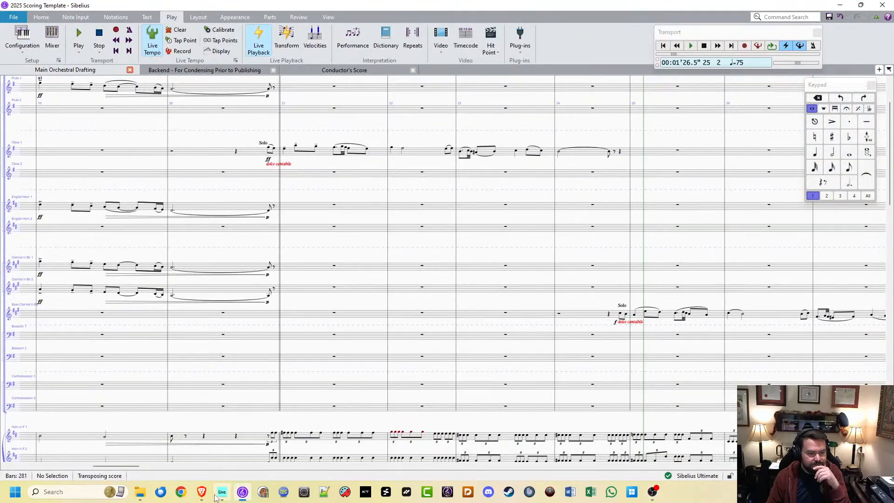
left_click(222, 492)
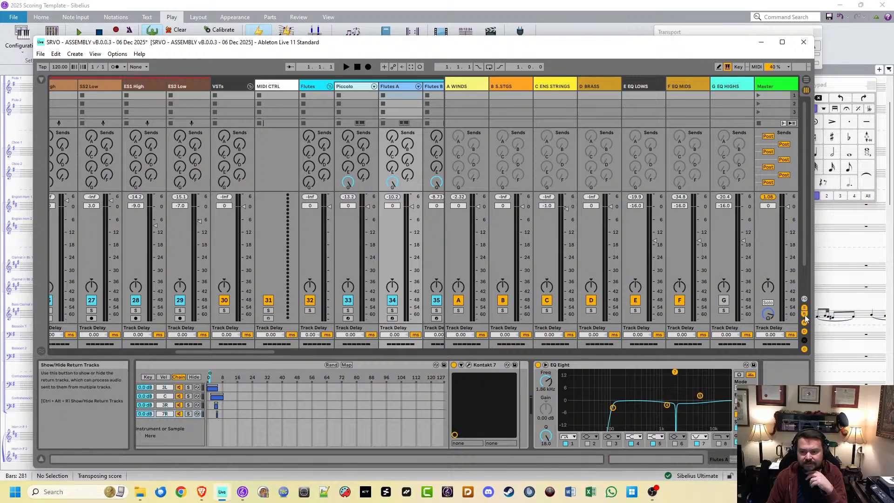
left_click(724, 300)
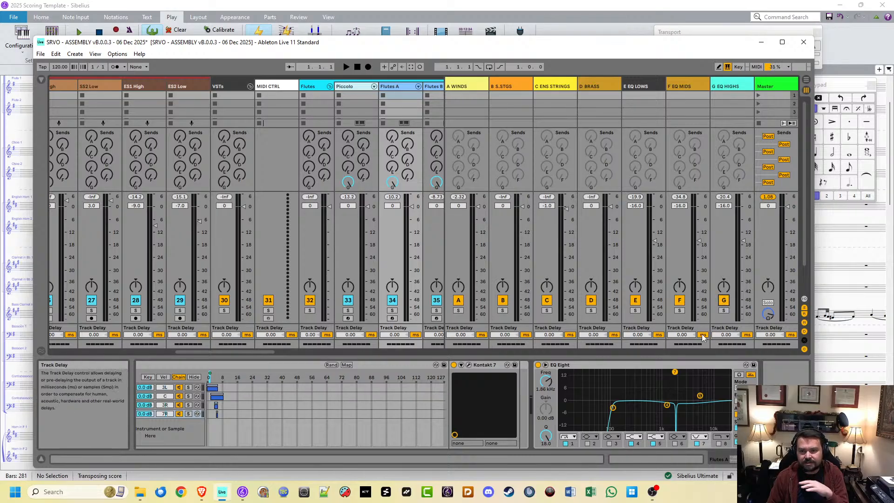
left_click(804, 315)
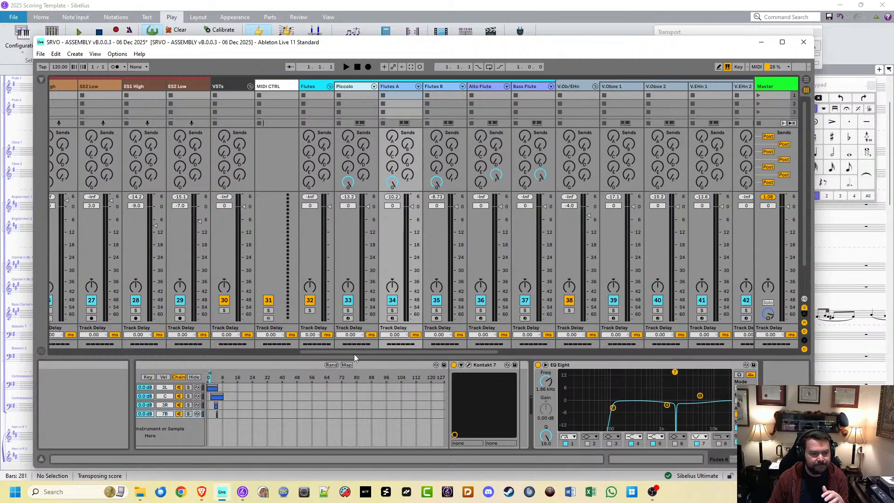
left_click_drag(351, 351, 39, 349)
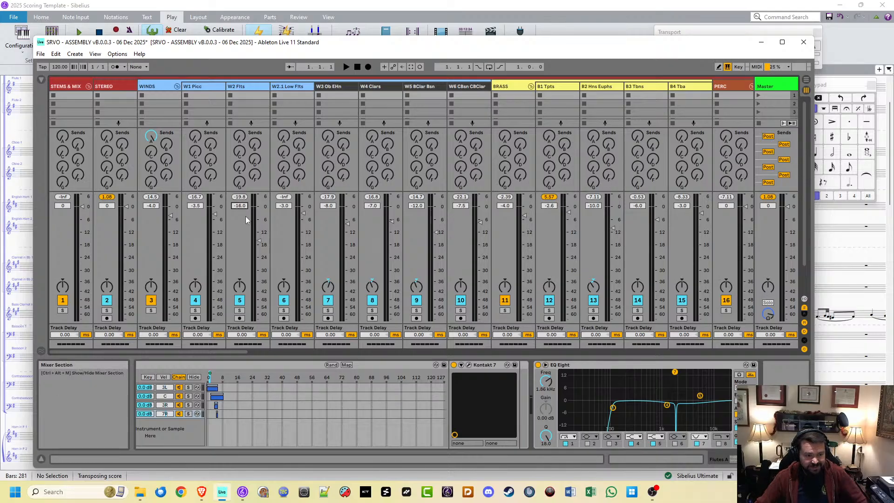
left_click(299, 8)
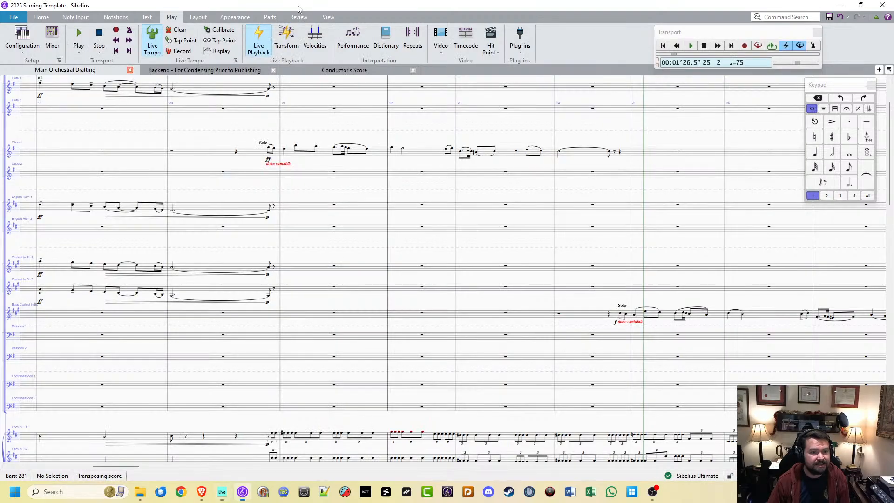
Step: Play the score again from the barline before bar 14 and stop at bar 16
left_click_drag(221, 147, 779, 238)
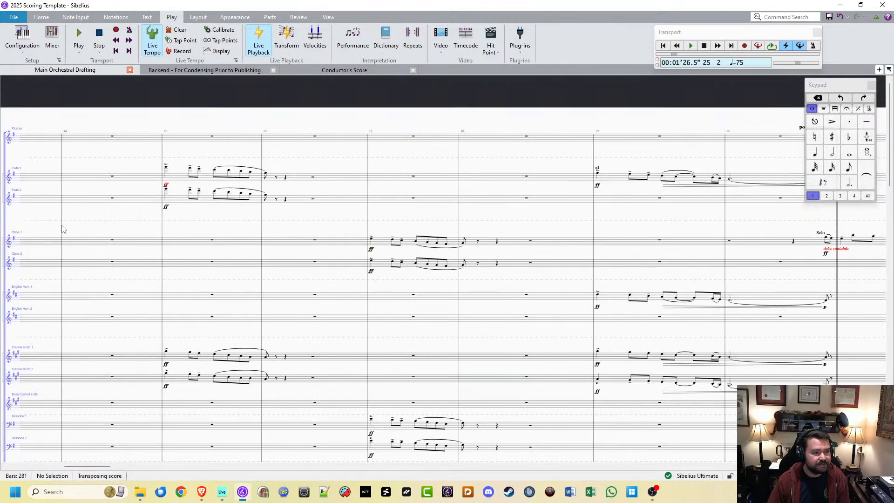
key("space")
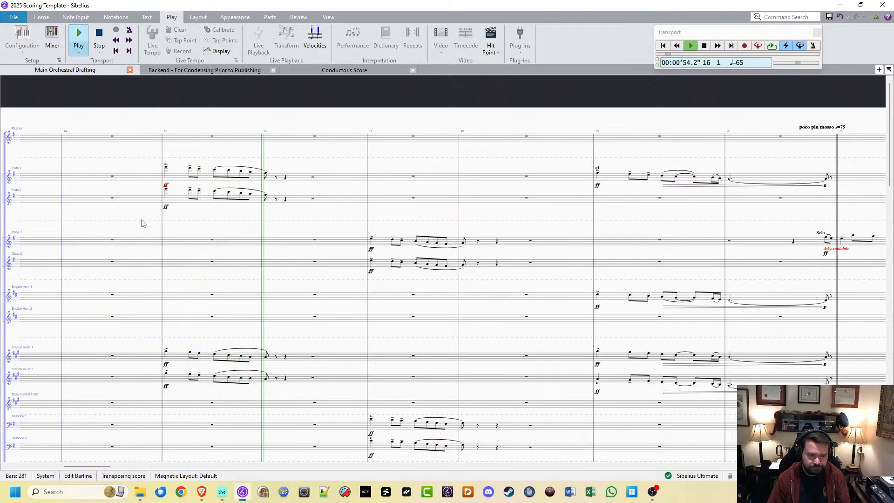
key("space")
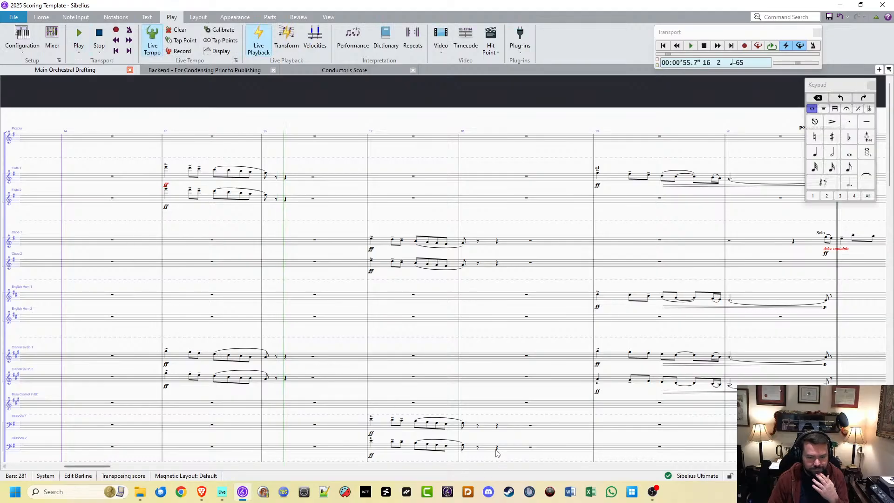
Step: In Ableton Live, show the return tracks, deactivate the G EQ HIGHS return, and switch back to Sibelius
left_click(220, 493)
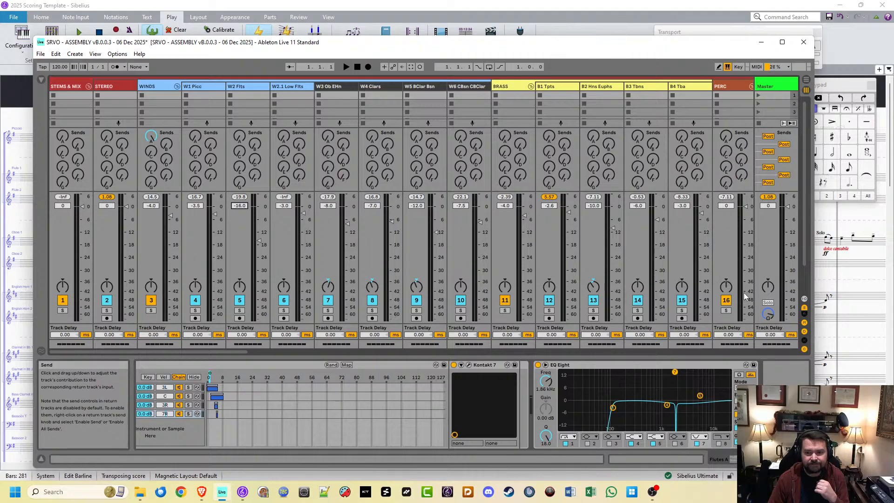
key("ctrl+alt+r")
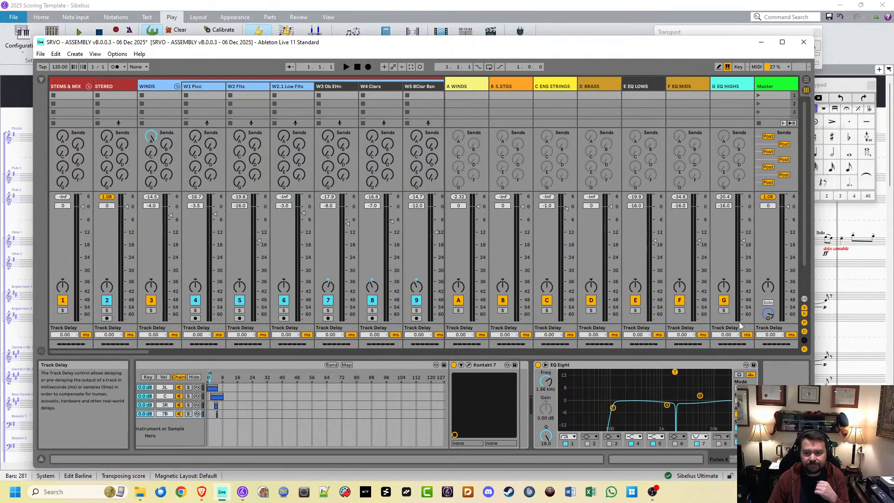
left_click(724, 300)
left_click(761, 42)
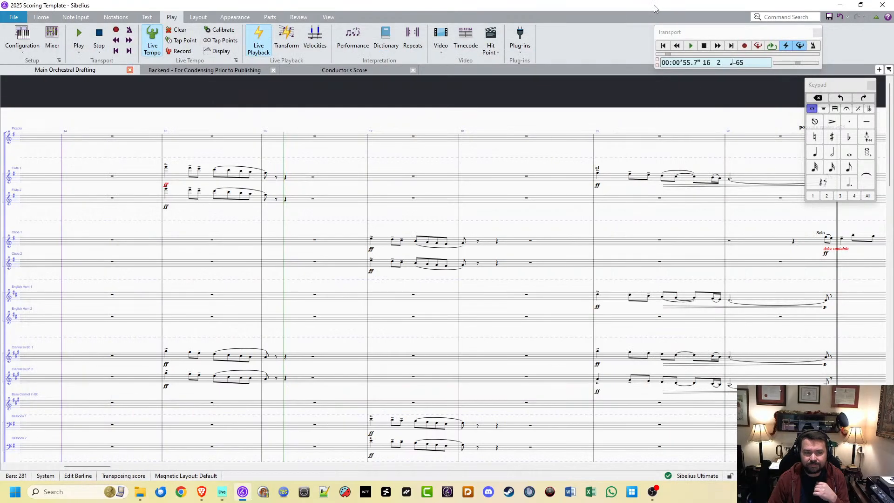
Step: Replay bars 14 to 16 from the selected barline for comparison with the G EQ HIGHS return deactivated
key("space")
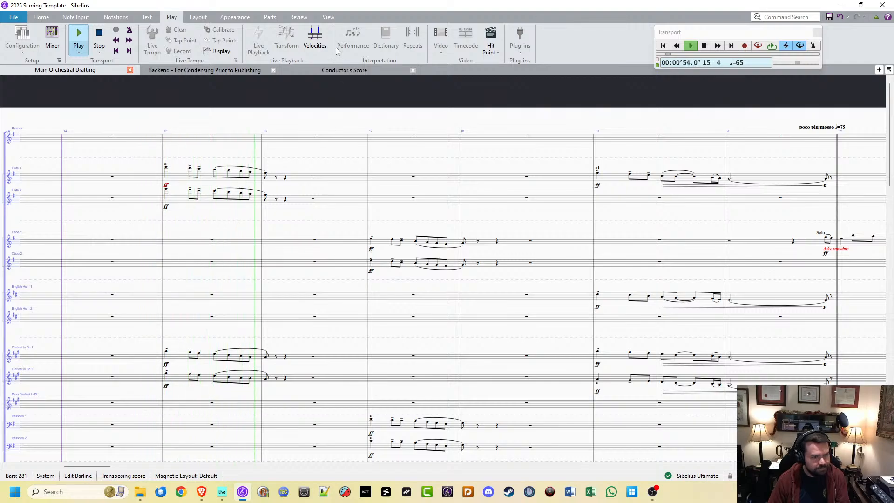
key("space")
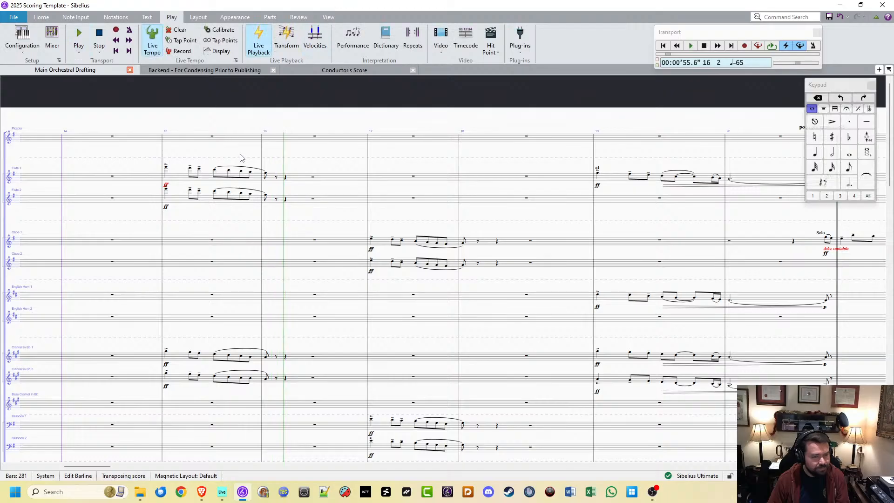
Step: Select bar 15 of Flute 2 and widen the gap between the Flute 1 and Flute 2 staves
left_click_drag(196, 221, 313, 273)
key("ctrl+equal")
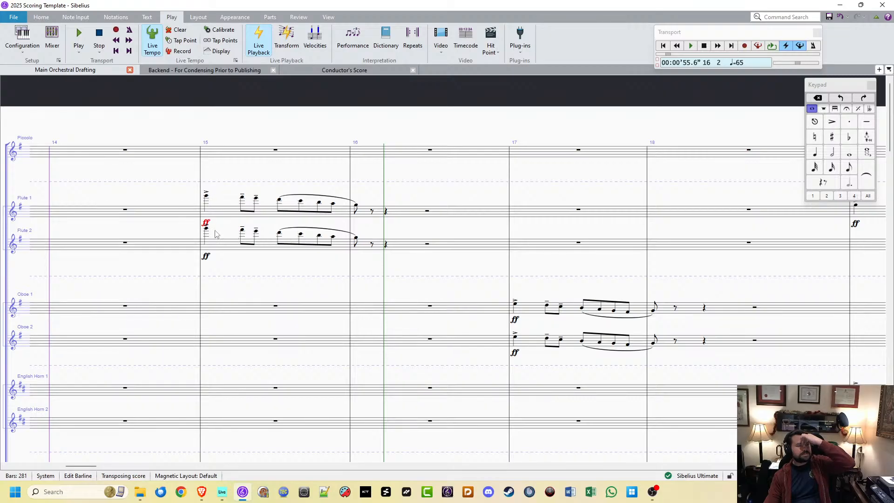
left_click(224, 248)
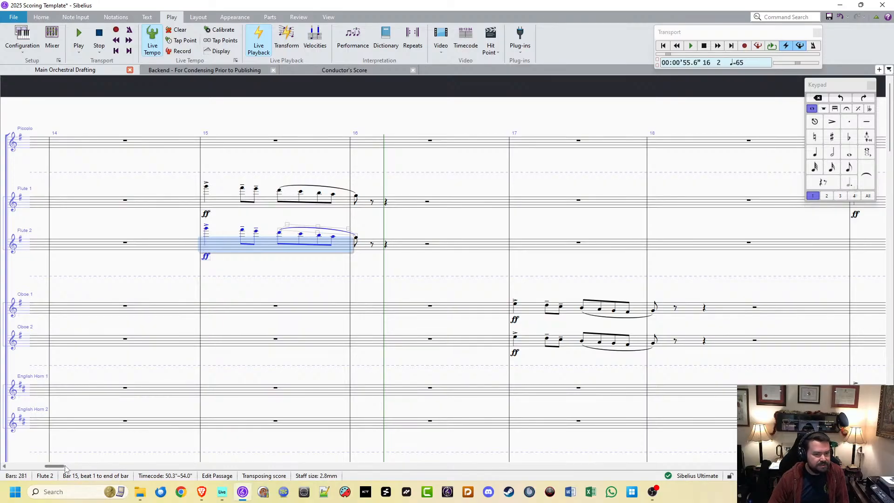
Step: Select bar 31 across all woodwind staves from Flute 1 down to Contrabassoon 2
left_click_drag(85, 470, 124, 472)
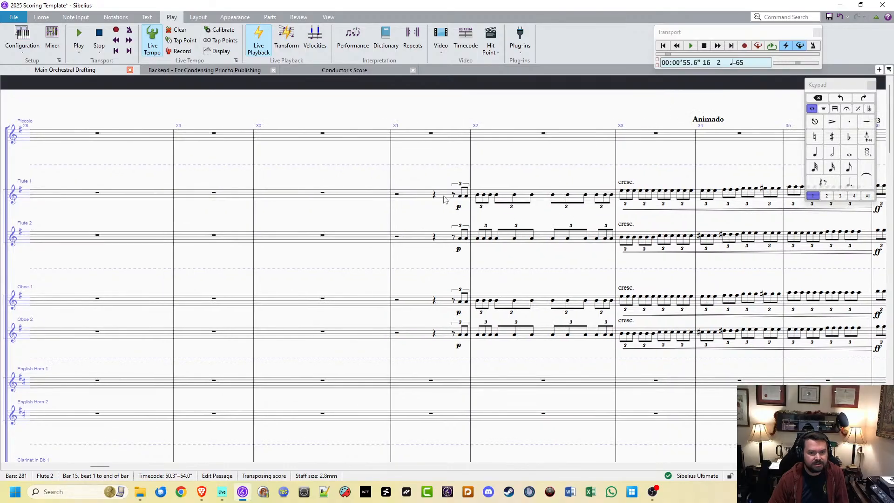
left_click(454, 195)
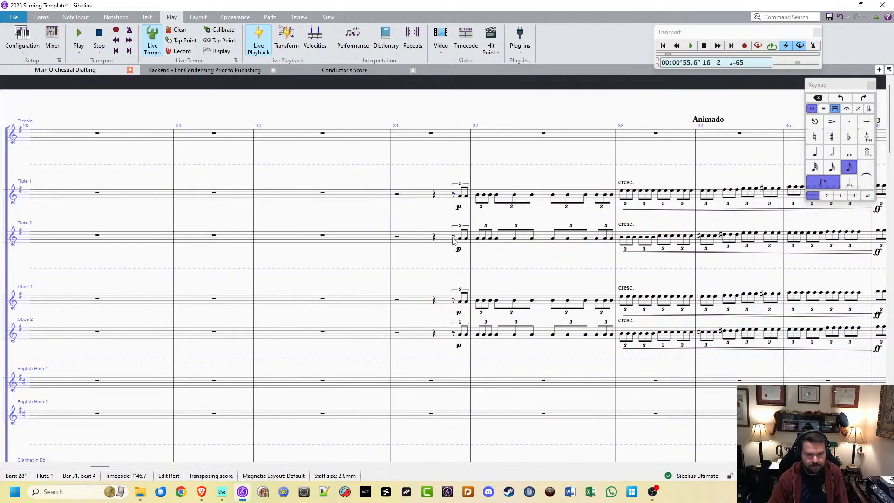
left_click(408, 196)
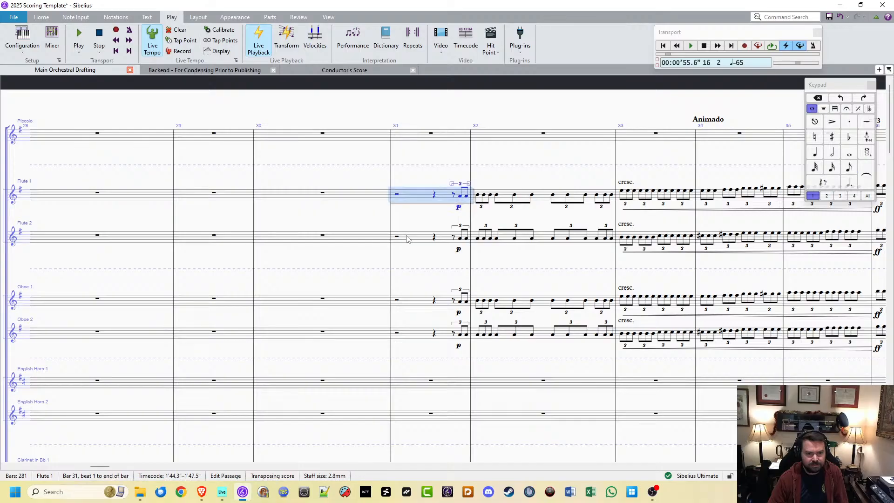
scroll(418, 265, "down", 4)
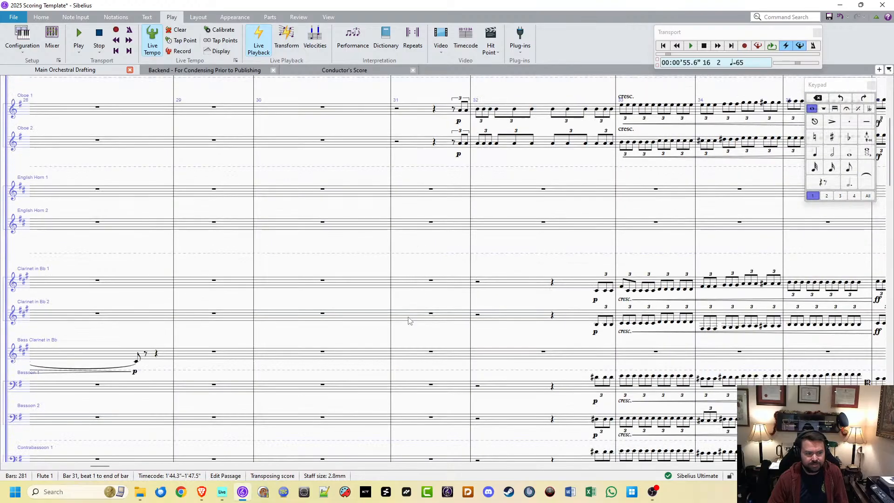
scroll(406, 343, "down", 1)
left_click(404, 429, "shift")
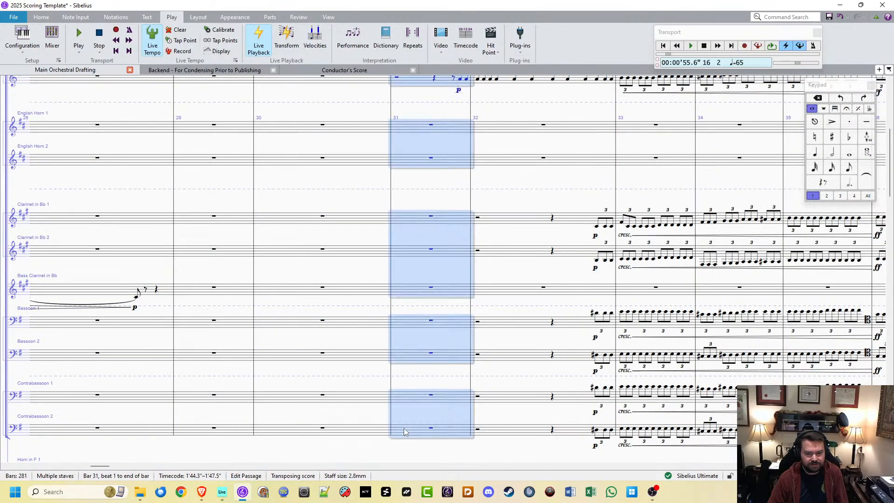
Step: Play the score from the selected bar 31, follow the woodwind triplets, and stop at bar 39
key("space")
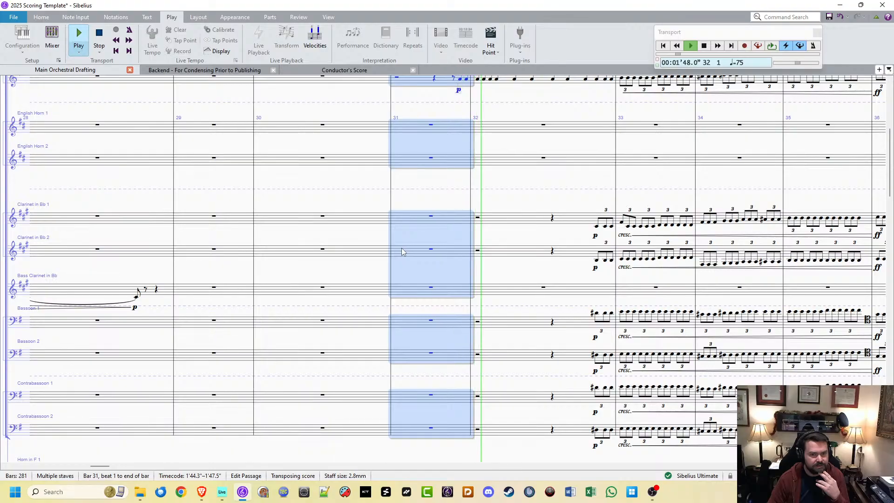
scroll(401, 249, "up", 5)
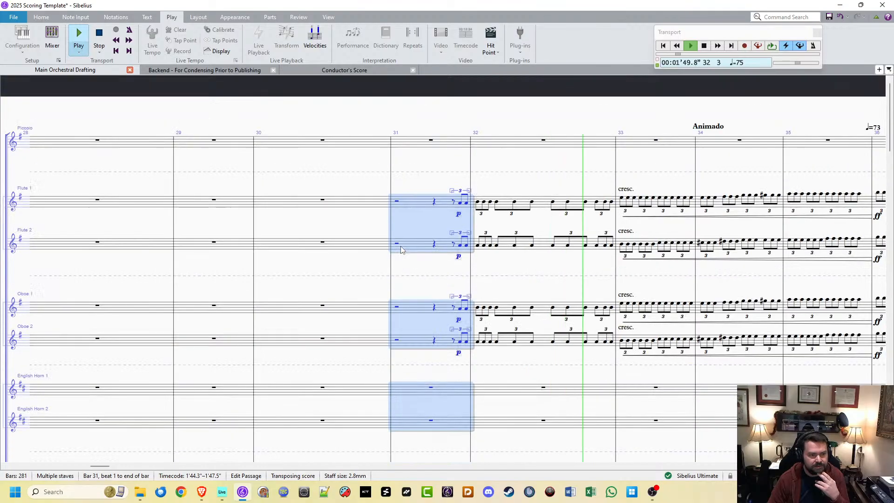
left_click_drag(517, 268, 243, 264)
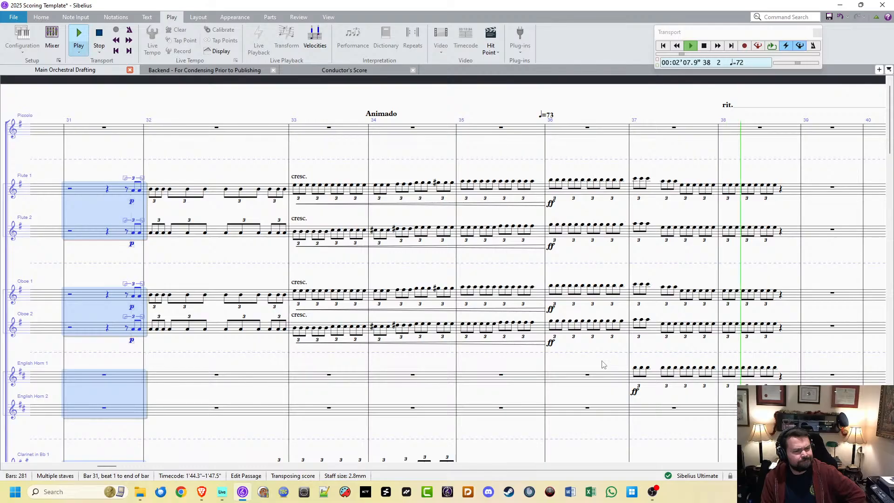
left_click_drag(603, 365, 428, 137)
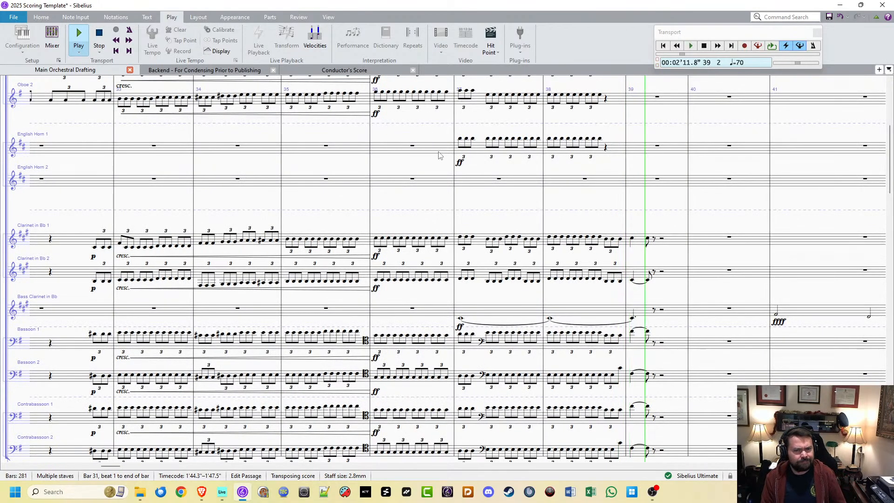
key("space")
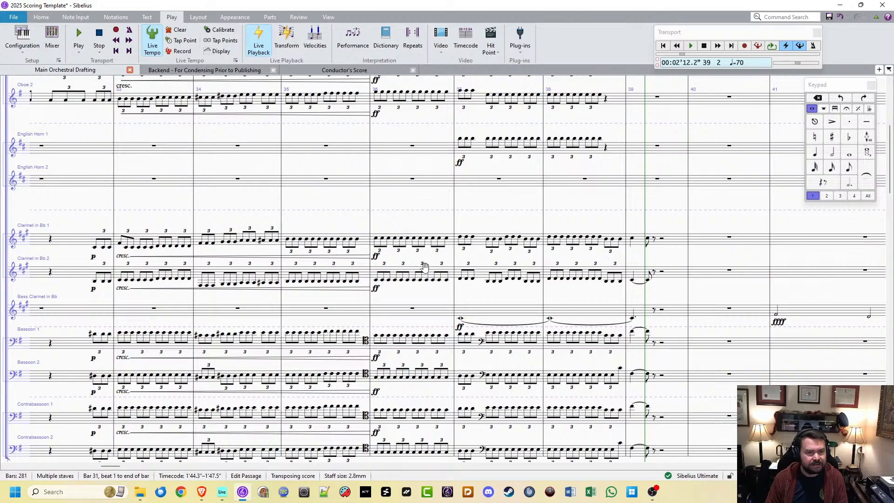
Step: Select bar 36 of Flute 1 and Flute 2, play the score from there, and stop at the end of bar 38
scroll(425, 265, "up", 5)
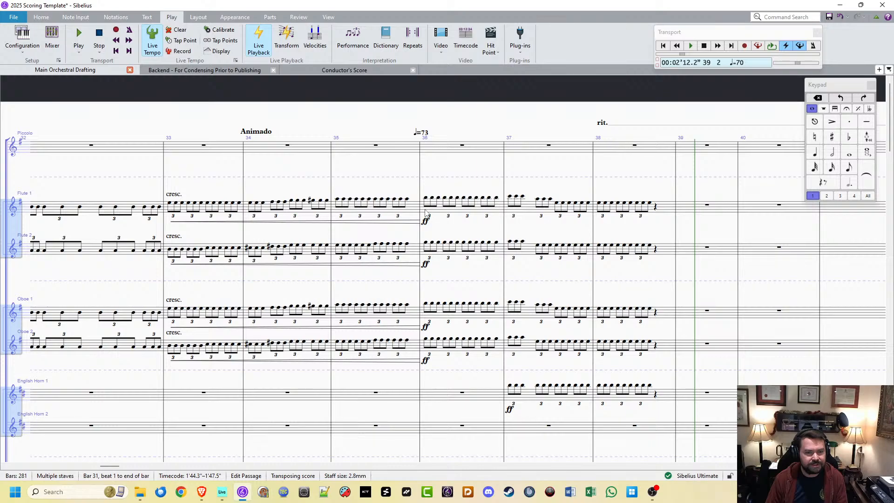
left_click(426, 213)
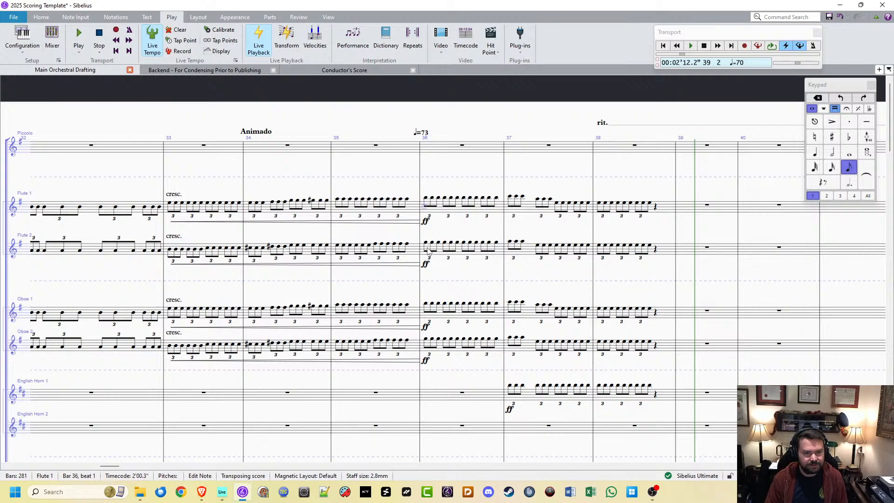
left_click(428, 250, "shift")
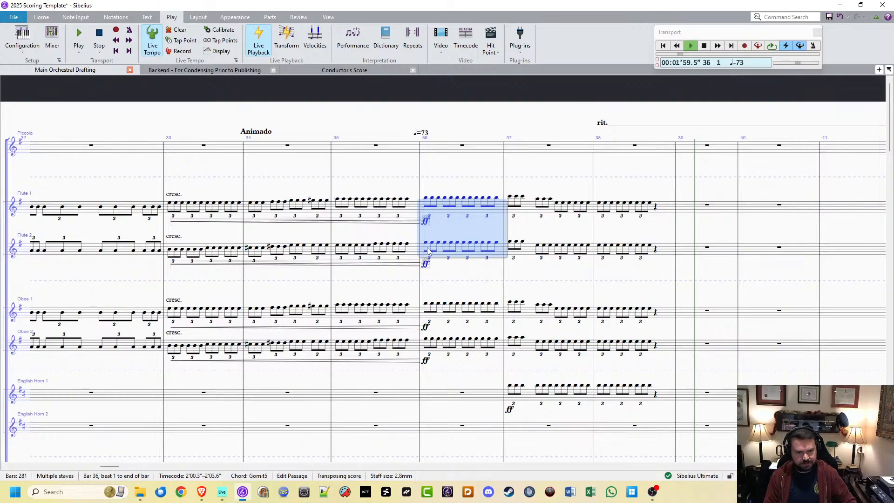
key("space")
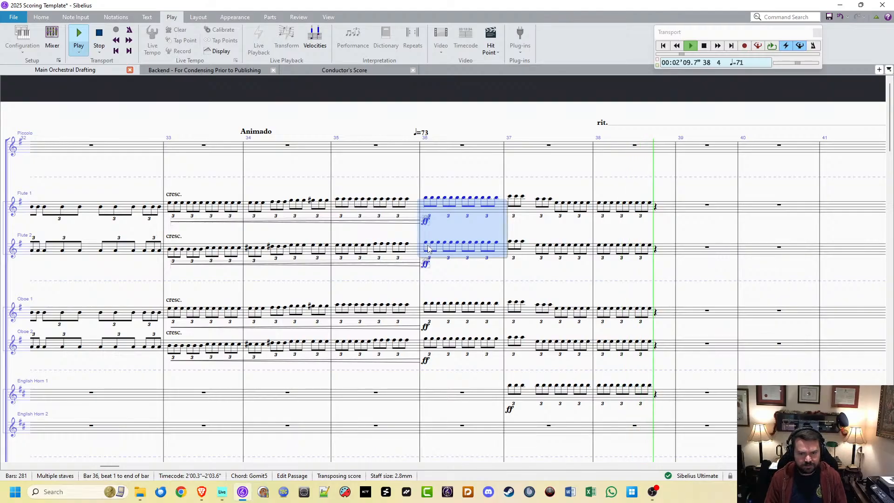
key("space")
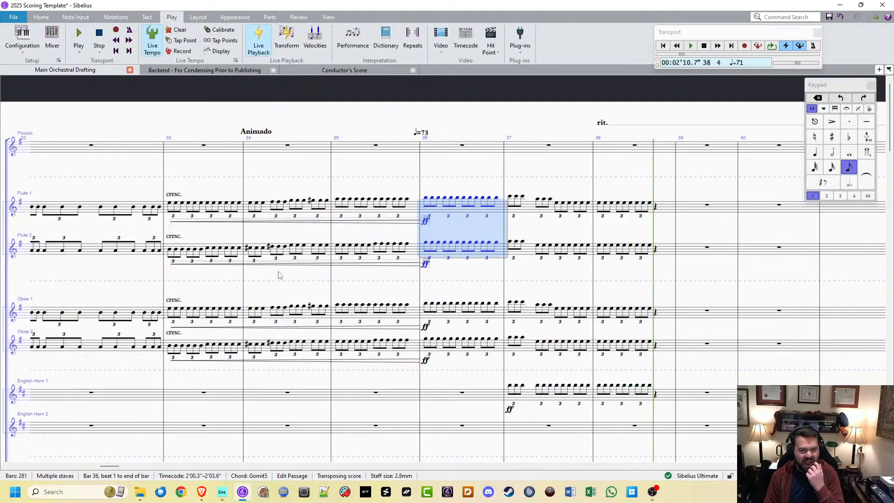
Step: Switch to Ableton Live, select the W2 Flts track, and move the mixer window off the score
left_click(221, 492)
left_click(238, 87)
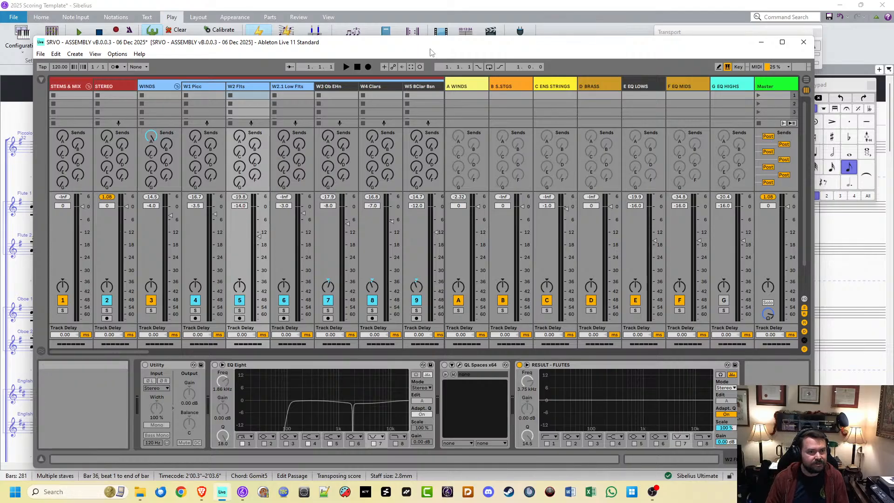
left_click_drag(454, 47, 372, 58)
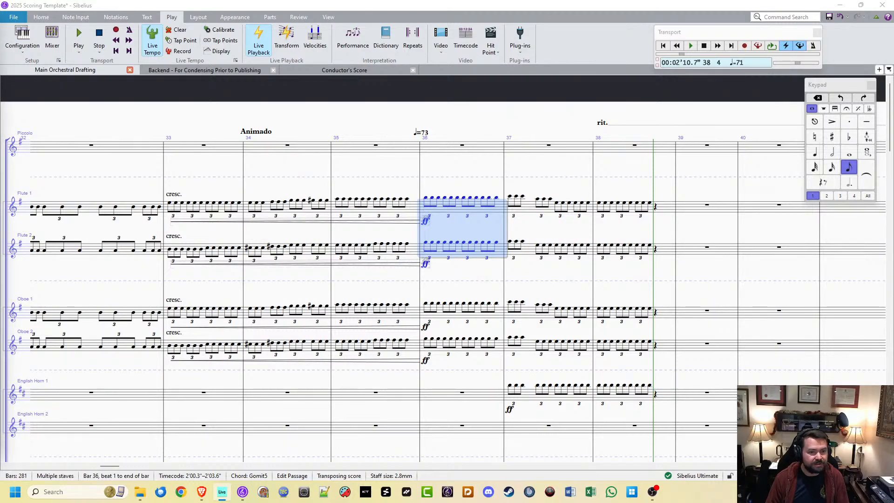
Step: Return to Sibelius, select bar 31 from Flute 1 down to Oboe 2, play from there, and stop in bar 39
left_click(155, 181)
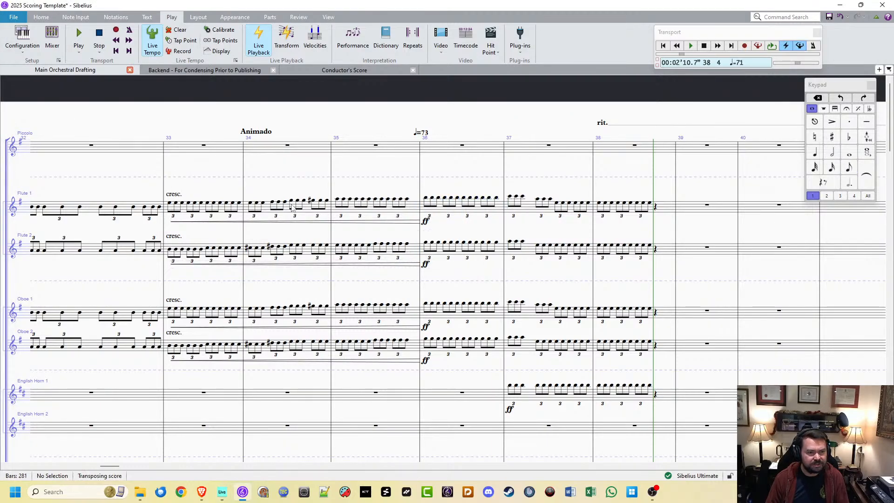
left_click_drag(189, 292, 519, 259)
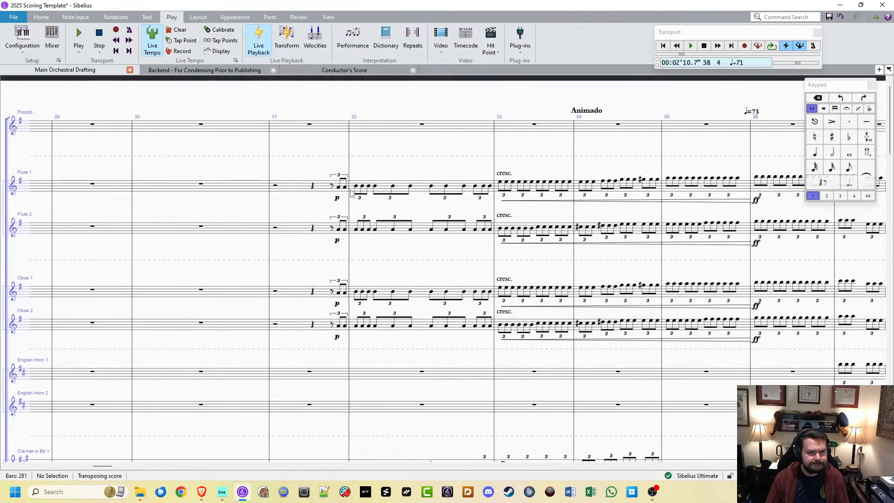
left_click(324, 188)
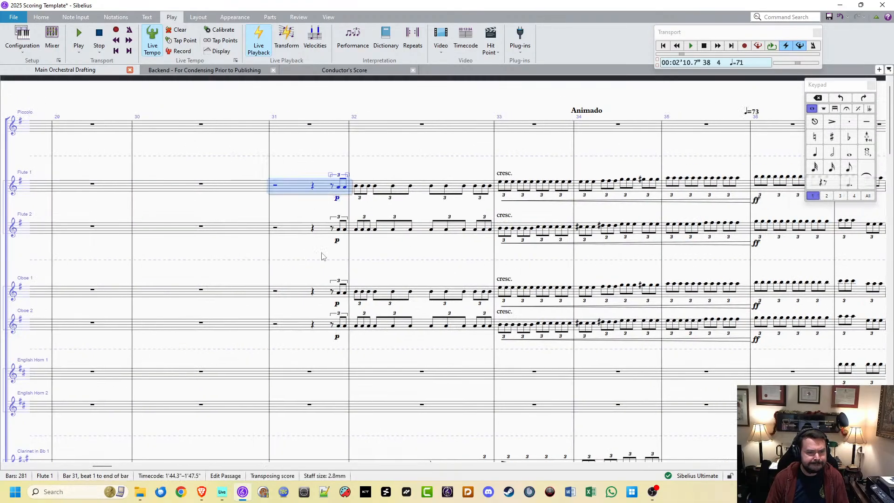
left_click(318, 330, "shift")
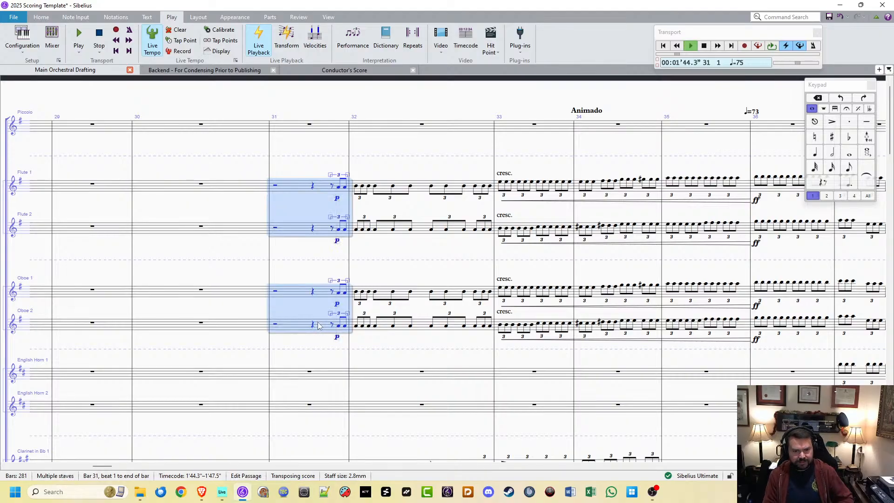
key("p")
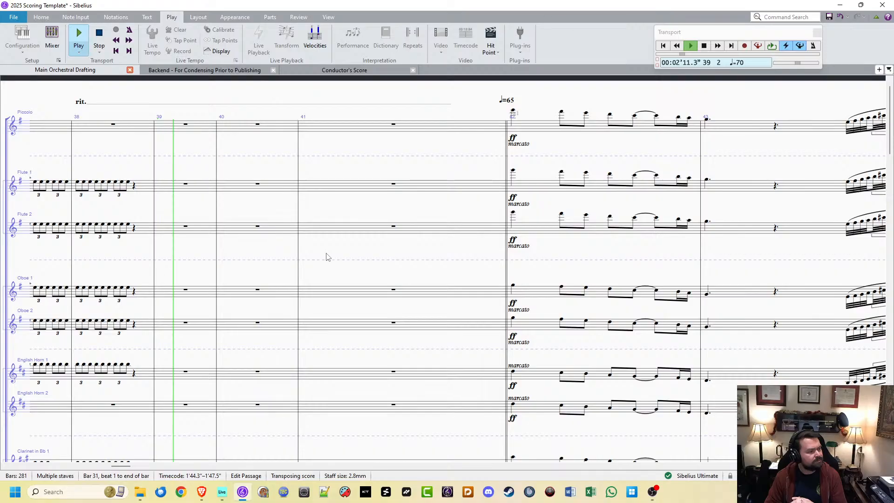
key("space")
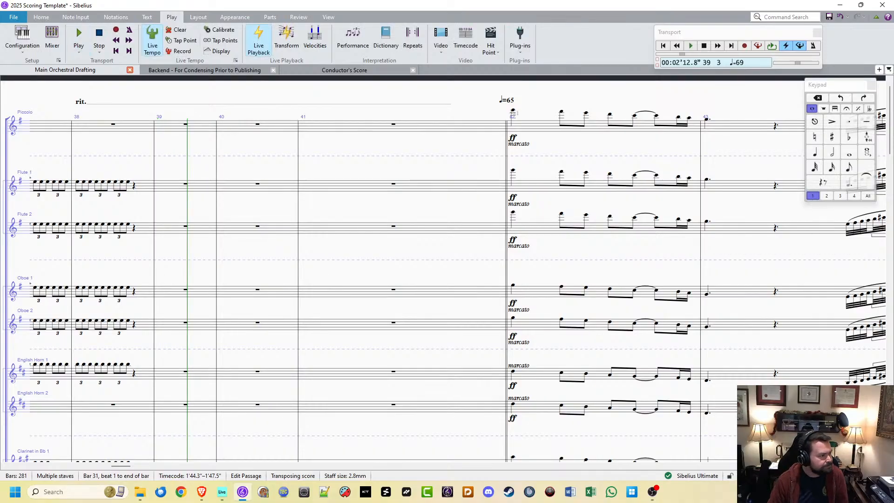
Step: Replay the flutes and oboes from bar 31 while checking their levels in the Ableton Live mixer, and stop in bar 39
key("alt+Tab")
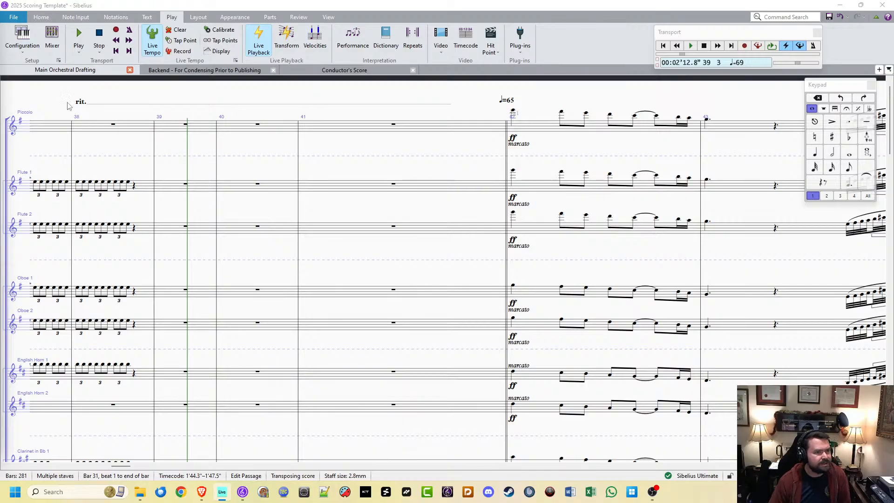
left_click(158, 5)
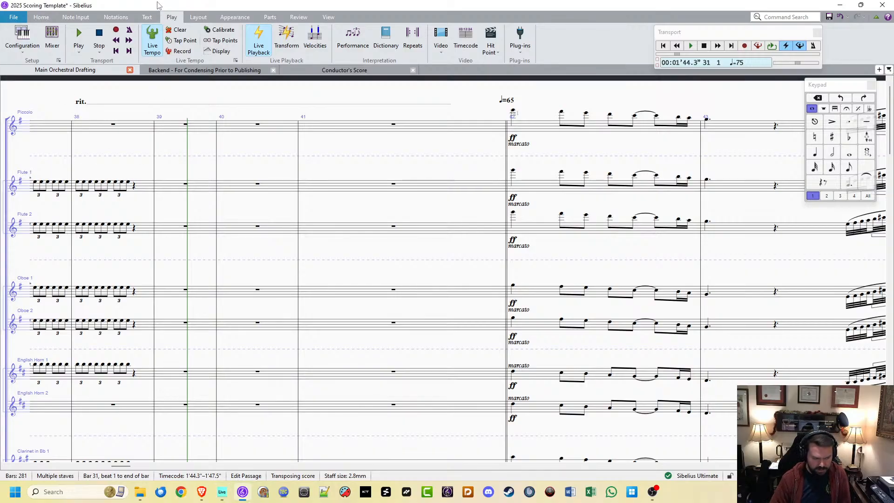
key("space")
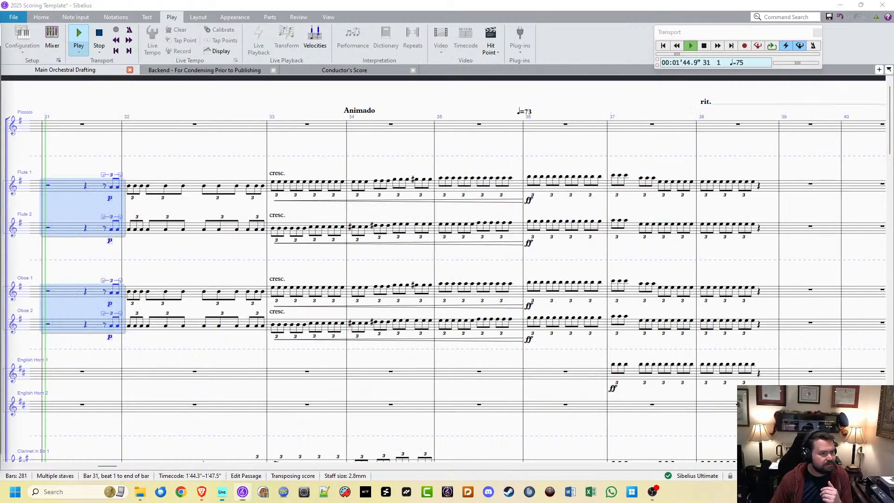
key("alt+Tab")
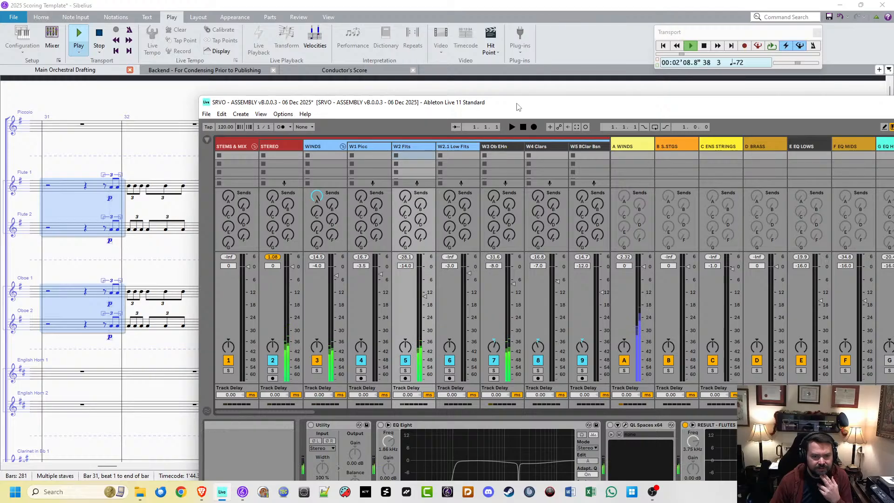
left_click_drag(519, 104, 0, 89)
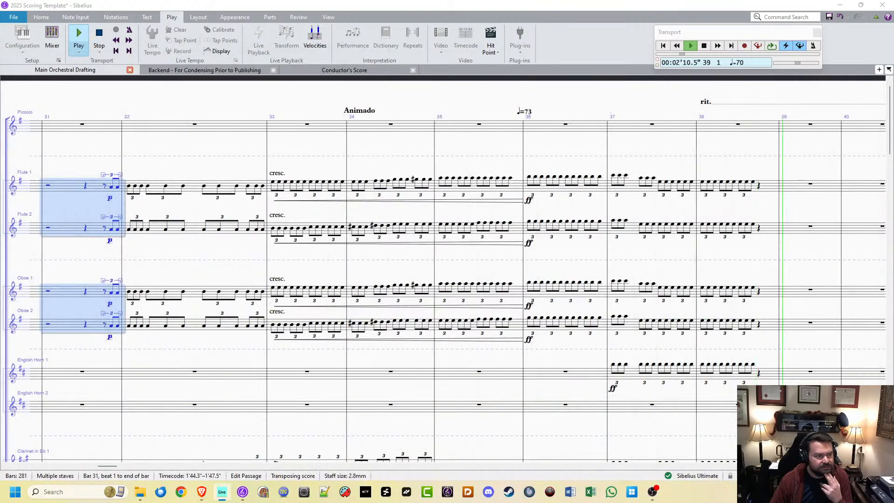
left_click(295, 4)
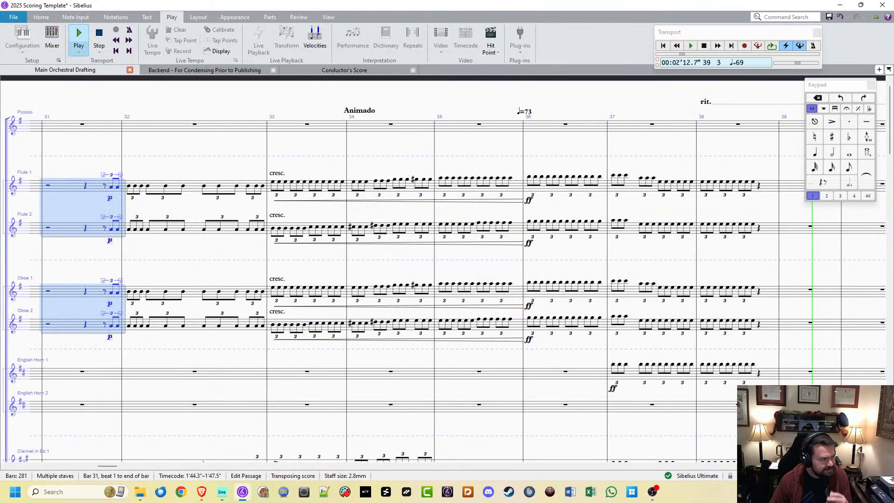
key("space")
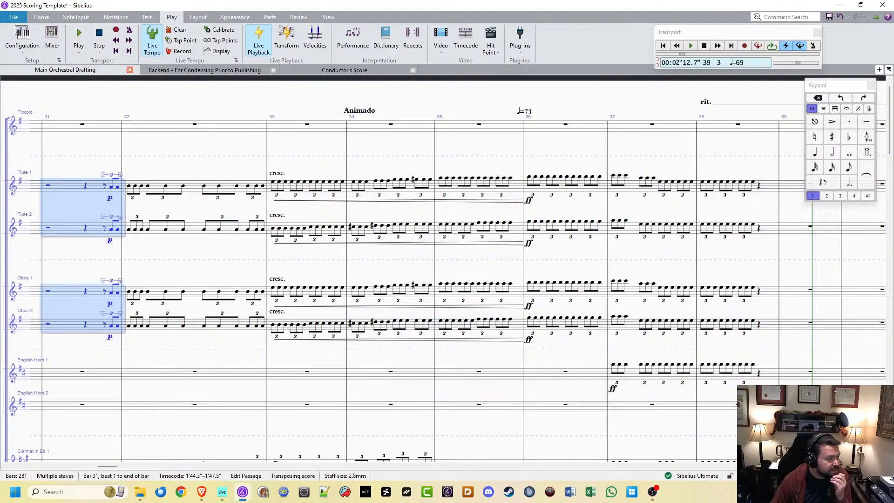
Step: Add bar 31 of both clarinets to the flute and oboe selection, play from there, and stop in bar 39
key("alt+Tab")
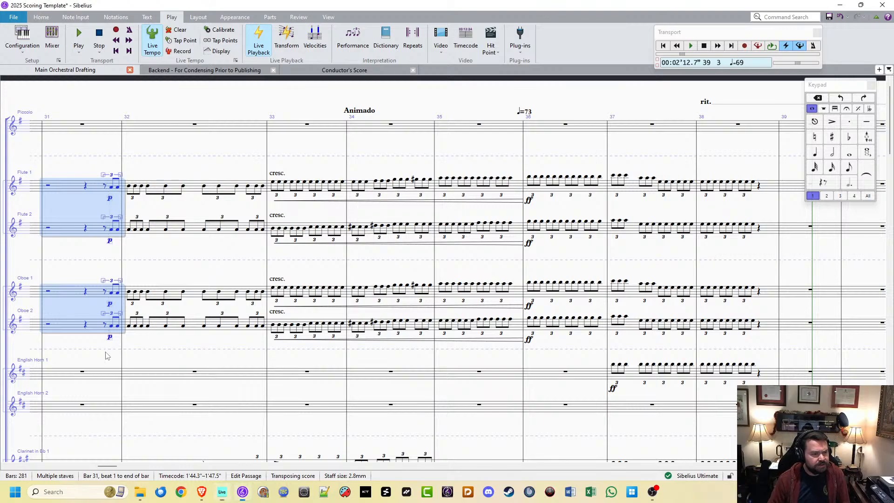
left_click_drag(108, 355, 270, 200)
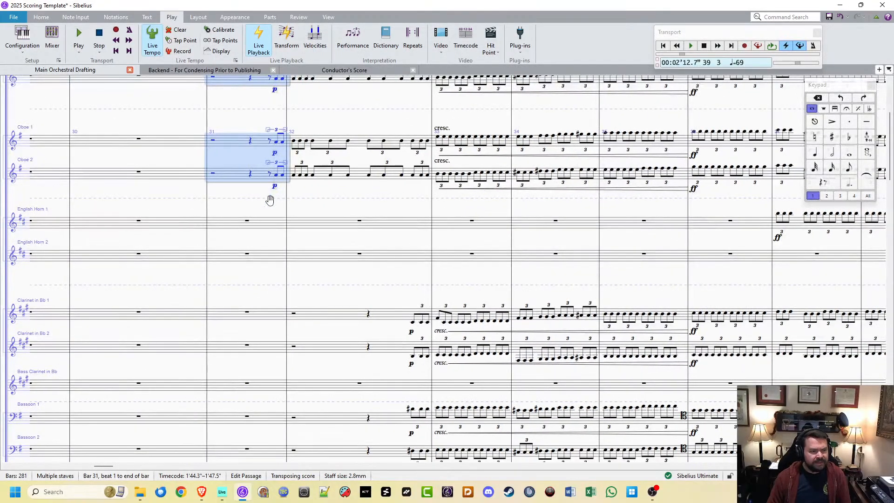
left_click(257, 318, "ctrl")
left_click(256, 354, "ctrl")
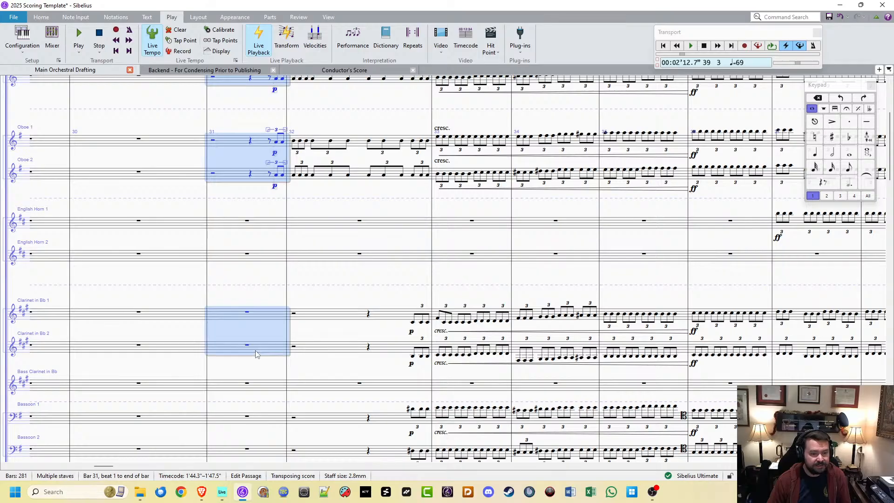
key("space")
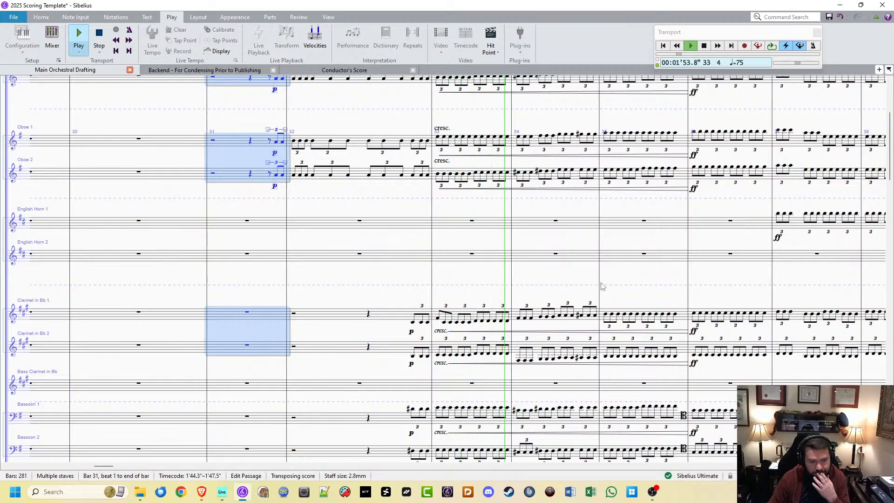
left_click_drag(601, 285, 371, 298)
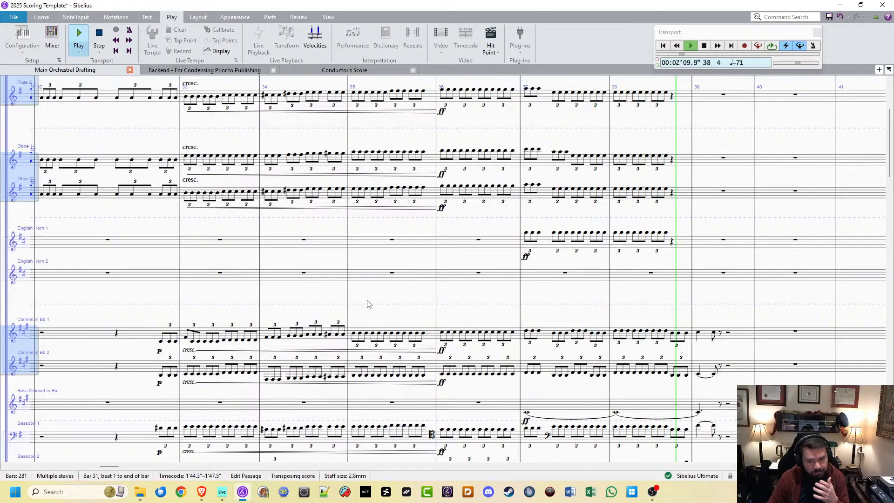
key("space")
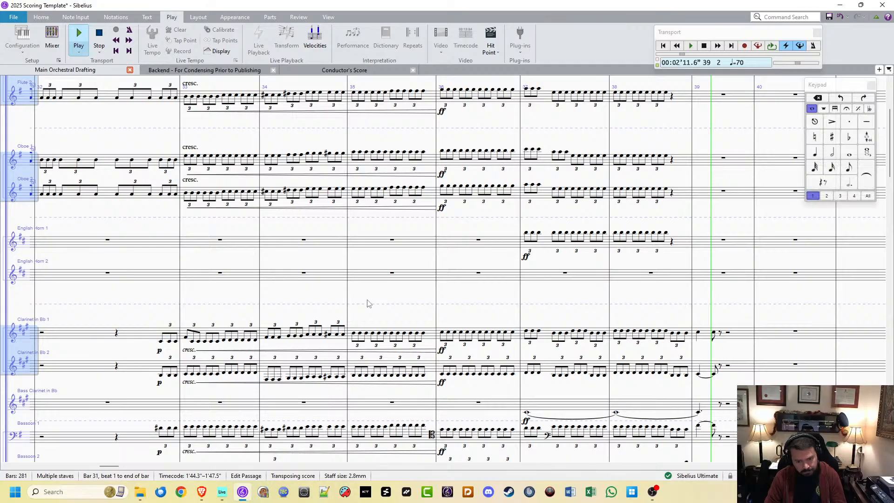
left_click(698, 334)
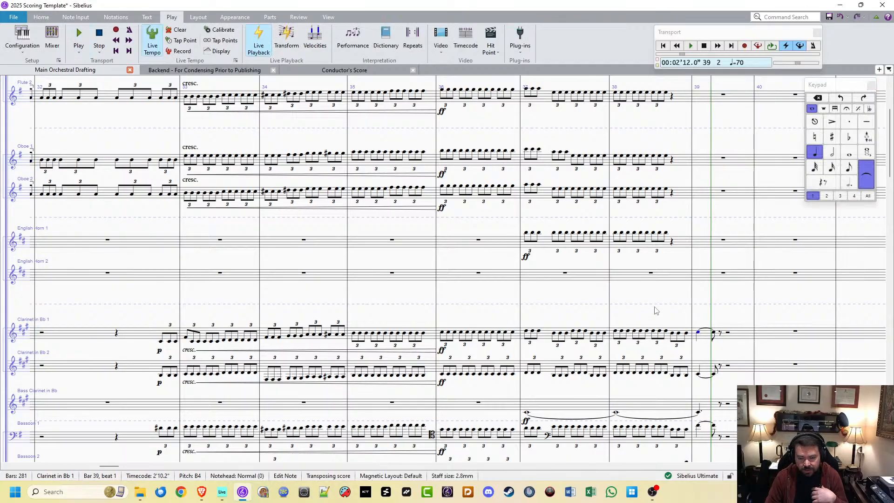
key("Escape")
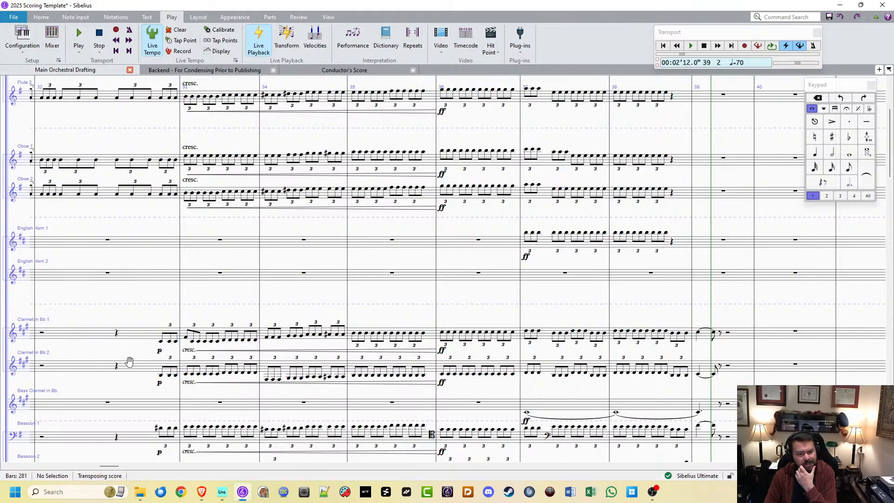
Step: Select bar 36 from Clarinet 2 up to Flute 1, play the passage, and stop at the end of bar 38
left_click_drag(129, 362, 131, 361)
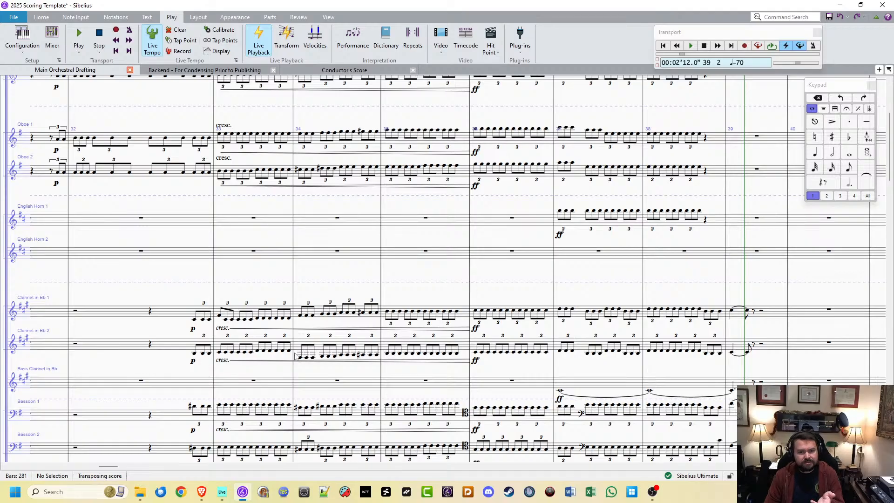
left_click(476, 347)
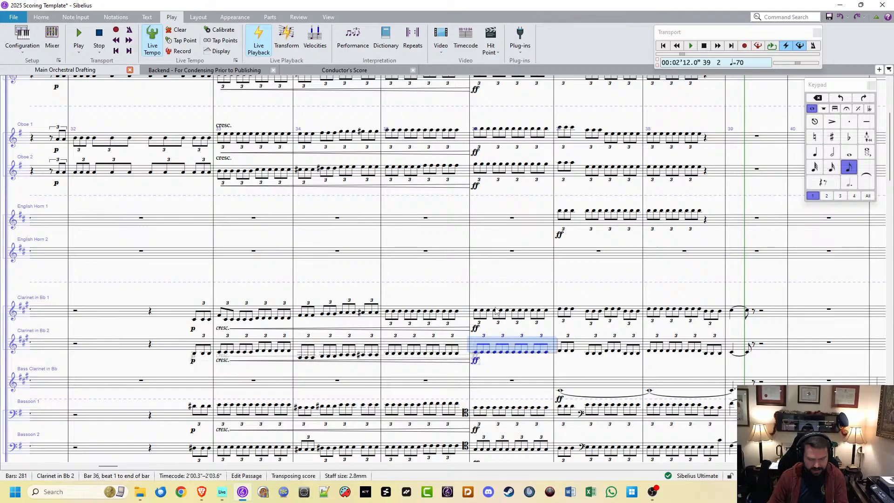
scroll(522, 222, "up", 5)
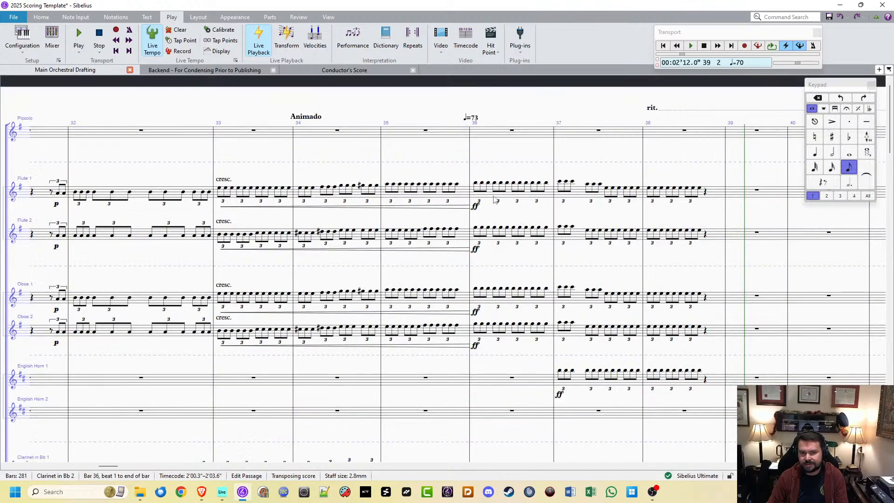
left_click(489, 197, "shift")
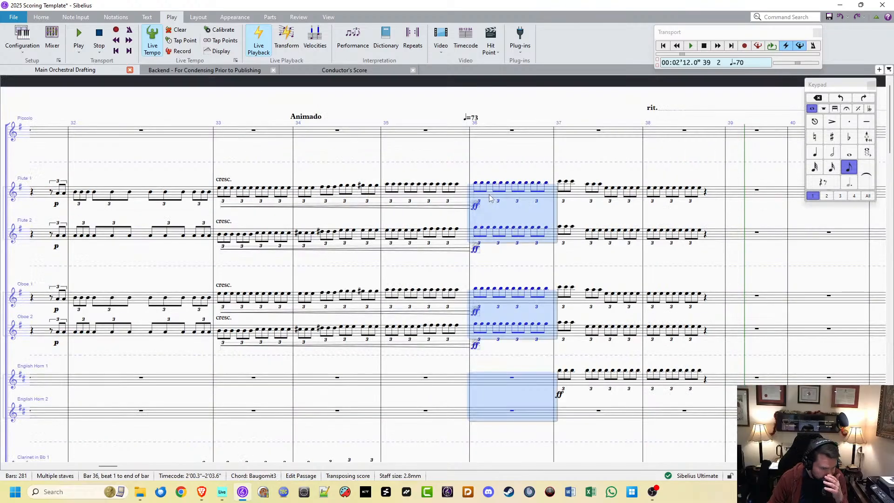
key("p")
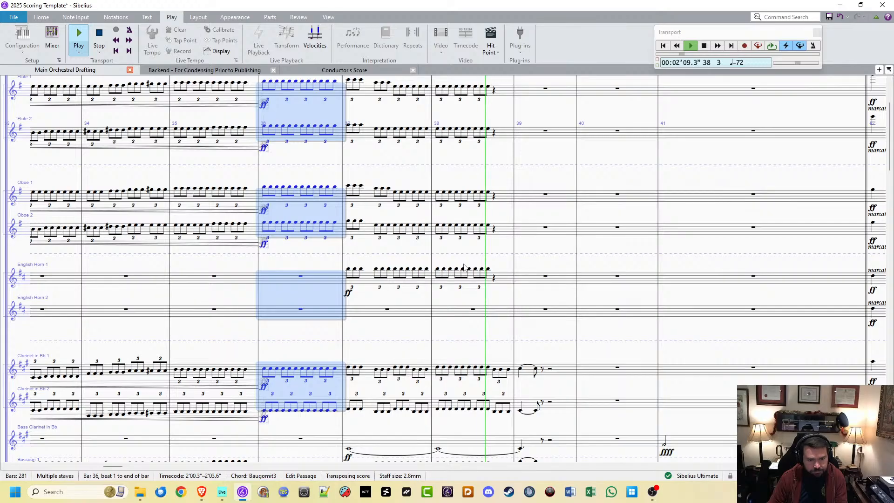
key("space")
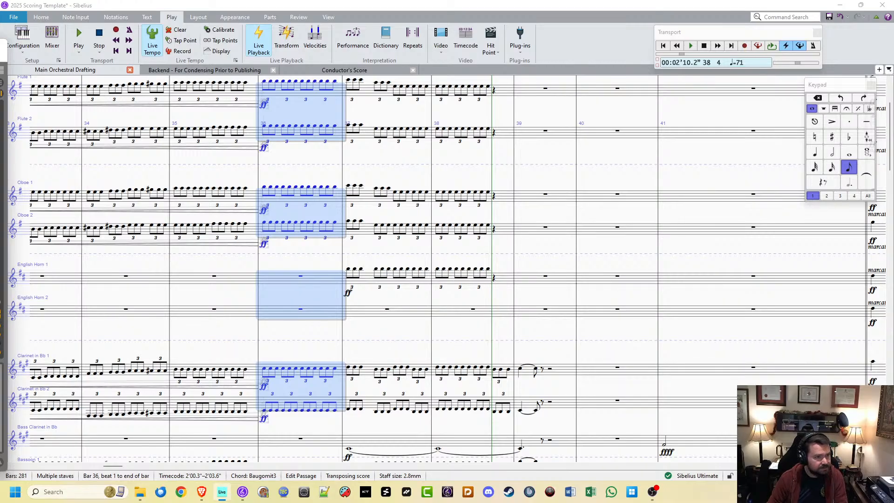
left_click(152, 6)
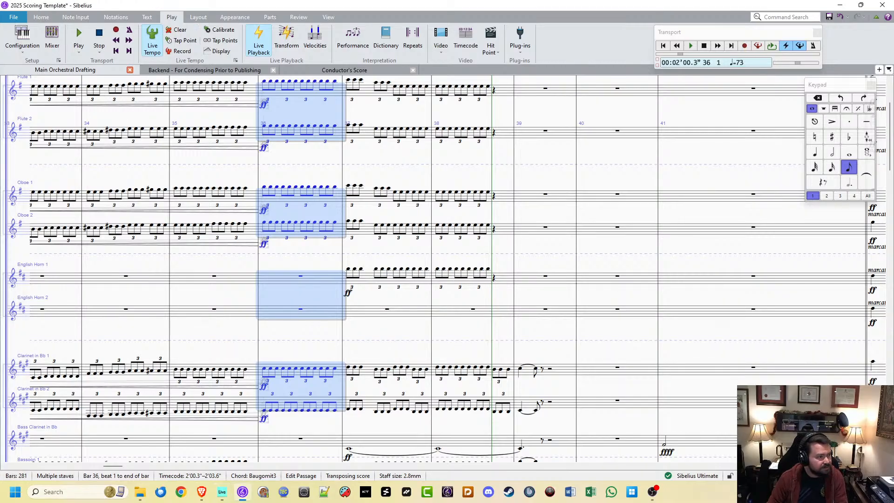
Step: Play the selected woodwinds from bar 36, reset the W3 Ob EHn and W2 Flts peak levels in Ableton Live, and stop in bar 41
key("space")
key("alt+Tab")
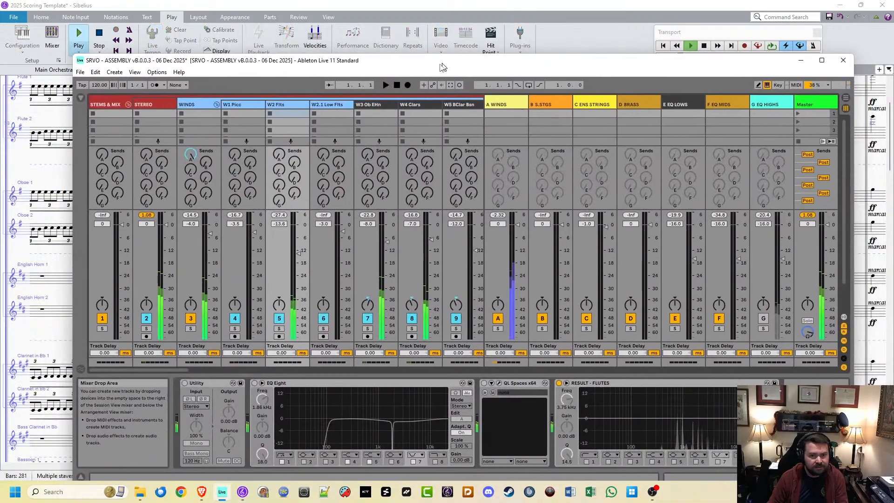
left_click_drag(442, 67, 439, 68)
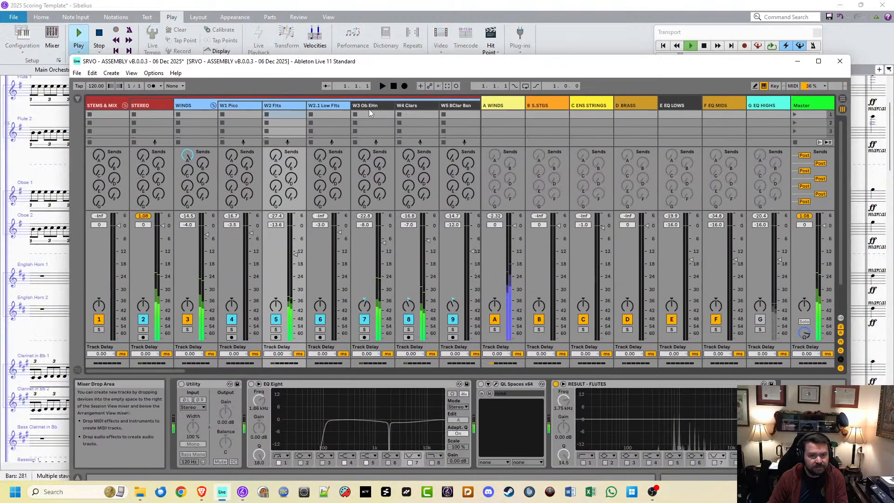
left_click(364, 216)
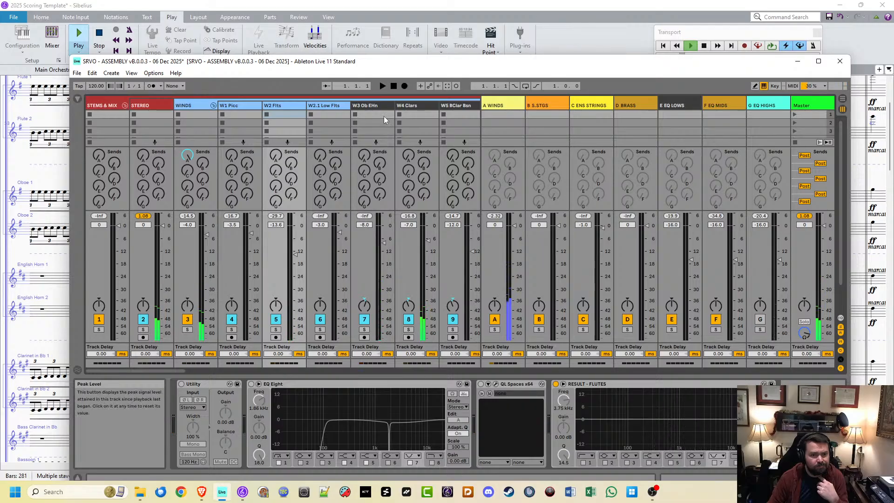
left_click(277, 217)
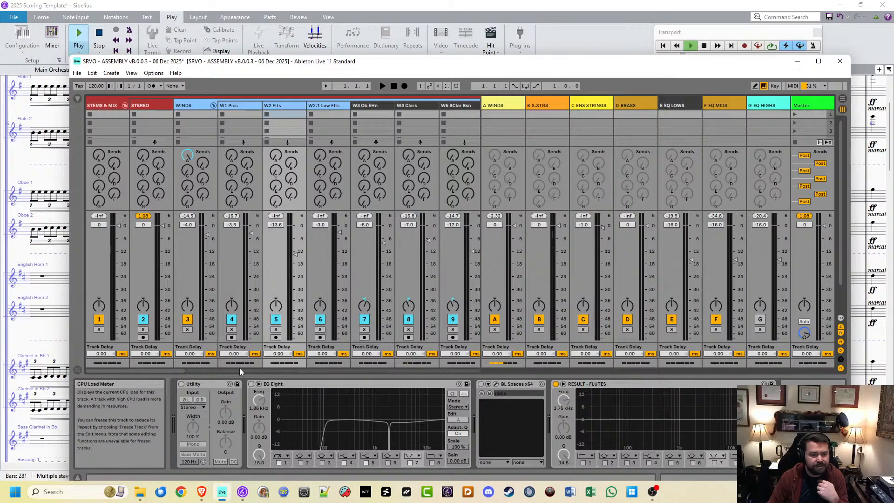
left_click_drag(164, 370, 398, 368)
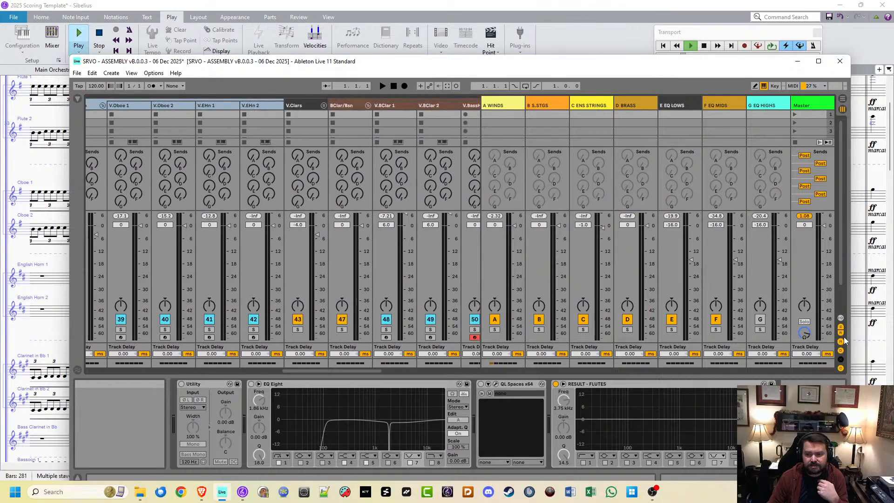
left_click(581, 9)
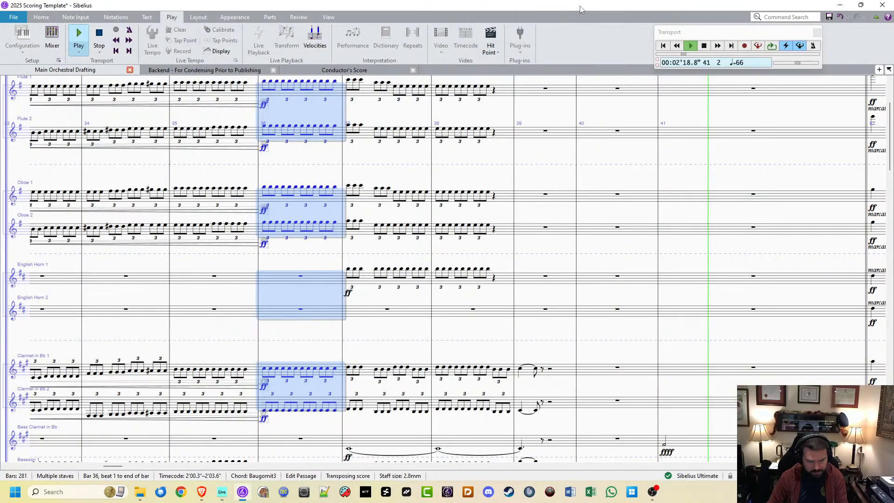
key("space")
Step: Bring the individual oboe and English horn instrument tracks into view in the Ableton Live mixer, then move its window off the score
key("alt+Tab")
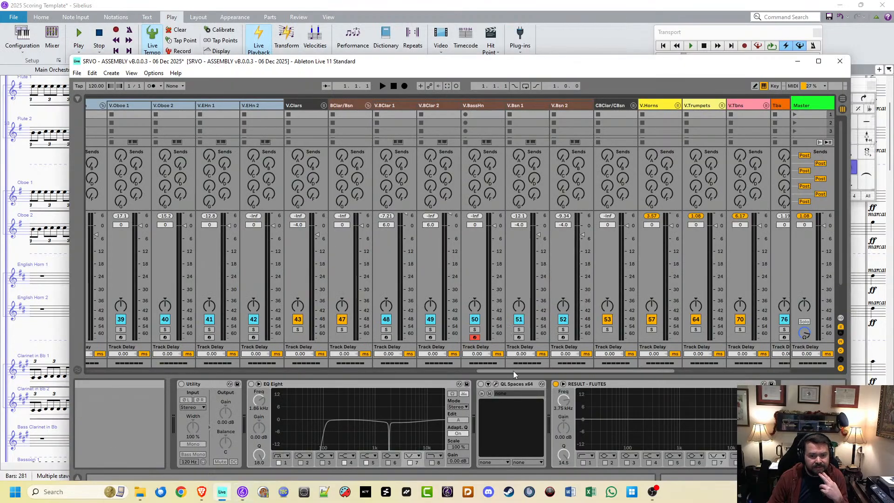
left_click_drag(513, 370, 474, 367)
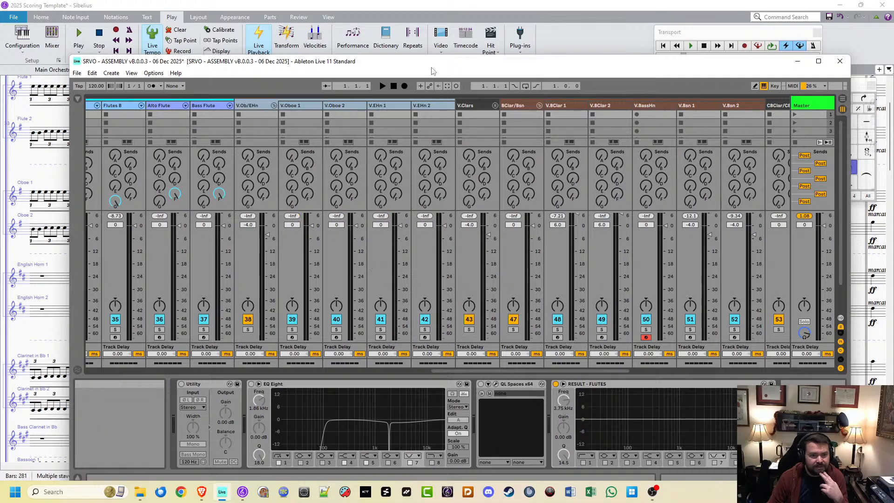
left_click_drag(432, 64, 0, 65)
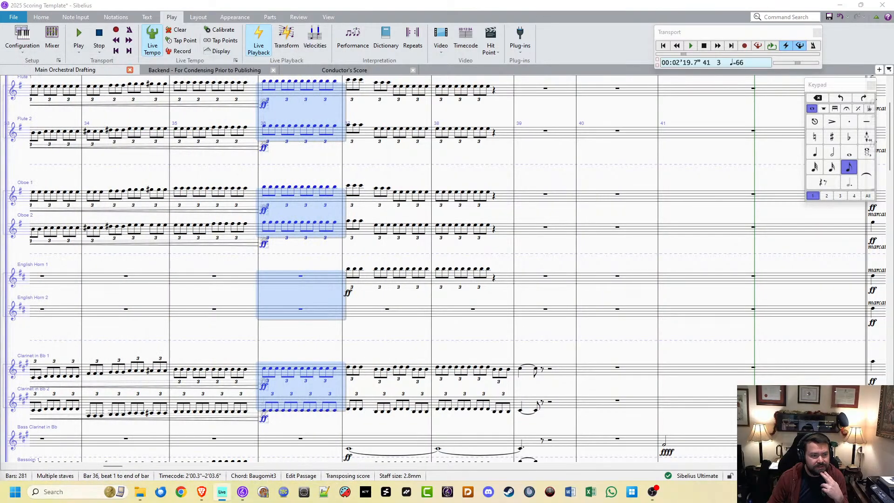
Step: Select bar 37 of Oboe 1 and English Horn 1, play it while comparing their Ableton Live levels, and stop in bar 41
left_click(358, 203)
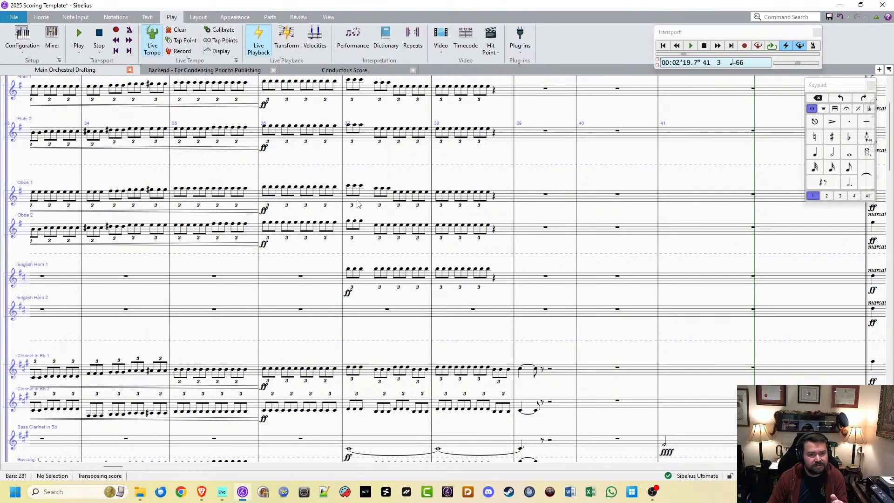
left_click(372, 213)
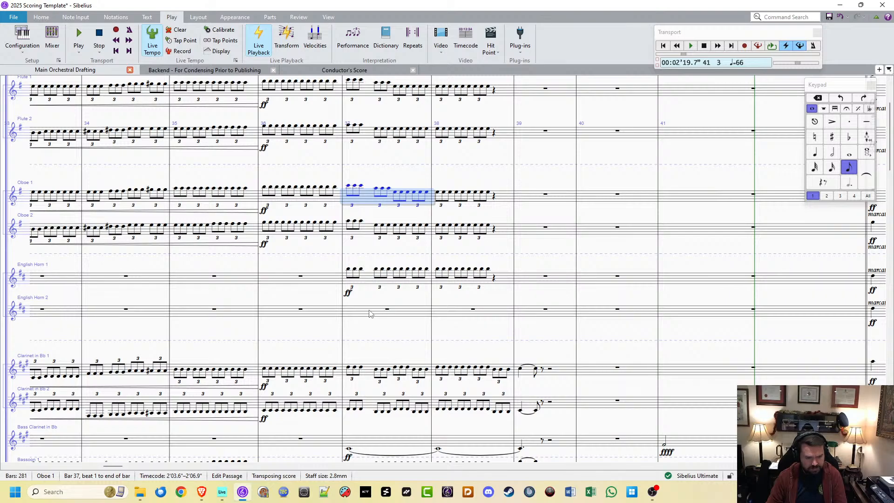
left_click(370, 313, "shift")
left_click(367, 213)
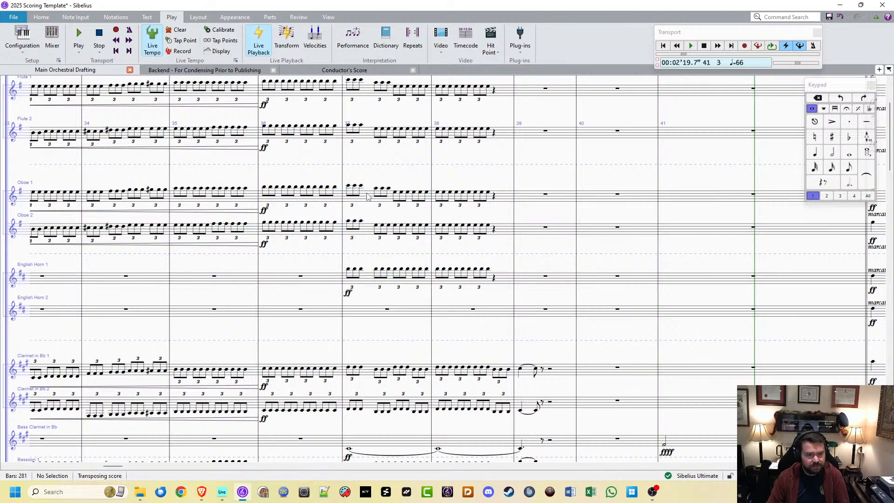
left_click(370, 197)
left_click(368, 283, "ctrl")
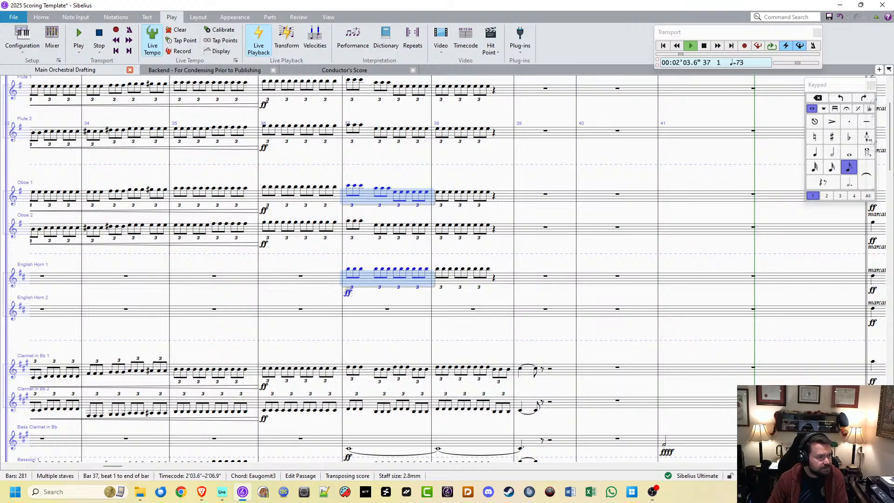
key("alt+Tab")
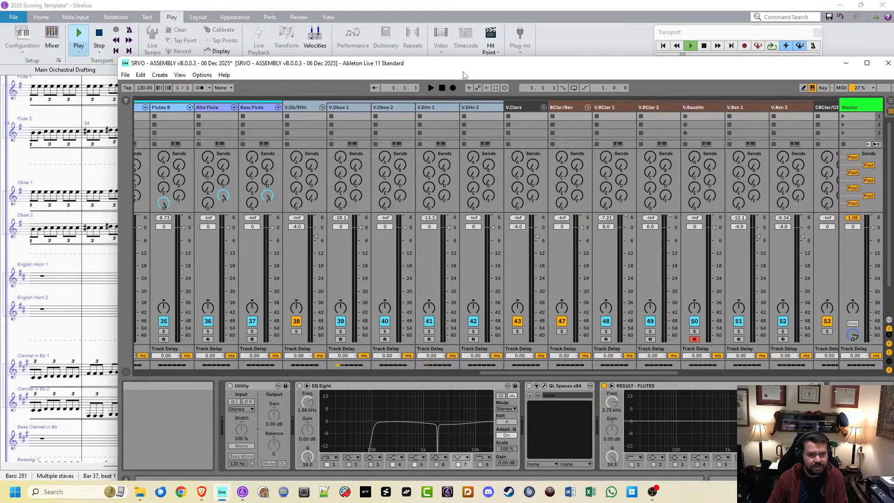
left_click(318, 8)
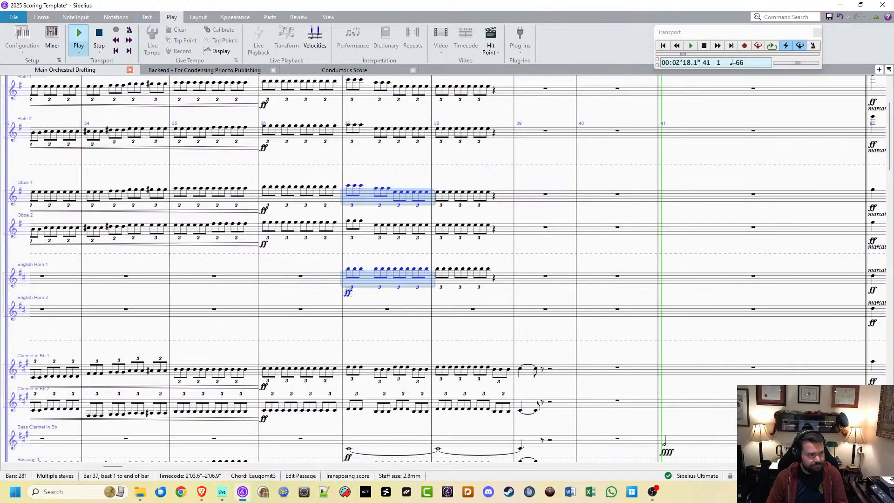
key("space")
Step: In Ableton Live, open the V.Oboe 1 track's UVI Workstation instrument, check its part volume, and close it
key("alt+Tab")
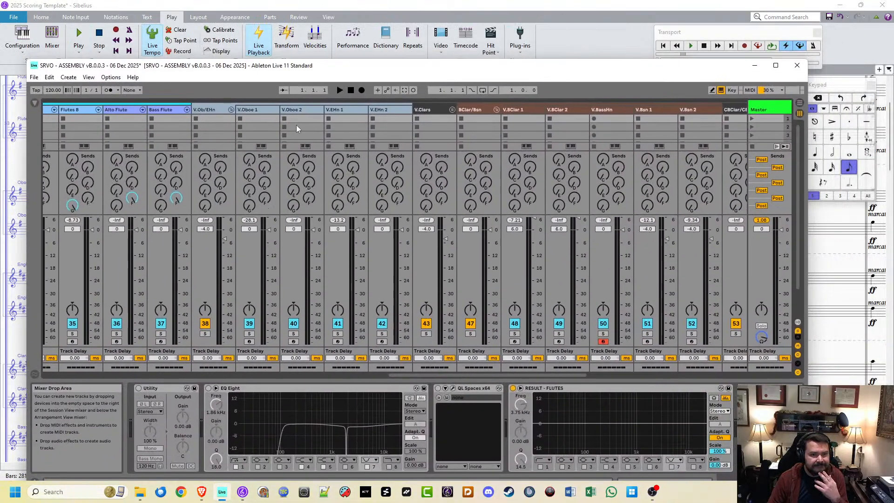
left_click(259, 110)
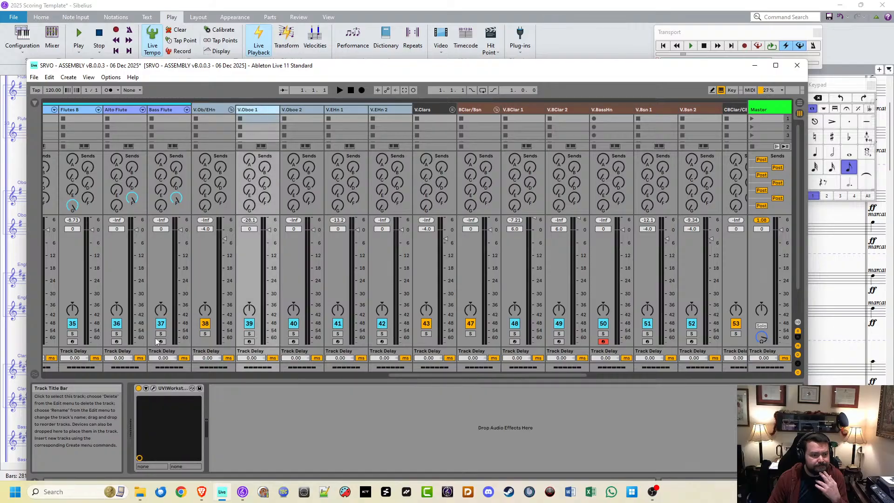
left_click(154, 388)
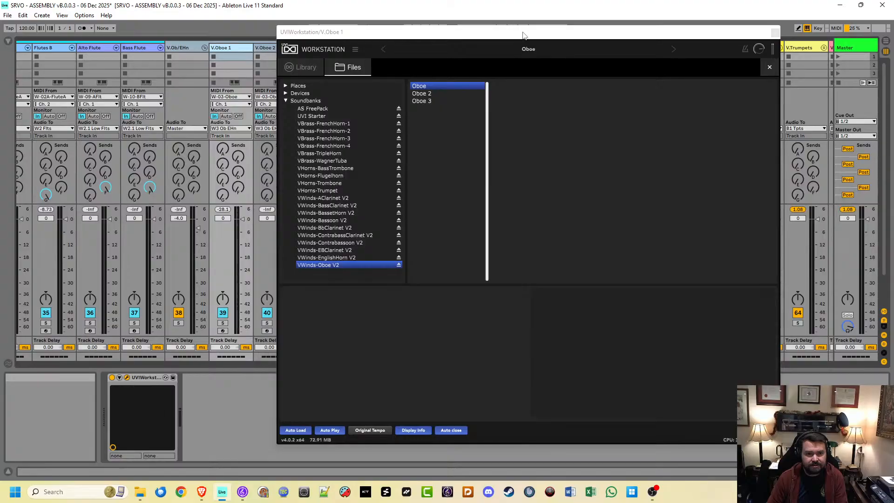
left_click(523, 35)
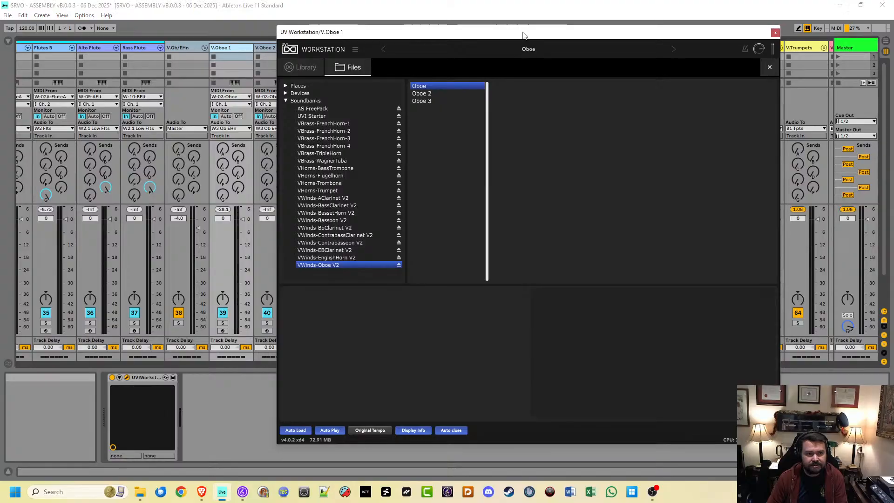
left_click(770, 68)
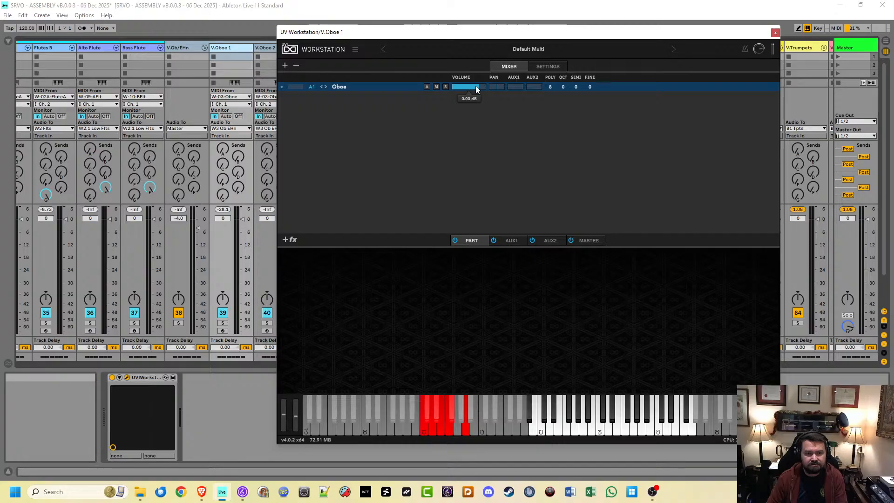
left_click(775, 32)
Step: Check the part volume in V.EHn 1's UVI Workstation, and set the V.EHn 1 and V.EHn 2 track volumes to -8 dB
left_click(325, 48)
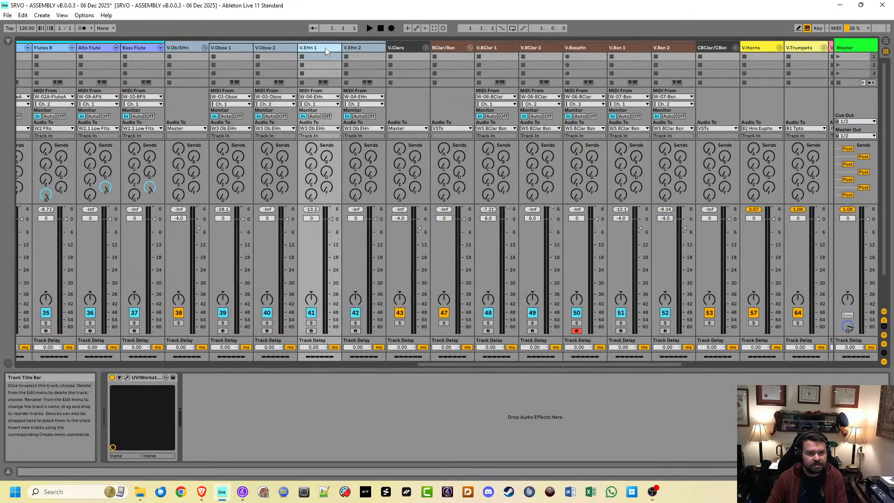
left_click(127, 377)
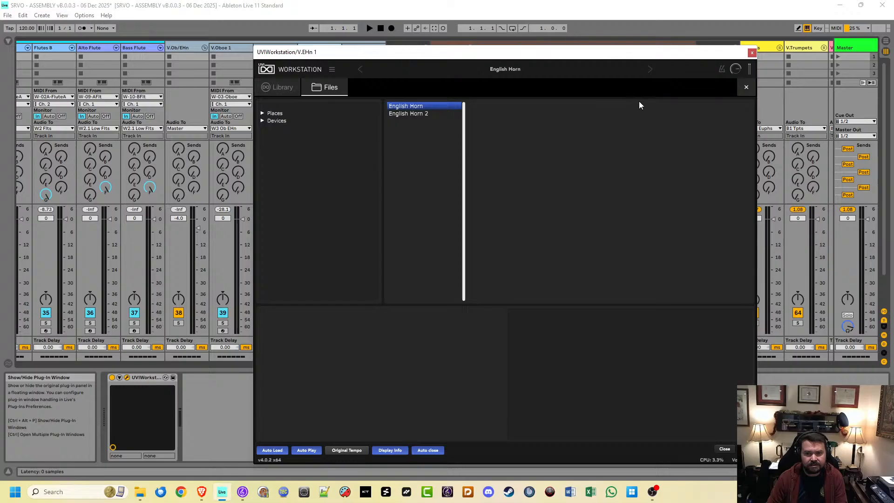
left_click(707, 88)
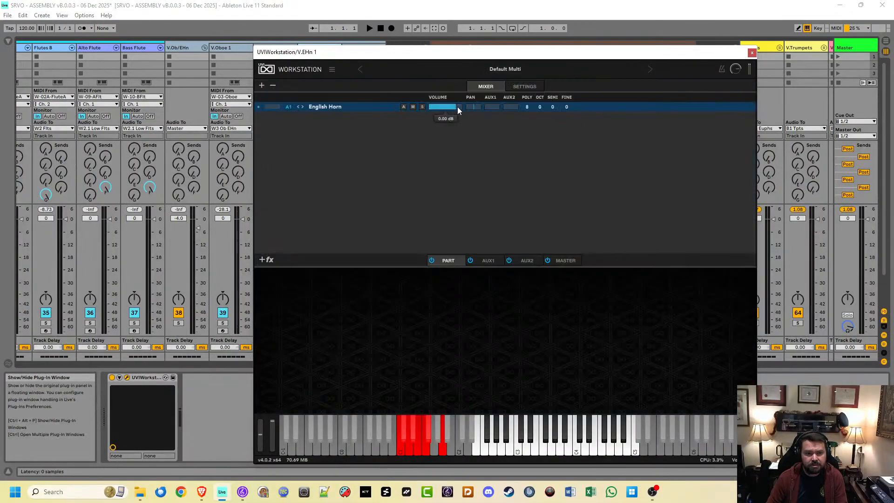
left_click(752, 54)
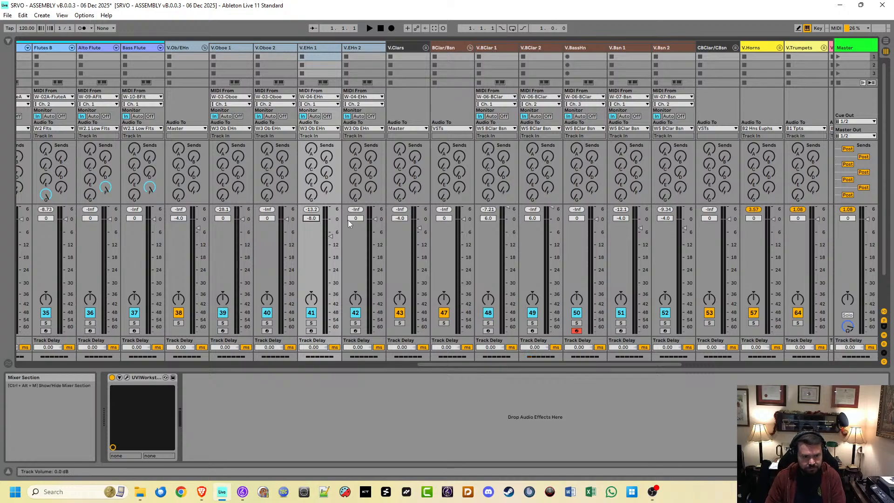
type("8")
key("Return")
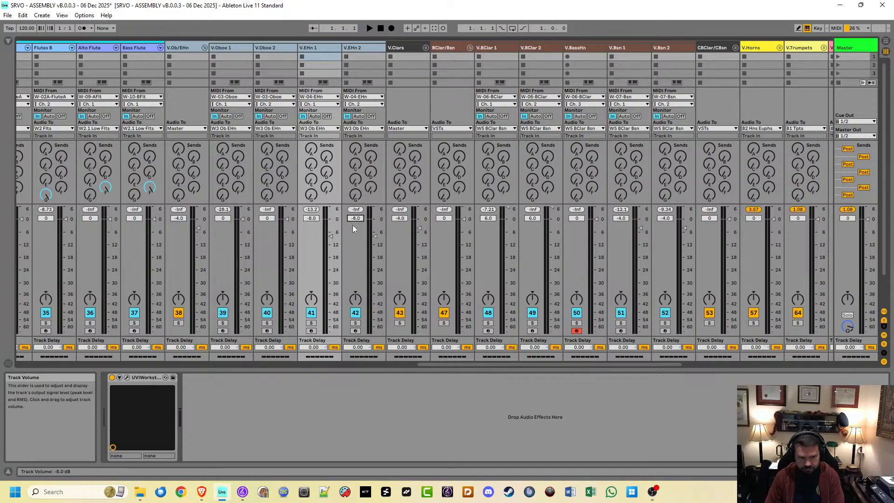
Step: Return to Sibelius, replay Oboe 1 and English Horn 1 from bar 37 while checking their Ableton Live levels, and stop in bar 40
left_click(243, 492)
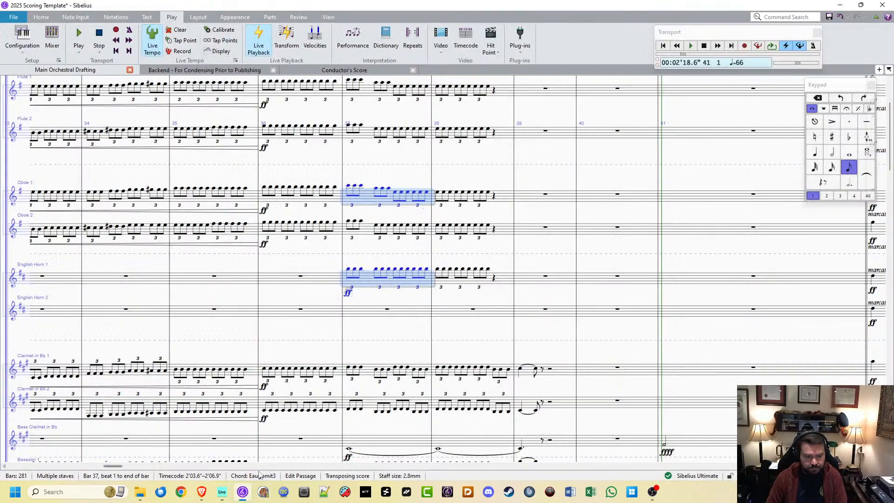
left_click(223, 492)
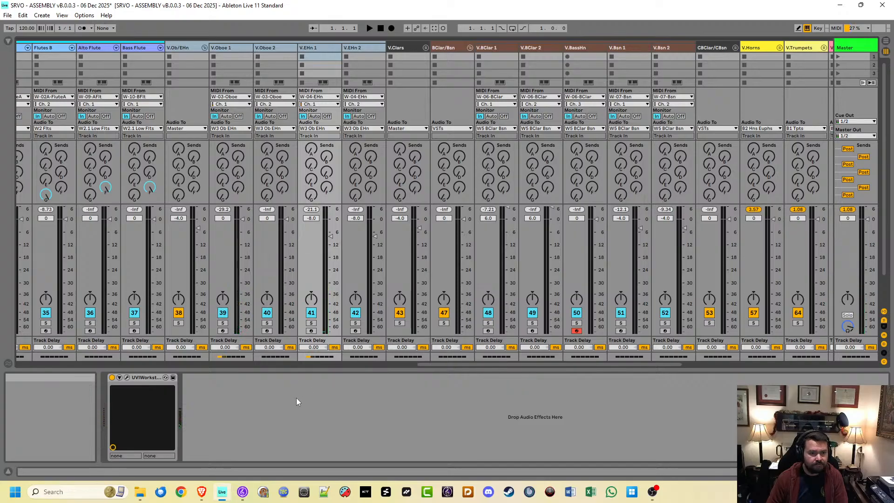
left_click(243, 492)
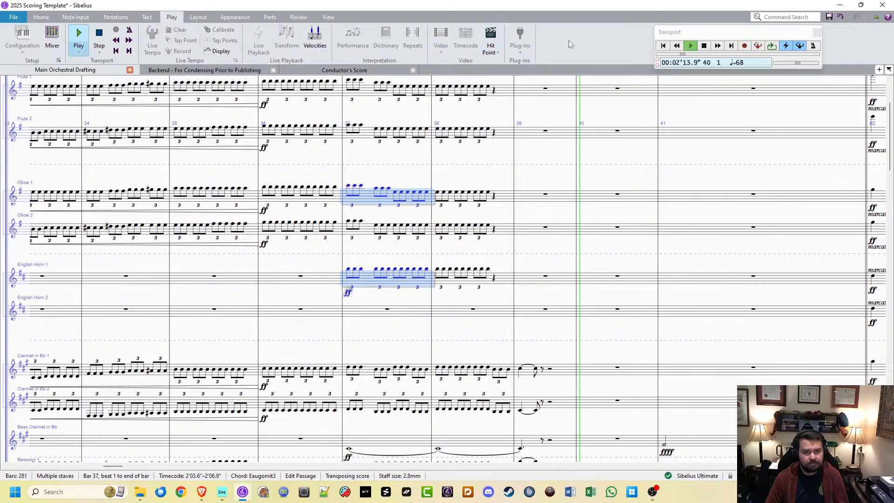
key("space")
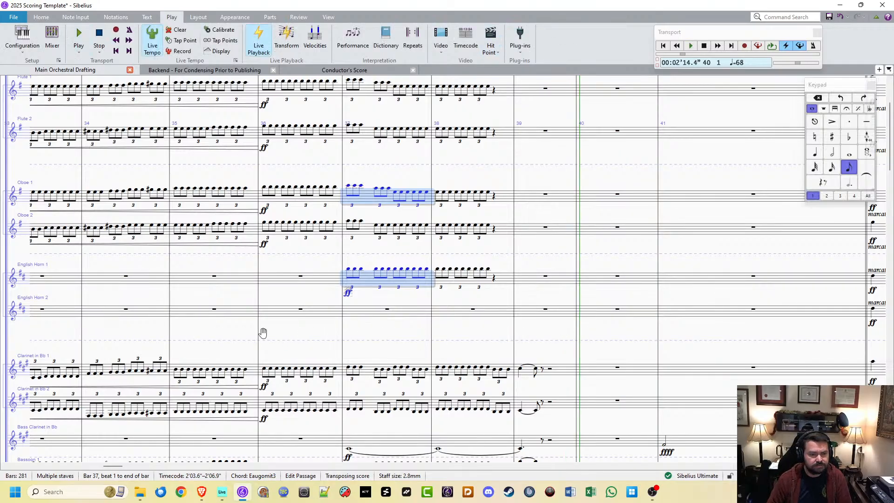
Step: Examine the oboe, English horn and clarinet parts from the marcato section after bar 41 back to bar 14
left_click_drag(263, 332, 500, 333)
scroll(501, 333, "right", 10)
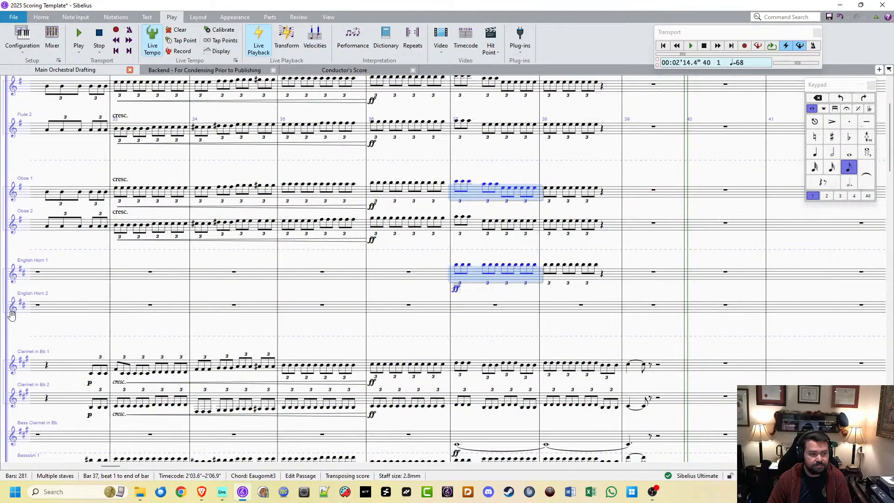
scroll(573, 325, "right", 12)
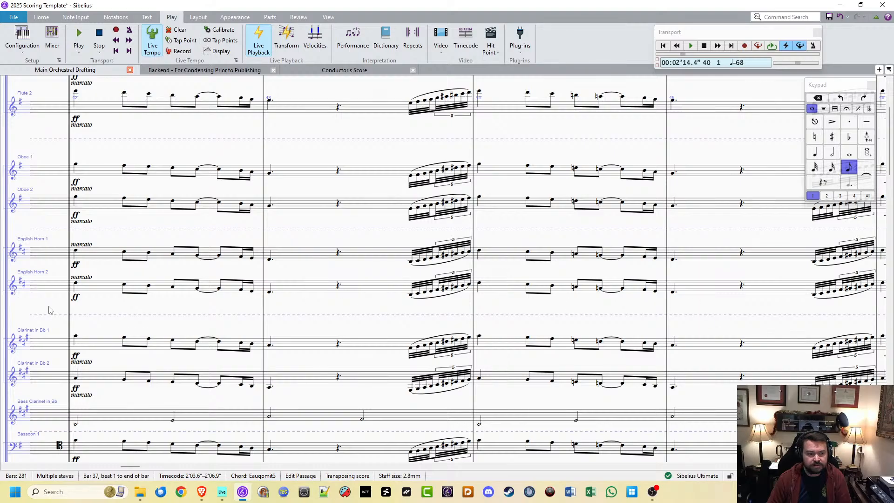
left_click_drag(58, 310, 582, 305)
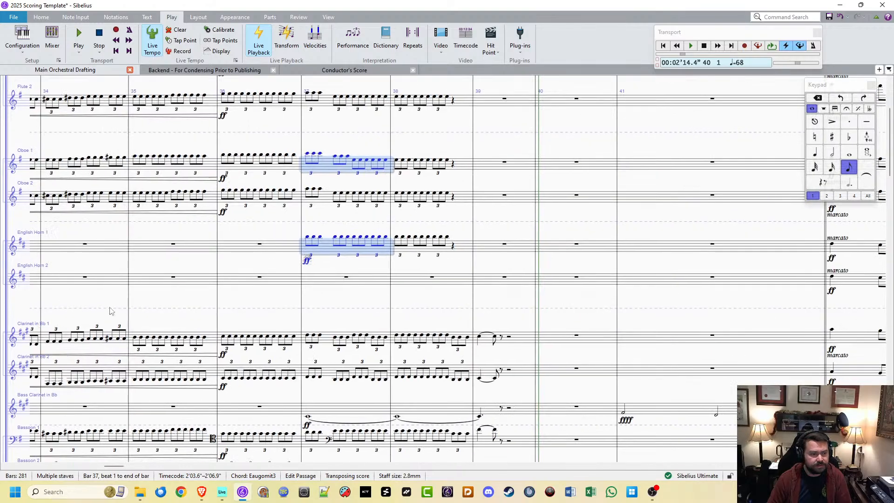
left_click_drag(124, 310, 738, 283)
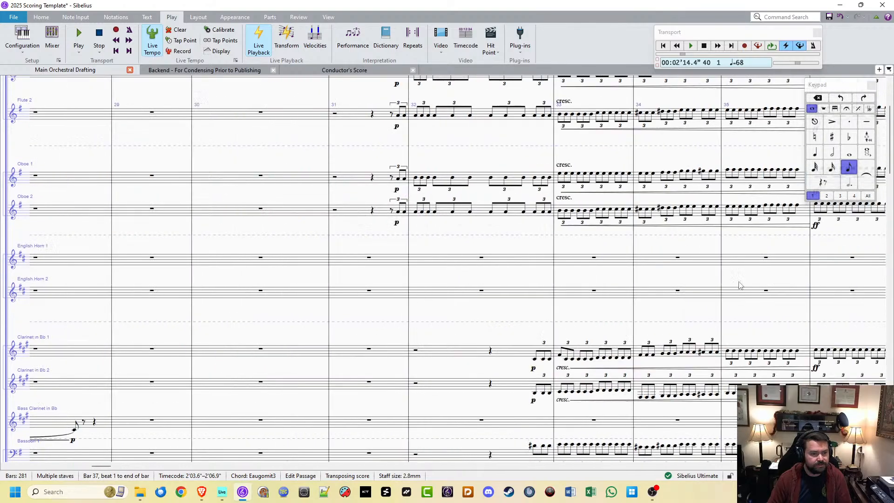
left_click_drag(91, 308, 778, 305)
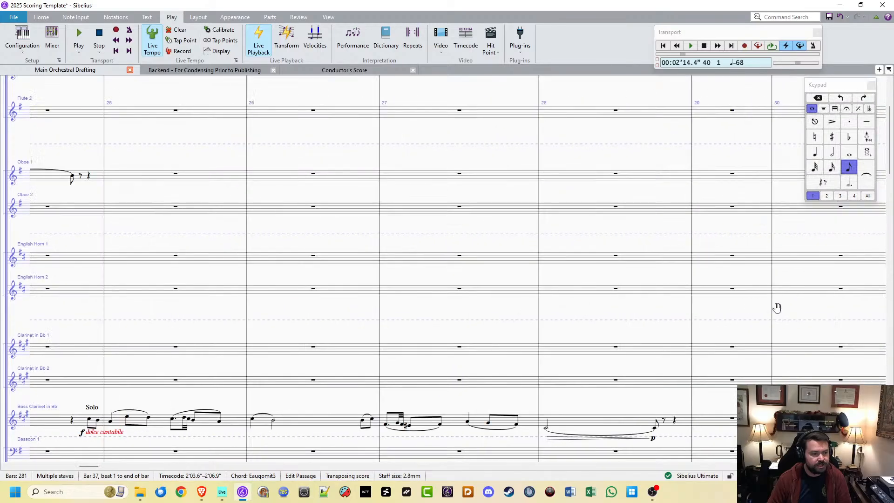
left_click_drag(106, 305, 792, 298)
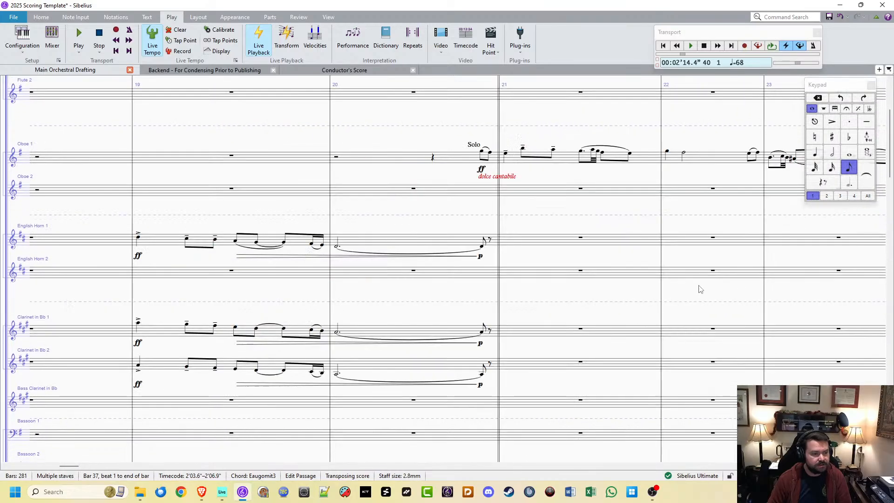
left_click_drag(178, 298, 285, 301)
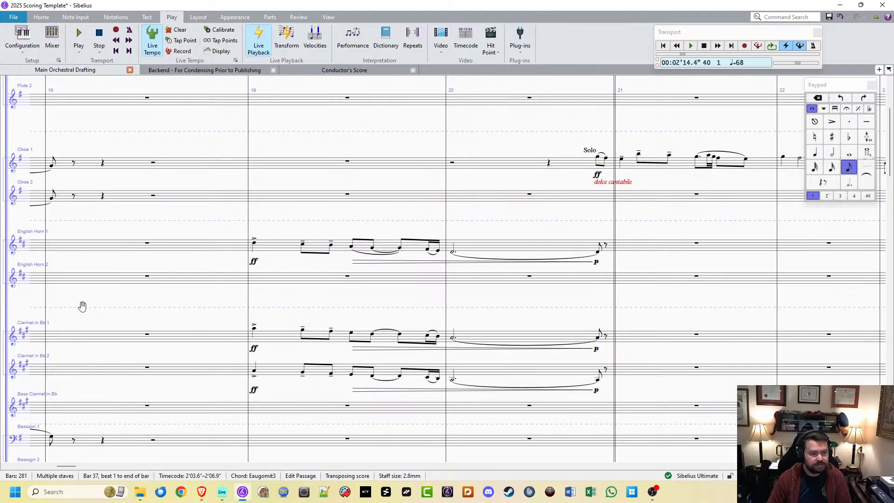
left_click_drag(82, 305, 553, 310)
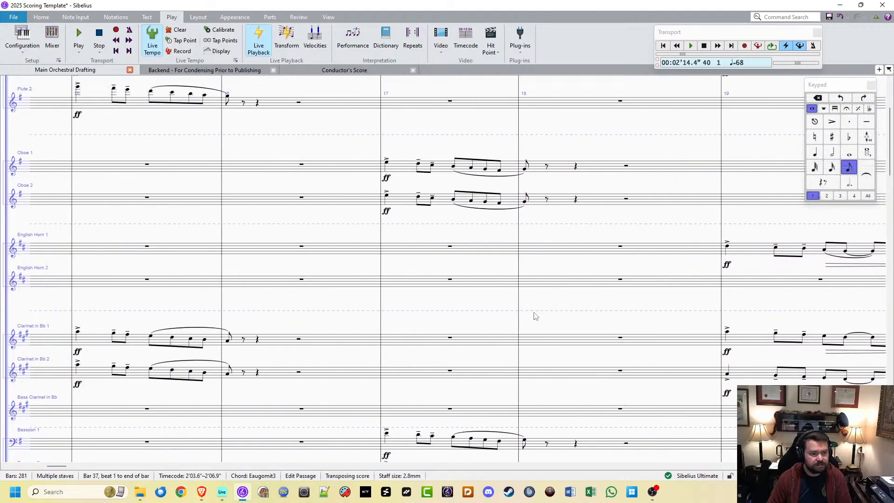
left_click_drag(113, 307, 261, 303)
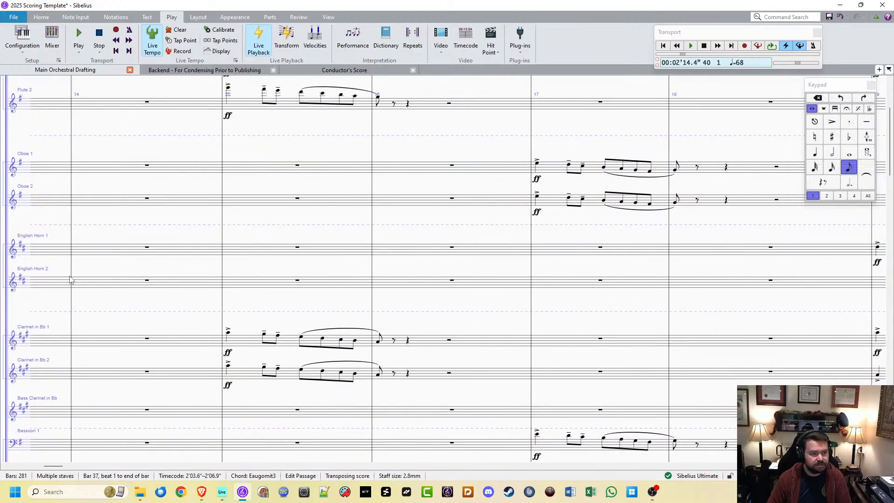
Step: Play the score from the start of bar 14 into the Oboe 1 solo and stop in bar 22
left_click(73, 281)
key("space")
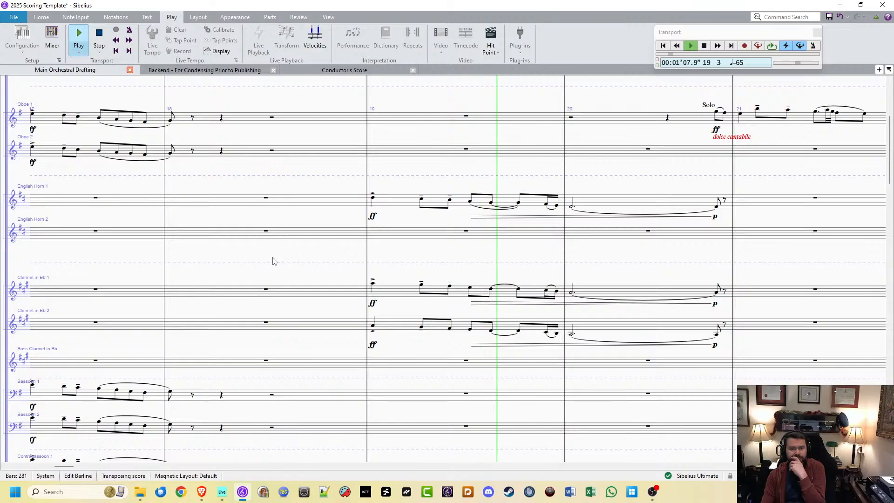
scroll(390, 285, "up", 3)
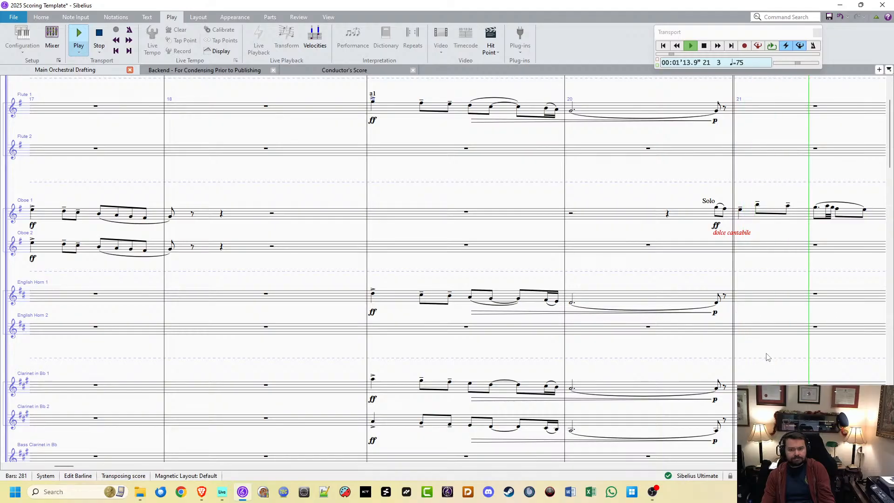
left_click_drag(591, 351, 116, 341)
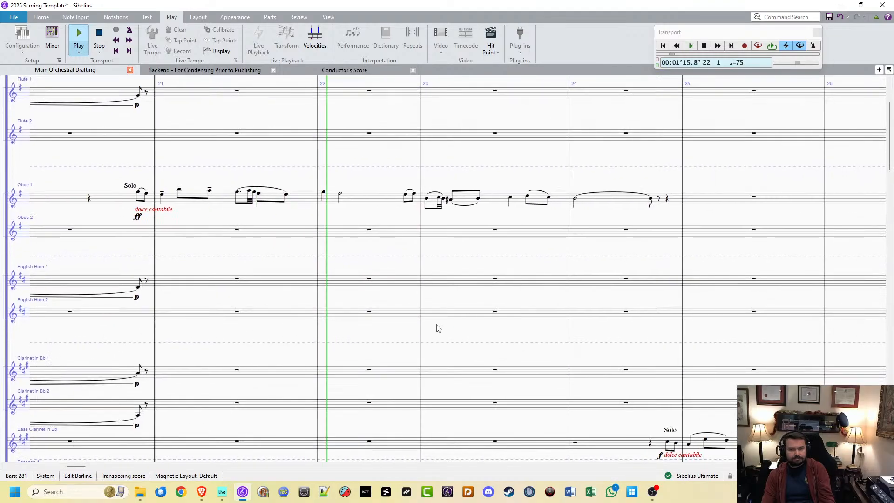
key("space")
Step: Examine the woodwind parts from bar 19 onward to the tempo change at bar 50
left_click_drag(279, 345, 585, 331)
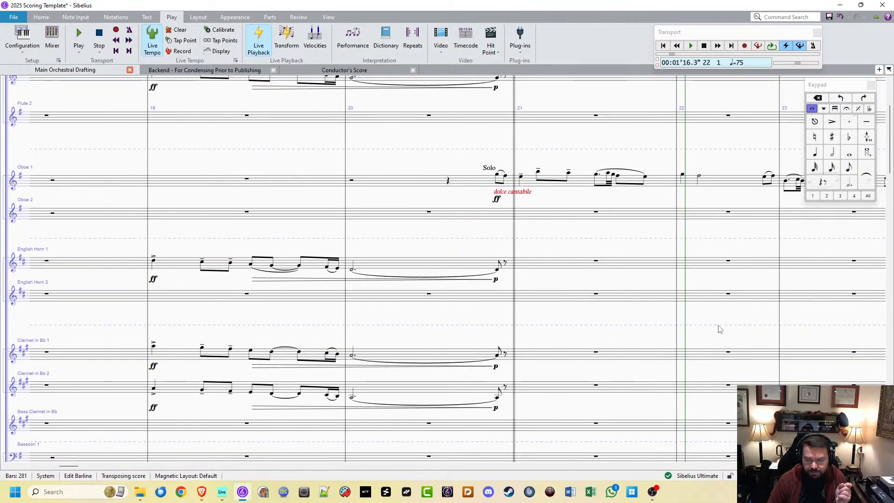
left_click_drag(588, 330, 56, 339)
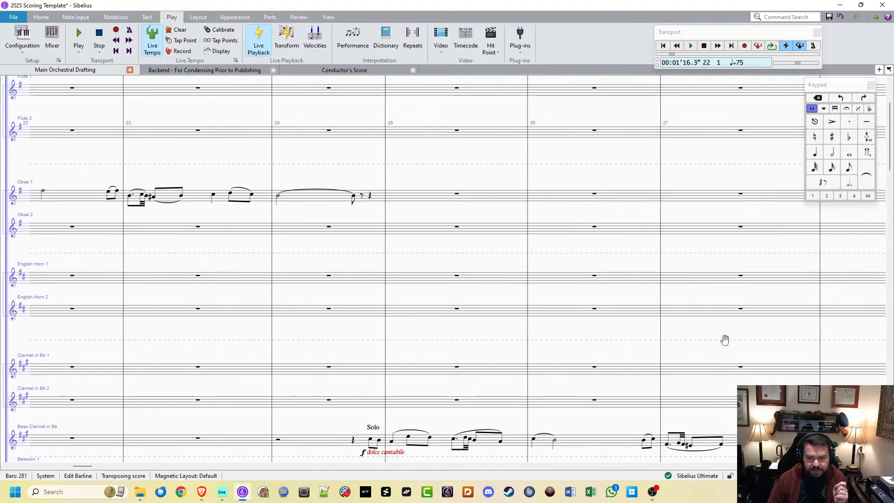
left_click_drag(725, 339, 275, 320)
left_click_drag(692, 286, 331, 283)
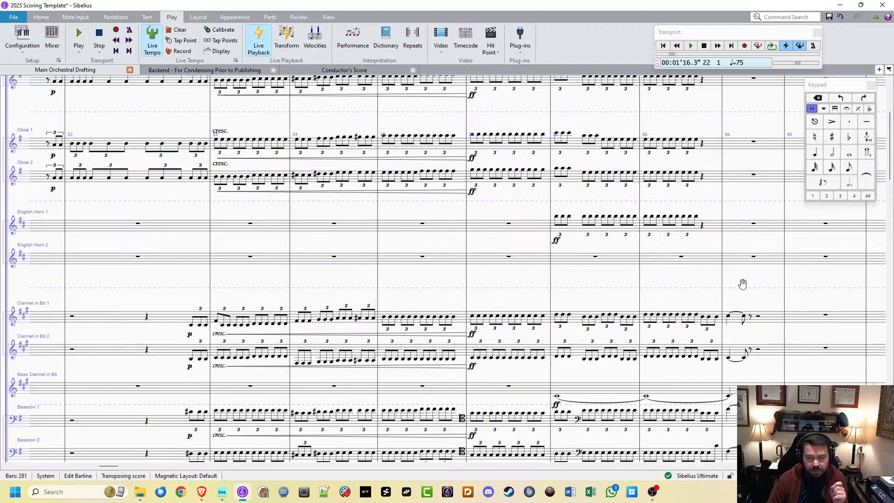
left_click_drag(742, 284, 316, 315)
left_click_drag(683, 312, 110, 313)
left_click_drag(845, 322, 598, 325)
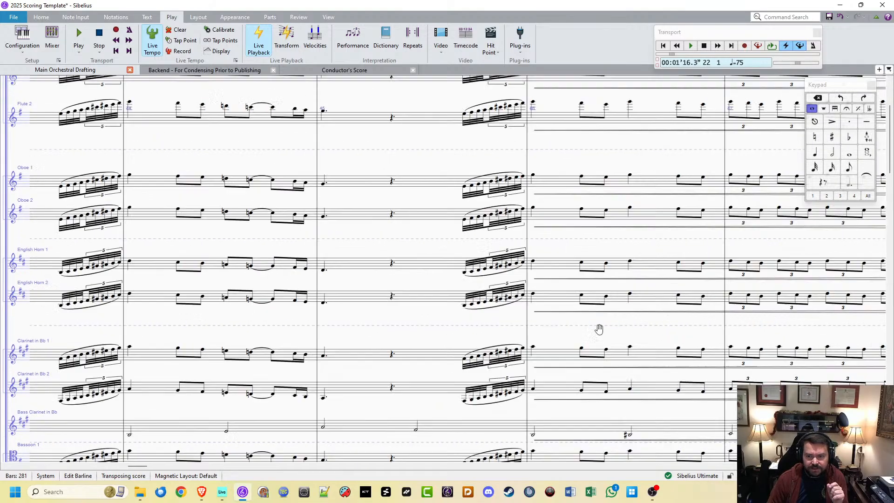
left_click_drag(675, 323, 285, 325)
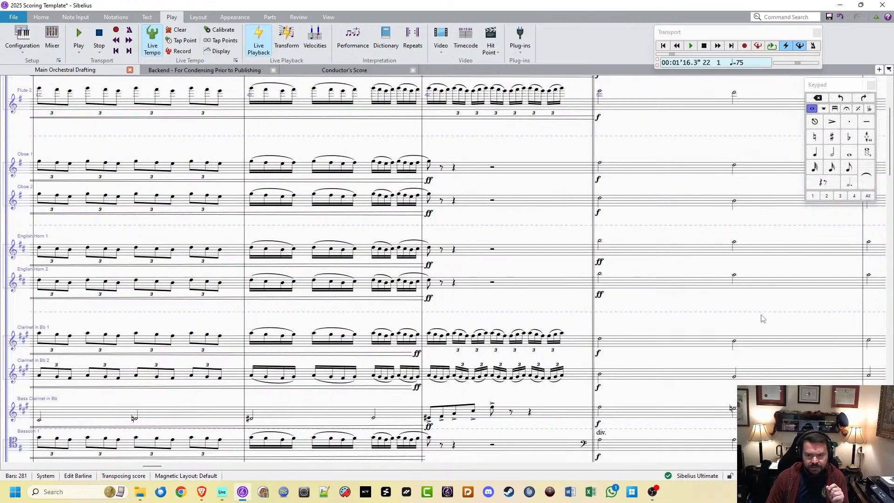
left_click_drag(762, 318, 475, 456)
left_click(365, 122)
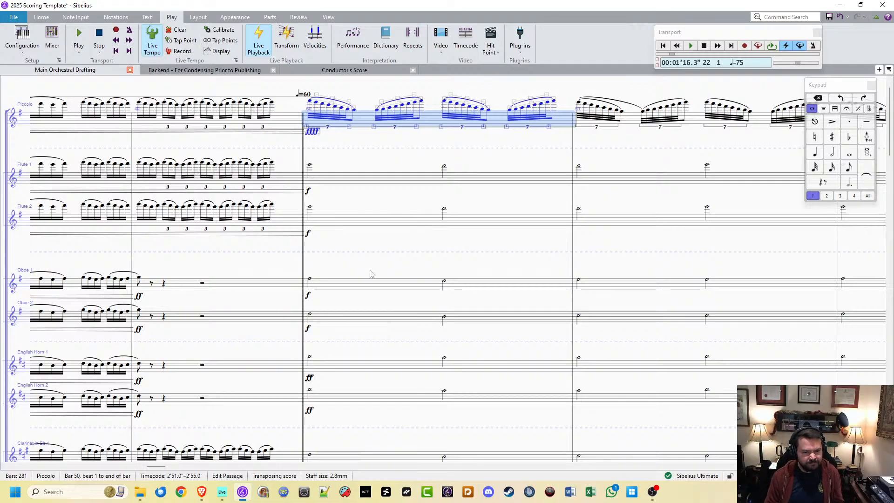
scroll(371, 274, "down", 3)
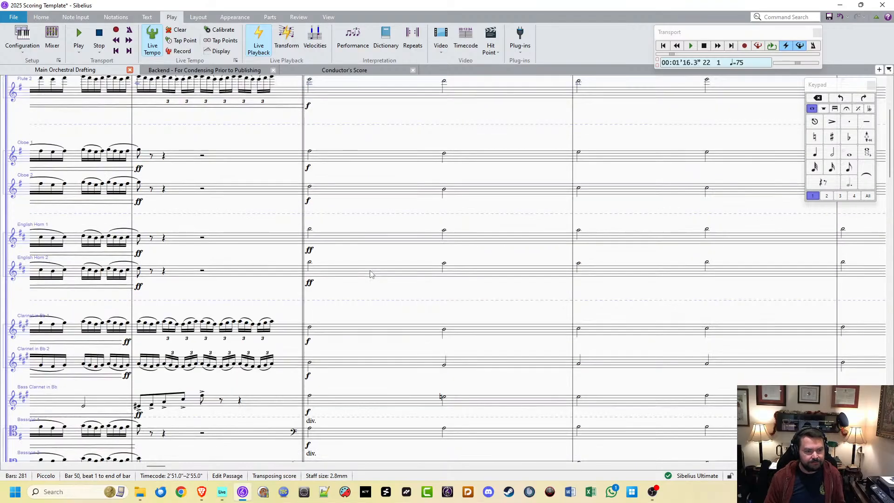
scroll(371, 274, "down", 1)
scroll(368, 275, "down", 3)
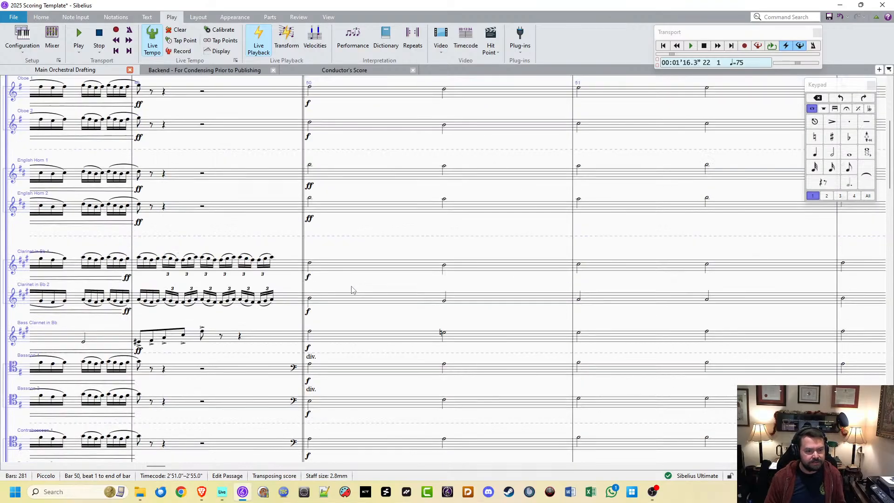
left_click(341, 416)
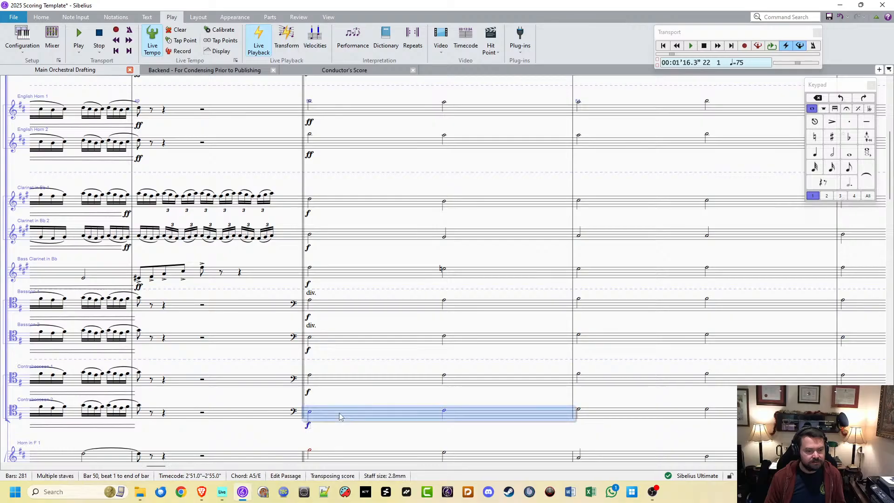
key("Escape")
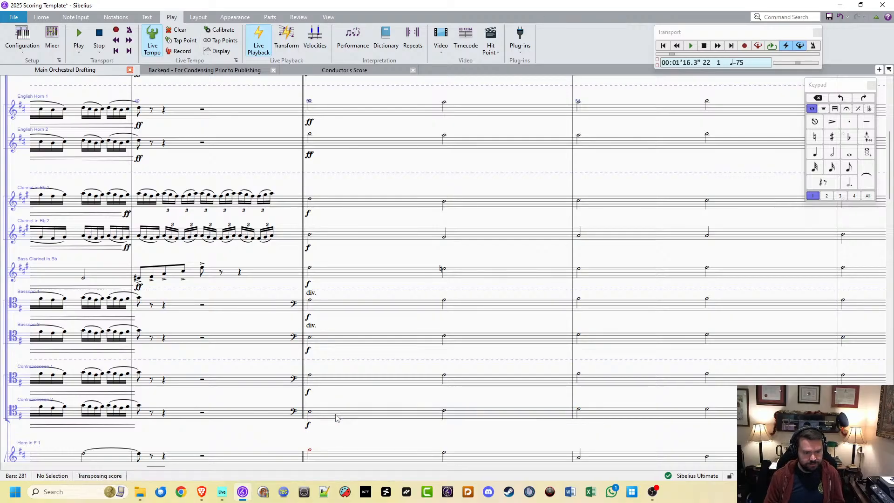
Step: Select bar 50 across the woodwinds from Contrabassoon 2 up to Piccolo, play the passage, and stop in bar 51
left_click(337, 415)
scroll(347, 356, "up", 7)
scroll(365, 155, "up", 2)
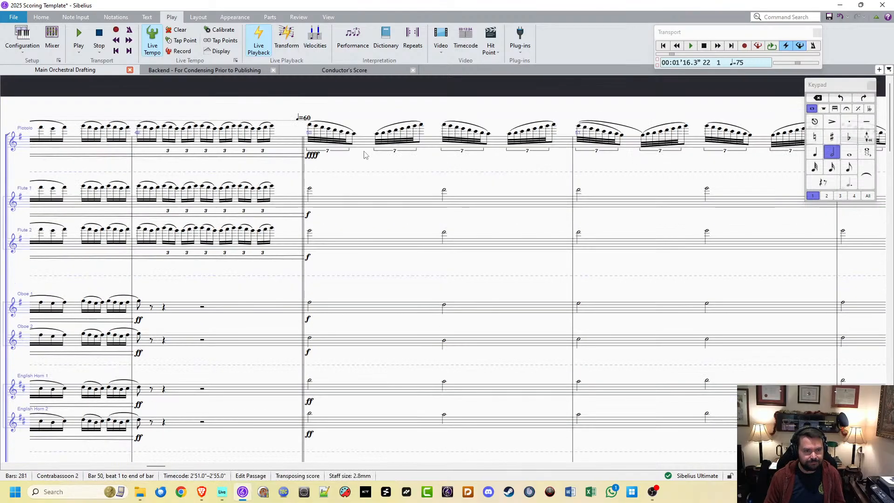
left_click(366, 144, "shift")
key("space")
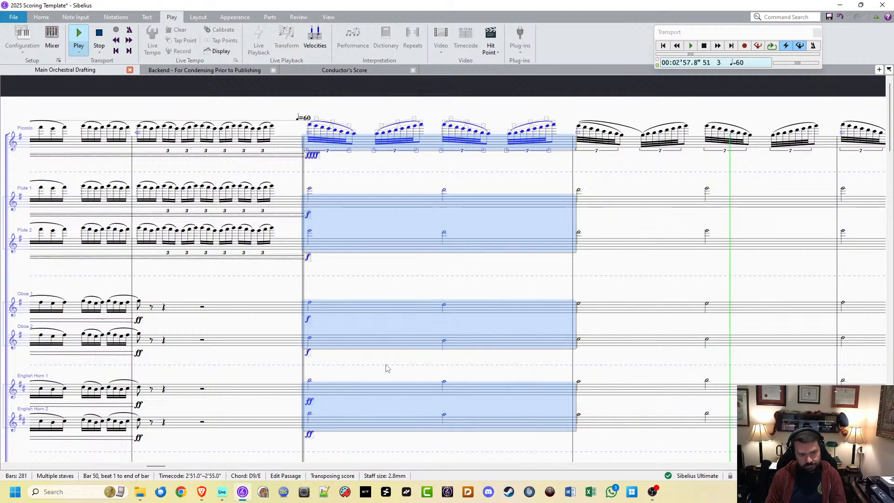
key("space")
Step: Exclude the Piccolo from the bar 50 woodwind selection, replay the passage, and stop in bar 52
left_click(363, 142, "ctrl")
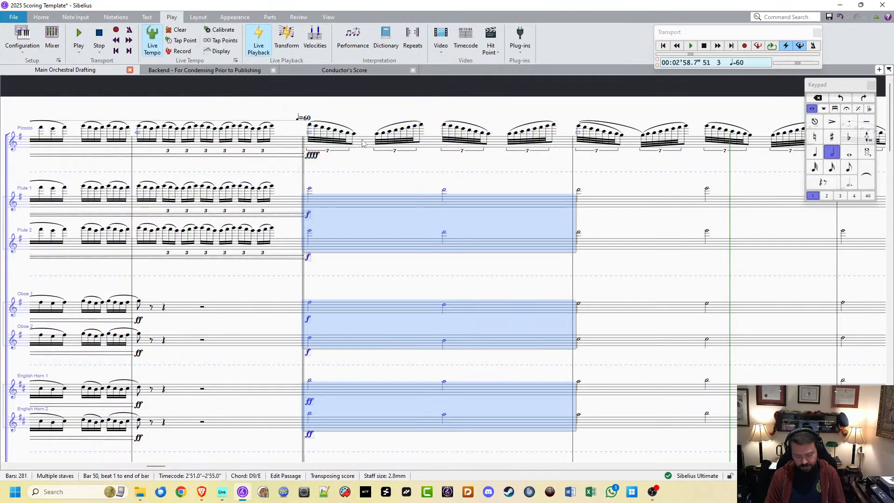
key("space")
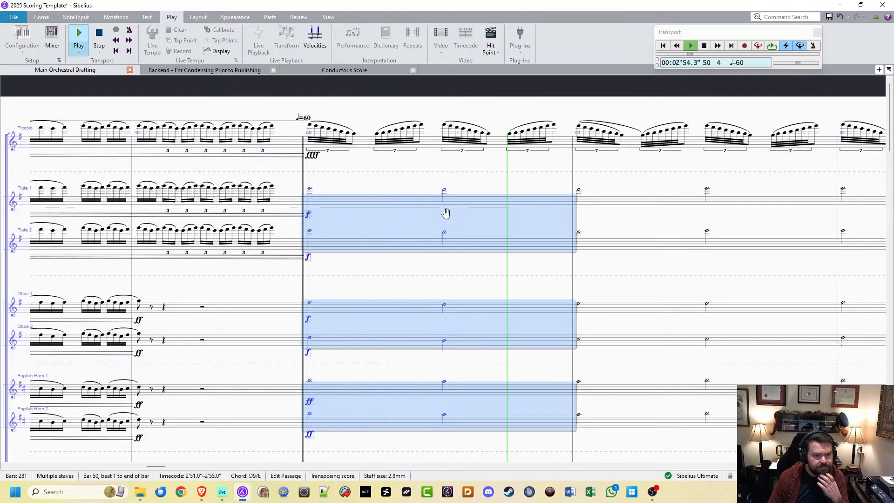
left_click_drag(445, 211, 374, 97)
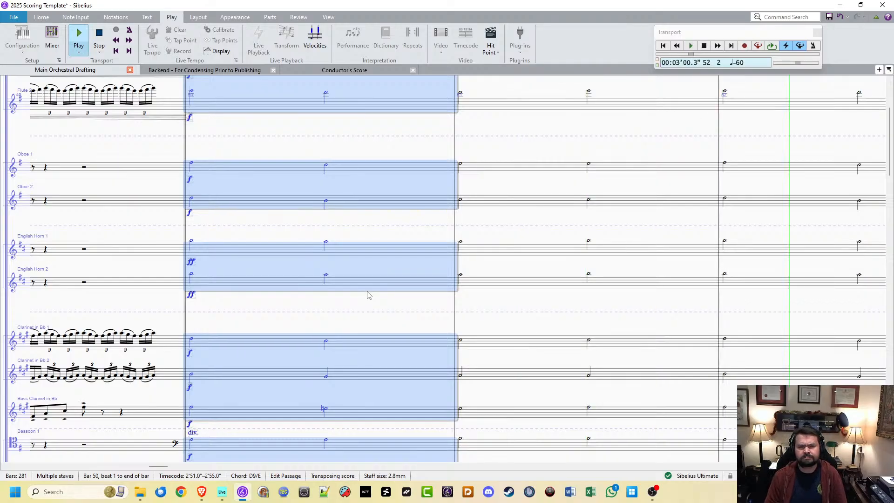
key("space")
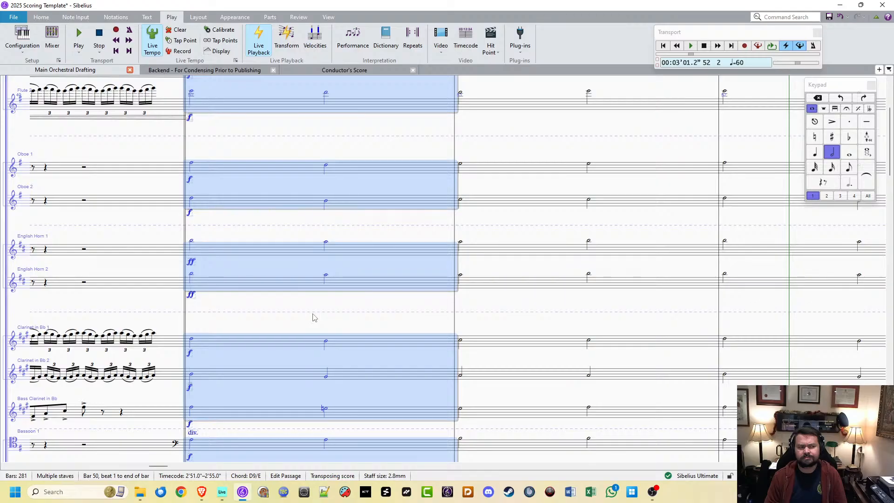
Step: Select only Oboe 1 and Oboe 2 in bar 50, play them, stop in bar 53, and return to bar 50
key("Escape")
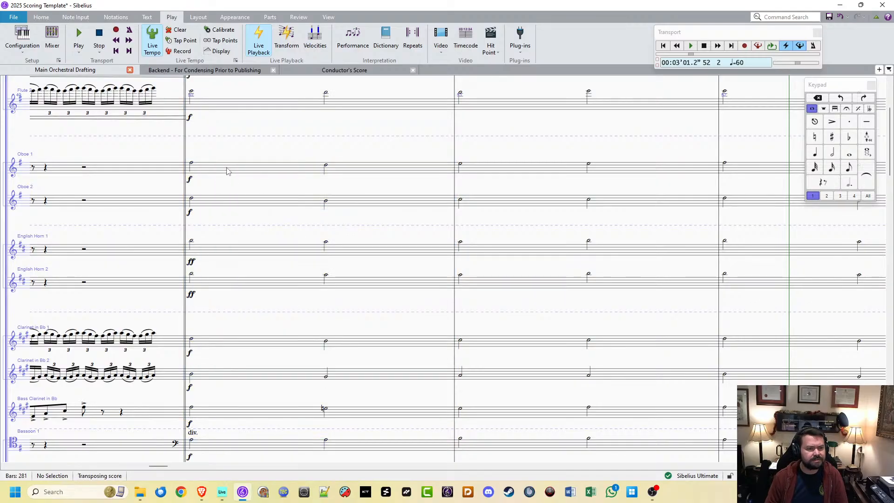
left_click(224, 168)
left_click(219, 202, "shift")
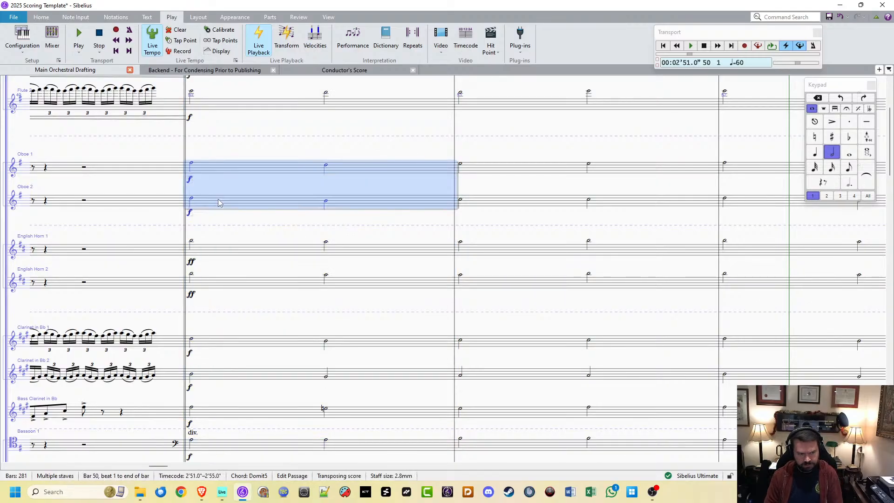
key("space")
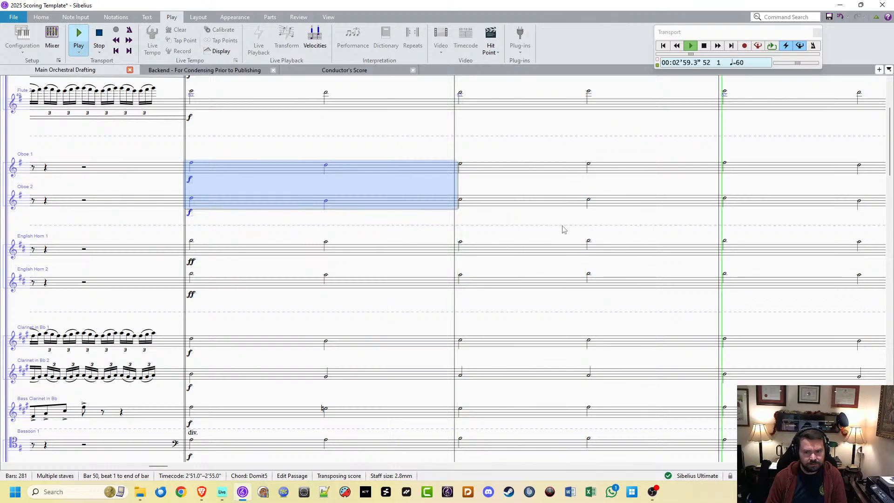
left_click_drag(529, 236, 201, 283)
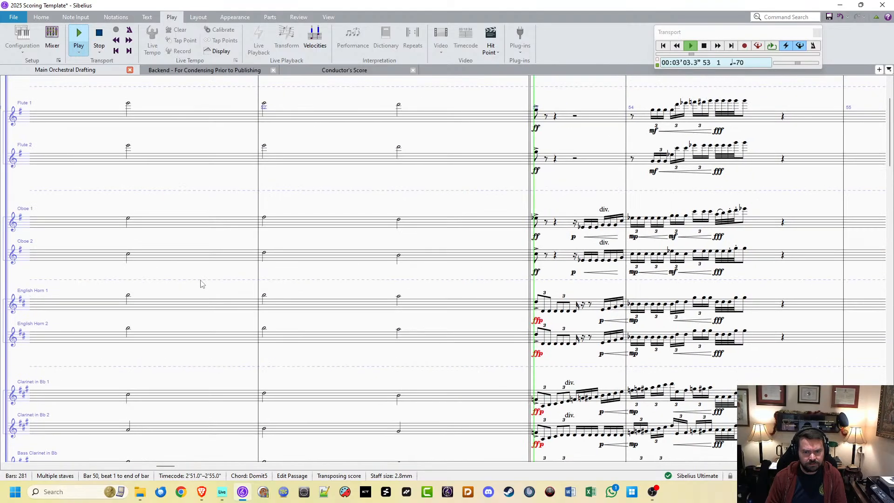
key("space")
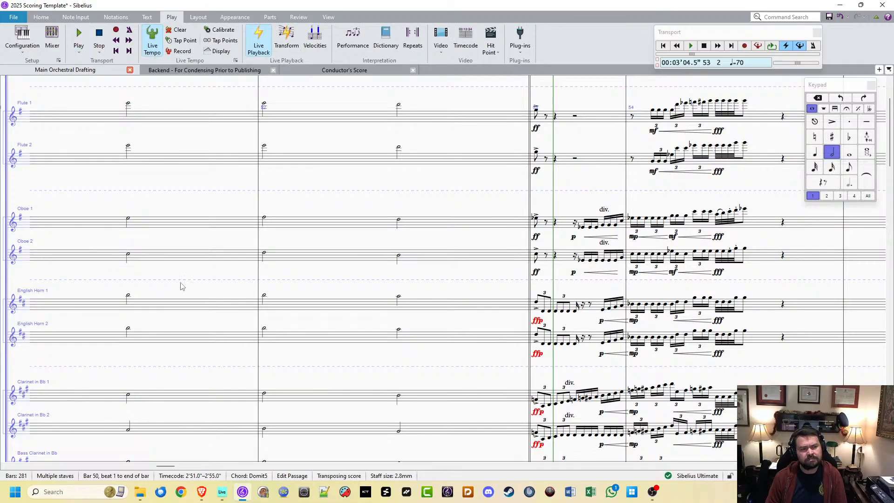
left_click_drag(70, 276, 396, 257)
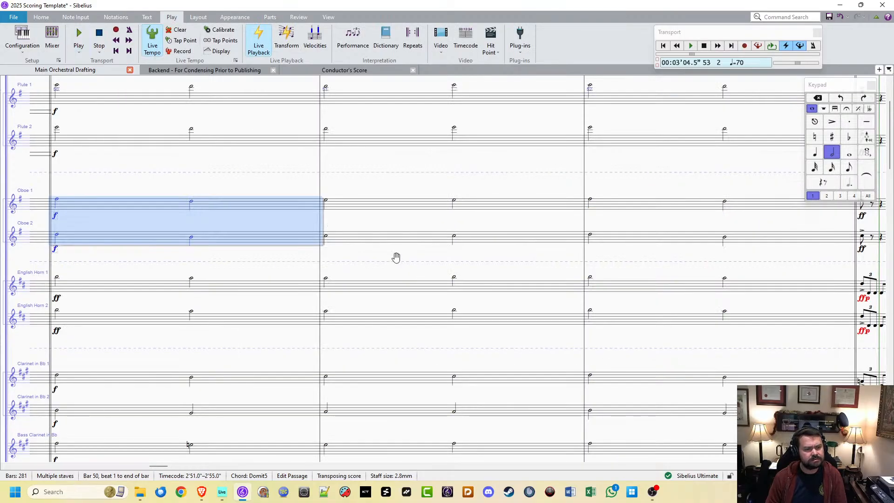
left_click_drag(468, 247, 529, 219)
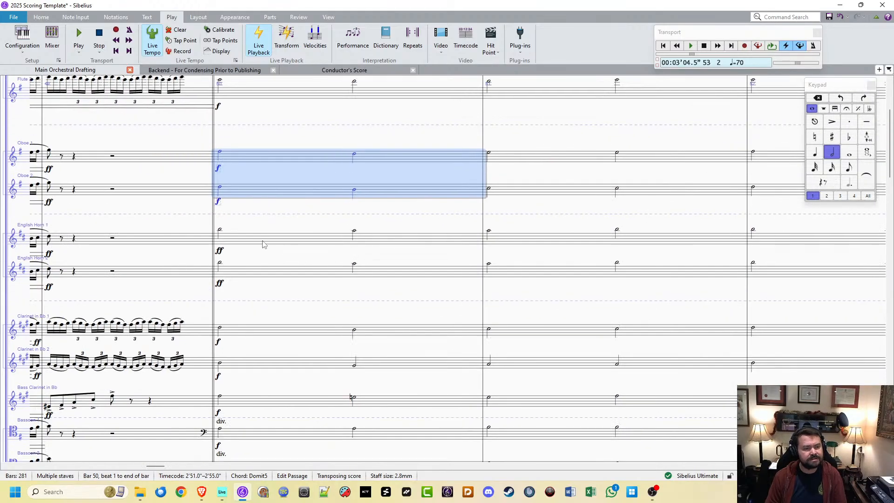
Step: Select bar 50 in English Horn 1 and 2 only, play the passage, and stop in bar 51
left_click(262, 243)
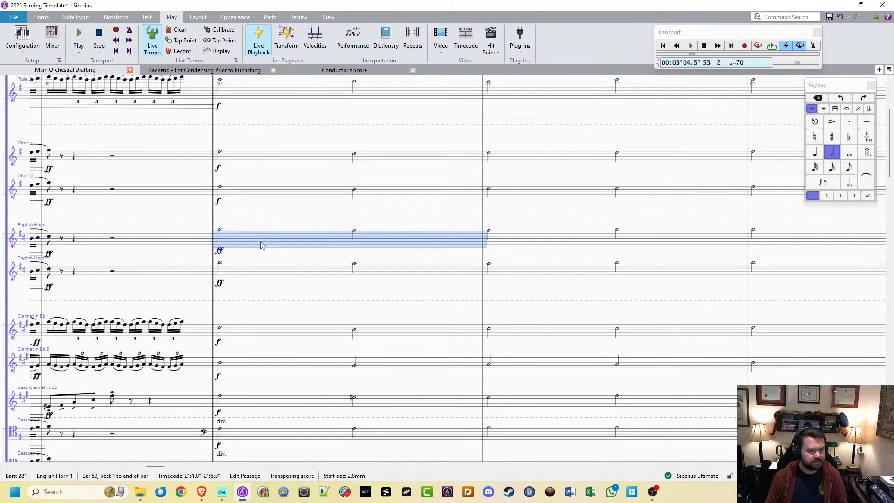
left_click(250, 270, "shift")
key("p")
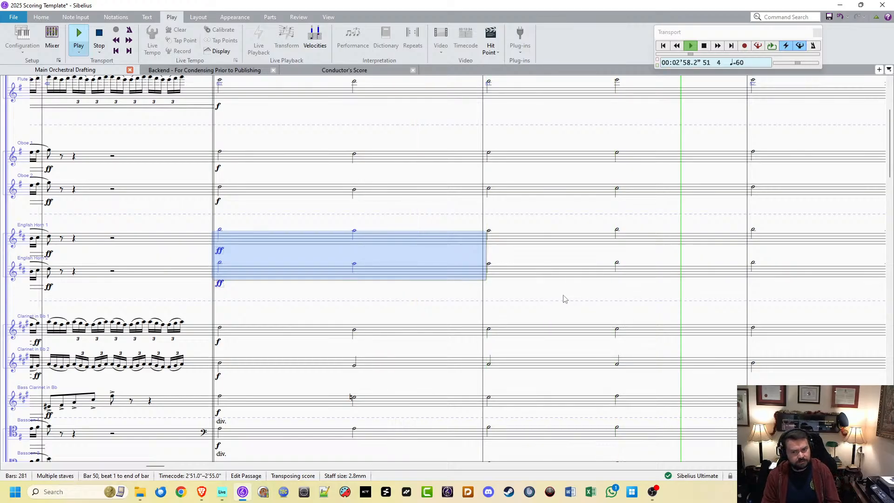
key("space")
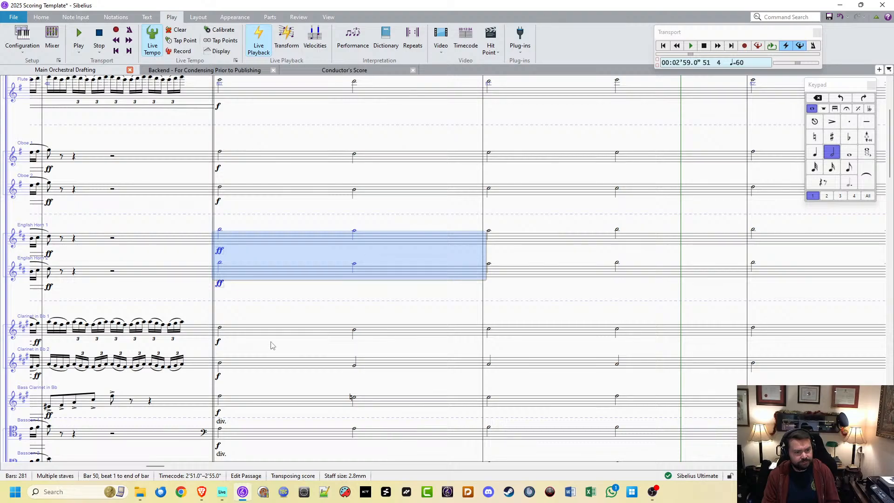
Step: Add both B-flat Clarinets to the bar 50 English Horn selection, play them together, and stop in bar 51
left_click(271, 343, "ctrl")
left_click(272, 363, "ctrl")
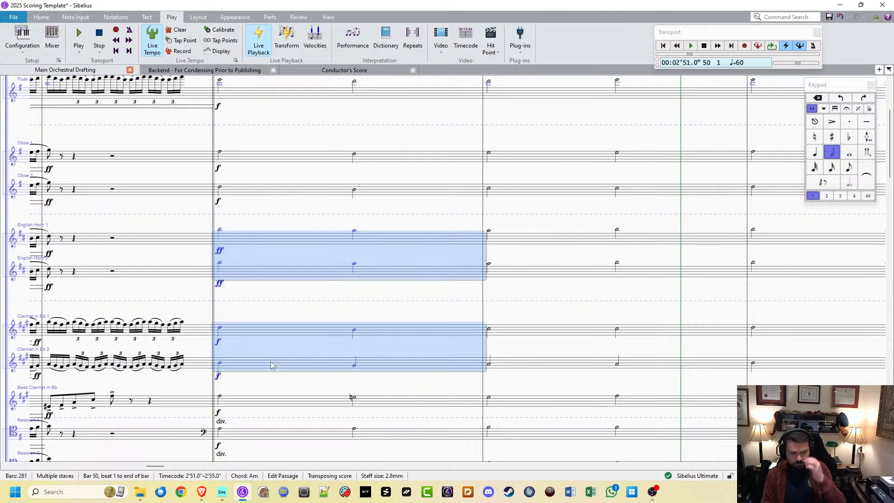
key("space")
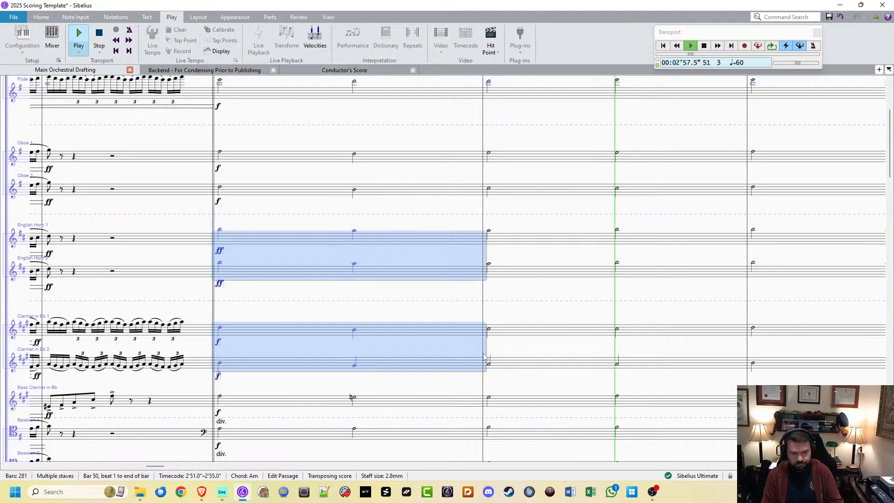
key("space")
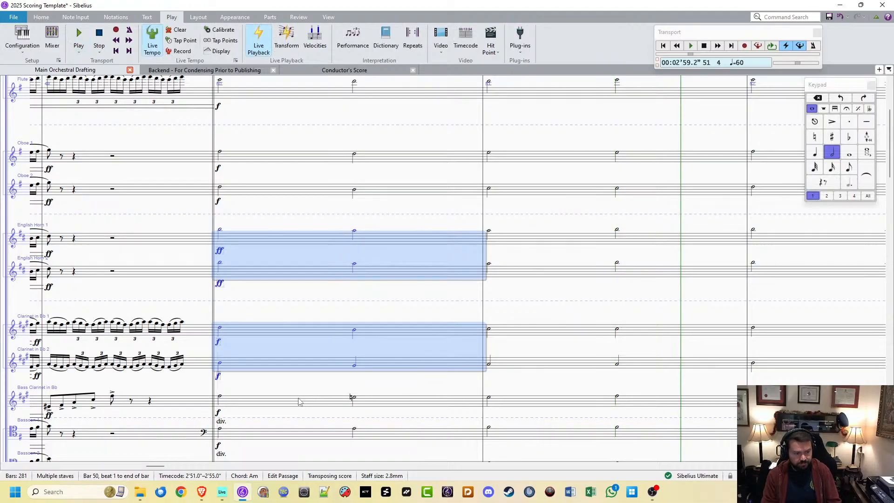
Step: Add the Bass Clarinet to the bar 50 selection, replay the passage, and stop in bar 51
left_click(298, 405, "shift")
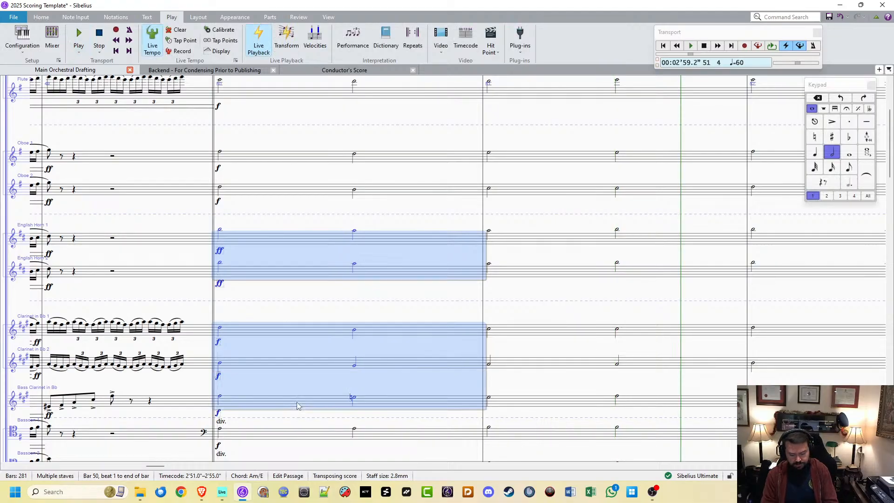
key("space")
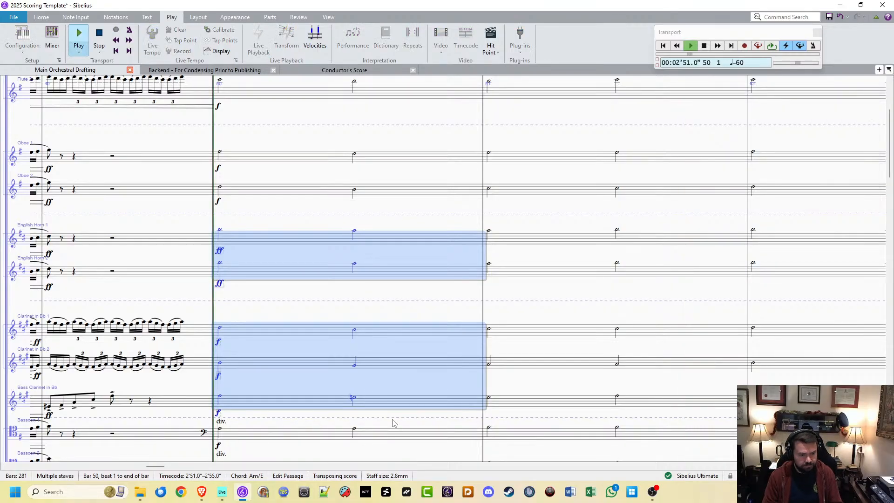
scroll(377, 375, "down", 3)
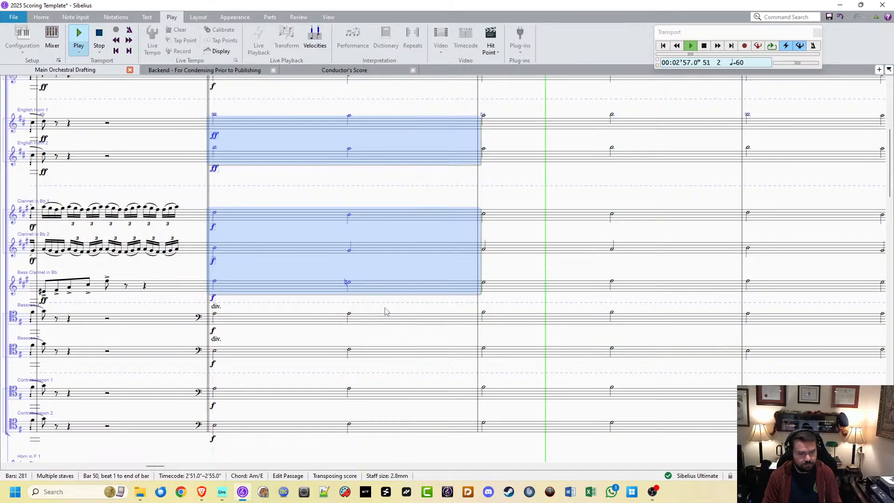
key("space")
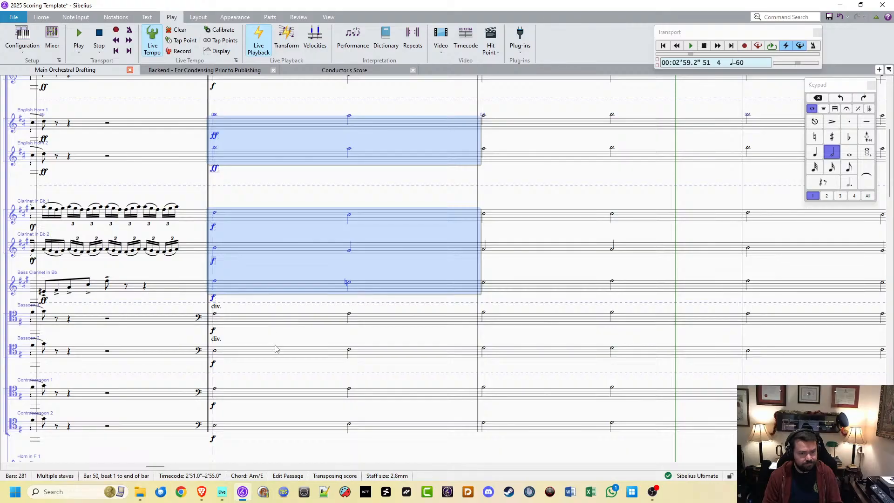
Step: Extend the bar 50 selection to Bassoon 1 and 2, replay the passage, and stop in bar 51
key("shift+Down")
key("shift+Down")
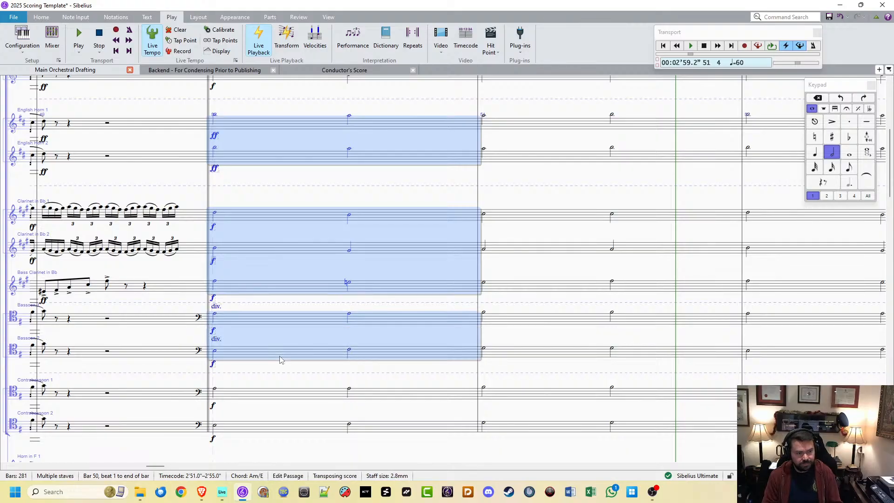
key("space")
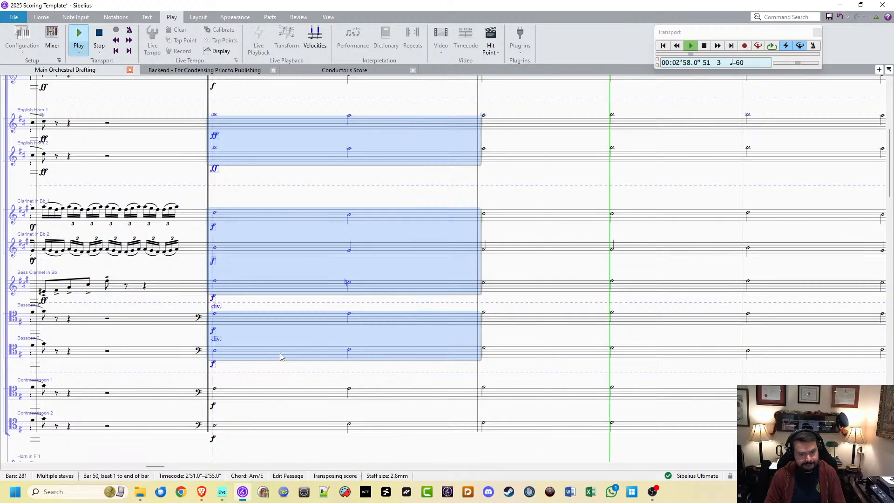
key("space")
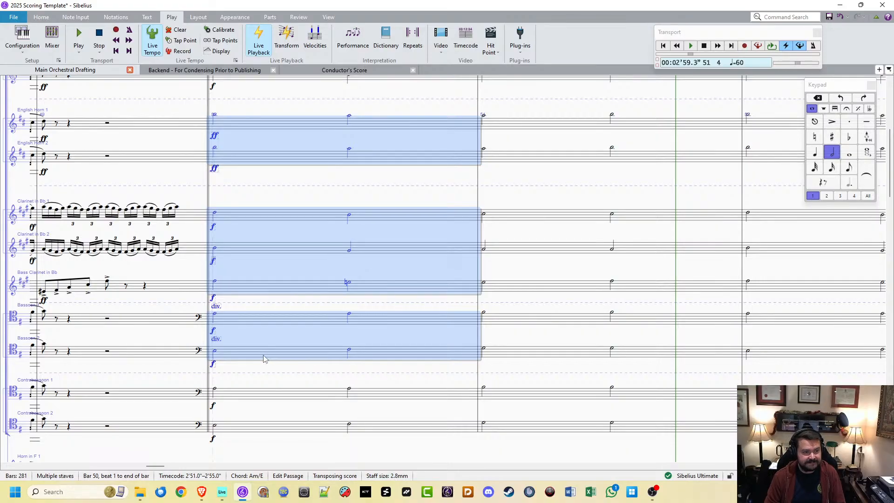
Step: Include Contrabassoon 1 and 2 in the bar 50 selection, replay the passage, and stop in bar 52
left_click(252, 419, "shift")
left_click(251, 428, "shift")
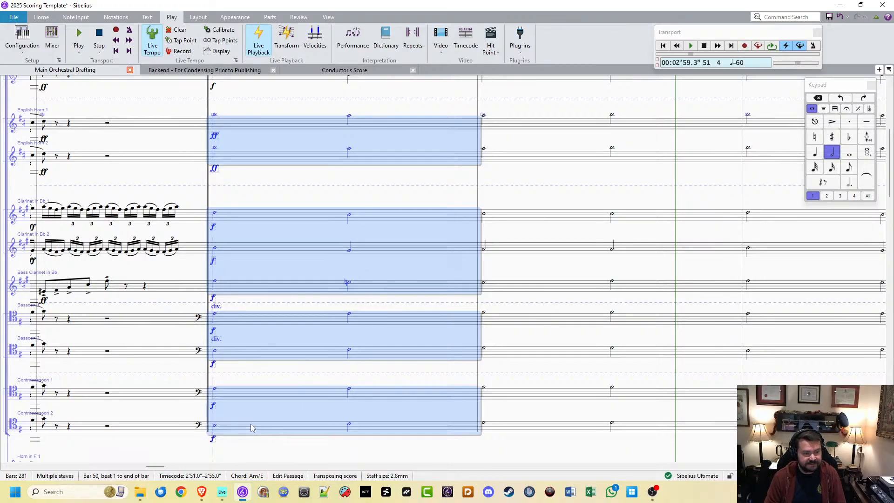
key("space")
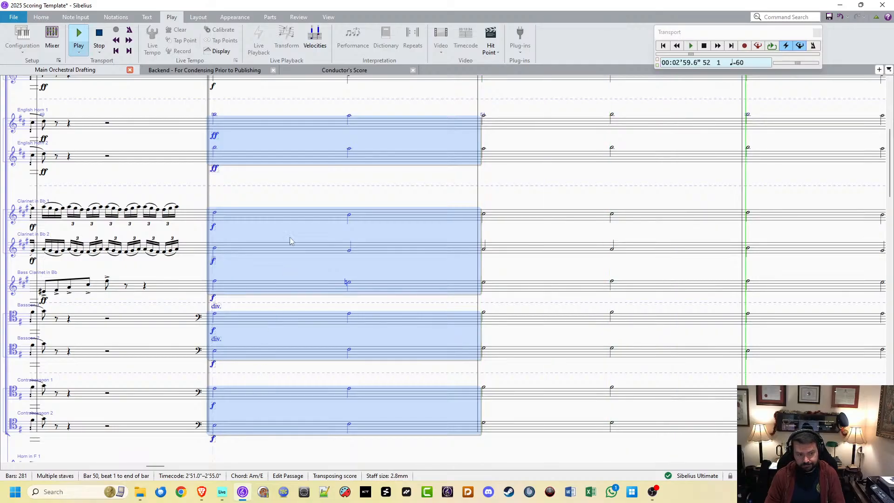
key("space")
Step: Add Flute 1 and 2 to the bar 50 selection, play through to bar 55, stop, return to bar 50 and clear the selection
scroll(286, 260, "up", 2)
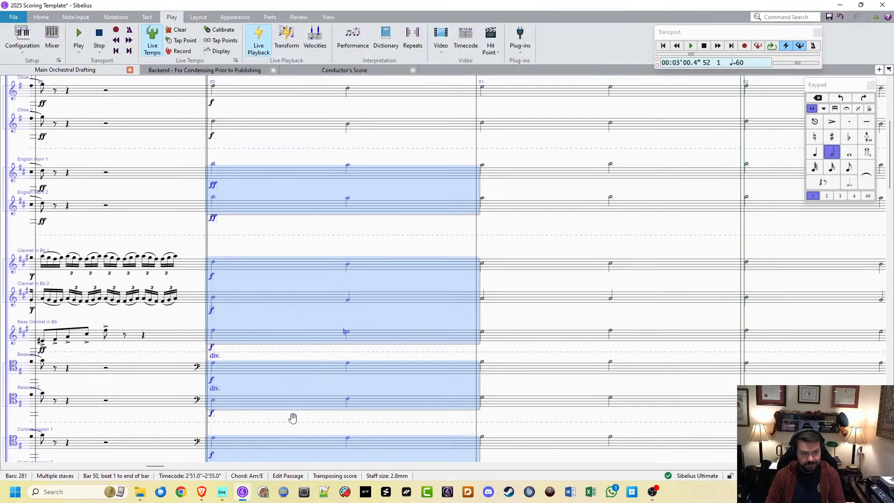
scroll(292, 417, "up", 5)
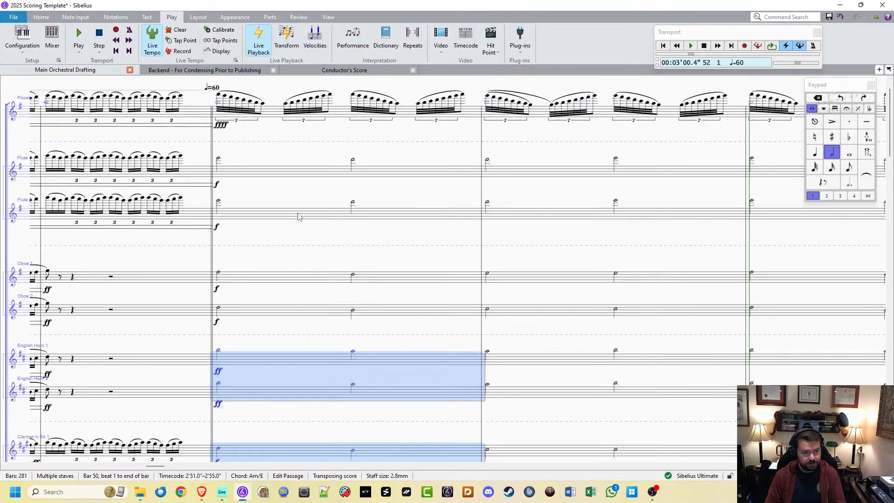
left_click(291, 176, "ctrl")
left_click(286, 215, "ctrl")
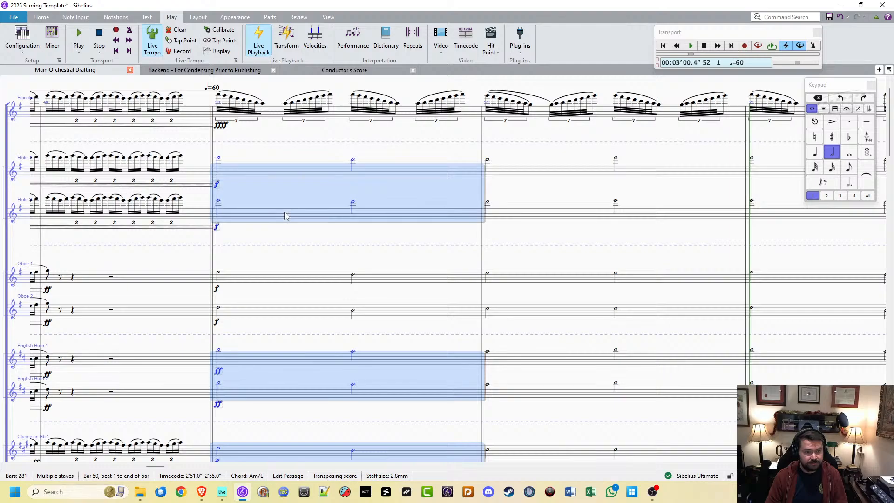
key("p")
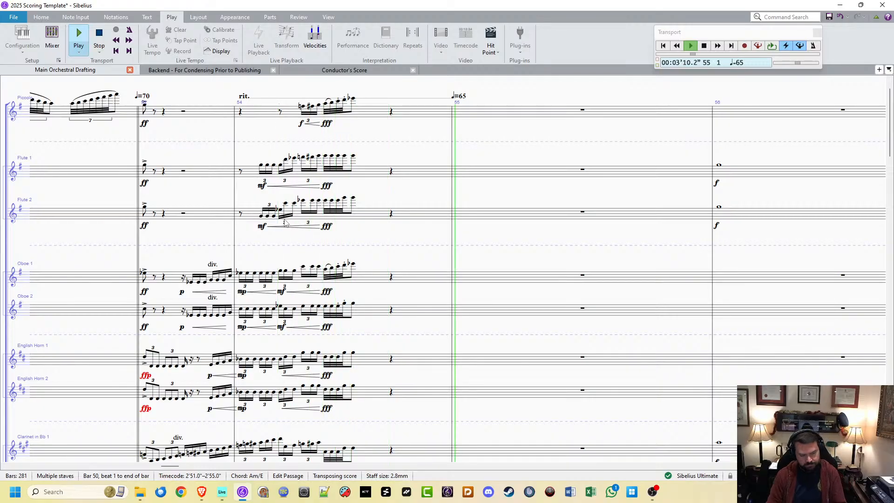
left_click_drag(369, 229, 712, 240)
left_click_drag(109, 249, 545, 203)
left_click(504, 215)
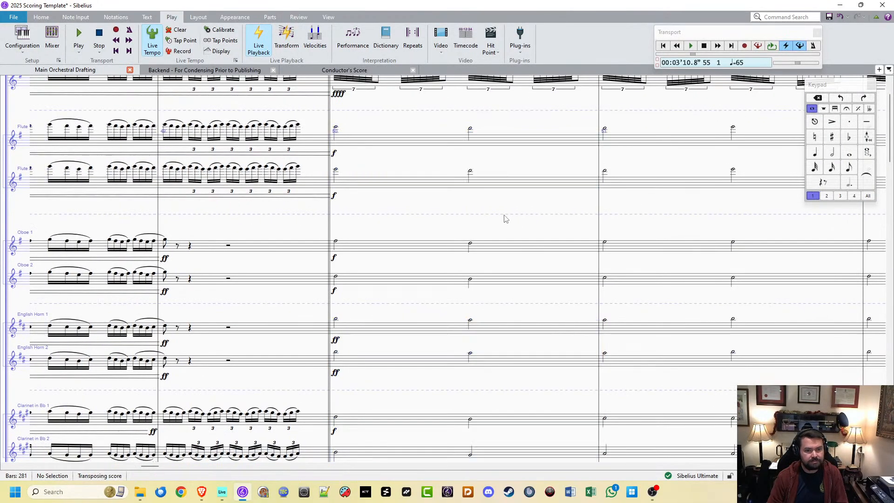
Step: Select bar 50 in the Flutes, Oboes, English Horns and B-flat Clarinets, play it, stop within the bar, and clear the selection
left_click(378, 149)
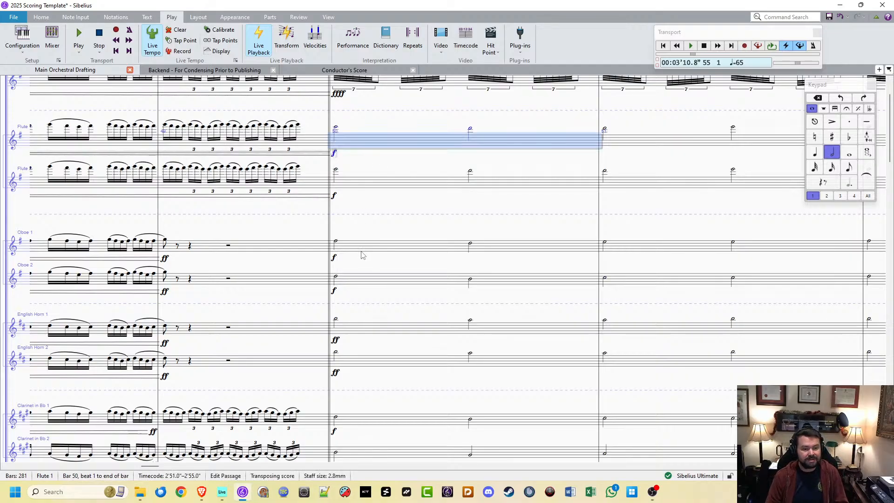
left_click(368, 187, "shift")
left_click(364, 330, "ctrl")
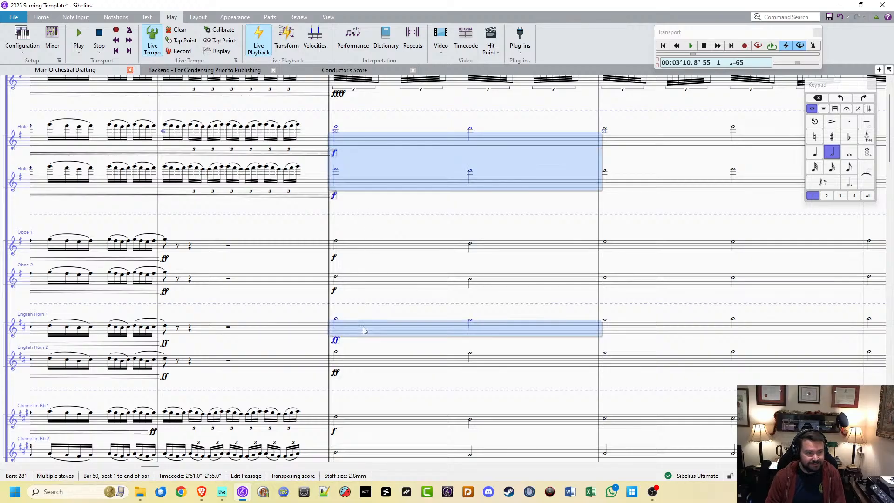
left_click(358, 366, "shift")
left_click(359, 424, "ctrl")
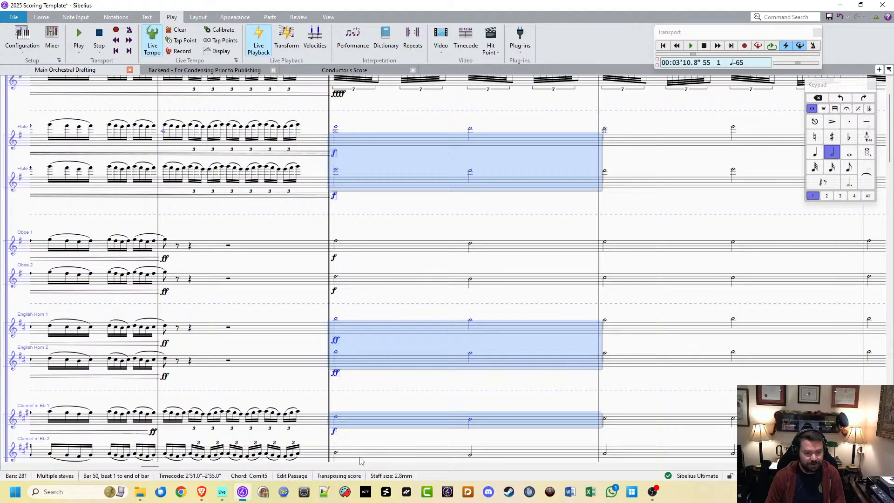
left_click(362, 454, "shift")
left_click(370, 252, "ctrl")
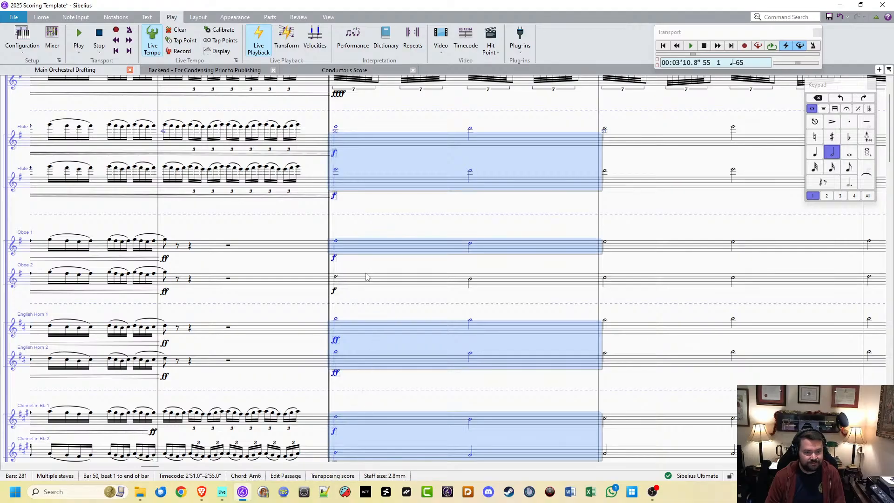
left_click(366, 283, "shift")
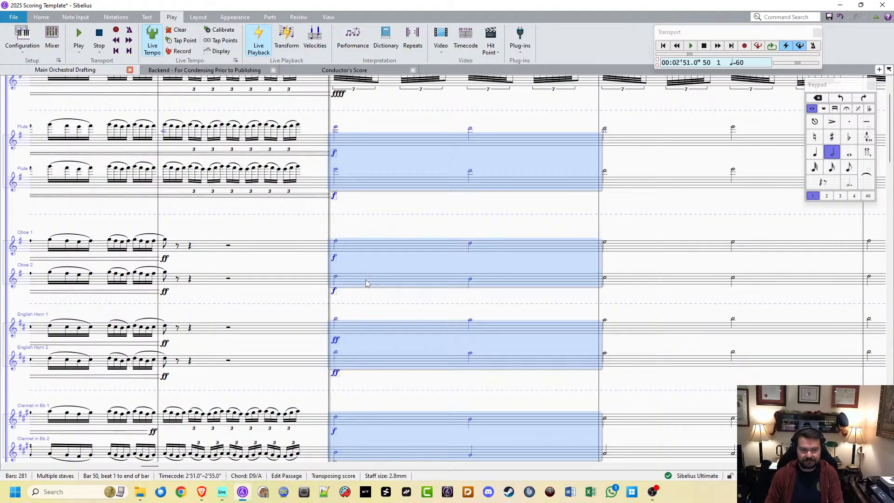
key("p")
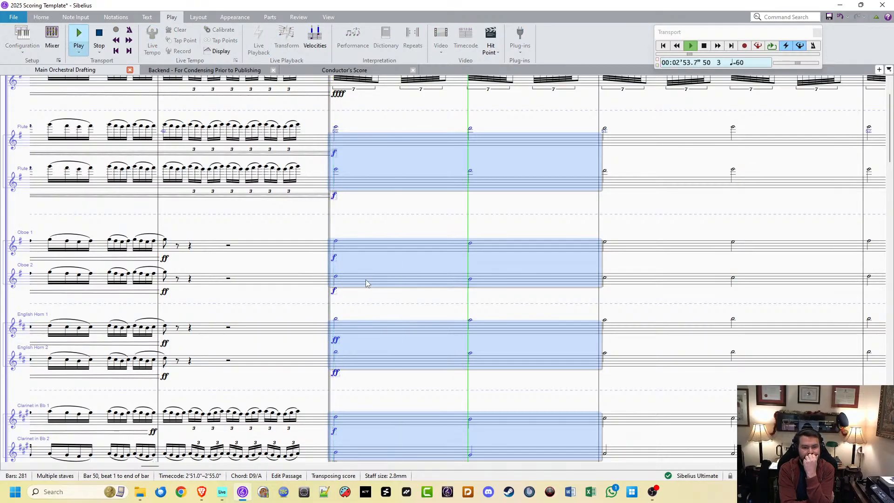
key("space")
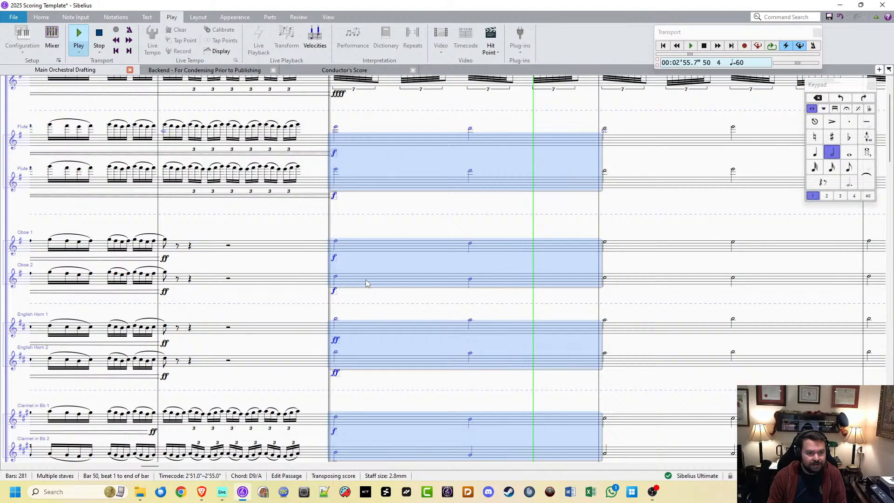
key("Escape")
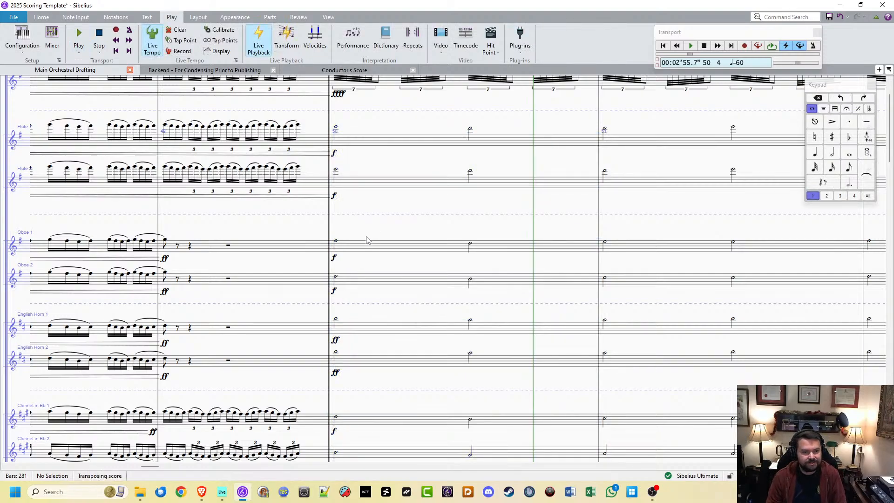
Step: Add a comment at bar 50 on the Oboe 1 staff reading "Ob 1 & 2 - Check Transcription This section sounds incorrect."
left_click_drag(499, 198, 385, 174)
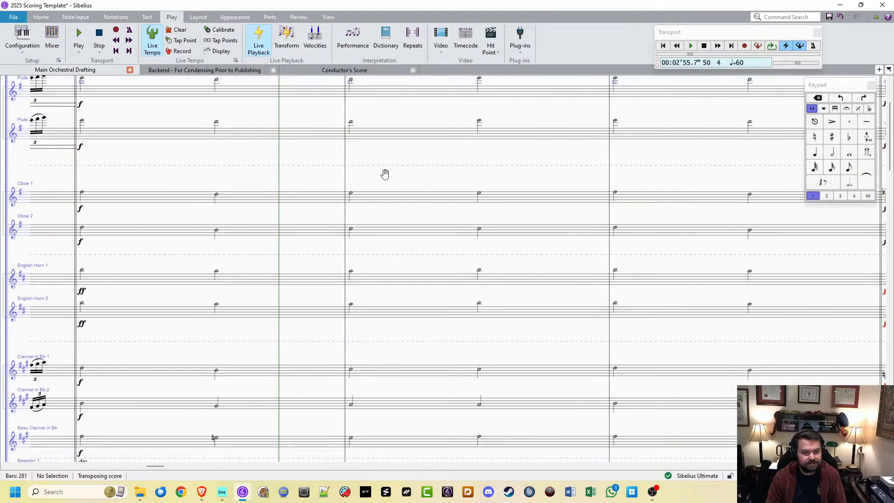
left_click_drag(385, 174, 653, 289)
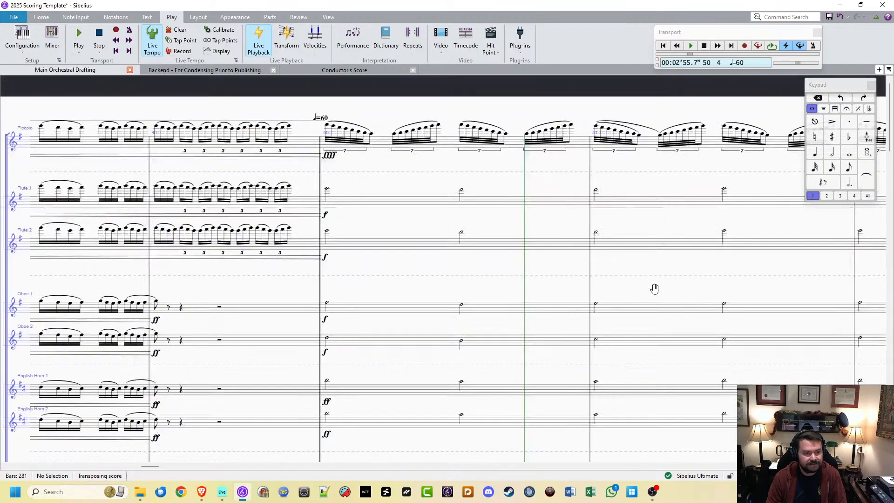
scroll(649, 253, "down", 1)
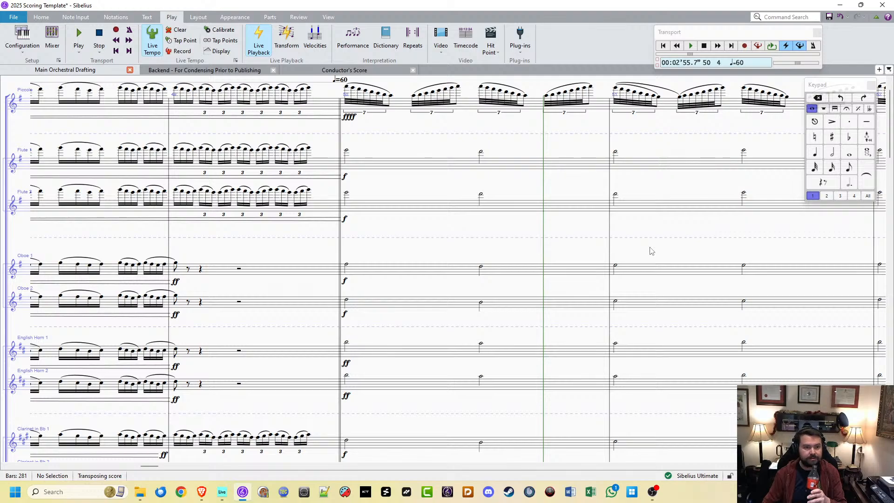
left_click(298, 17)
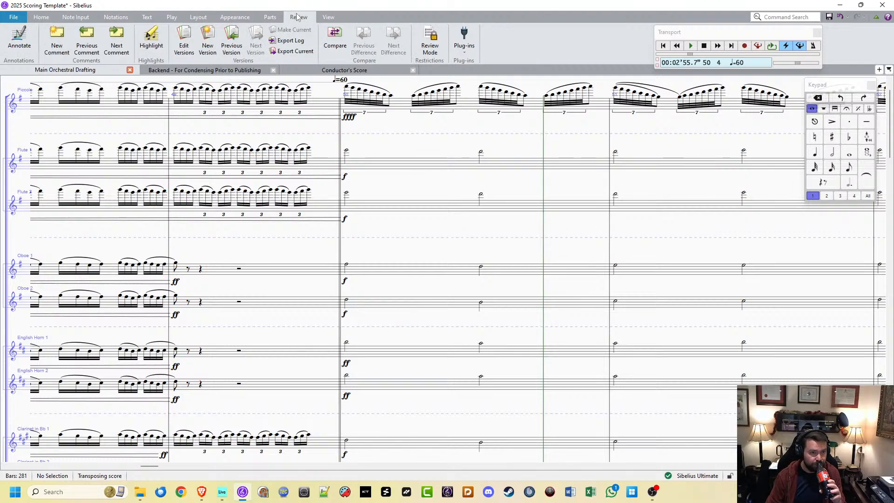
left_click(363, 275)
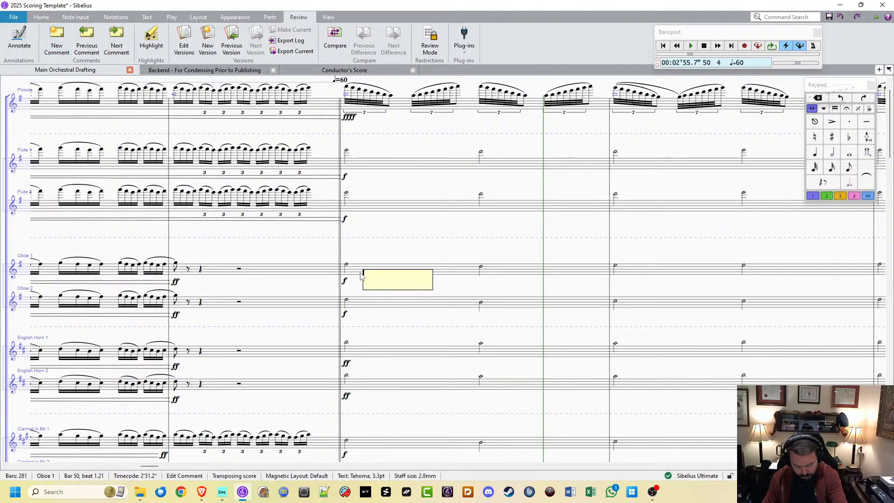
type("Ob 1 & 2 - Chec")
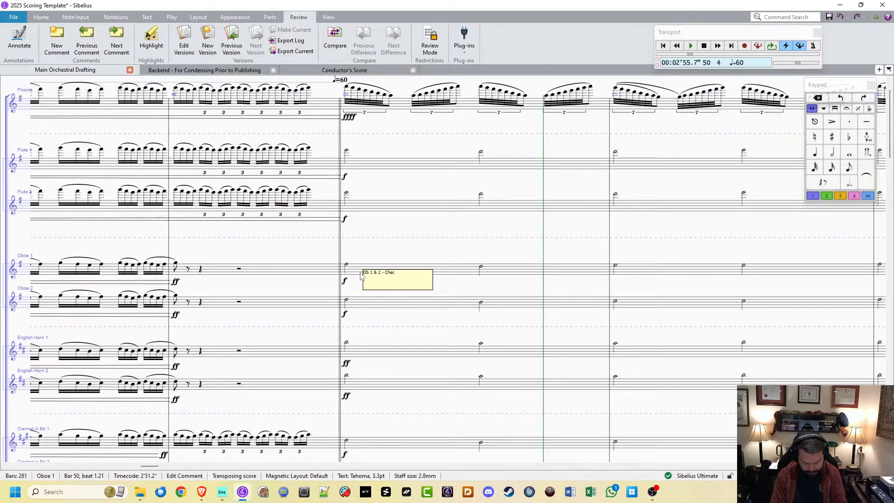
type("k Transcription This secti")
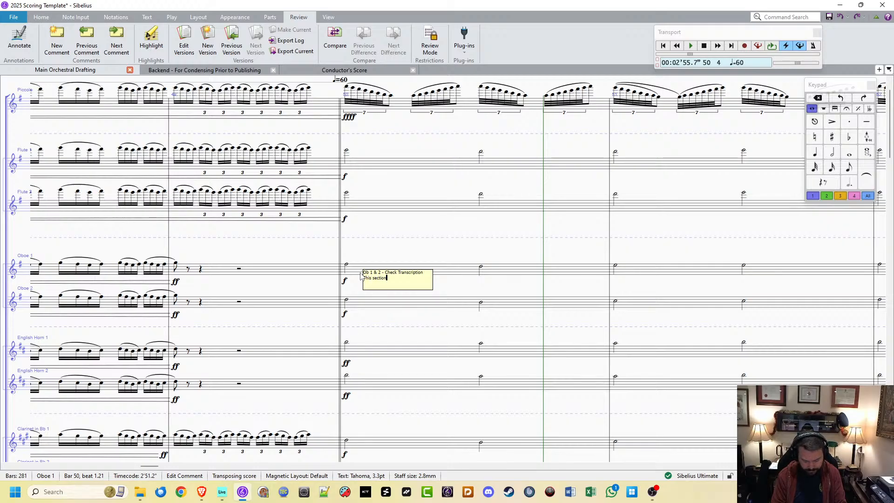
type("on sounds incorrect.")
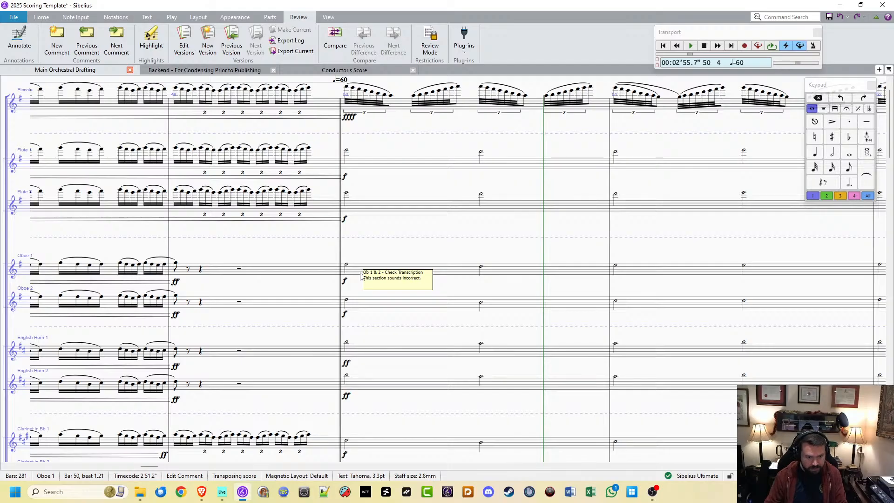
left_click(447, 272)
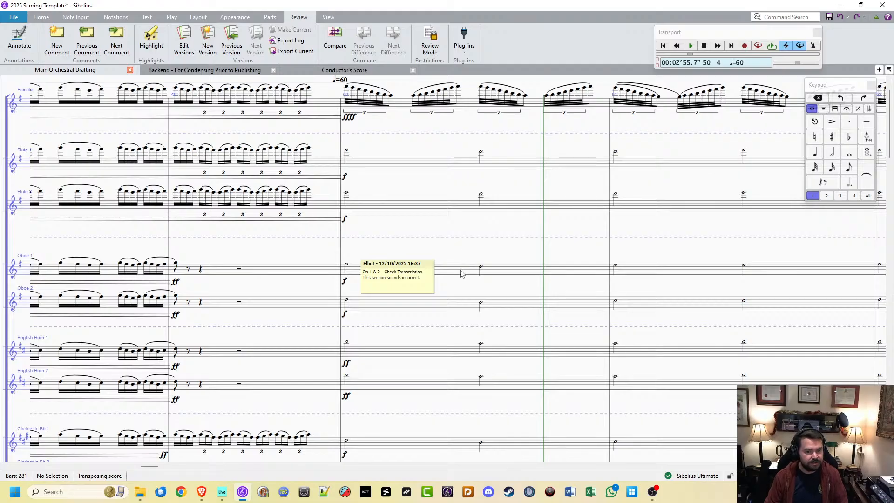
Step: Highlight bars 50 to 52 in Oboe 1 and Oboe 2, clear the selection, and save the score
left_click(461, 270)
scroll(365, 273, "right", 5)
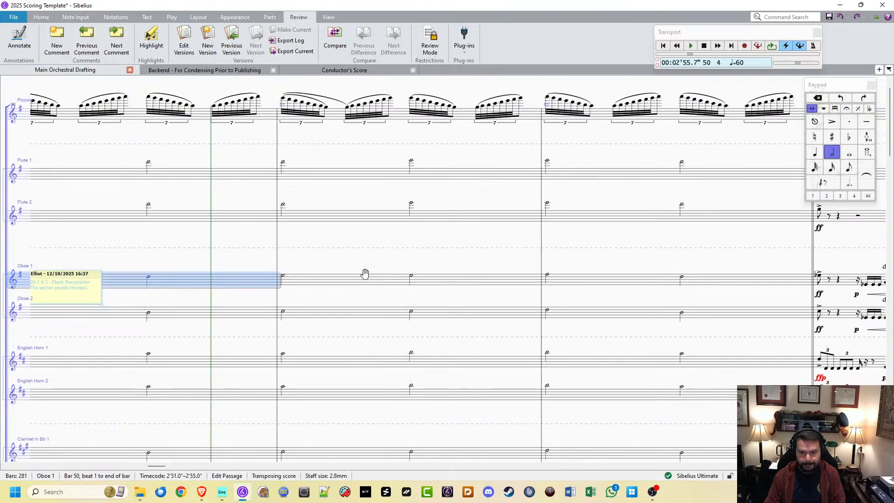
left_click(568, 293, "shift")
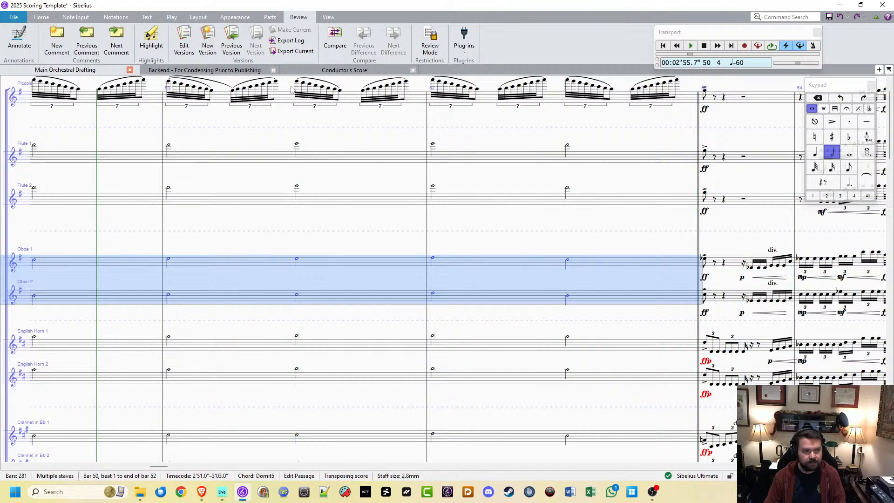
left_click(152, 41)
key("Escape")
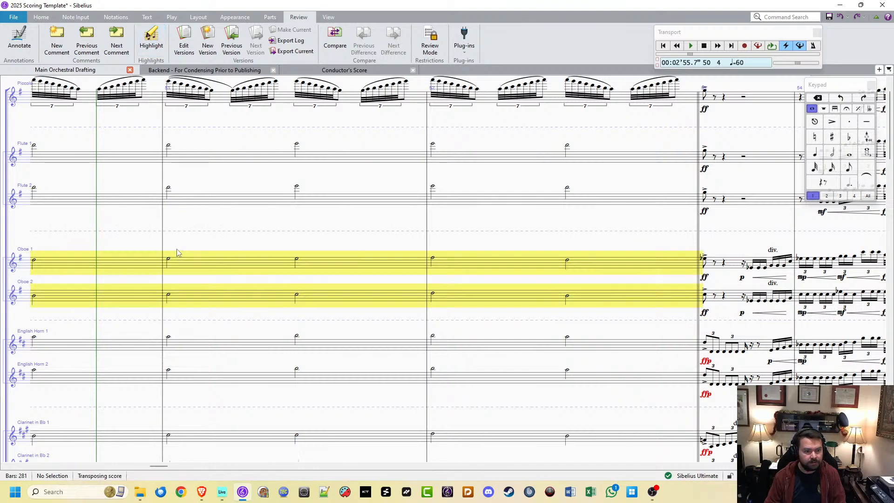
left_click_drag(402, 329, 529, 395)
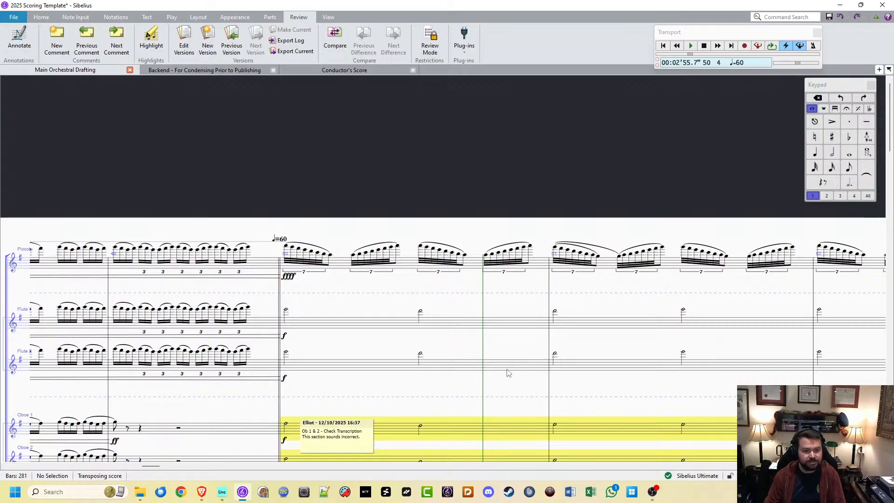
key("ctrl+s")
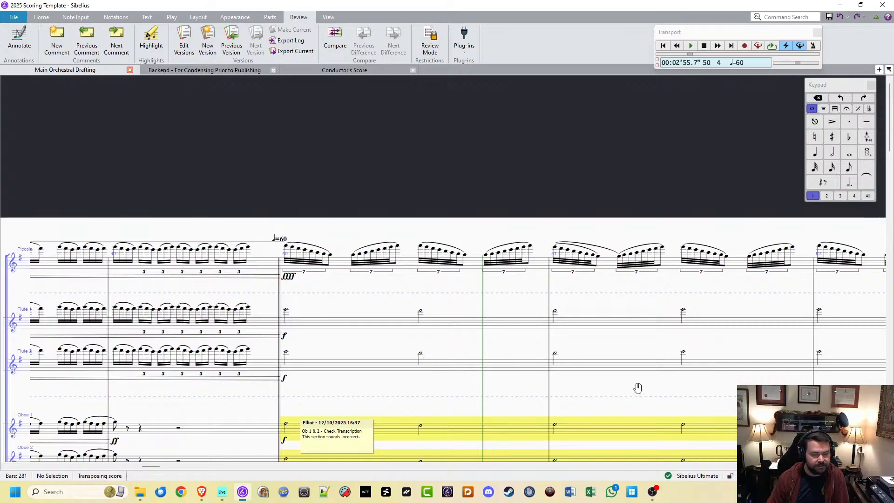
Step: Examine the woodwind staves from the highlighted oboe passage at bar 50 onward to about bar 84
left_click_drag(639, 389, 824, 274)
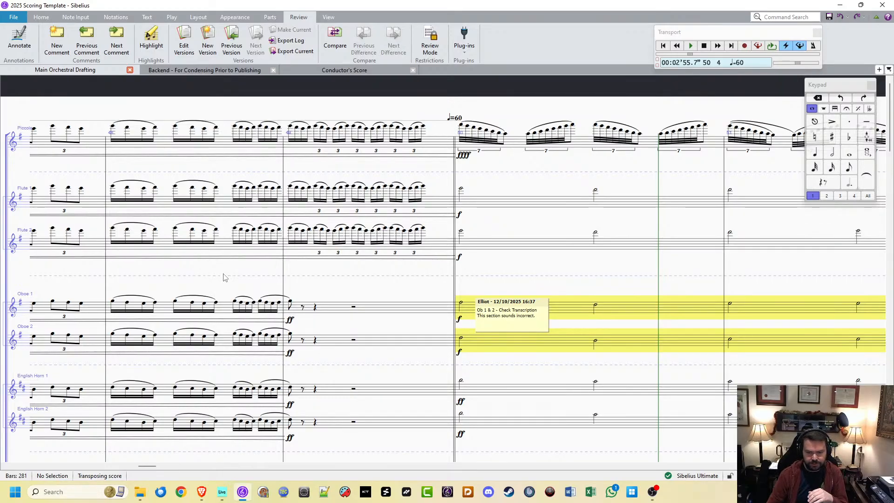
left_click_drag(439, 257, 433, 257)
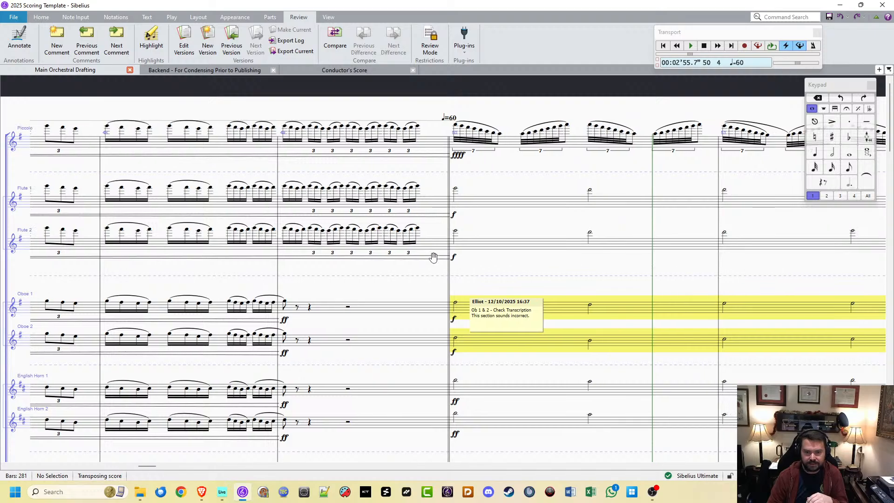
scroll(433, 257, "right", 10)
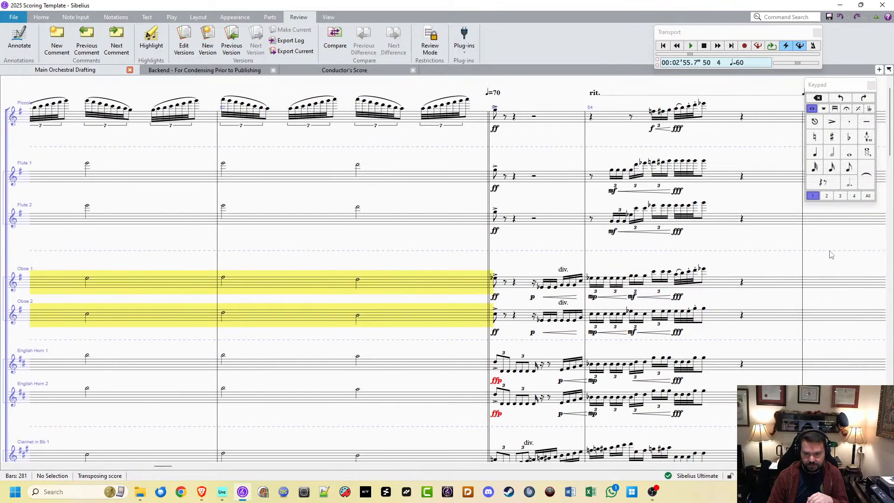
scroll(831, 254, "right", 10)
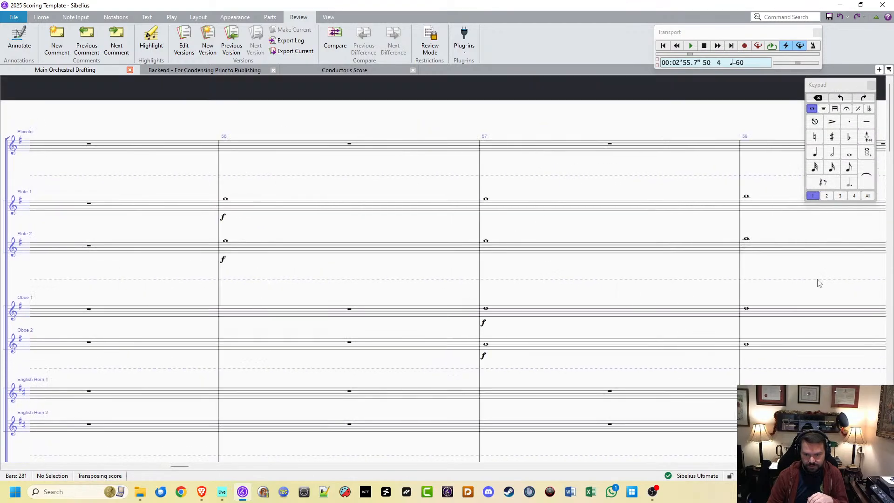
scroll(700, 274, "right", 10)
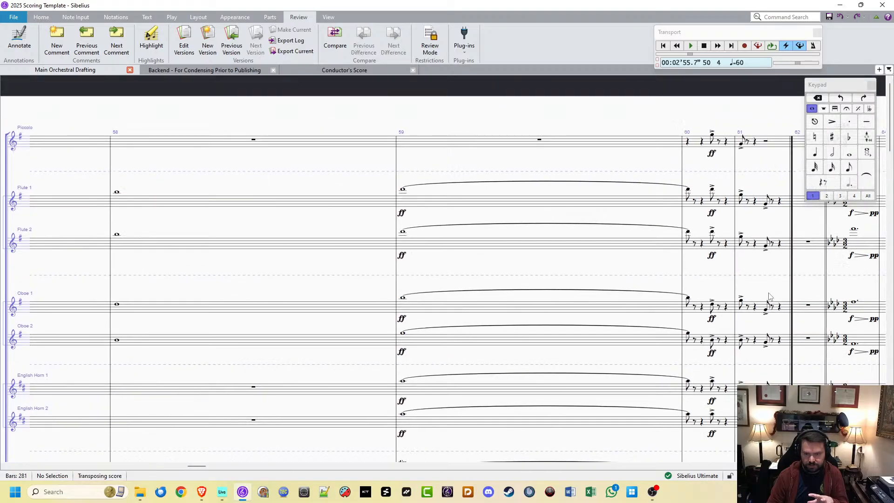
left_click_drag(774, 275, 255, 228)
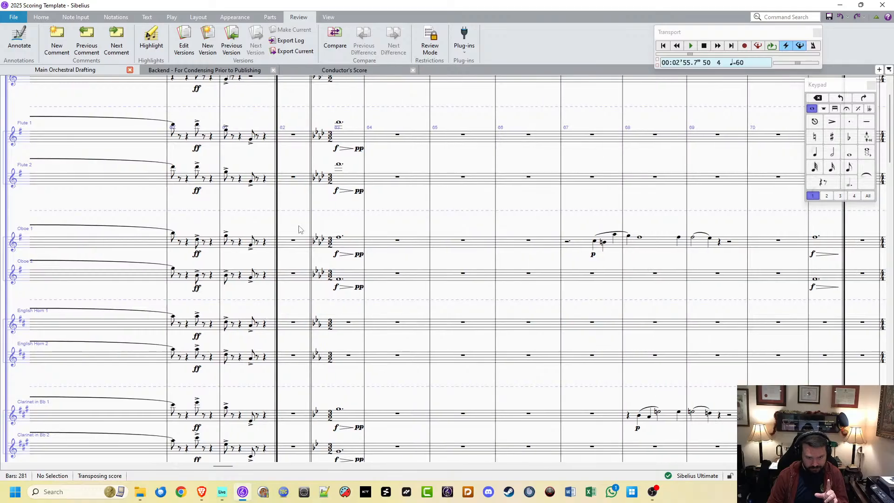
left_click_drag(714, 213, 235, 270)
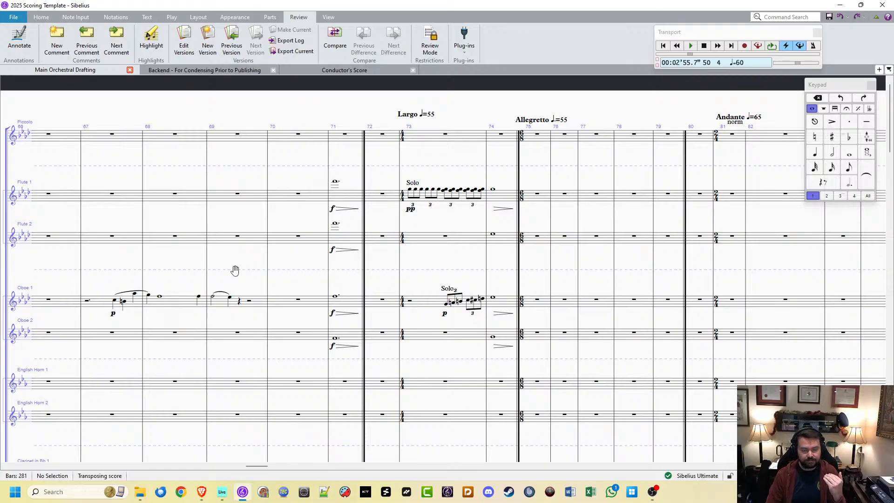
left_click_drag(235, 270, 245, 252)
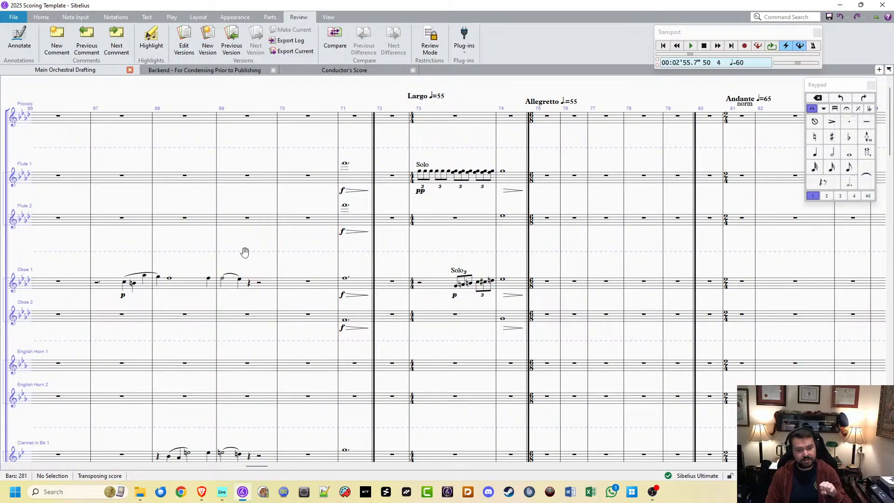
left_click_drag(244, 252, 135, 198)
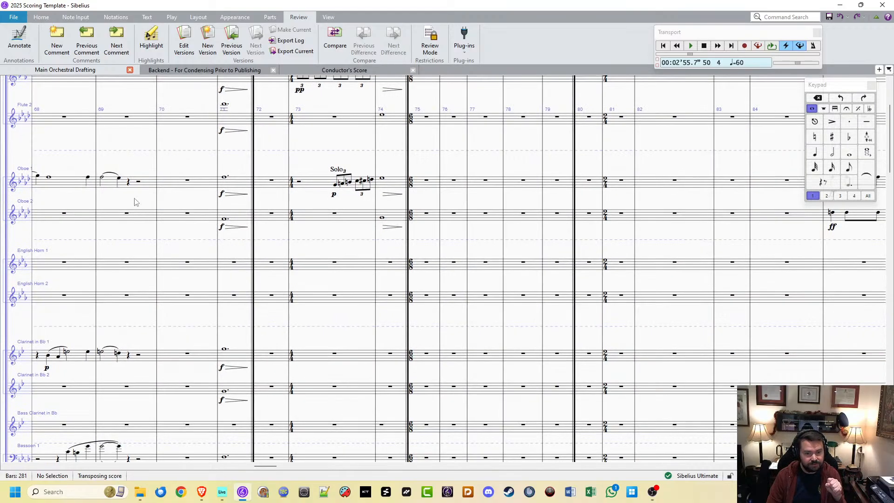
left_click_drag(674, 335, 687, 154)
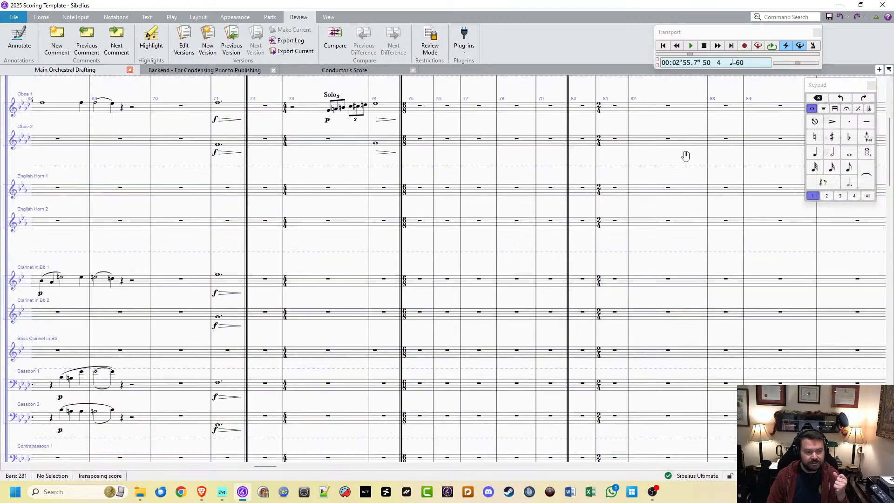
Step: Examine the horn, trumpet, trombone and percussion staves between bars 59 and 93, ending at the upper woodwinds in bar 57
left_click_drag(379, 377, 497, 159)
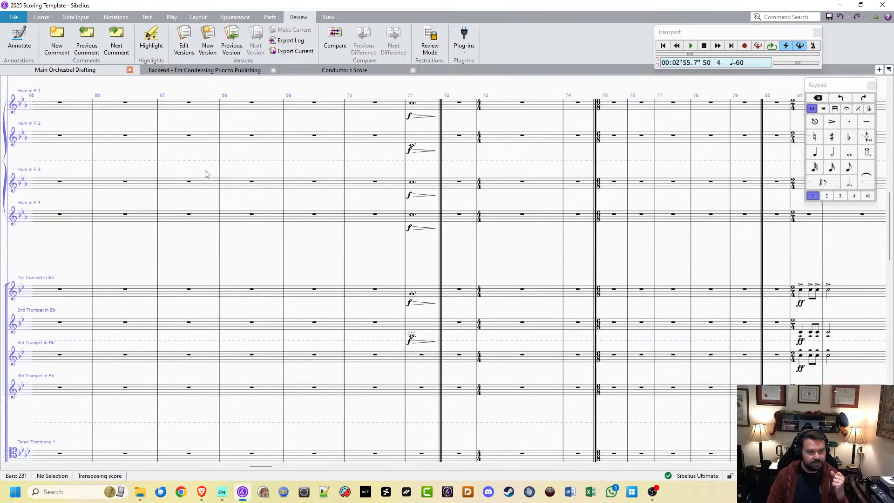
left_click_drag(304, 254, 287, 61)
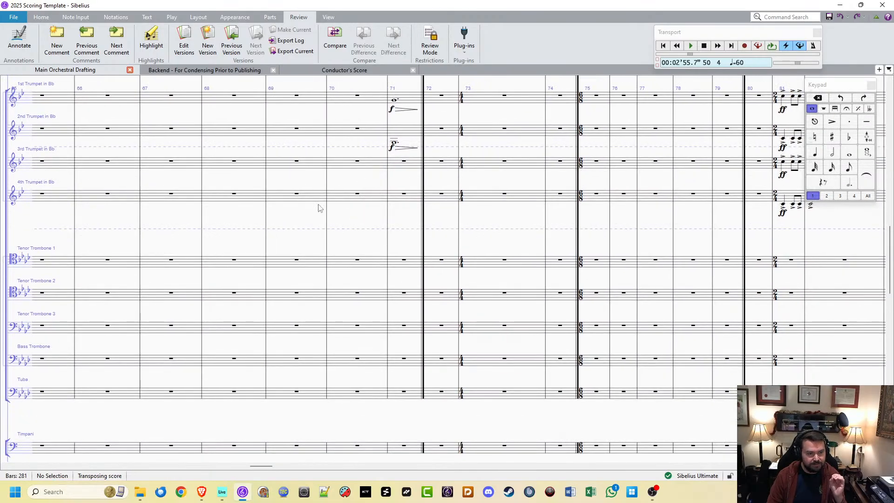
left_click_drag(307, 225, 281, 269)
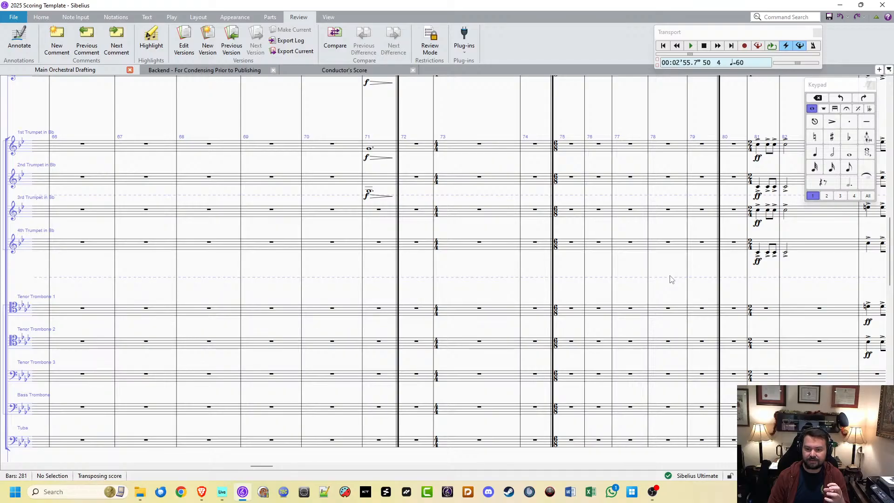
left_click_drag(671, 278, 540, 163)
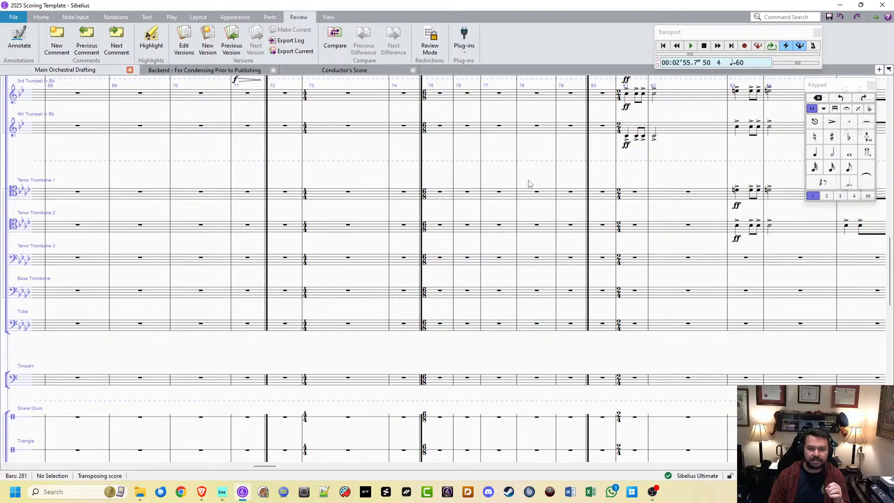
left_click_drag(529, 181, 265, 200)
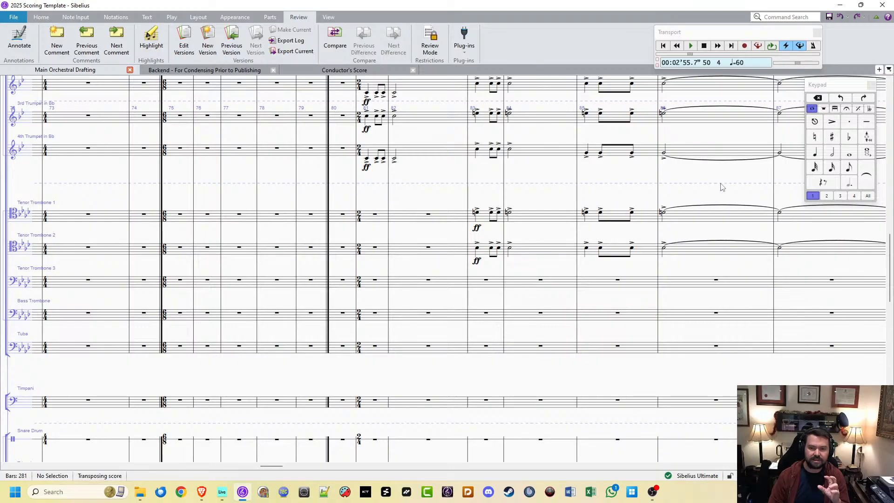
left_click_drag(720, 186, 732, 207)
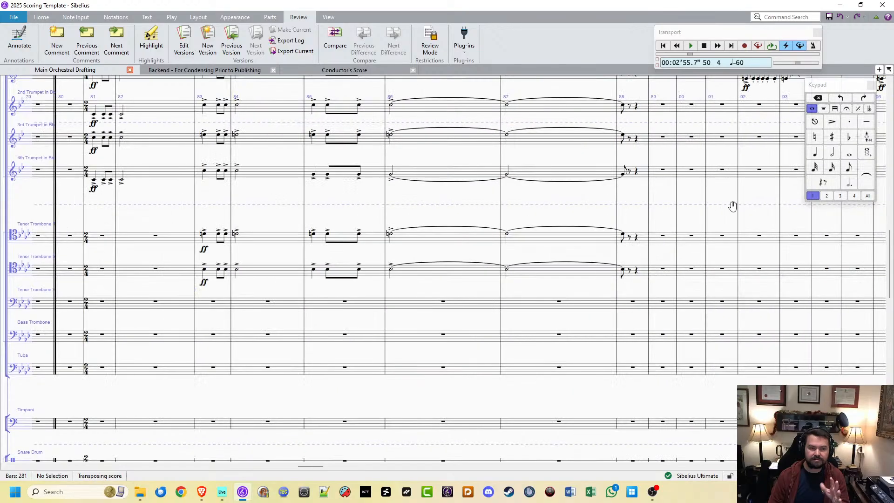
left_click_drag(76, 212, 782, 235)
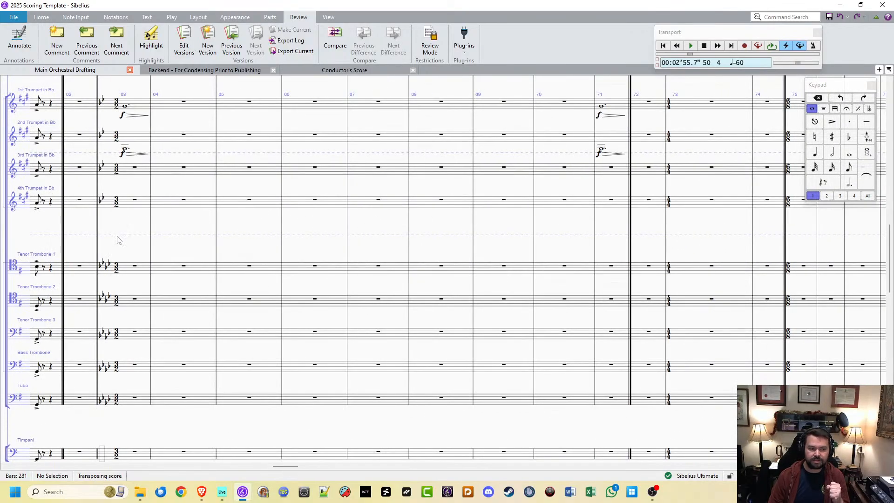
left_click_drag(262, 230, 691, 227)
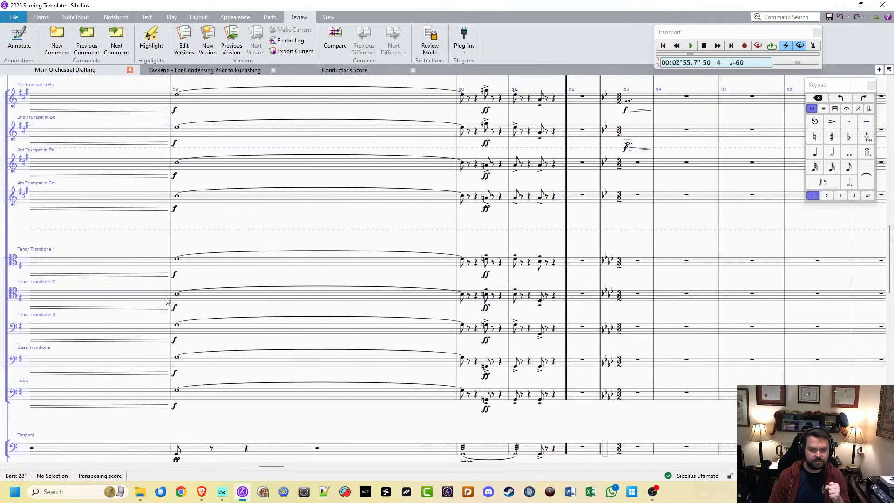
scroll(281, 305, "down", 5)
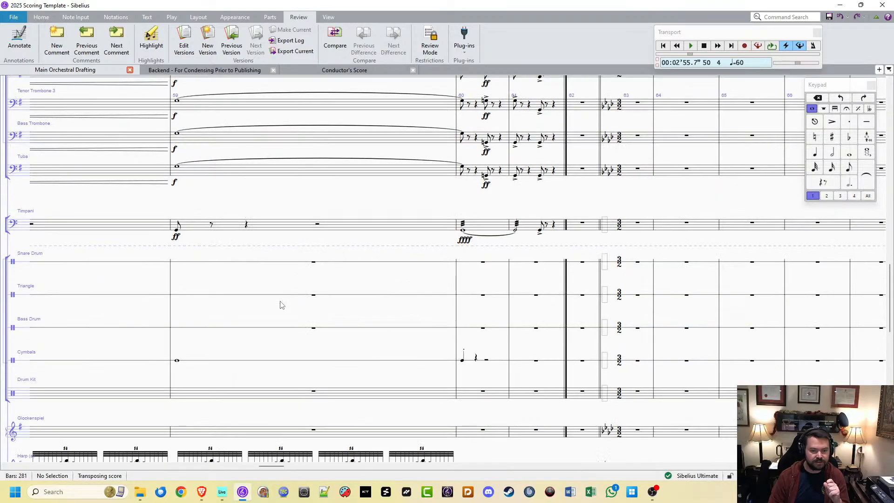
scroll(281, 305, "up", 15)
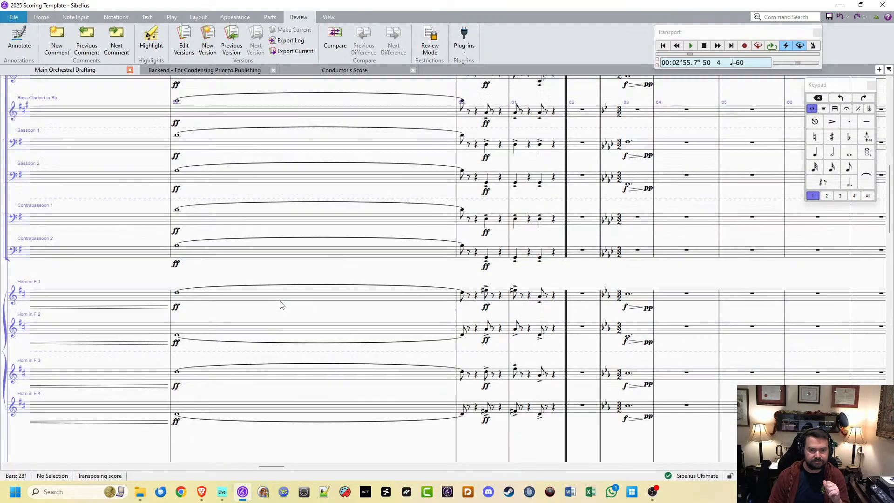
scroll(282, 305, "up", 6)
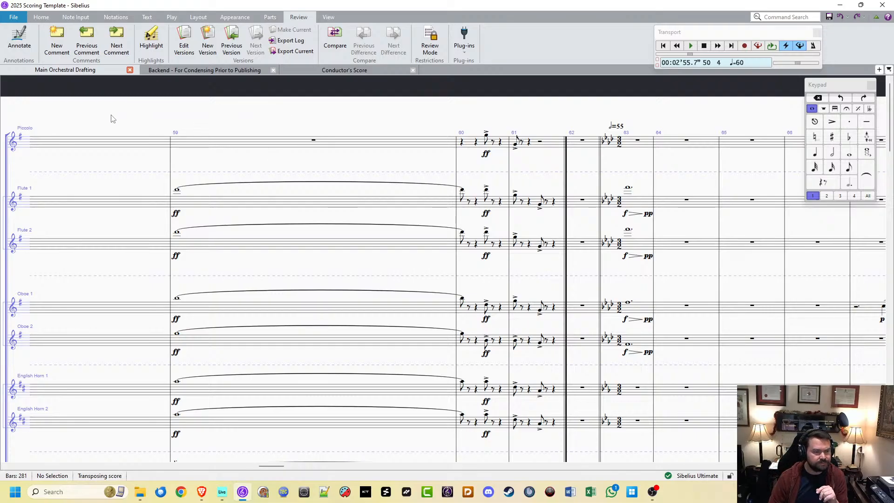
left_click_drag(110, 116, 543, 126)
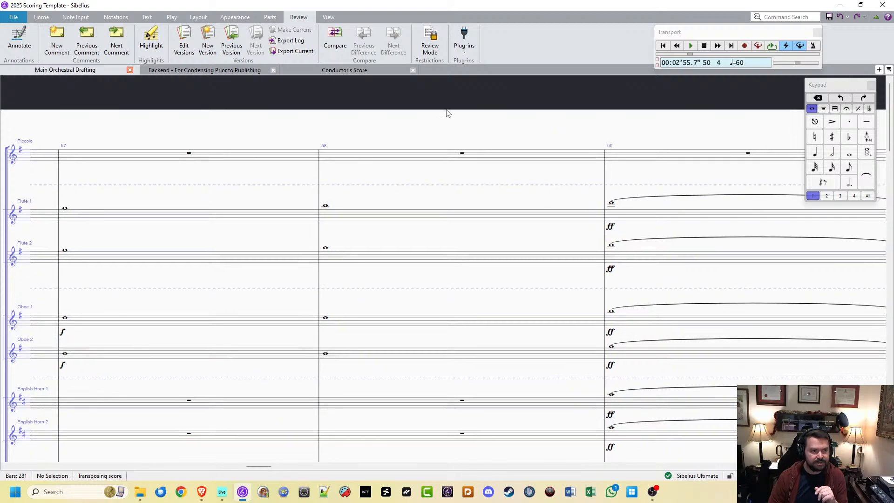
Step: Switch to Ableton Live, save the current set, and return to the score in Sibelius
left_click(221, 492)
key("ctrl+s")
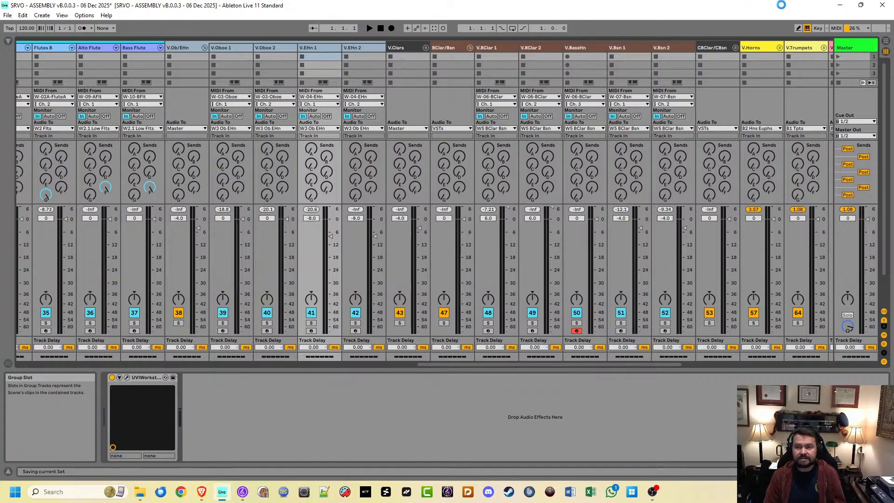
left_click(242, 498)
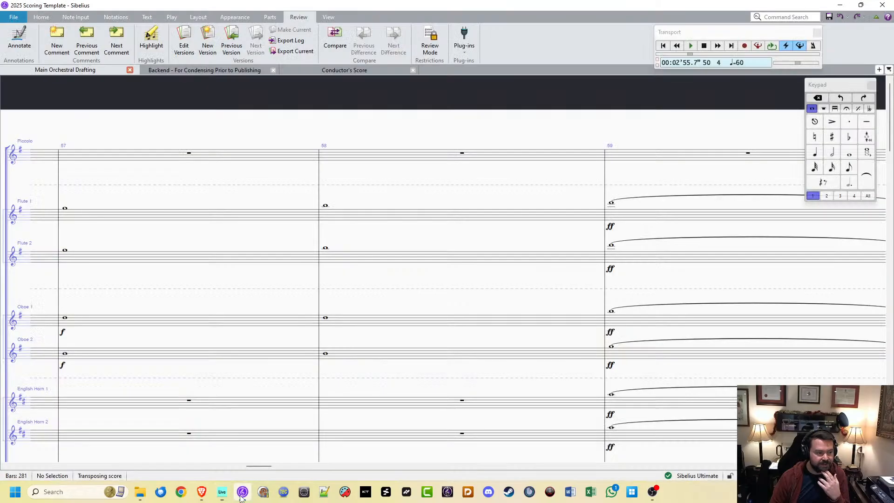